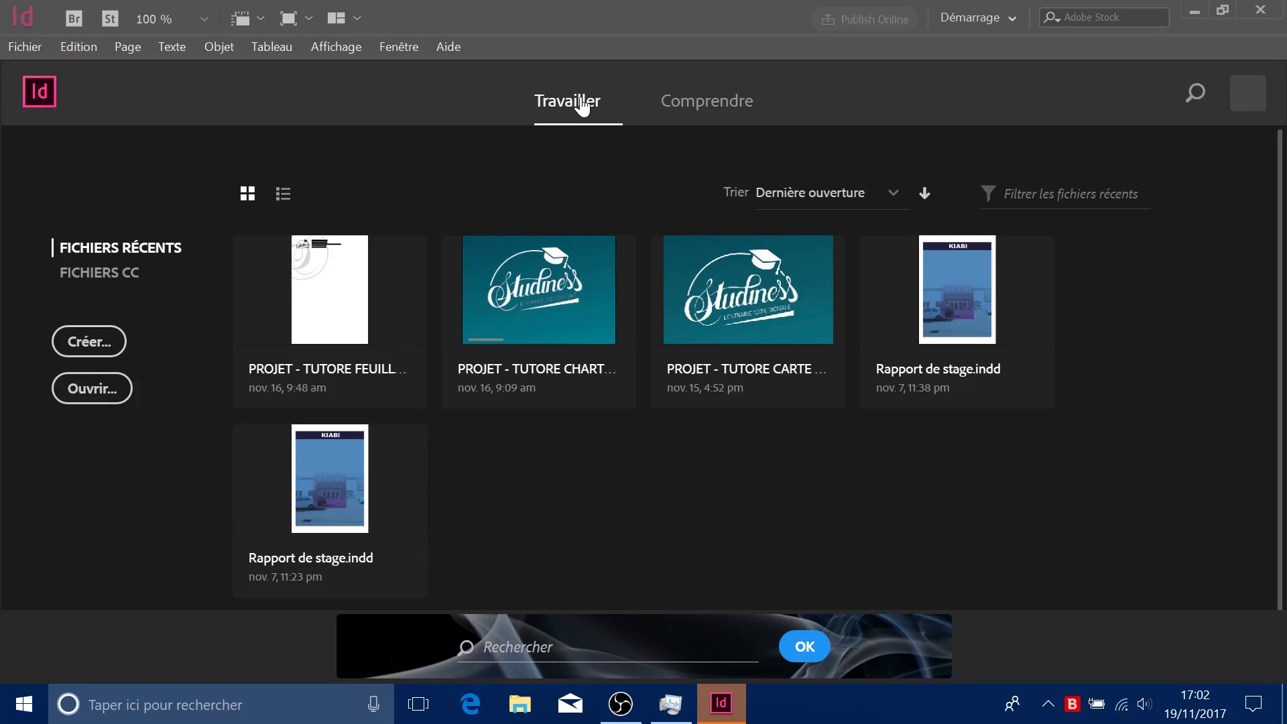
# - Look through the introductory InDesign tutorials in the Comprendre section and return to the recent files
pyautogui.click(701, 106)
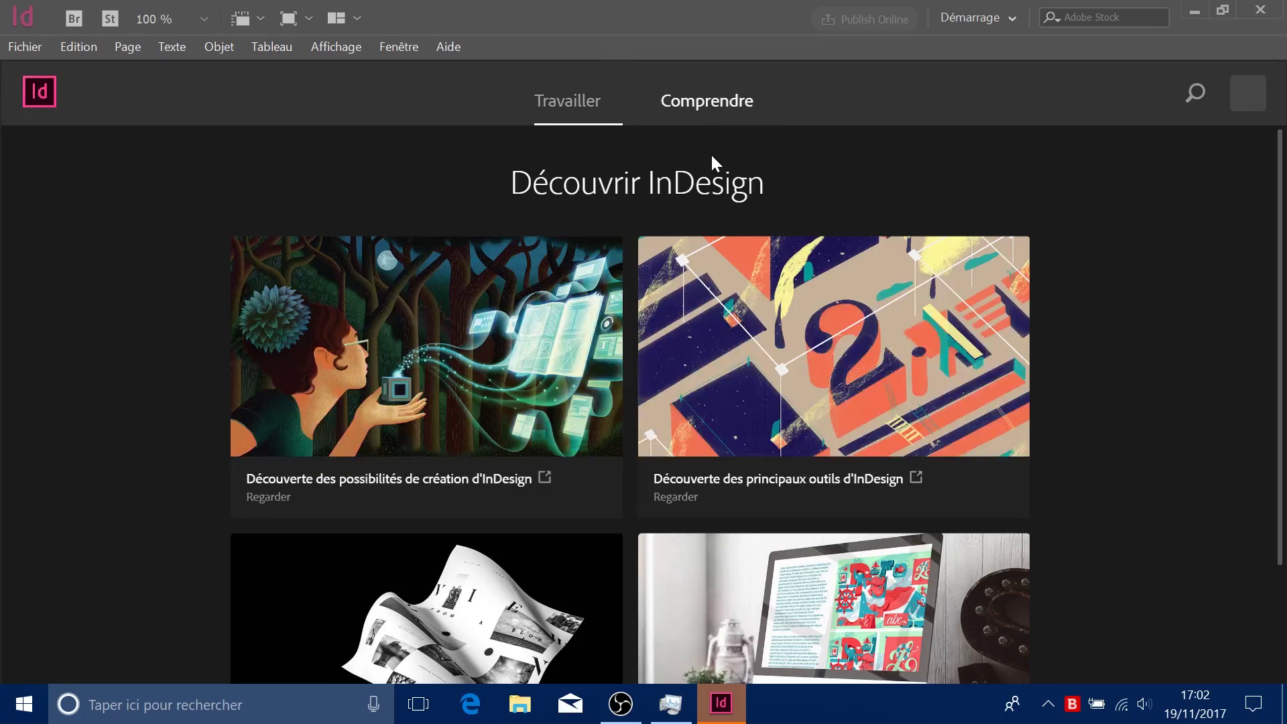
pyautogui.scroll(-2, 1183, 251)
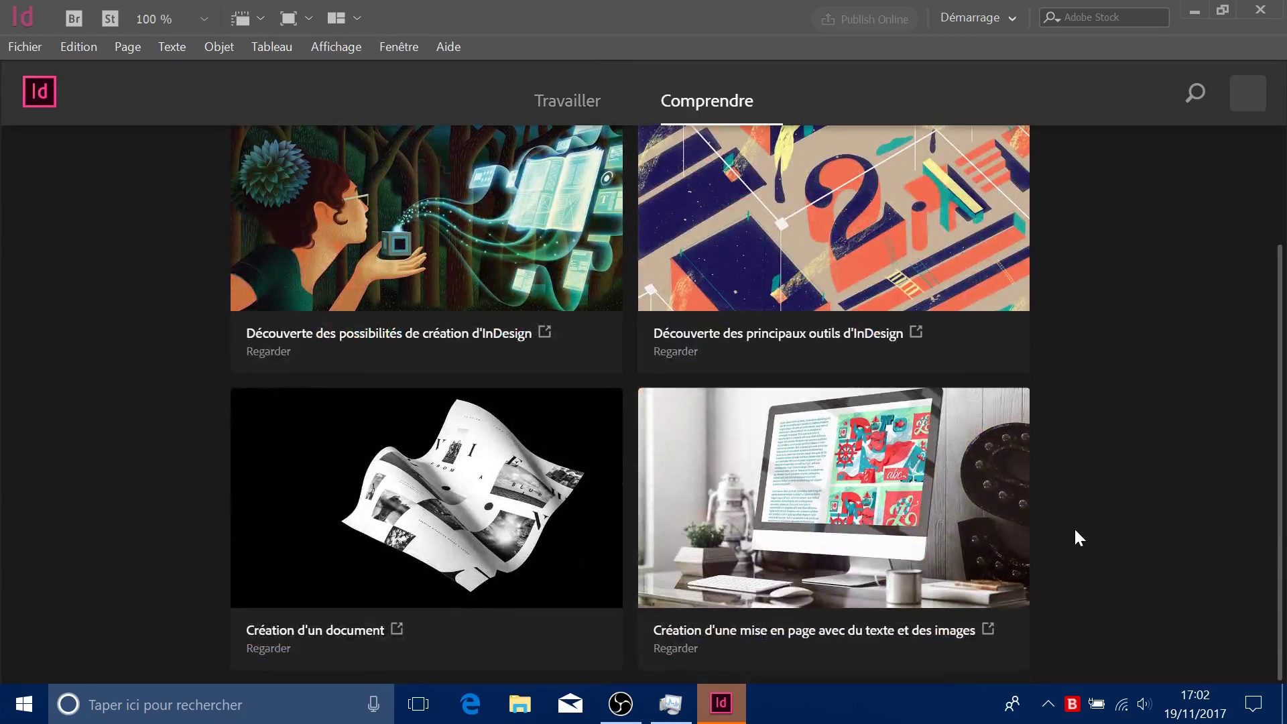
pyautogui.scroll(2, 1241, 454)
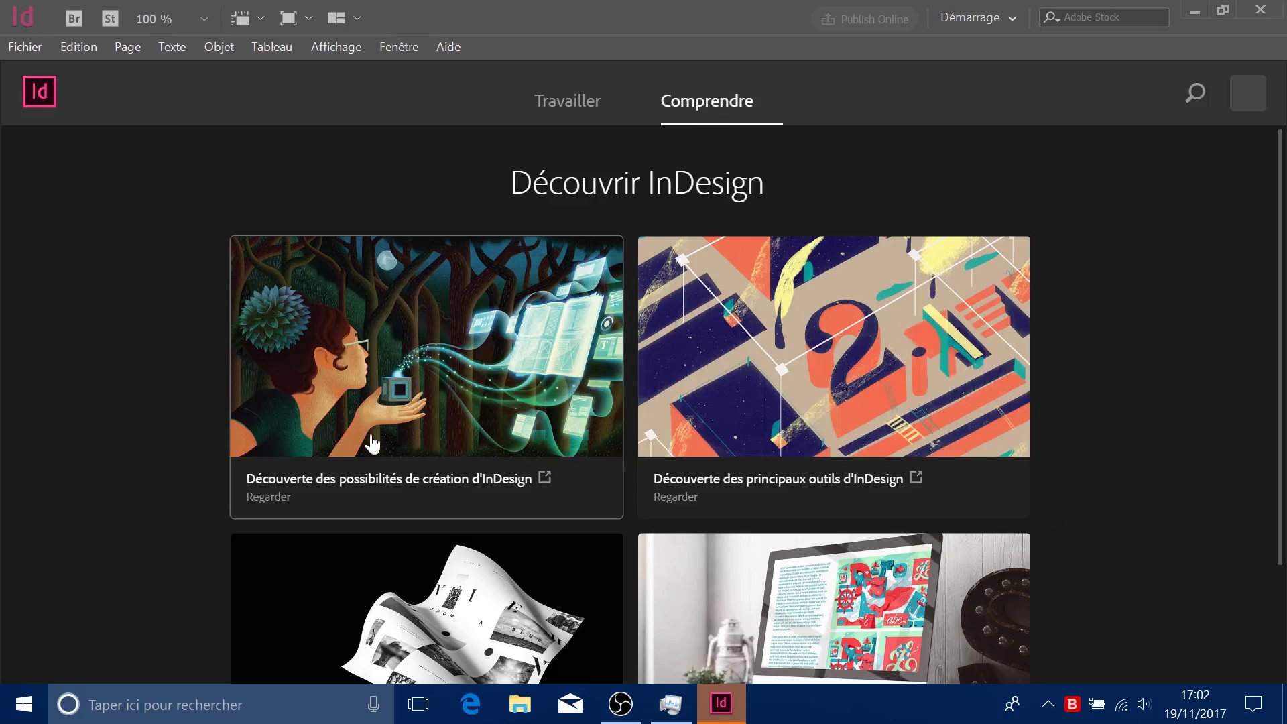
pyautogui.scroll(-2, 809, 423)
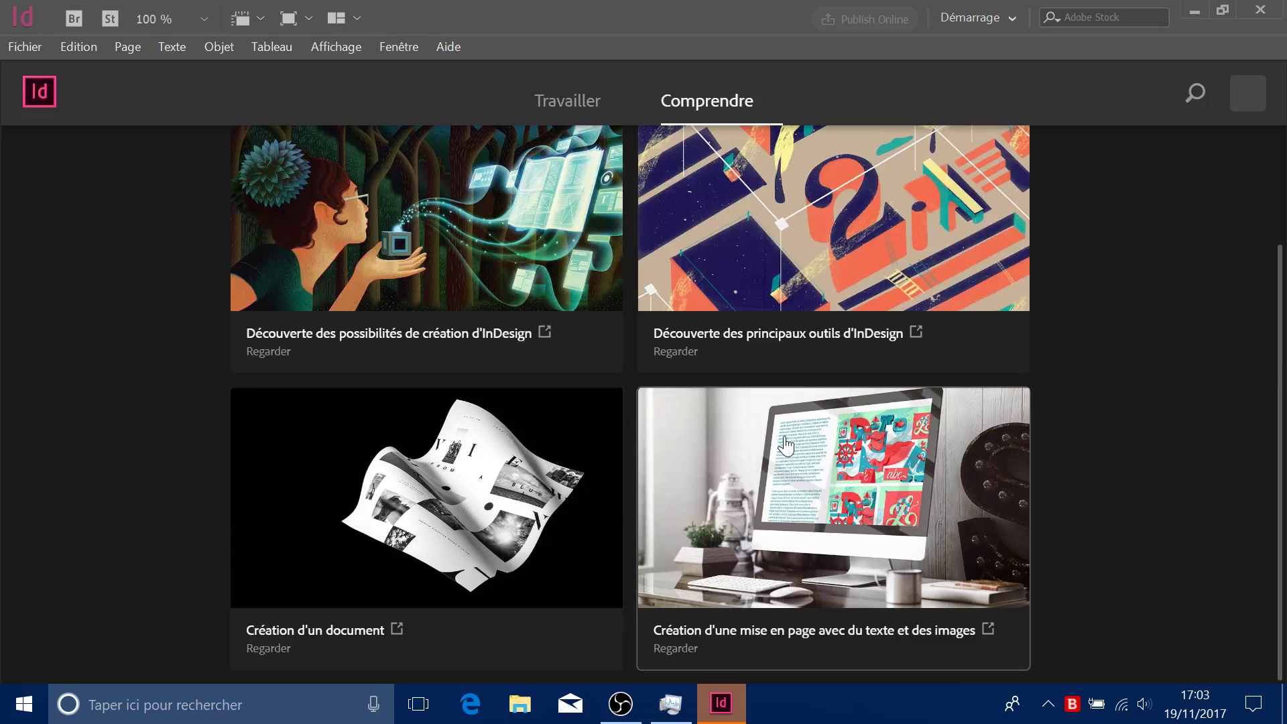
pyautogui.scroll(1, 814, 516)
pyautogui.scroll(1, 813, 516)
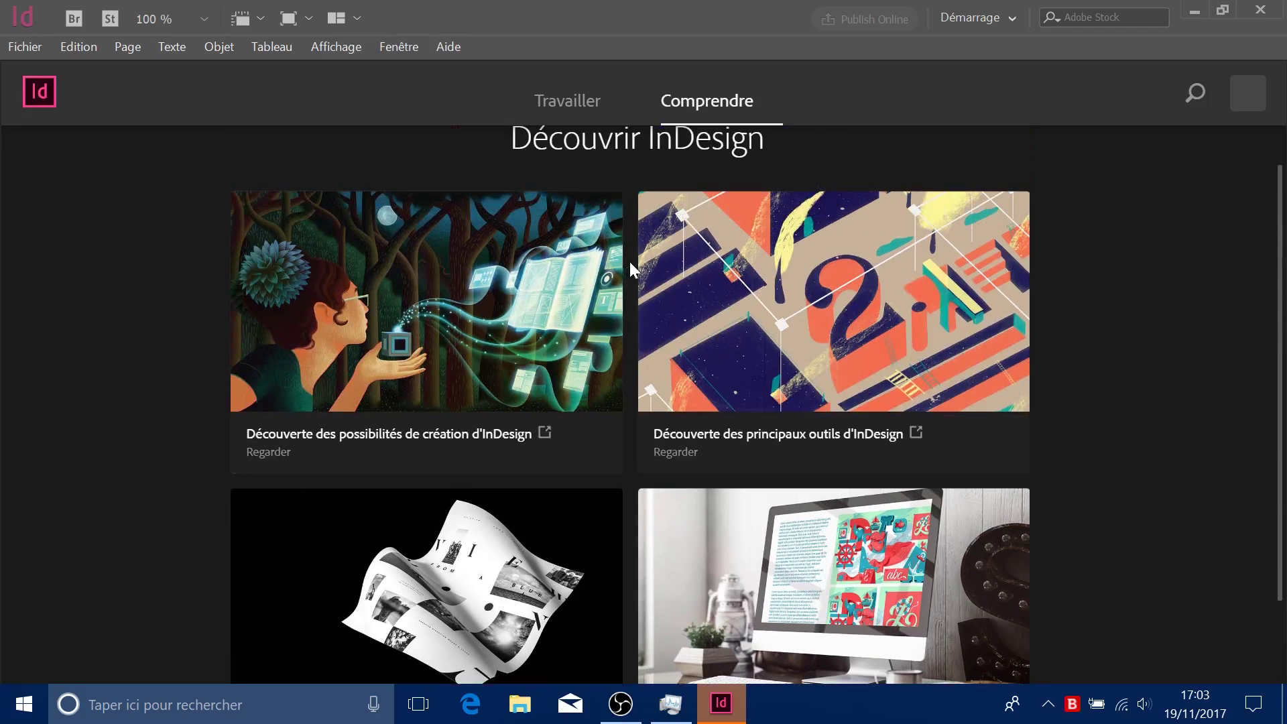
pyautogui.click(575, 108)
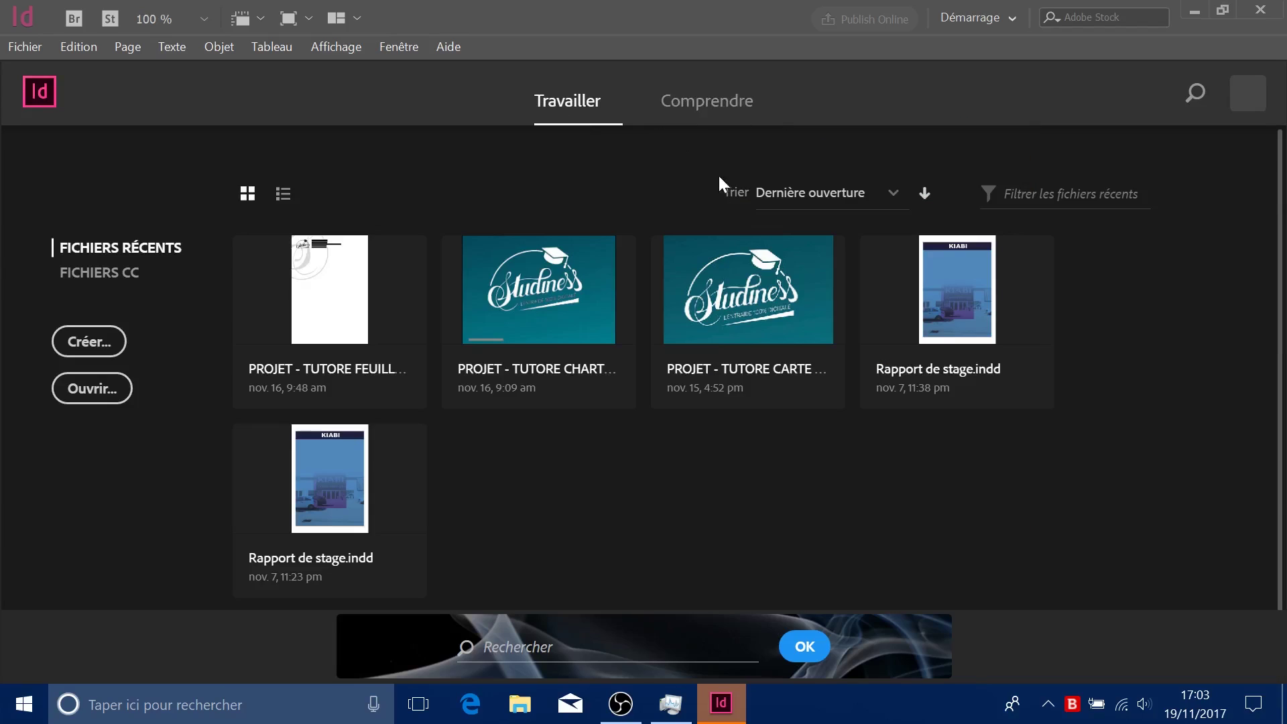
# - Start a new document and look through the full set of print presets and templates
pyautogui.click(94, 343)
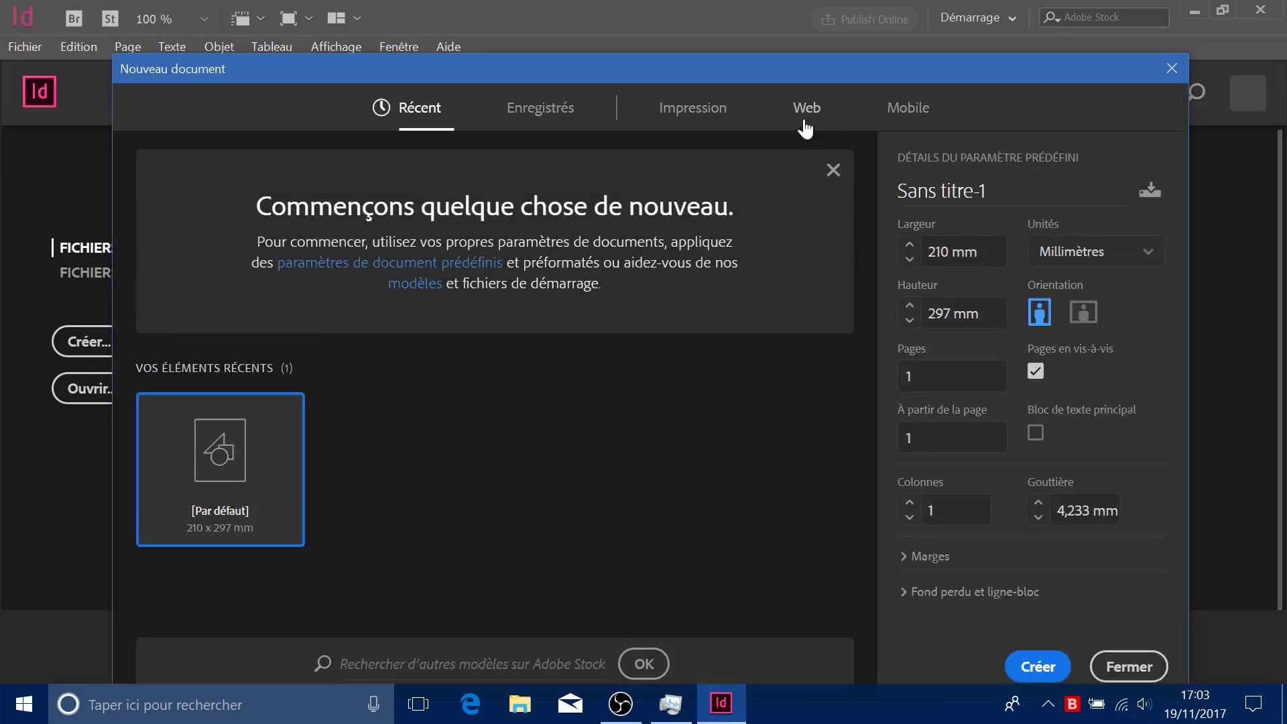
pyautogui.click(831, 172)
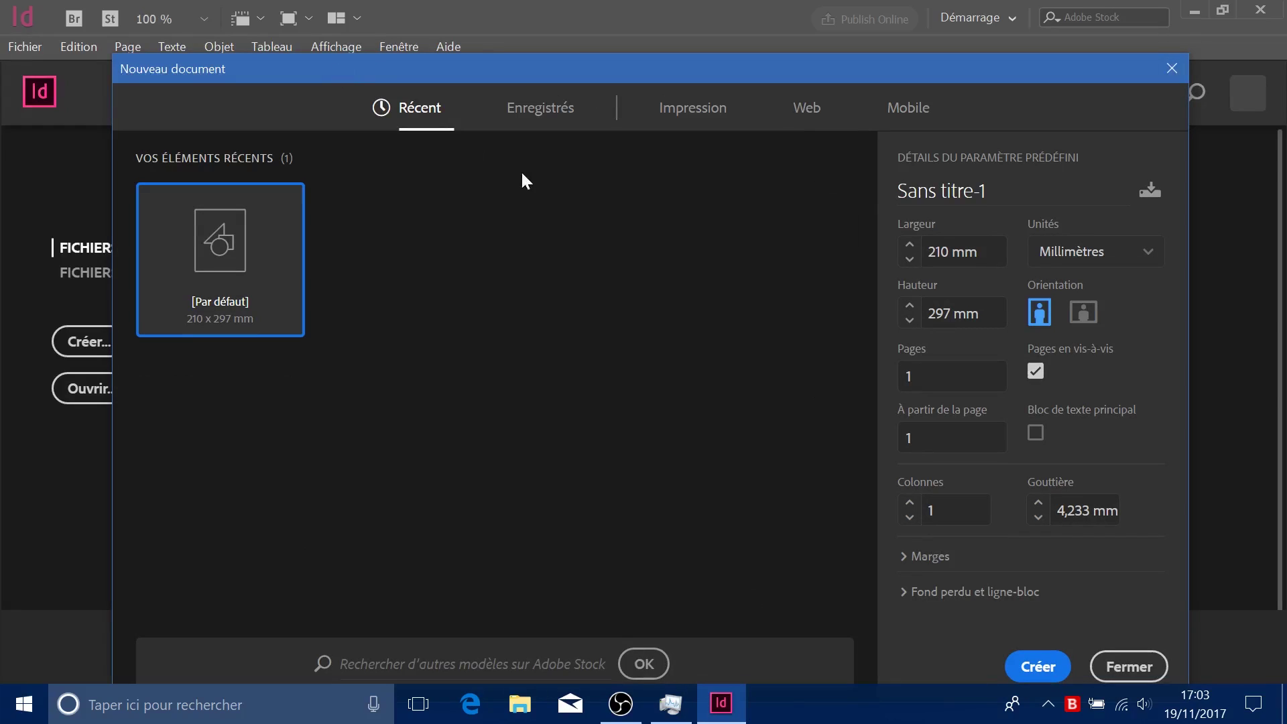
pyautogui.click(680, 123)
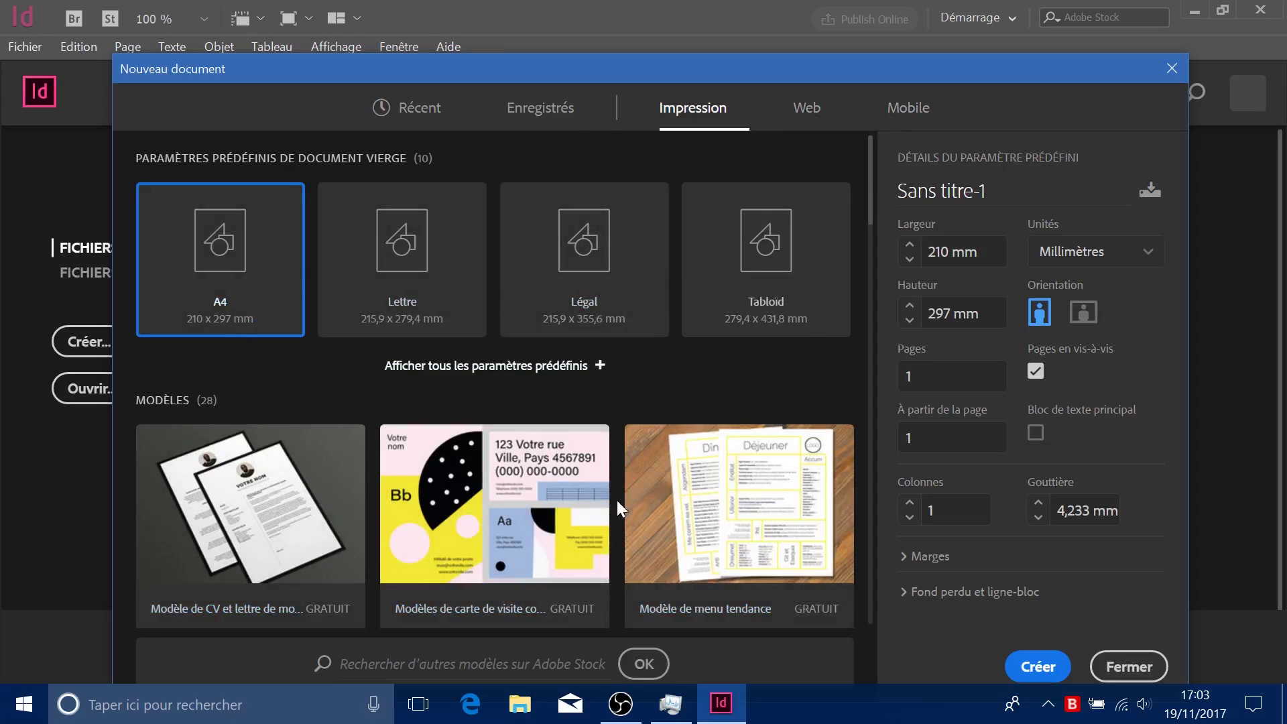
pyautogui.scroll(-5, 618, 507)
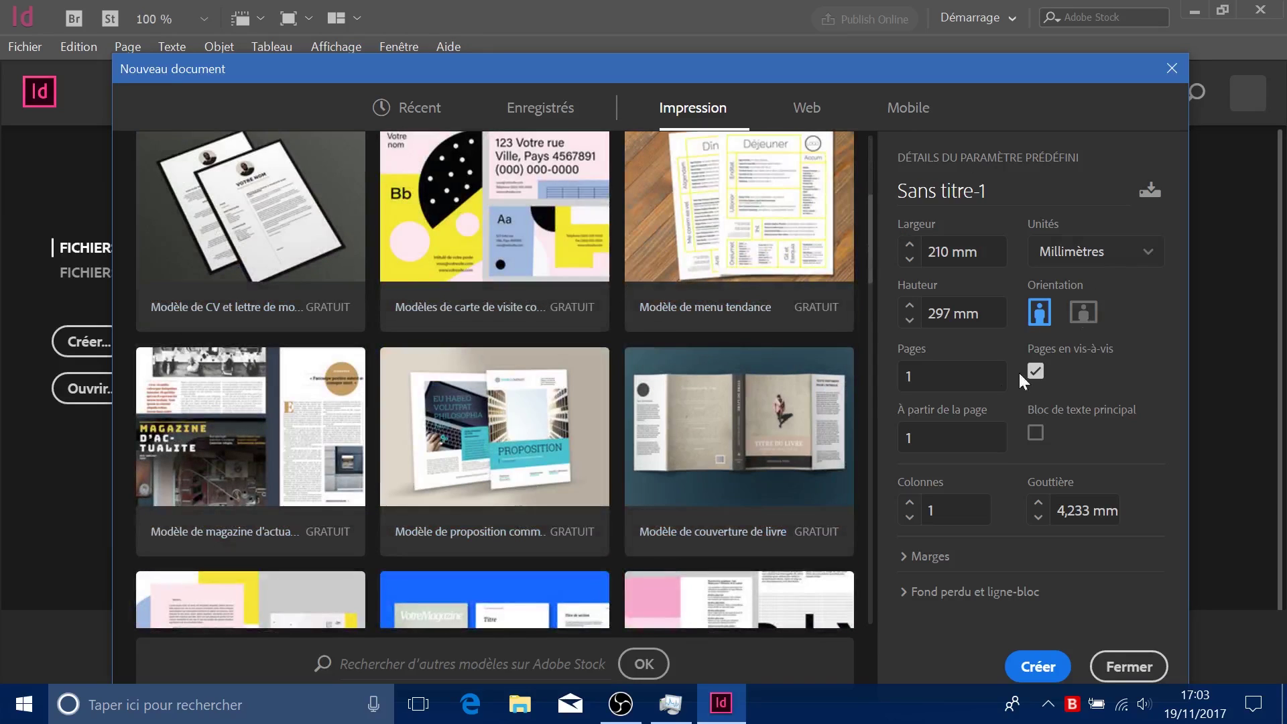
pyautogui.scroll(5, 475, 399)
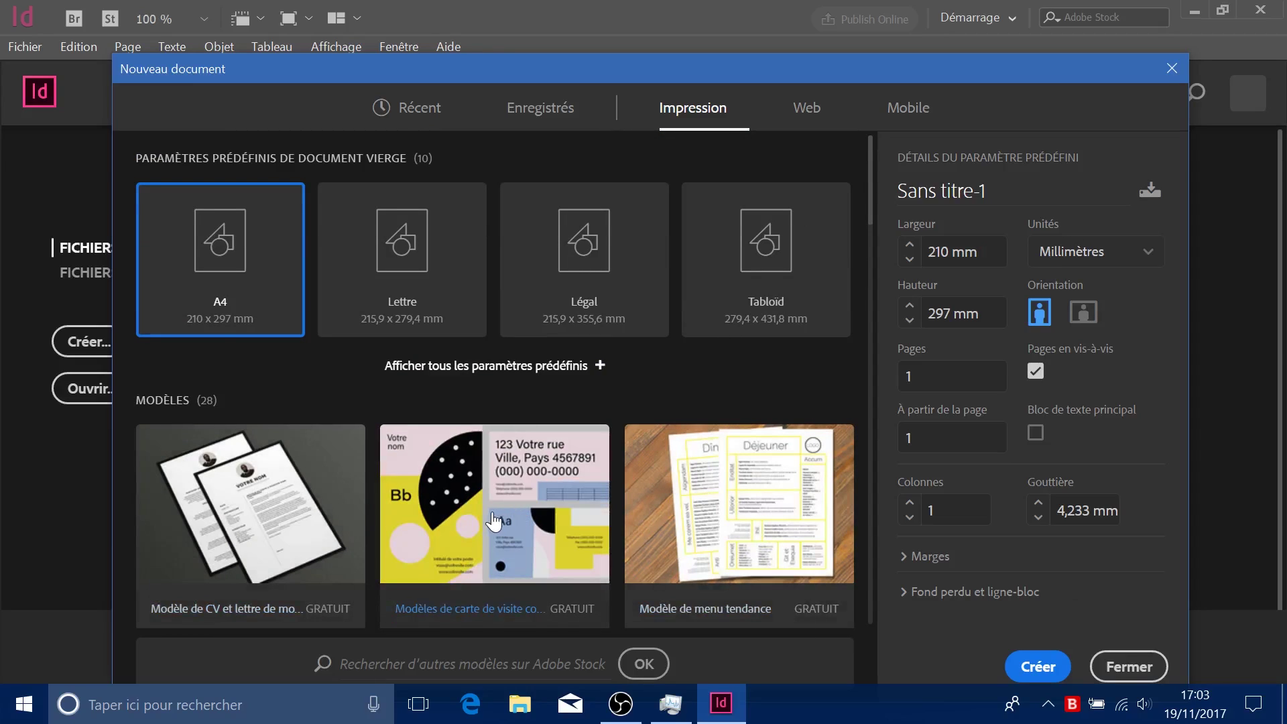
pyautogui.click(536, 366)
pyautogui.scroll(-5, 693, 446)
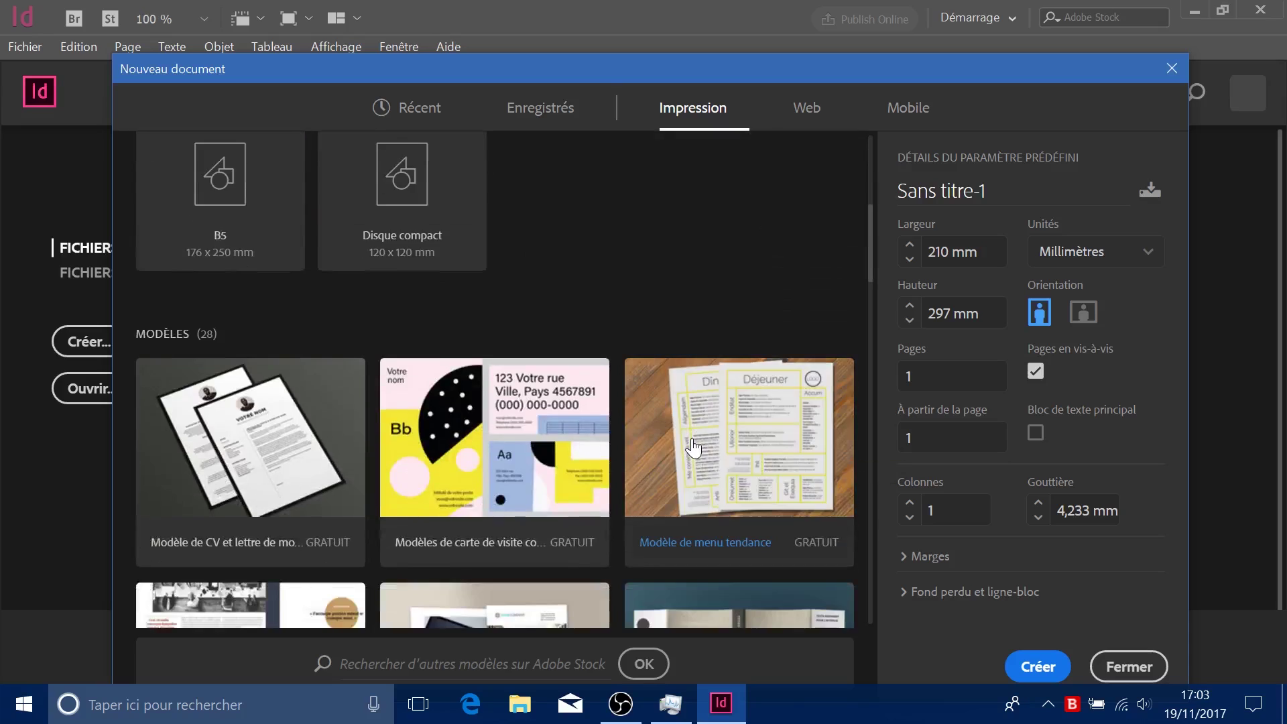
pyautogui.scroll(5, 692, 446)
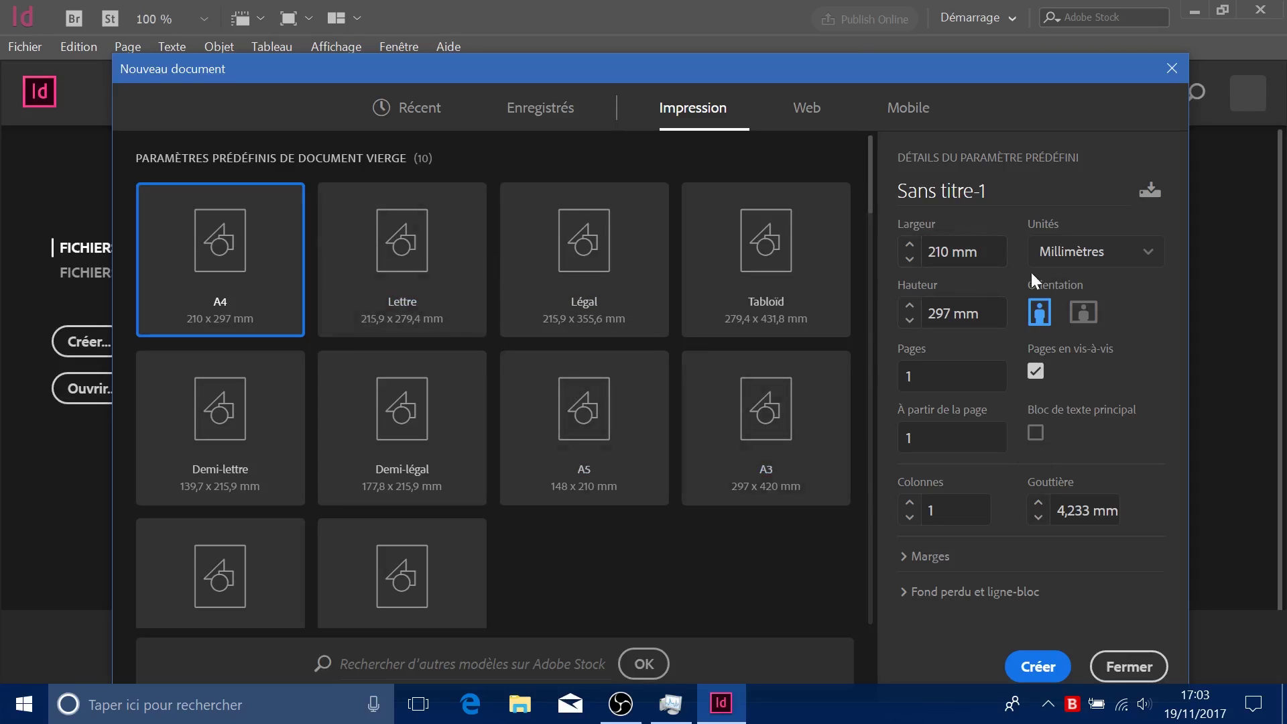
# - Examine the A4 preset's page and margin settings and close the new document dialog without creating anything
pyautogui.click(933, 564)
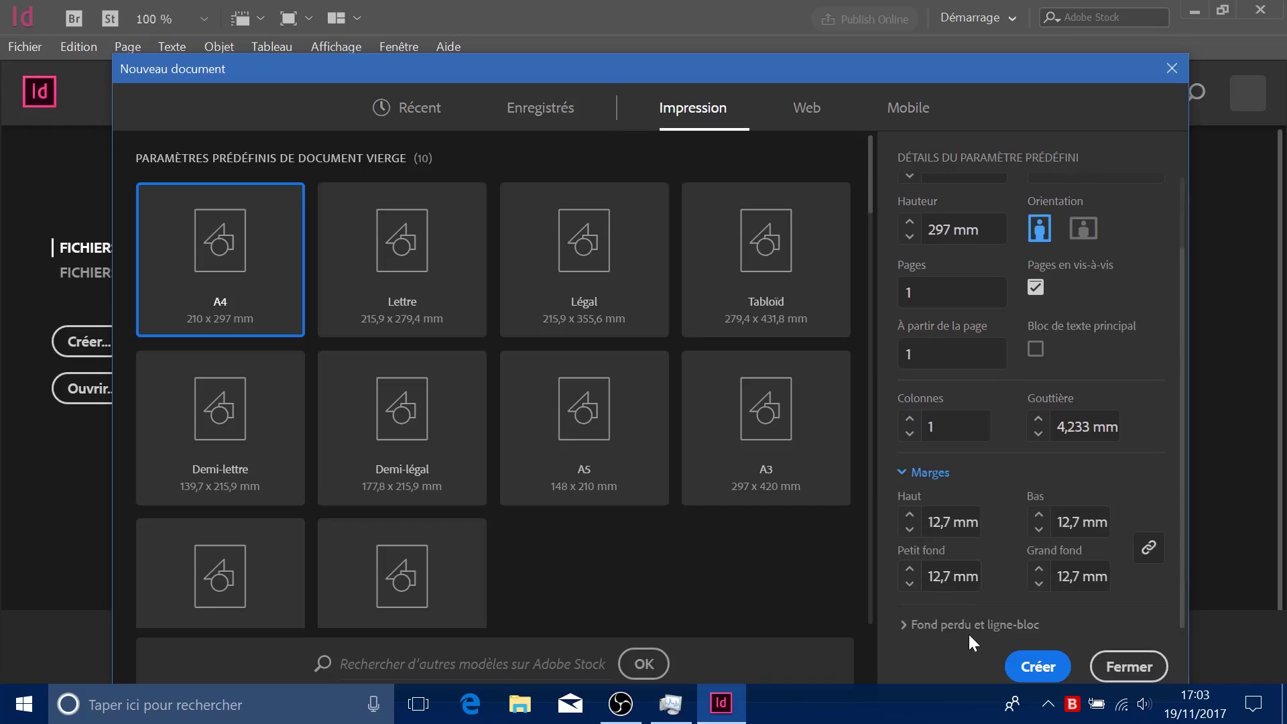
pyautogui.click(968, 629)
pyautogui.scroll(6, 891, 451)
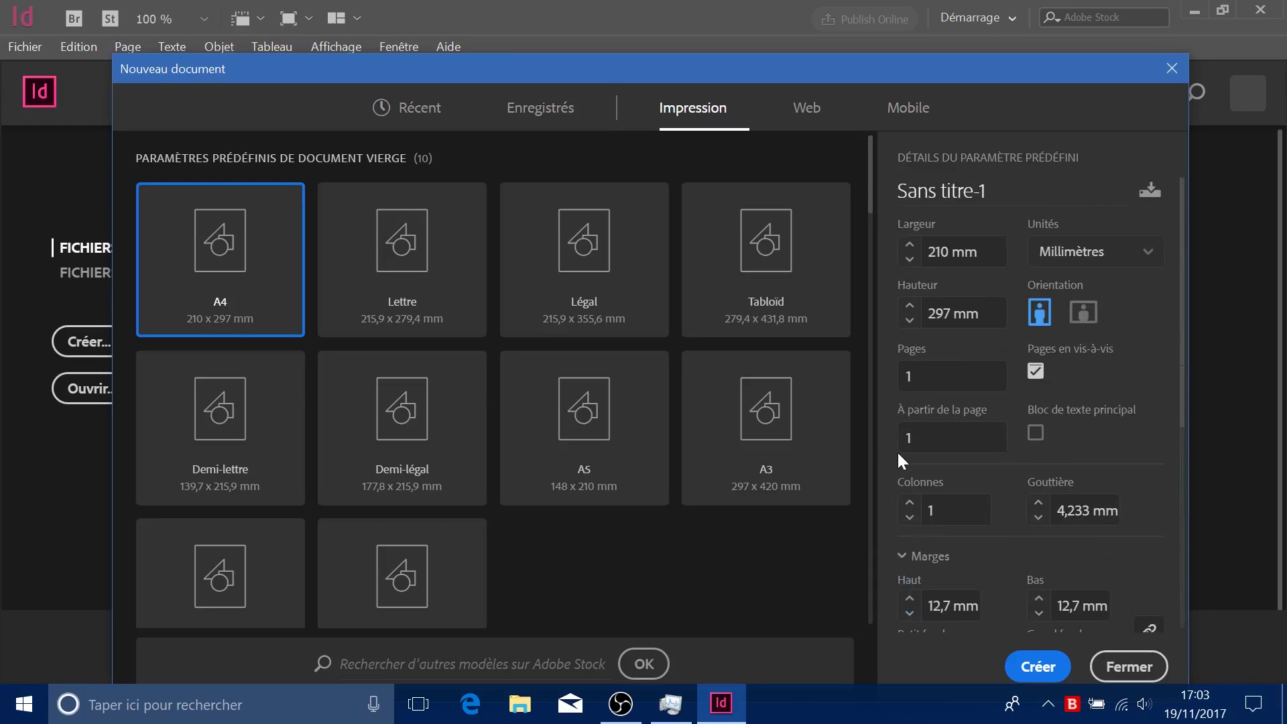
pyautogui.scroll(-5, 900, 459)
pyautogui.click(964, 365)
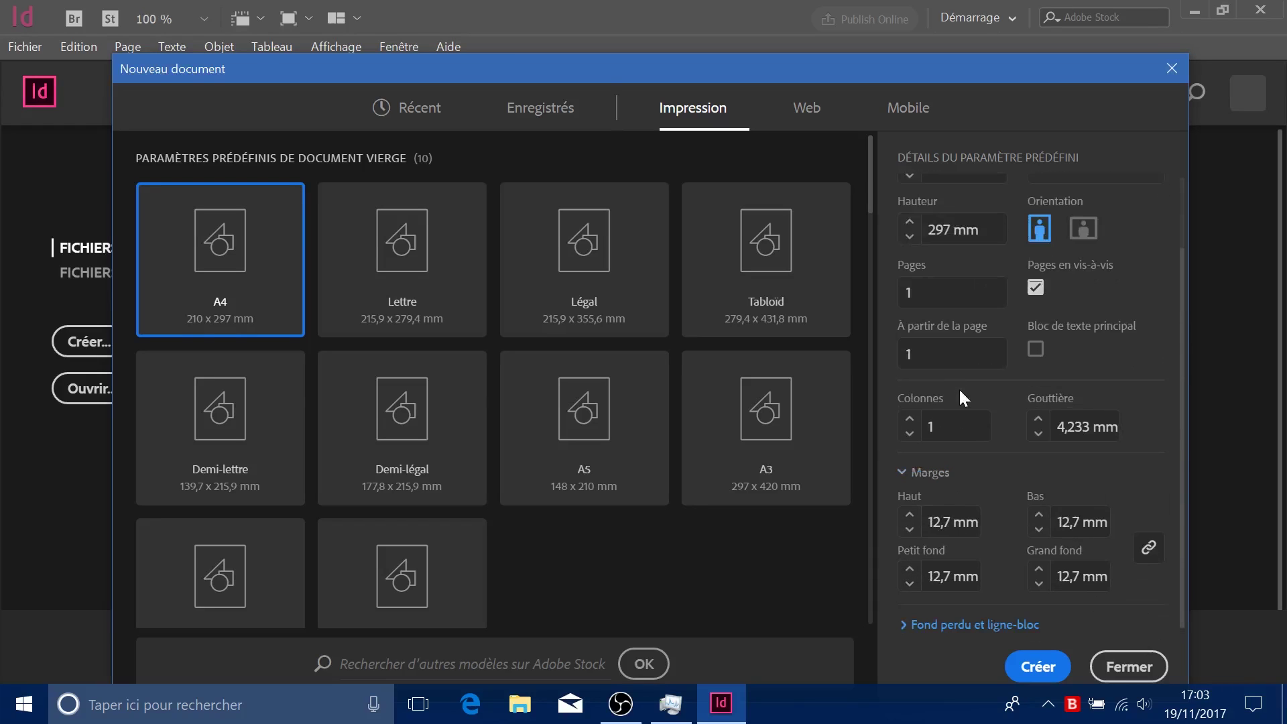
pyautogui.click(937, 474)
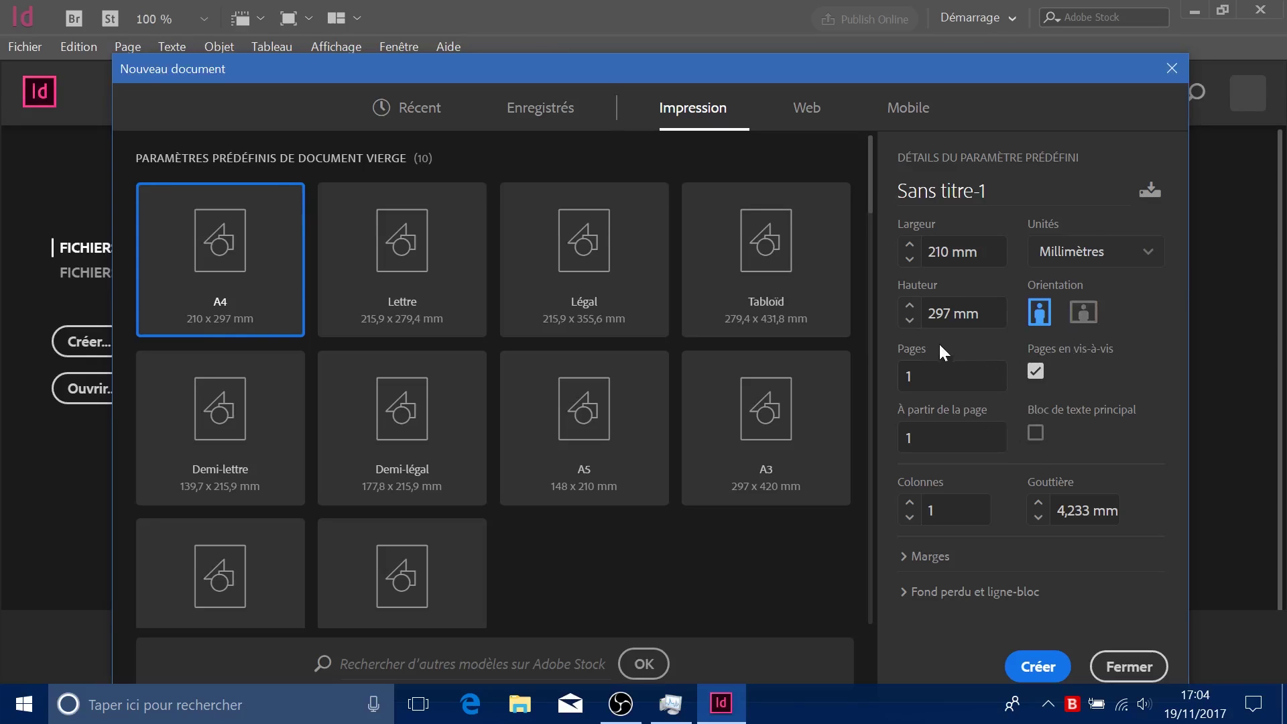
pyautogui.click(1148, 673)
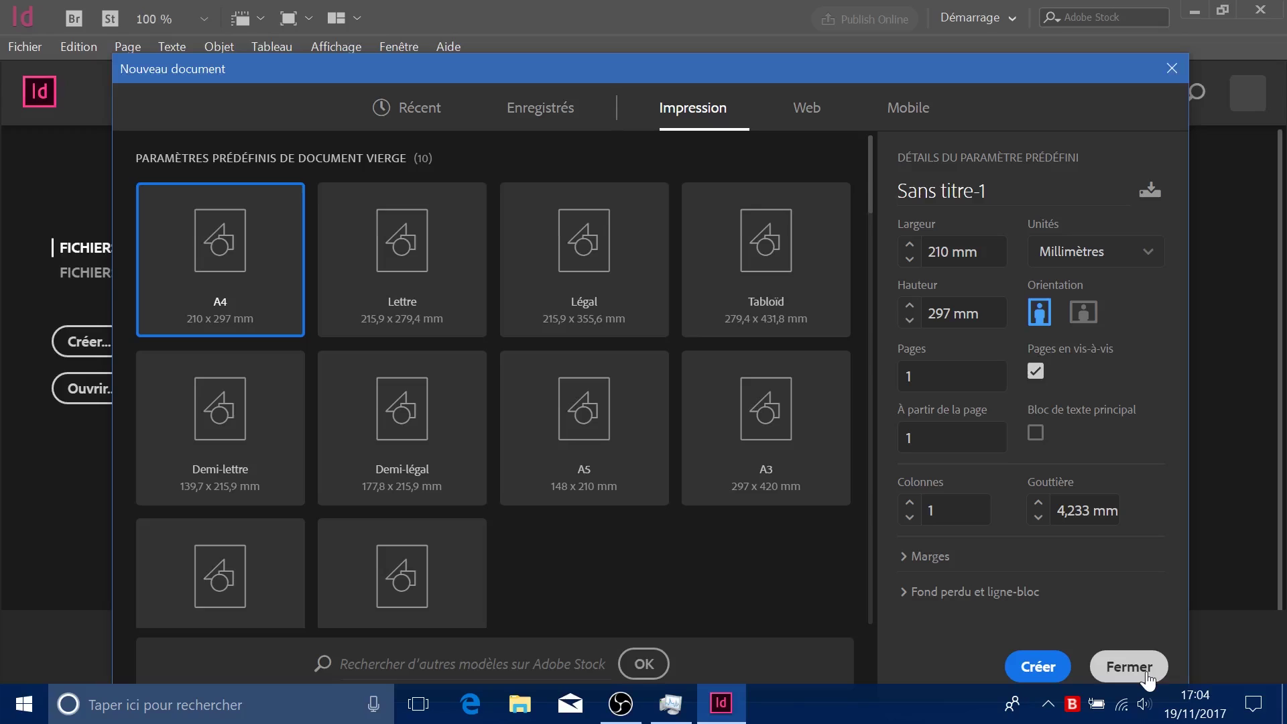
pyautogui.click(1148, 672)
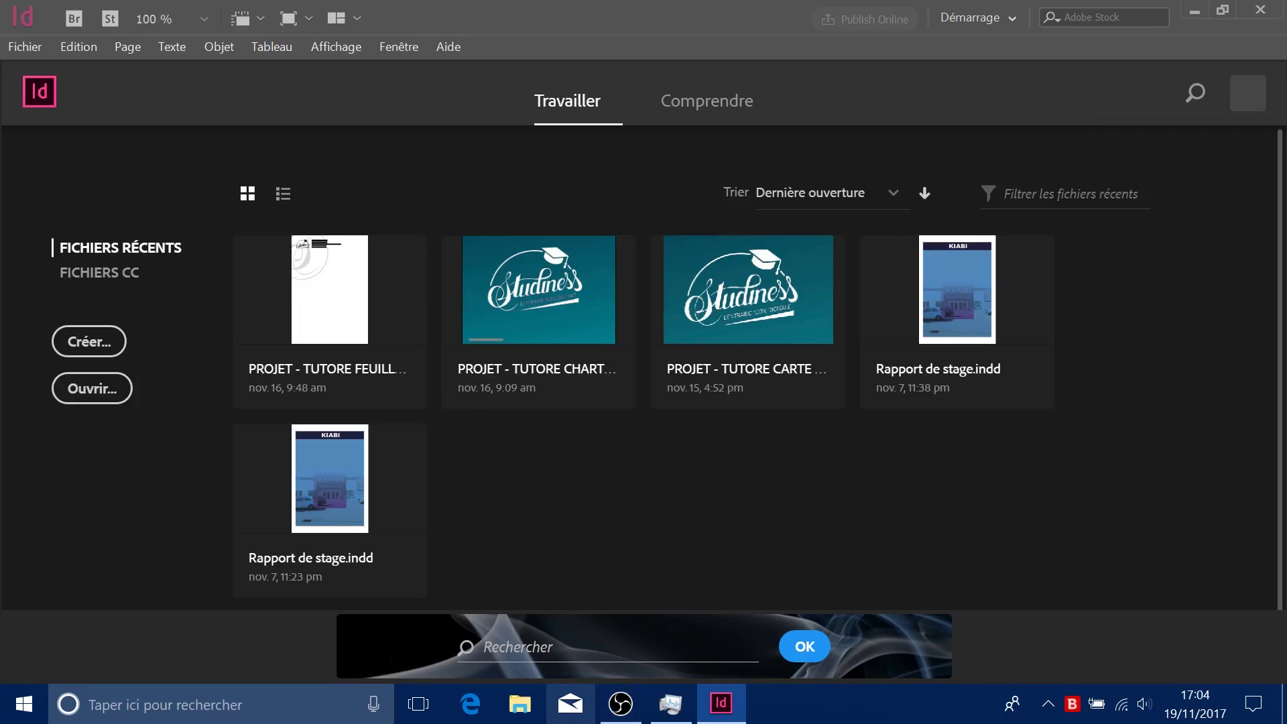
# - Open the recent file PROJET - TUTORE CHARTE GRAPHIQUE.indd and go to page 1
pyautogui.click(605, 505)
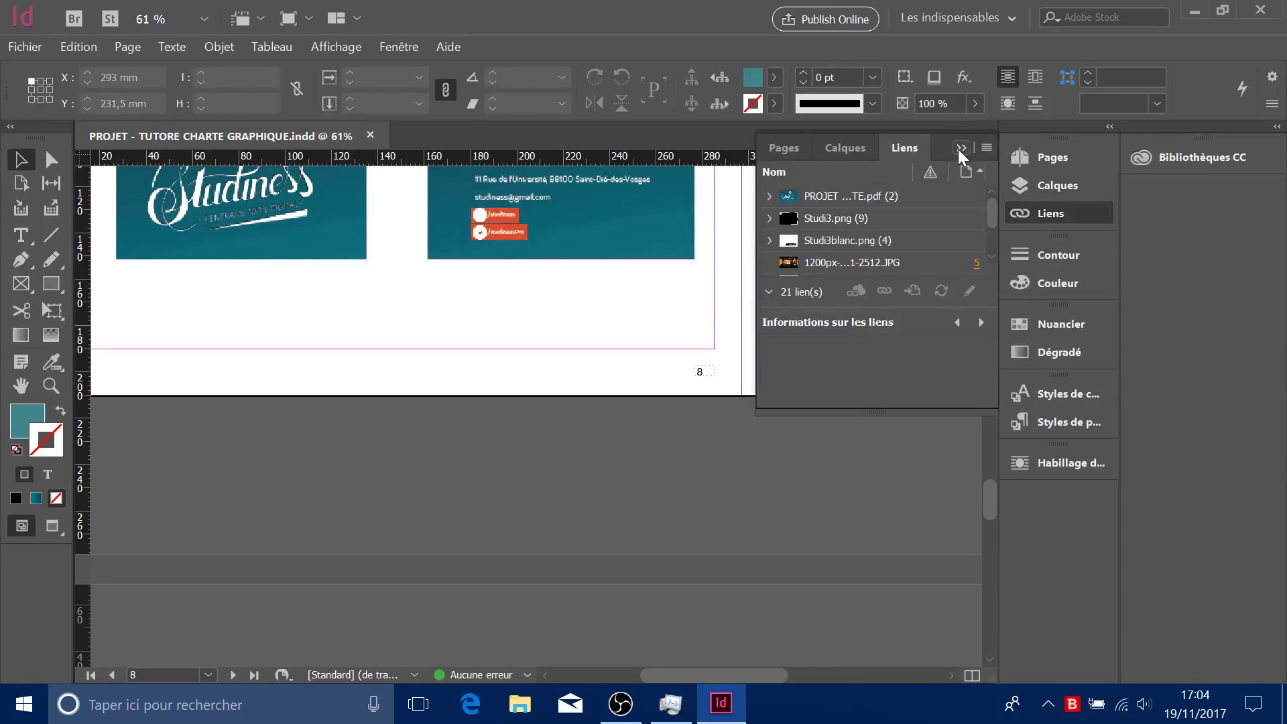
pyautogui.click(961, 147)
pyautogui.scroll(5, 796, 369)
pyautogui.click(1039, 159)
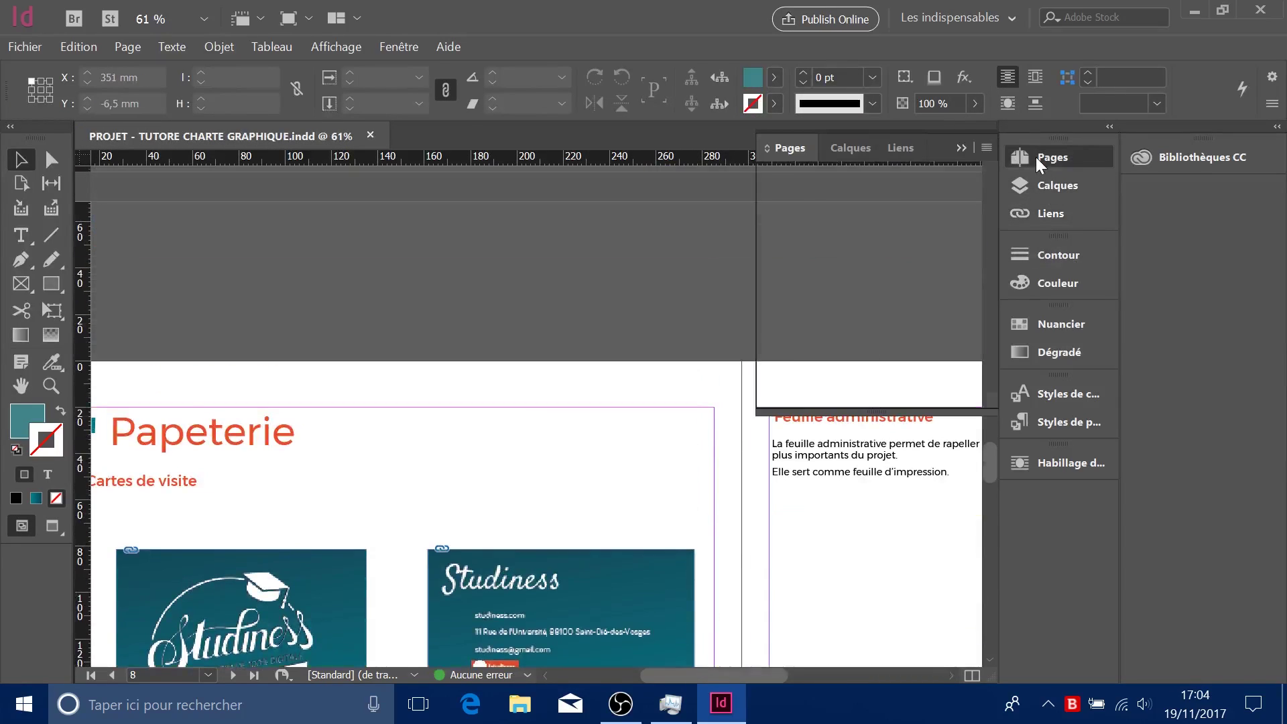
pyautogui.scroll(5, 898, 288)
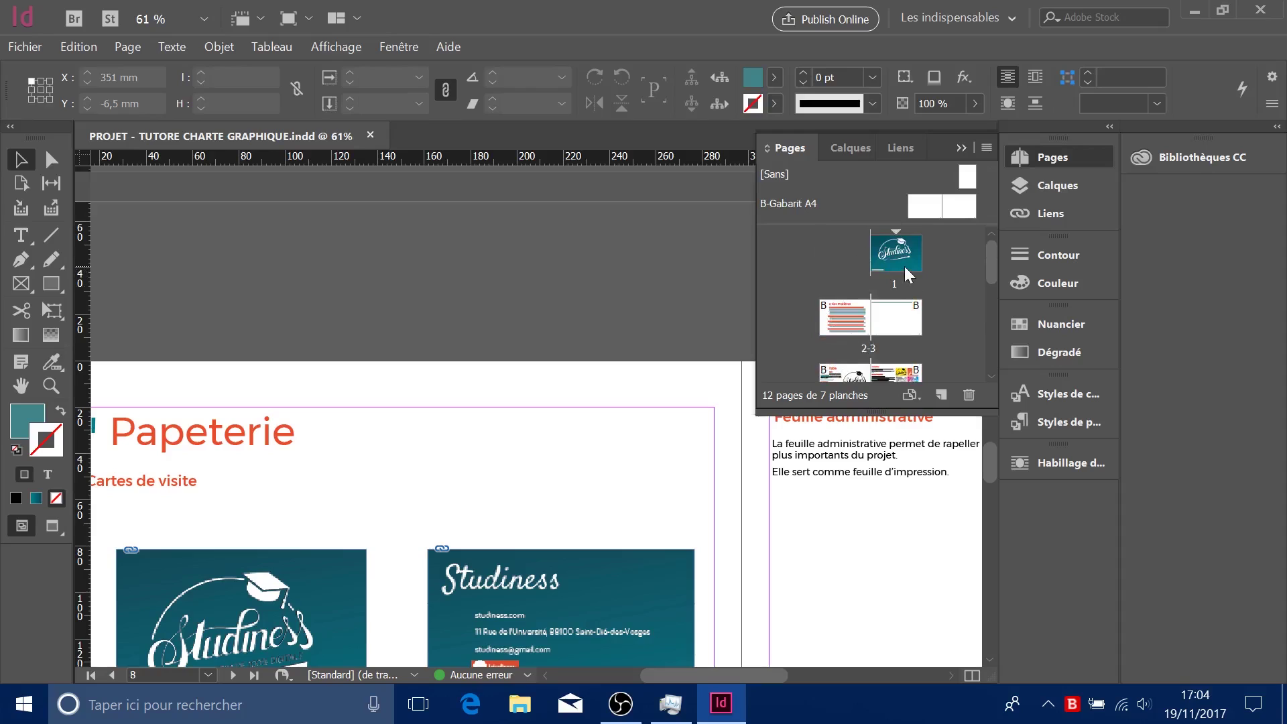
pyautogui.doubleClick(907, 268)
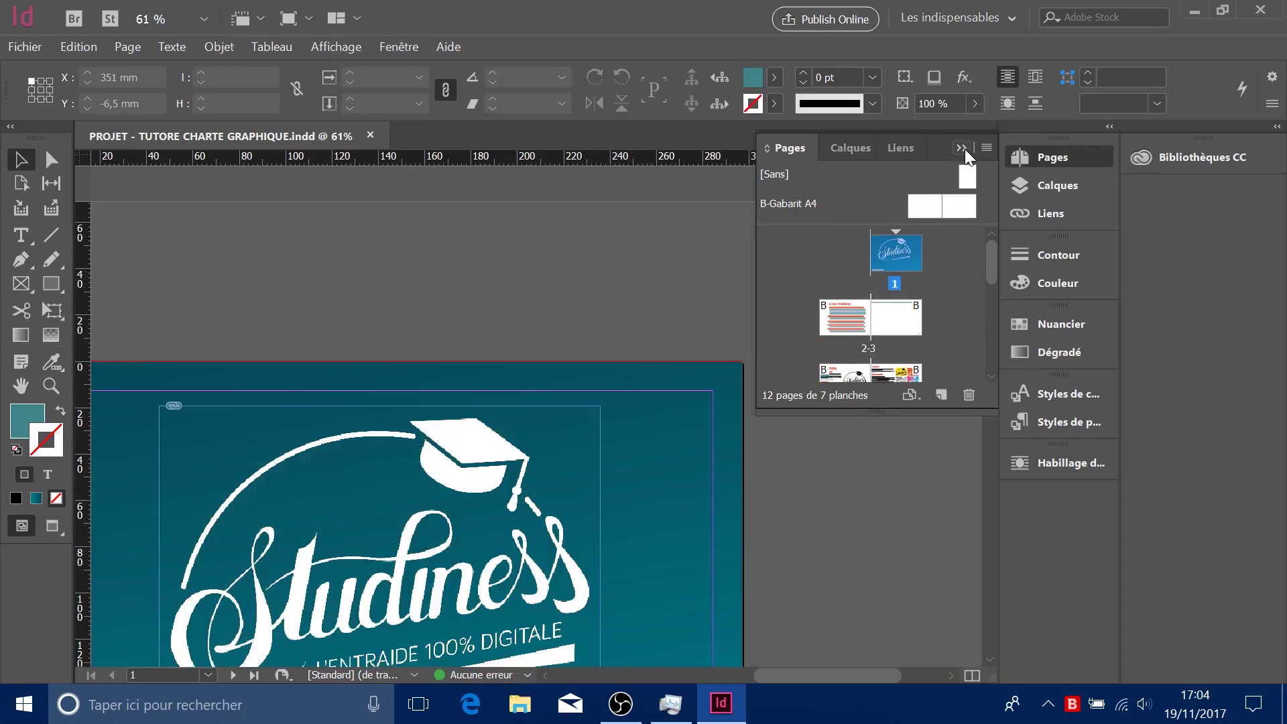
pyautogui.click(1018, 158)
# - Examine the spread on pages 2-3, including the text frame with the table of contents
pyautogui.scroll(-10, 914, 355)
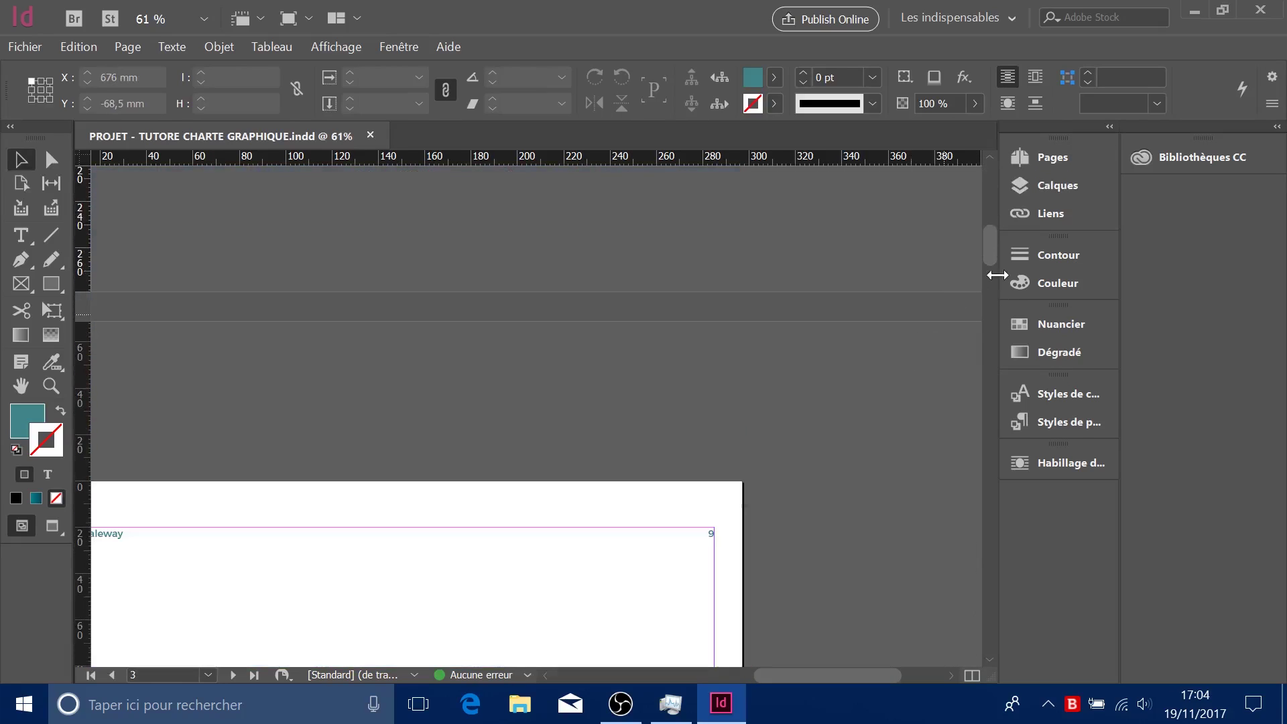
pyautogui.moveTo(990, 260); pyautogui.dragTo(993, 290)
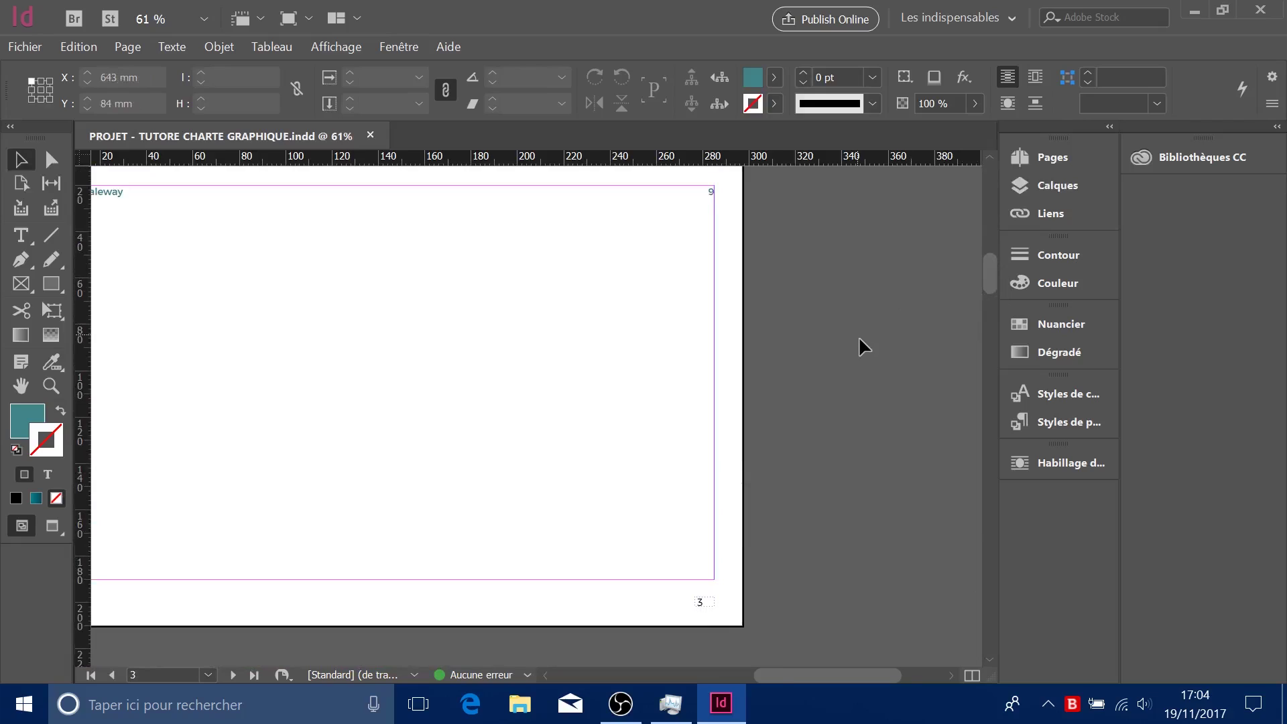
pyautogui.hscroll(3, 805, 308)
pyautogui.hscroll(-5, 756, 275)
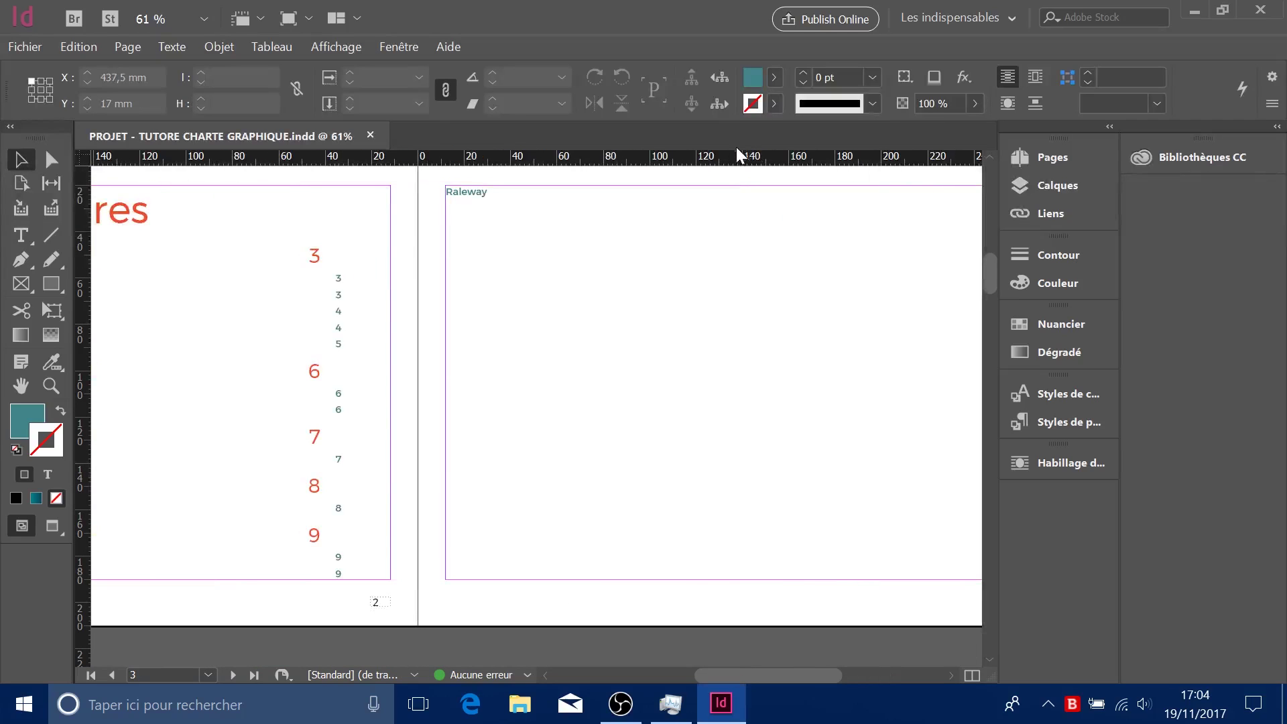
pyautogui.hscroll(-3, 719, 262)
pyautogui.click(713, 268)
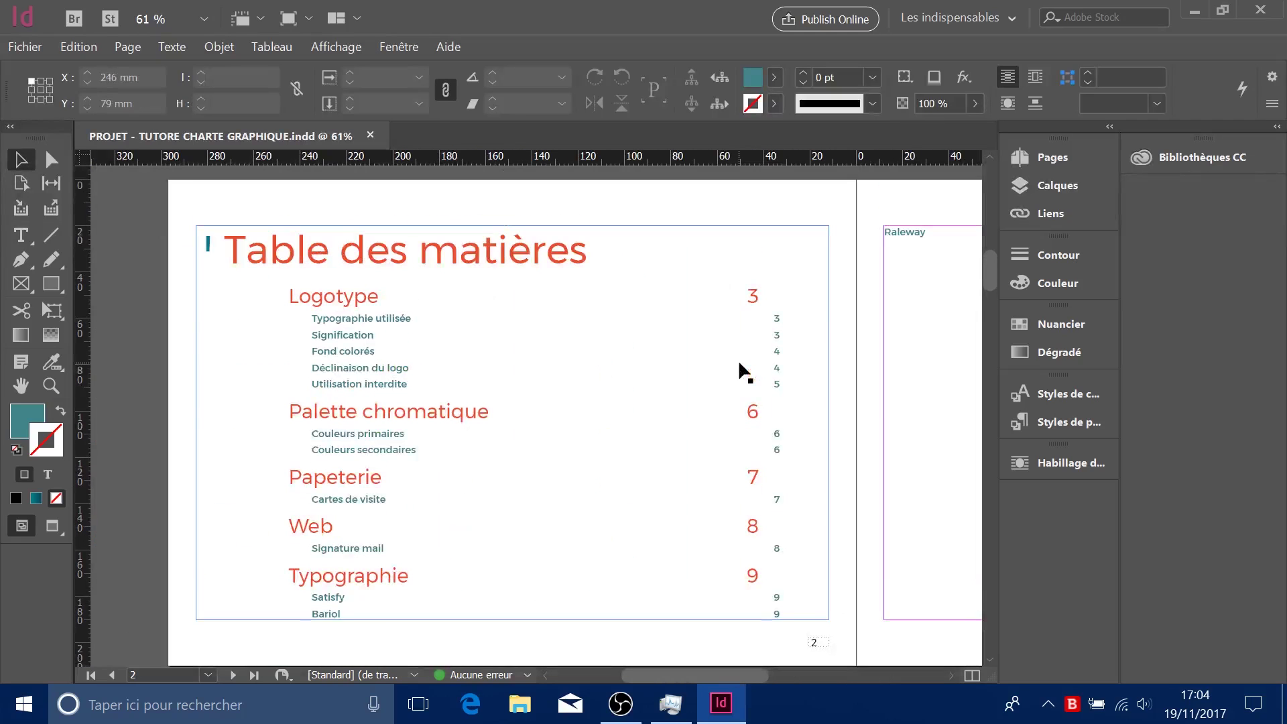
pyautogui.scroll(1, 742, 368)
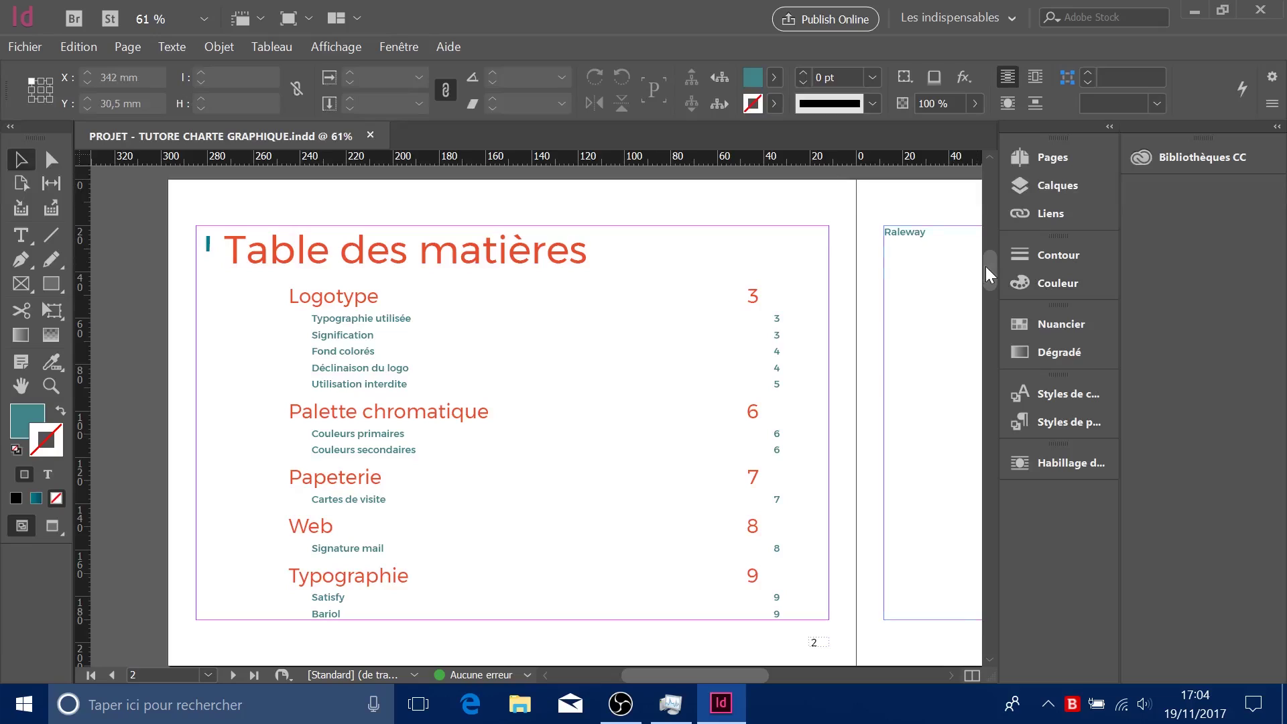
pyautogui.scroll(-1, 990, 270)
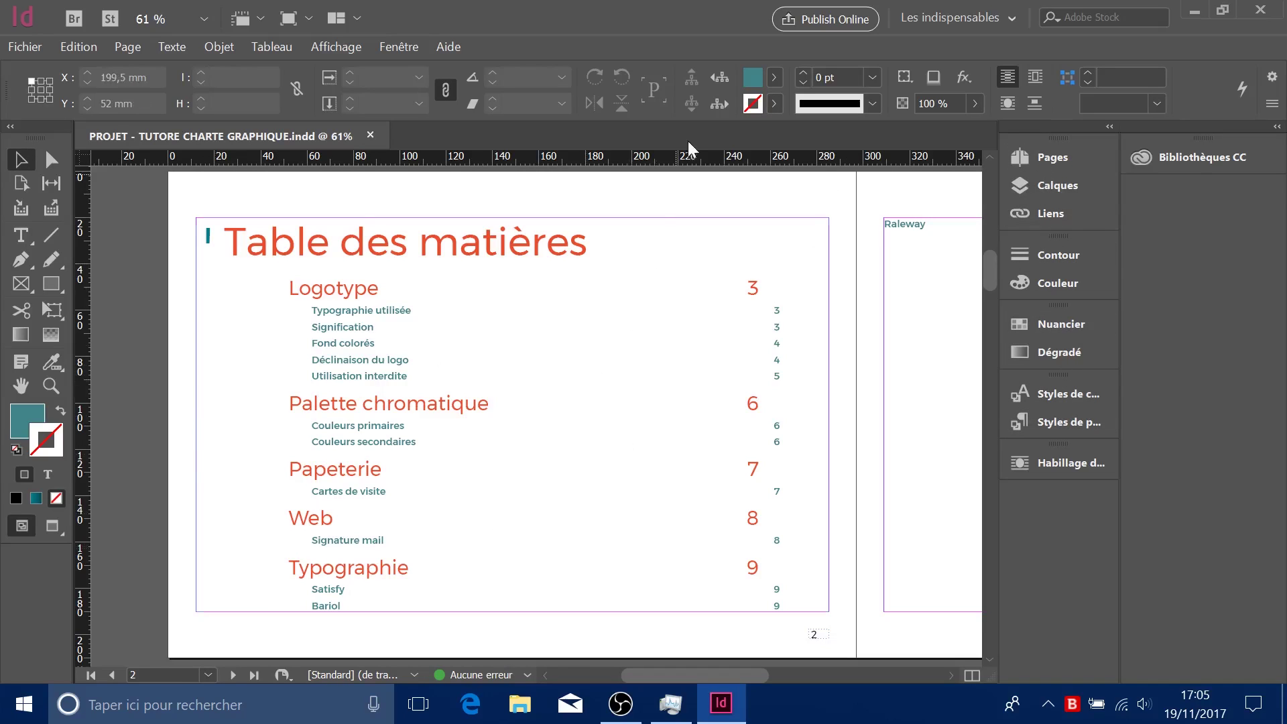
pyautogui.scroll(-5, 843, 201)
pyautogui.scroll(4, 842, 207)
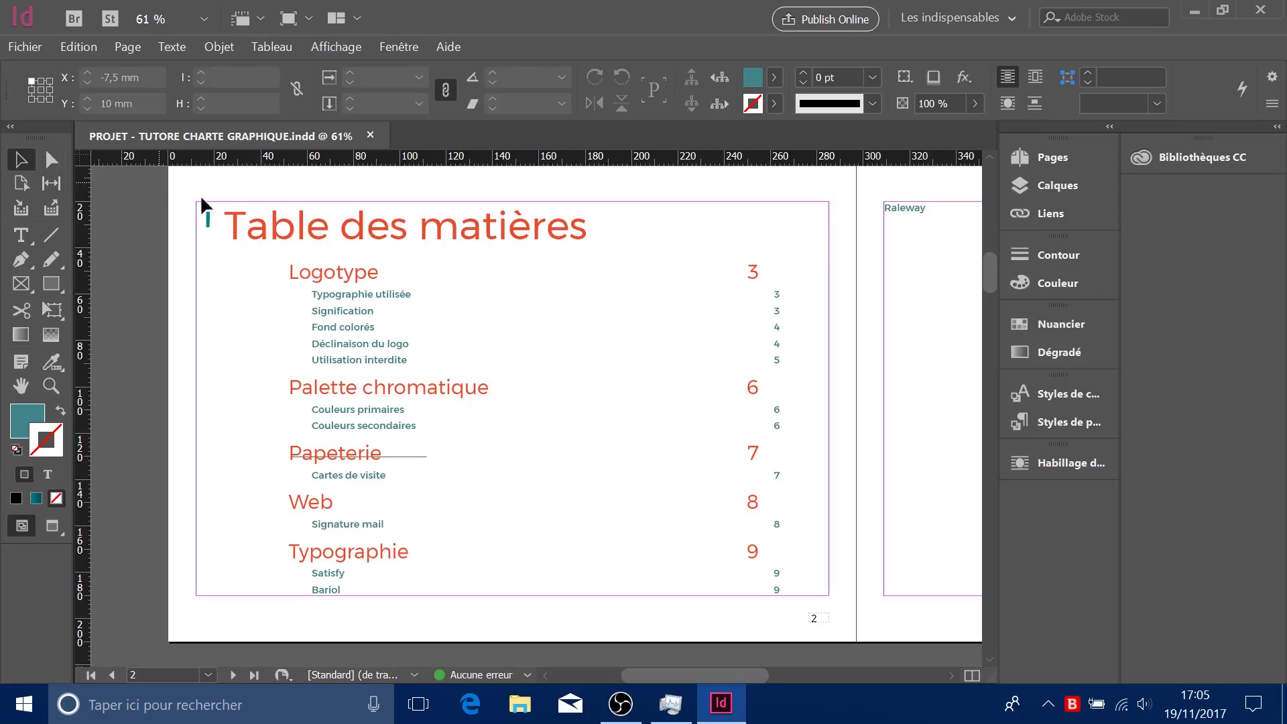
pyautogui.click(285, 228)
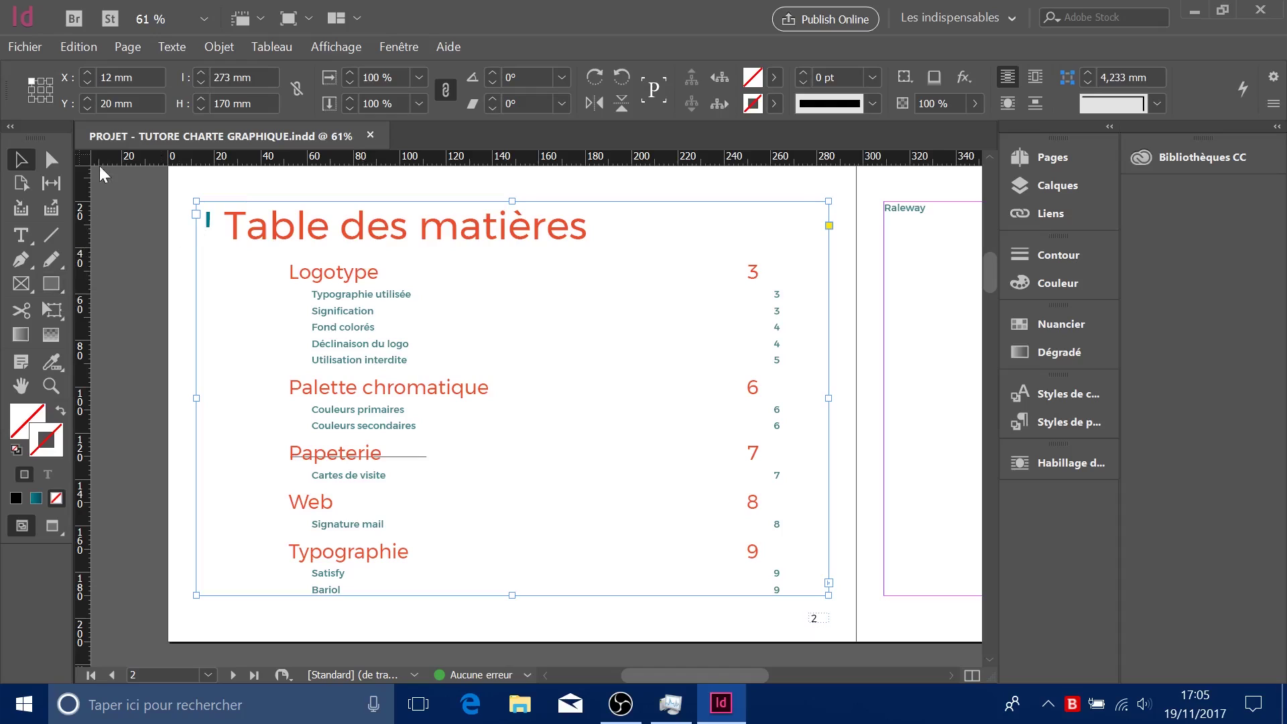
# - Create a new single-page A4 print document, 210 x 297 mm in portrait orientation, with facing pages
pyautogui.click(38, 45)
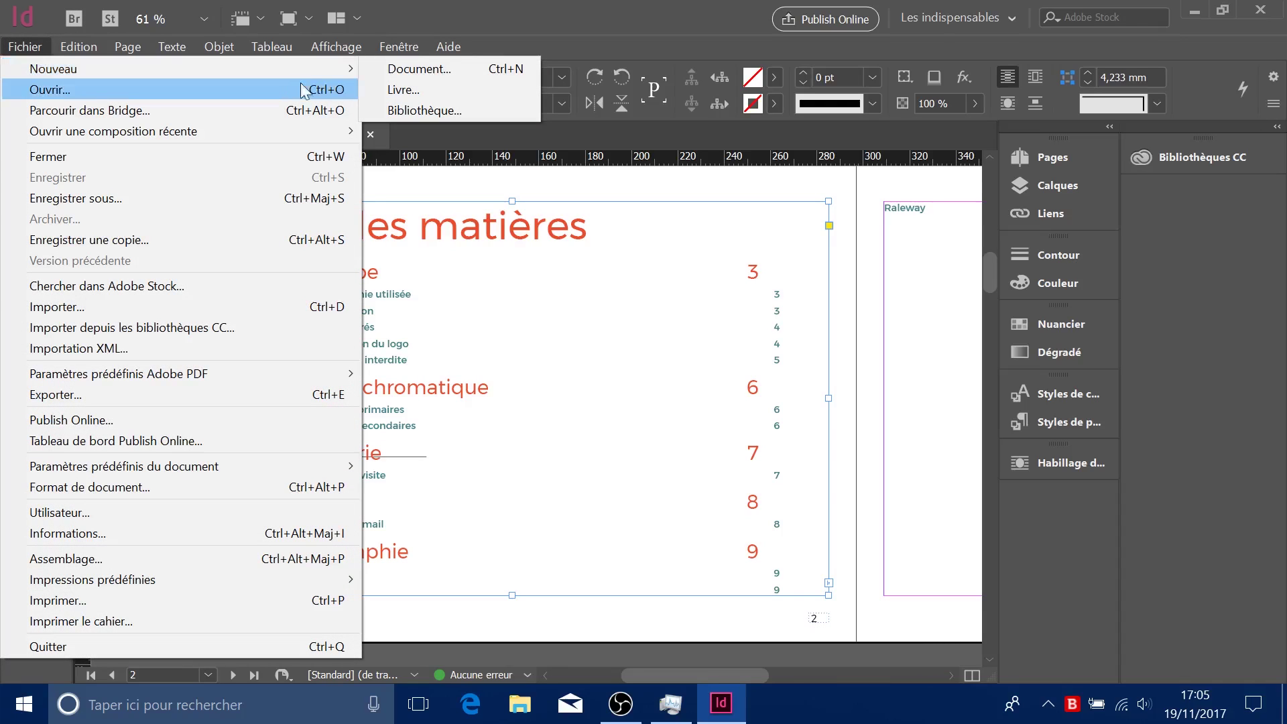
pyautogui.click(385, 67)
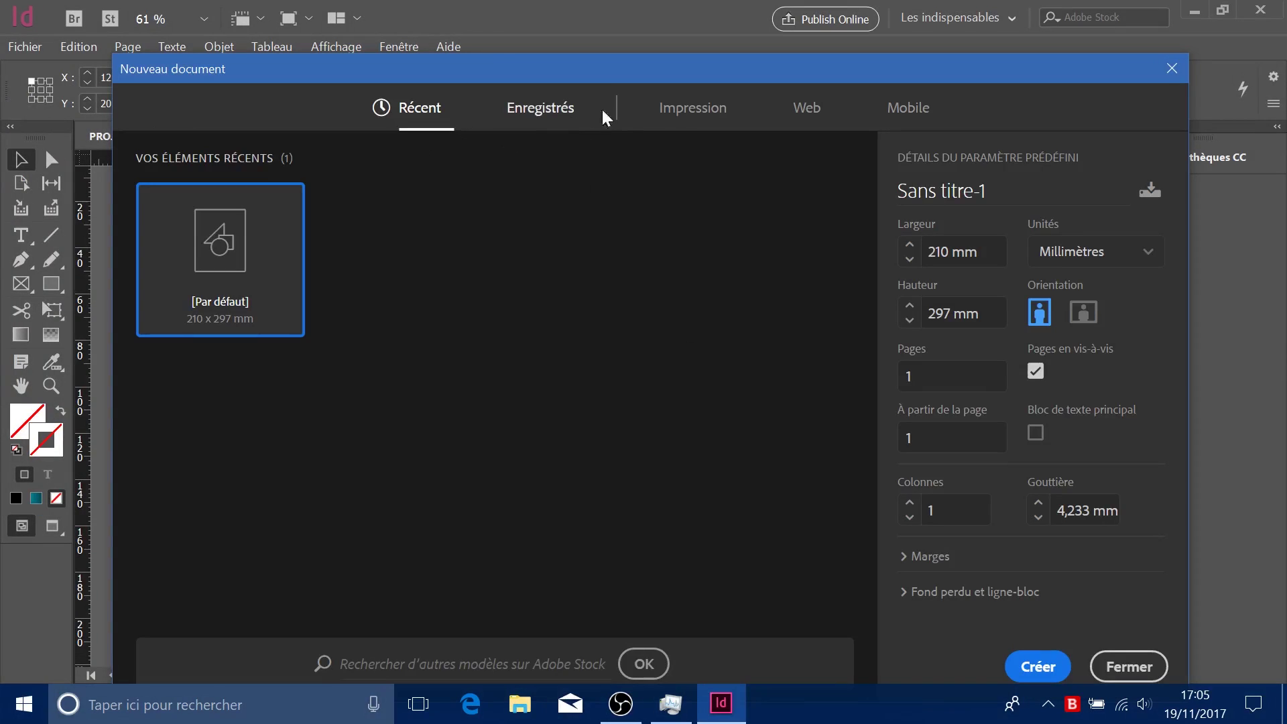
pyautogui.click(670, 107)
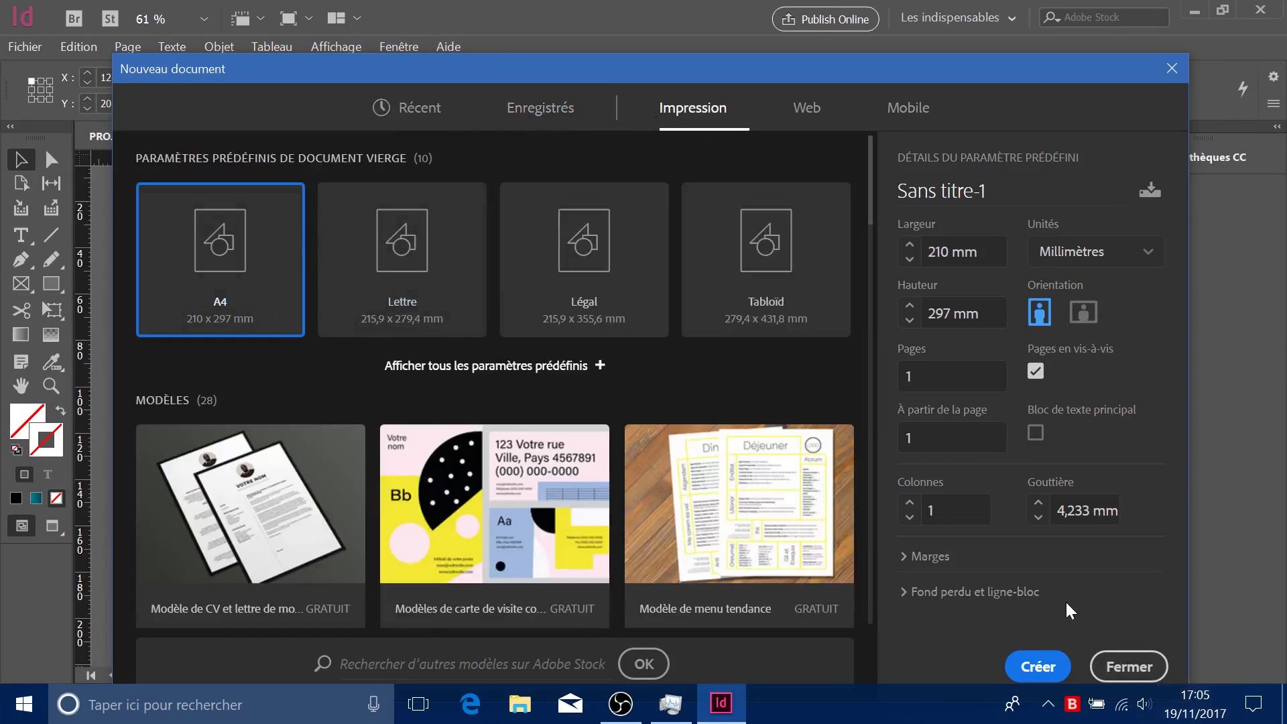
pyautogui.click(1048, 667)
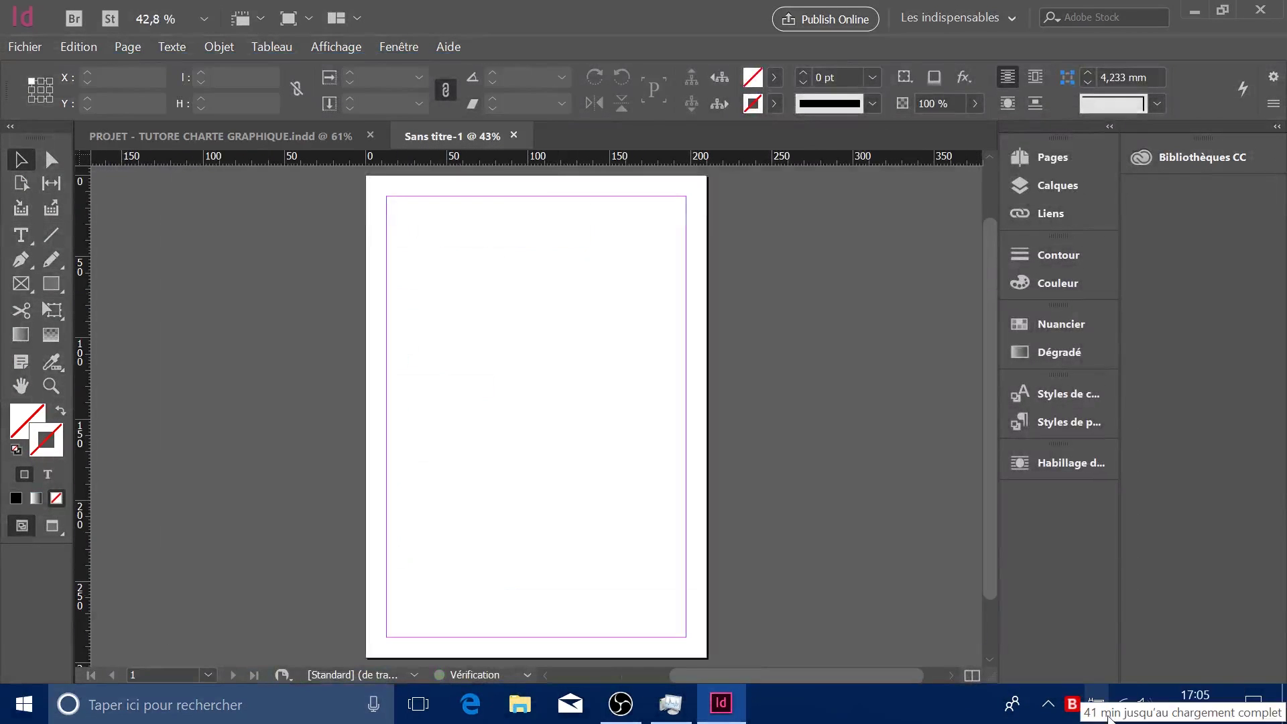
# - Draw a rectangle about 91 x 62 mm in the page's upper half and pull its upper-right anchor point up and inward
pyautogui.click(51, 283)
pyautogui.moveTo(471, 243); pyautogui.dragTo(619, 344)
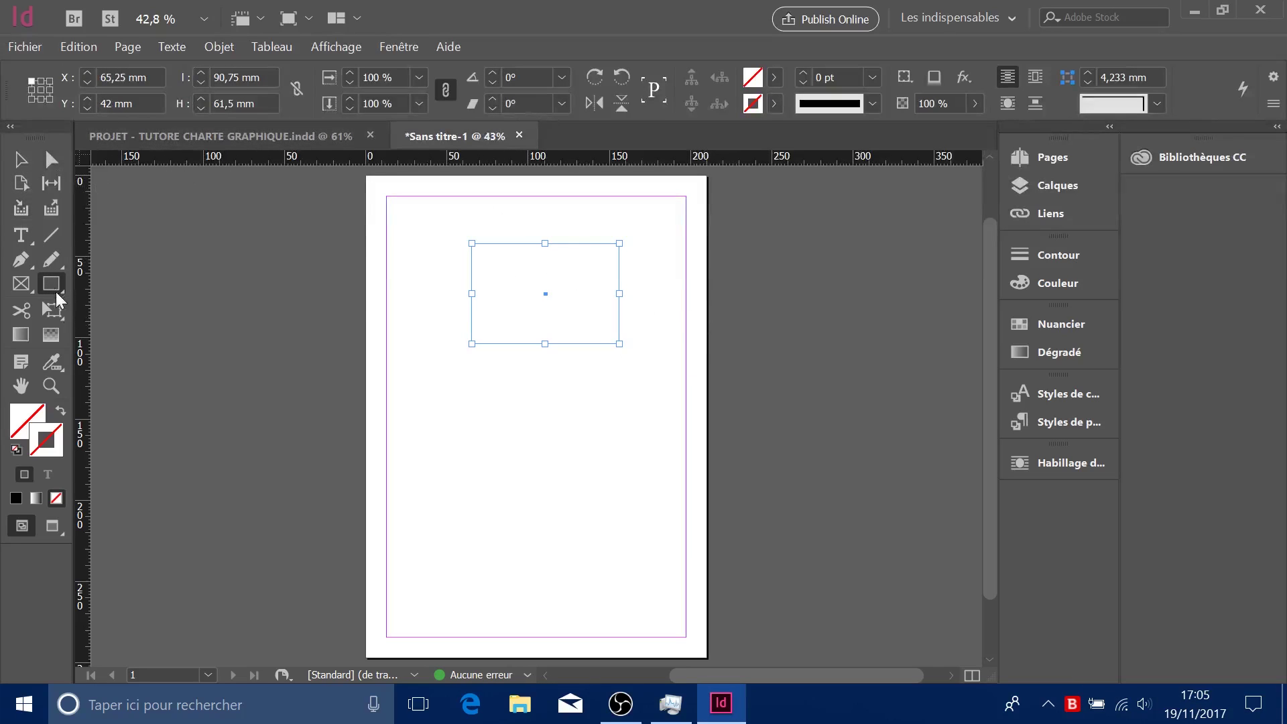
pyautogui.click(52, 160)
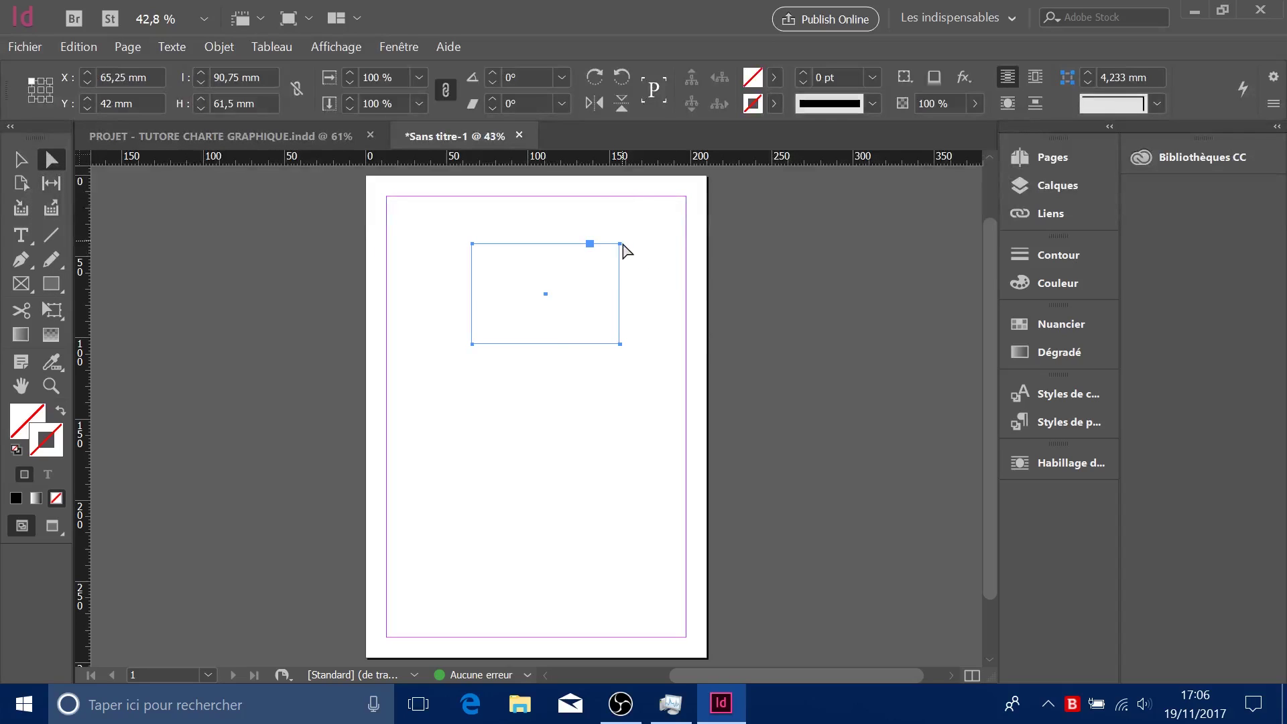
pyautogui.moveTo(622, 244); pyautogui.dragTo(578, 228)
pyautogui.click(632, 290)
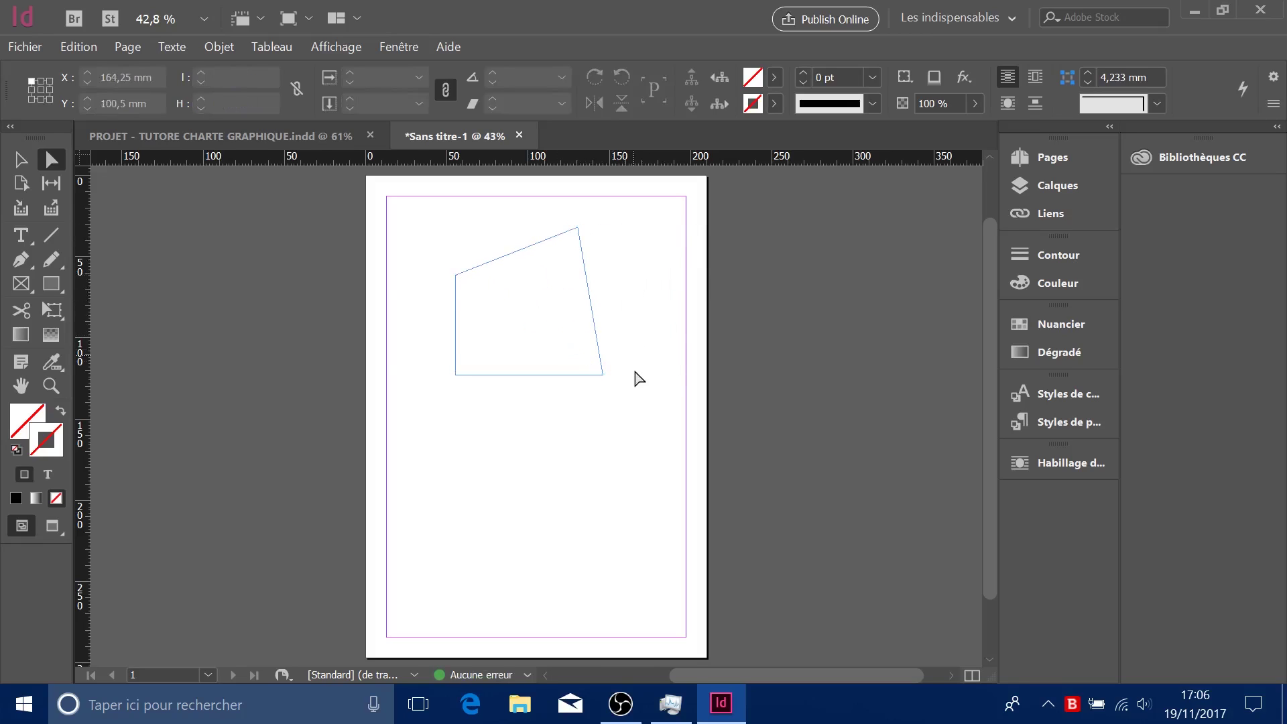
# - Pull the shape's lower-right anchor point downward to form an irregular quadrilateral, and delete the whole shape
pyautogui.moveTo(639, 378); pyautogui.dragTo(595, 441)
pyautogui.click(629, 394)
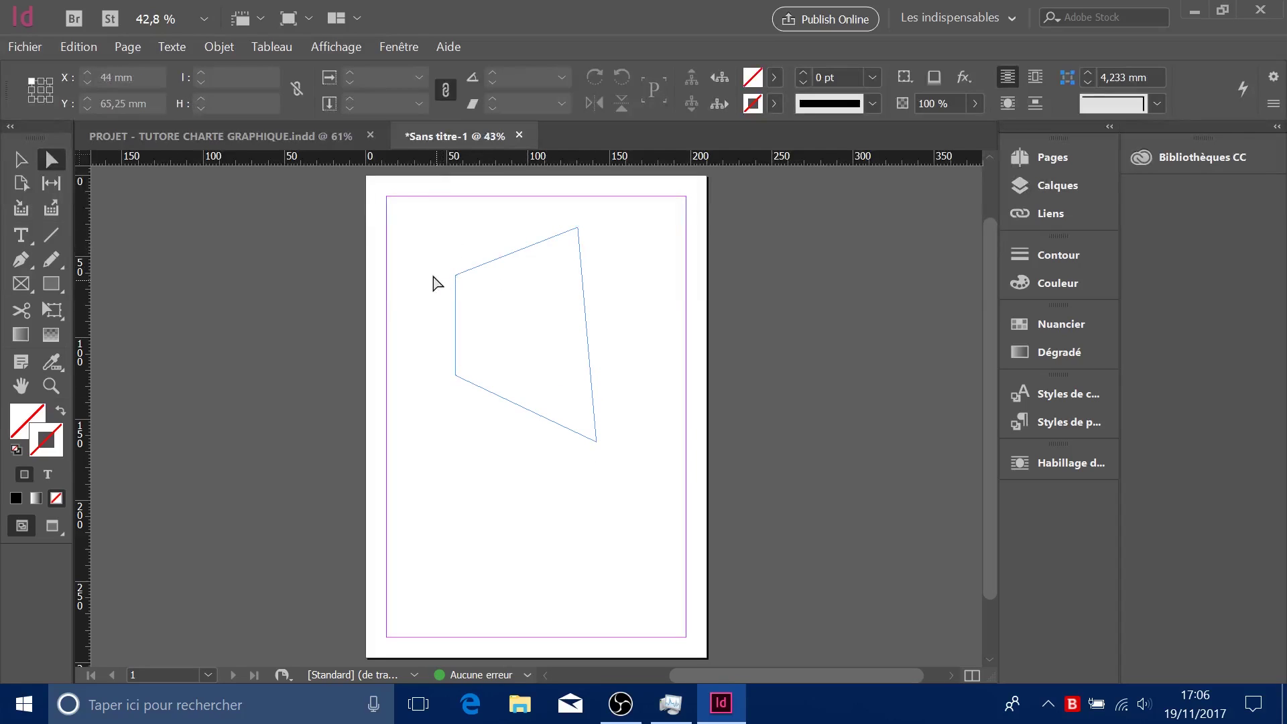
pyautogui.moveTo(437, 265); pyautogui.dragTo(478, 298)
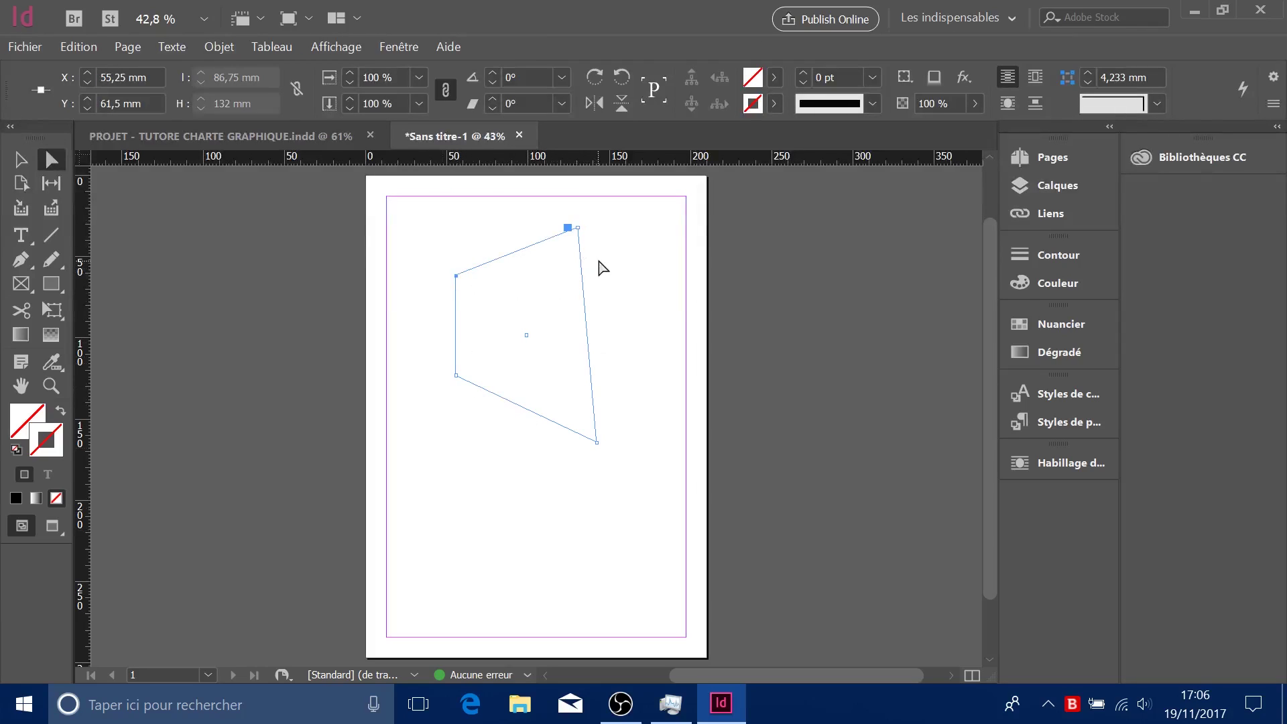
pyautogui.click(578, 228)
pyautogui.click(661, 275)
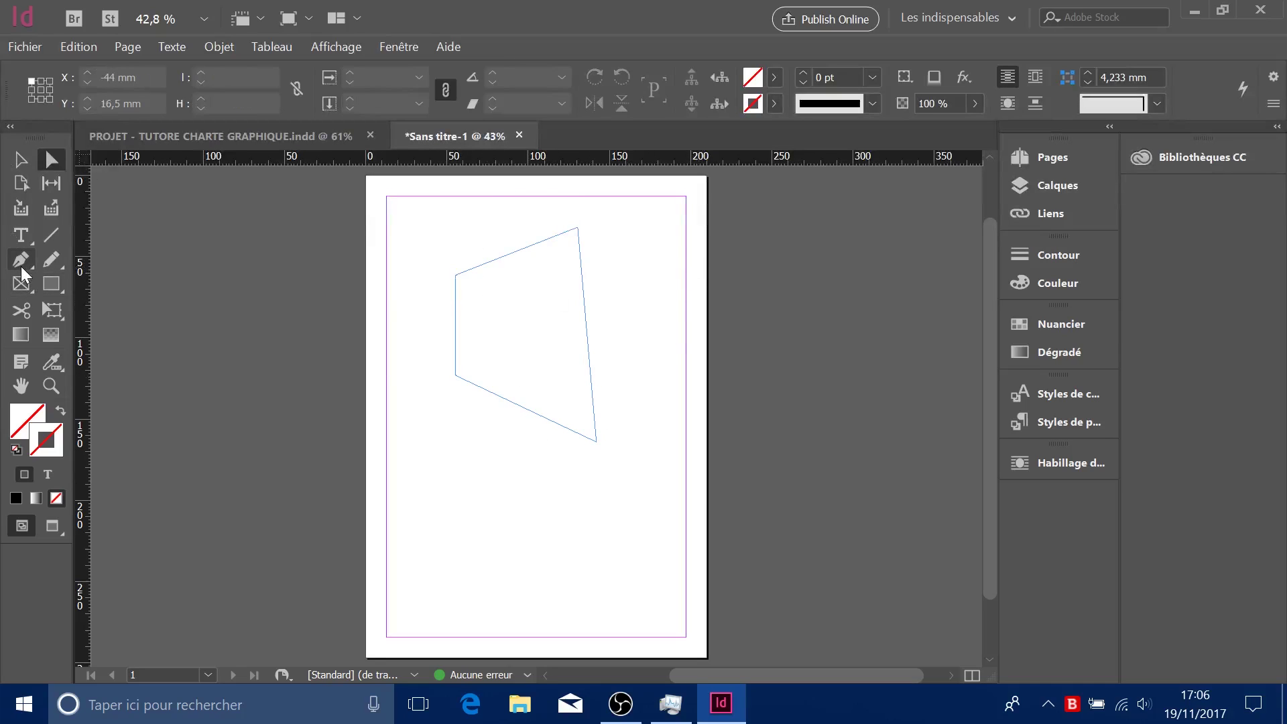
pyautogui.moveTo(440, 243); pyautogui.dragTo(684, 500)
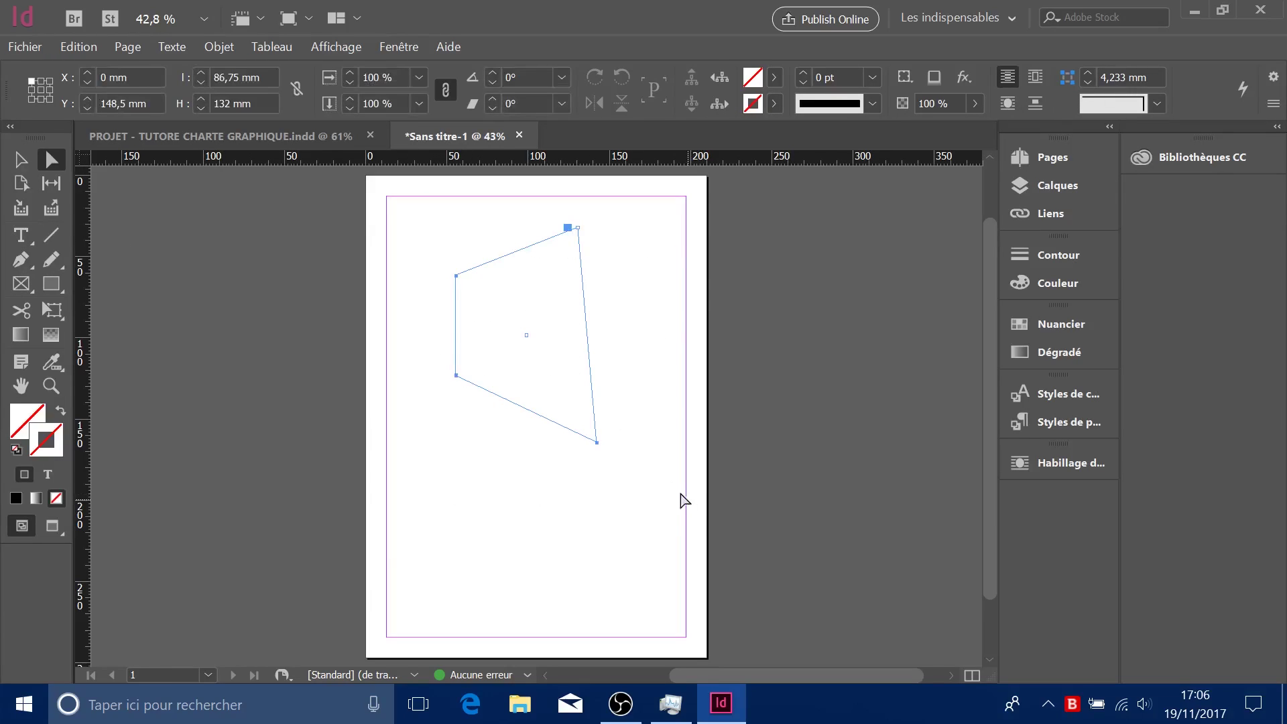
pyautogui.click(20, 159)
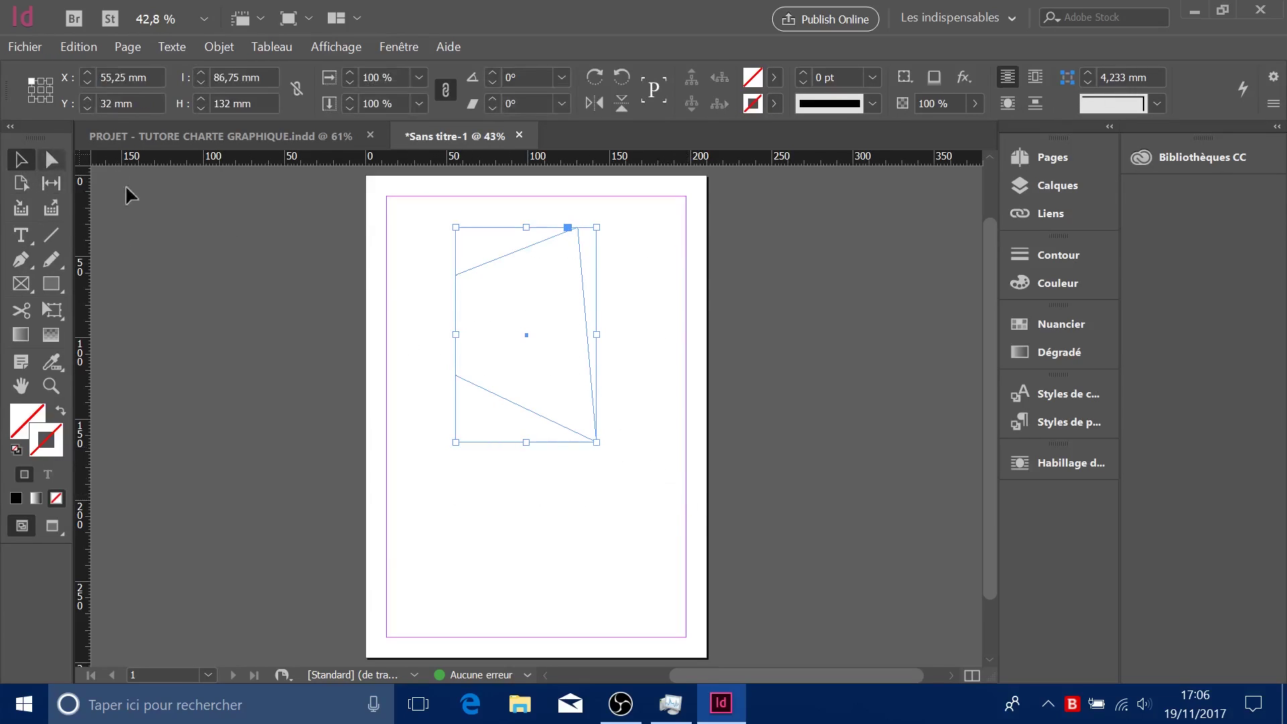
pyautogui.press('Delete')
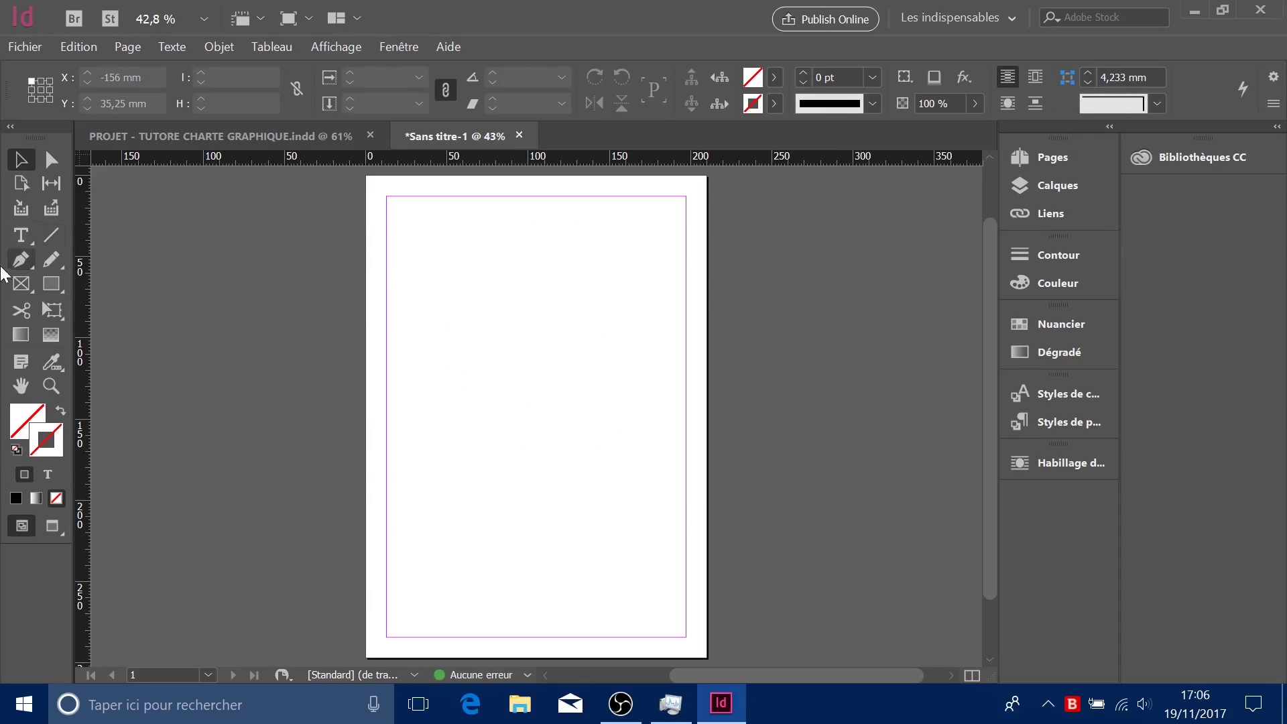
# - Draw a closed, self-crossing curved path about 107 x 130 mm with the Pen tool, and delete it
pyautogui.click(21, 259)
pyautogui.click(443, 249)
pyautogui.click(541, 249)
pyautogui.moveTo(610, 314)
pyautogui.mouseDown()
pyautogui.moveTo(595, 365)
pyautogui.moveTo(524, 431)
pyautogui.mouseUp()
pyautogui.moveTo(605, 444); pyautogui.dragTo(616, 429)
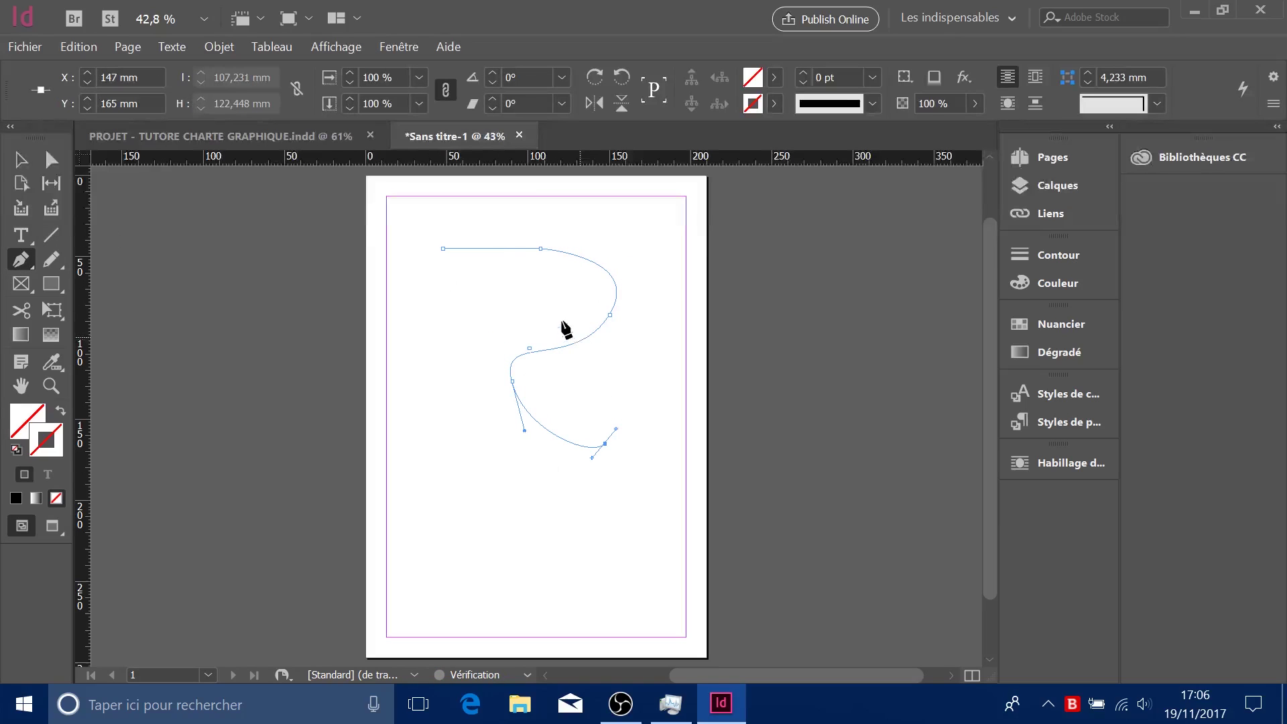
pyautogui.moveTo(522, 304); pyautogui.dragTo(515, 295)
pyautogui.moveTo(443, 249); pyautogui.dragTo(484, 202)
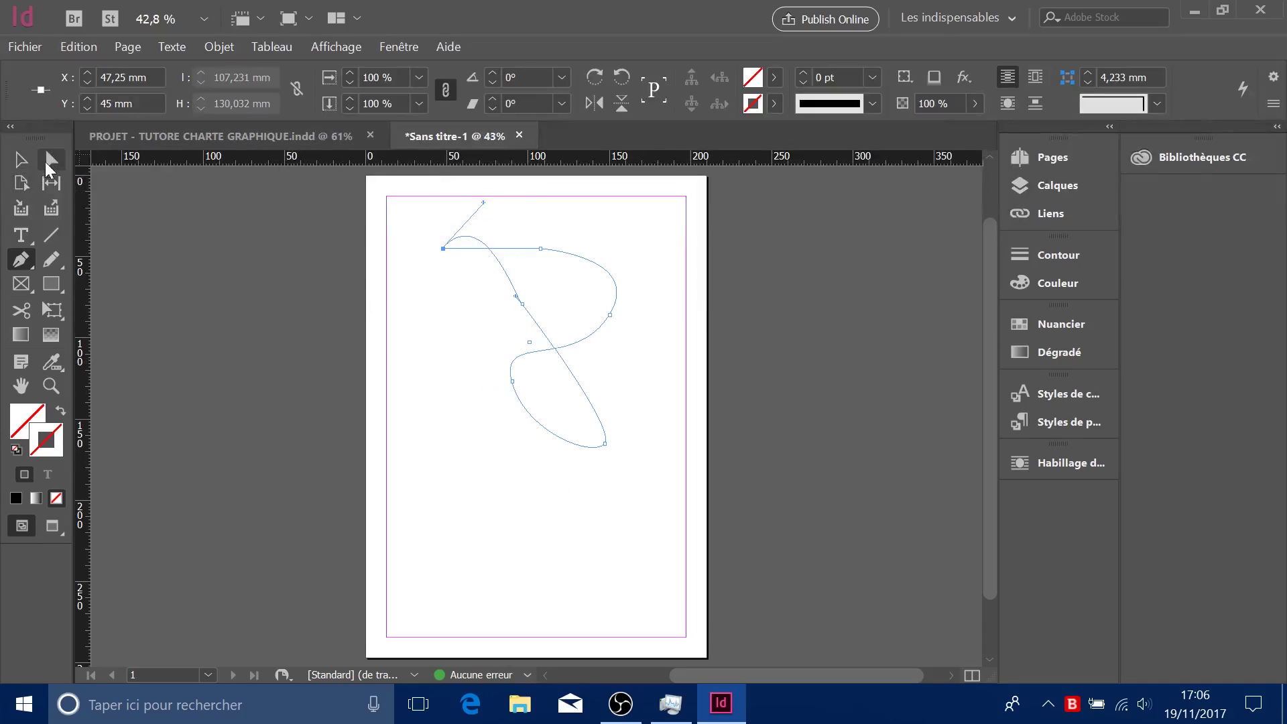
pyautogui.click(25, 161)
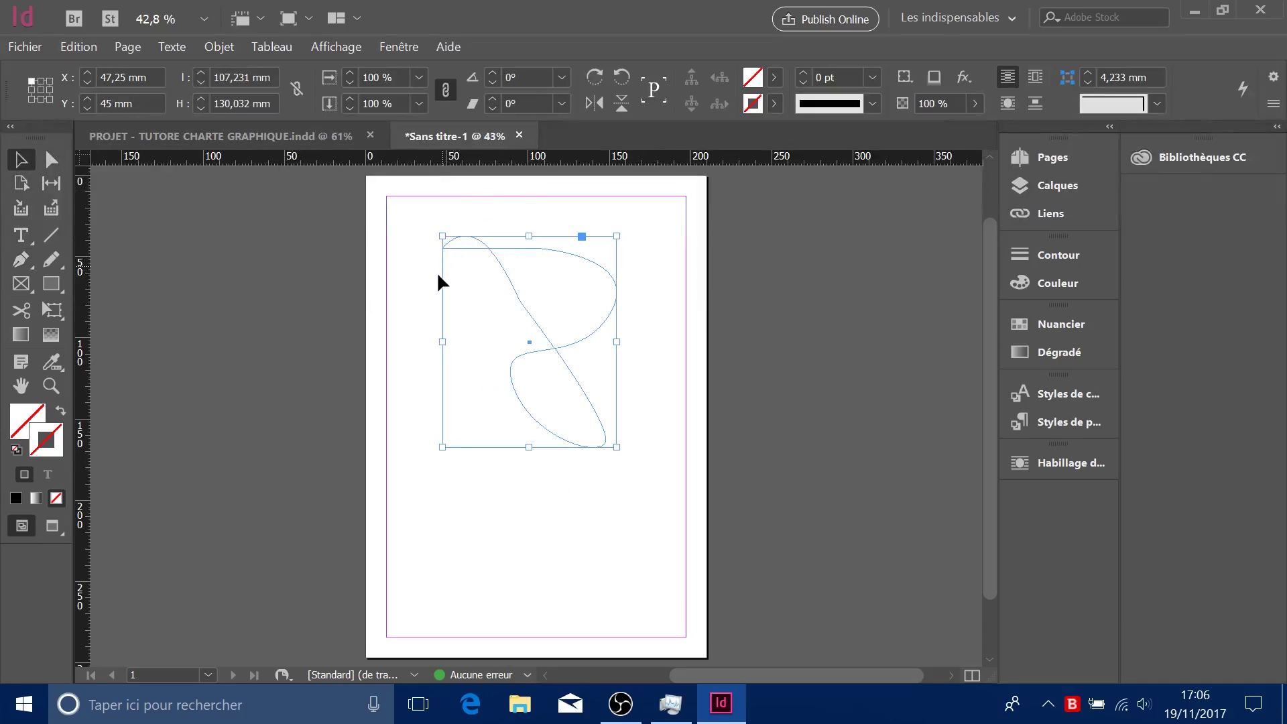
pyautogui.press('Delete')
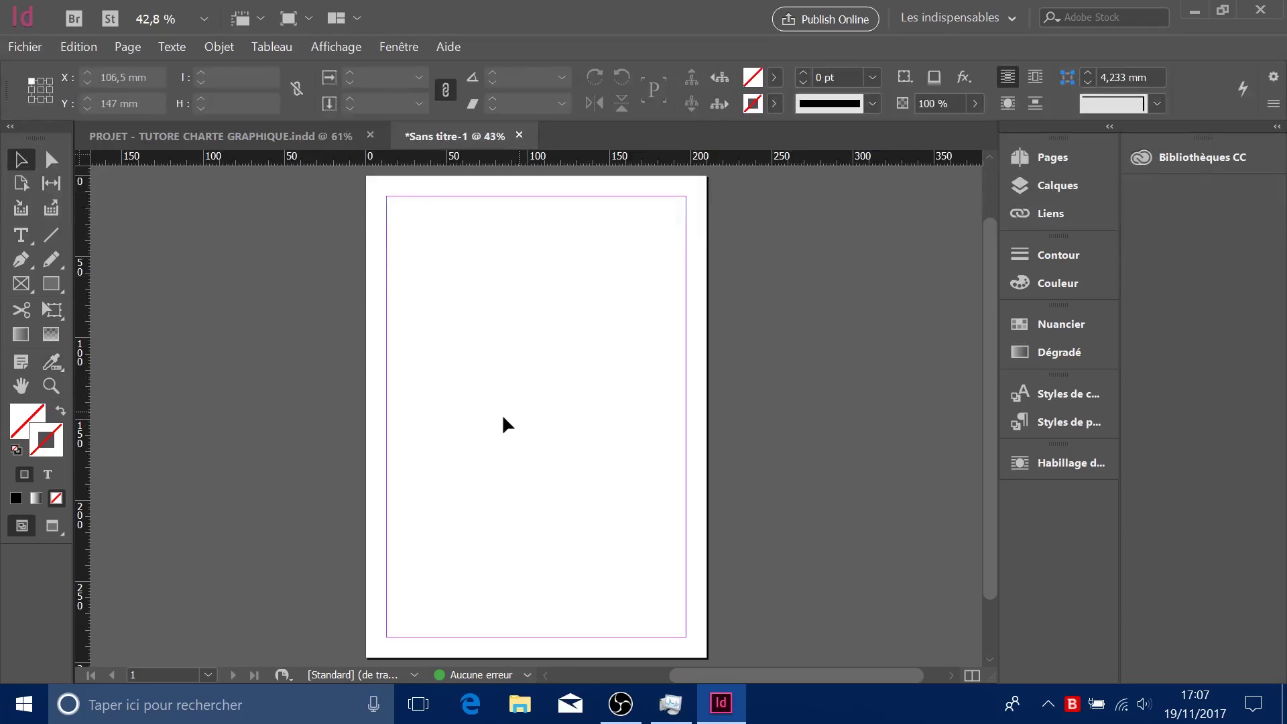
pyautogui.click(520, 702)
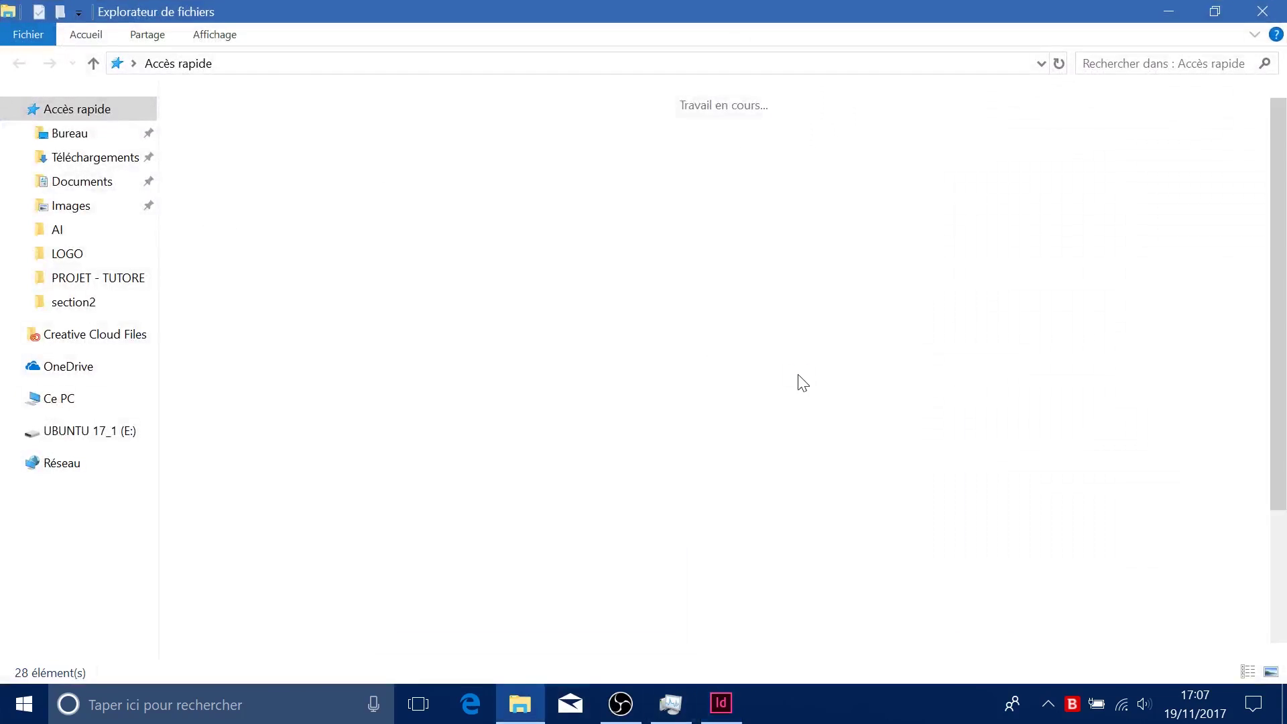
pyautogui.scroll(-1, 292, 383)
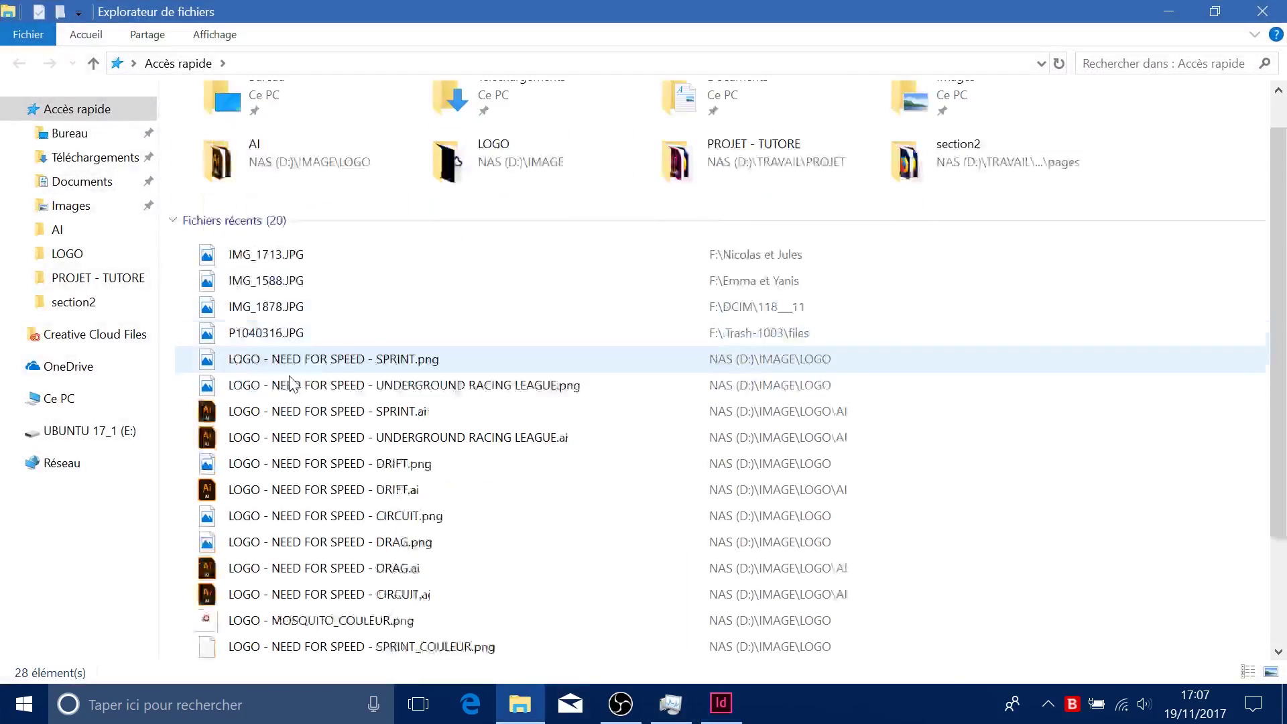
pyautogui.scroll(-2, 292, 383)
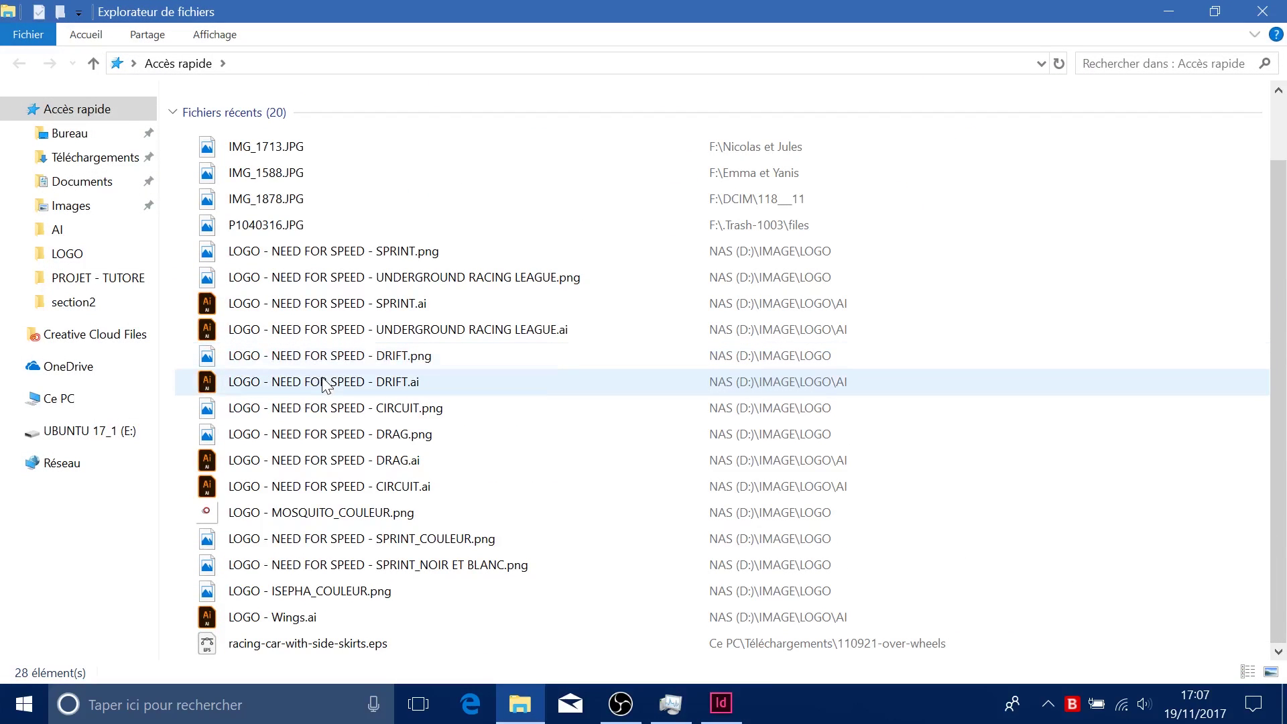
pyautogui.click(87, 159)
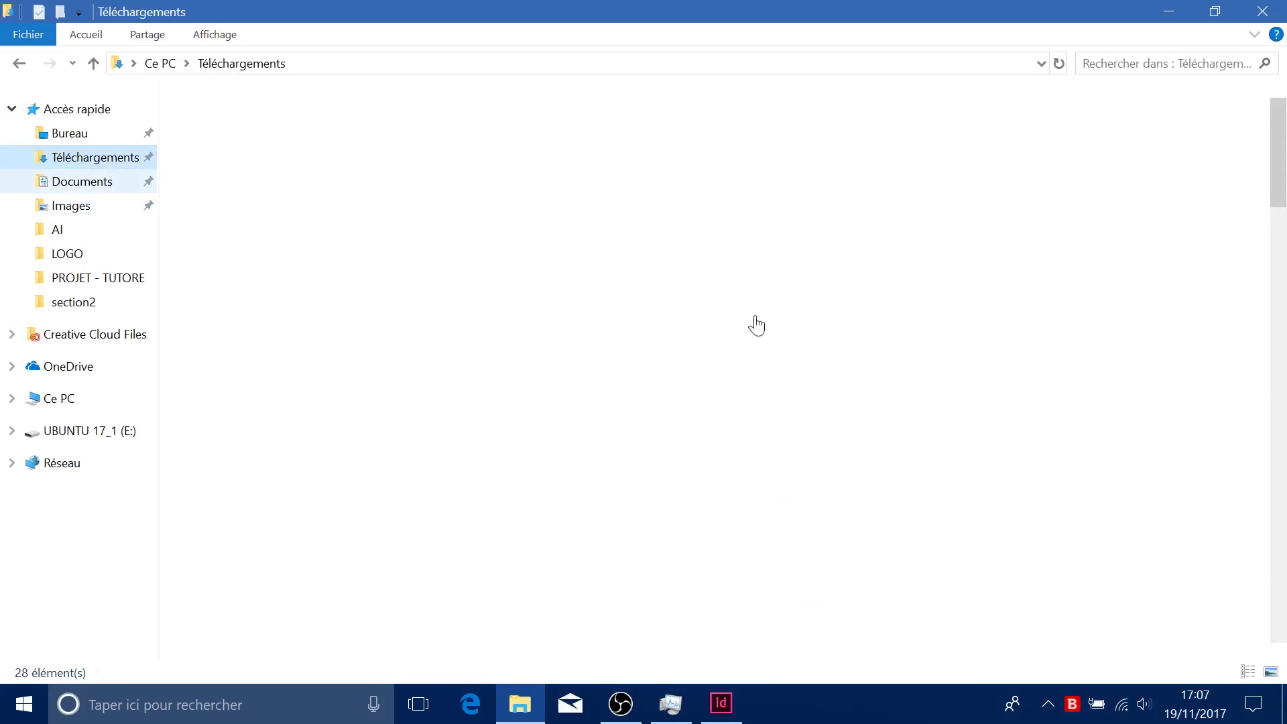
pyautogui.scroll(-5, 914, 315)
pyautogui.scroll(4, 899, 362)
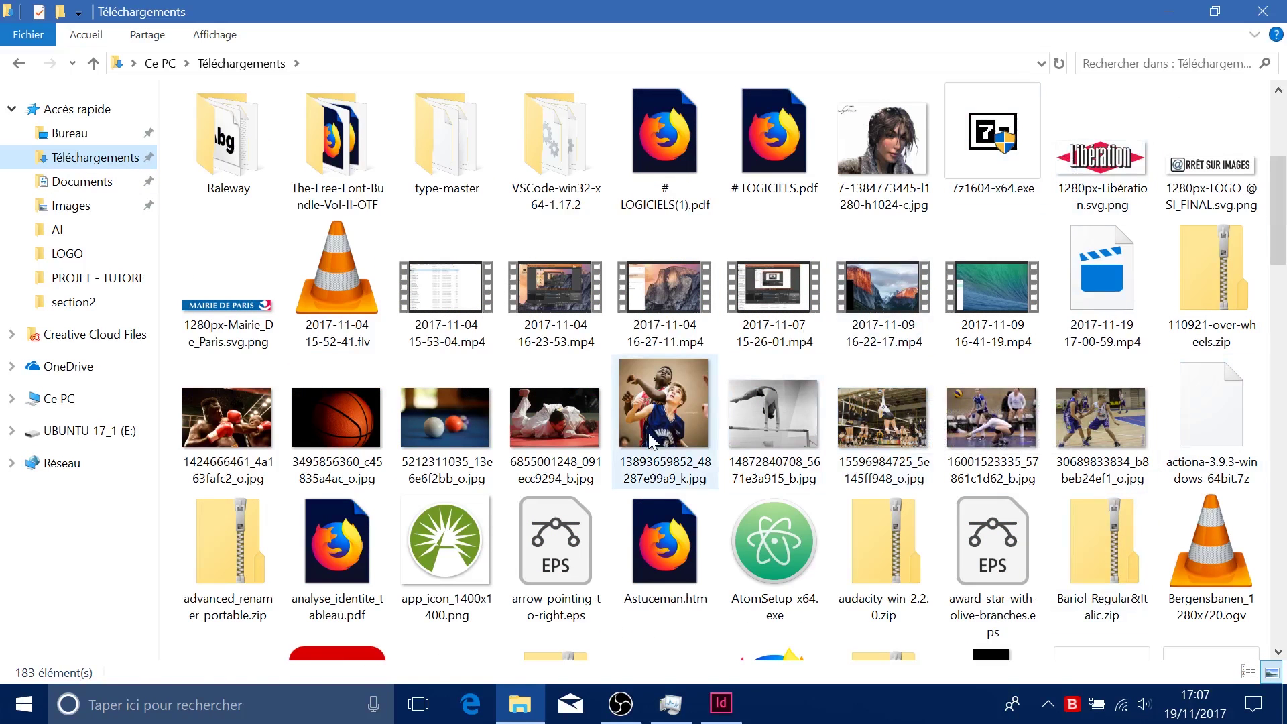
pyautogui.moveTo(663, 429); pyautogui.dragTo(648, 392)
pyautogui.hotkey('ctrl', 'z')
pyautogui.scroll(2, 650, 402)
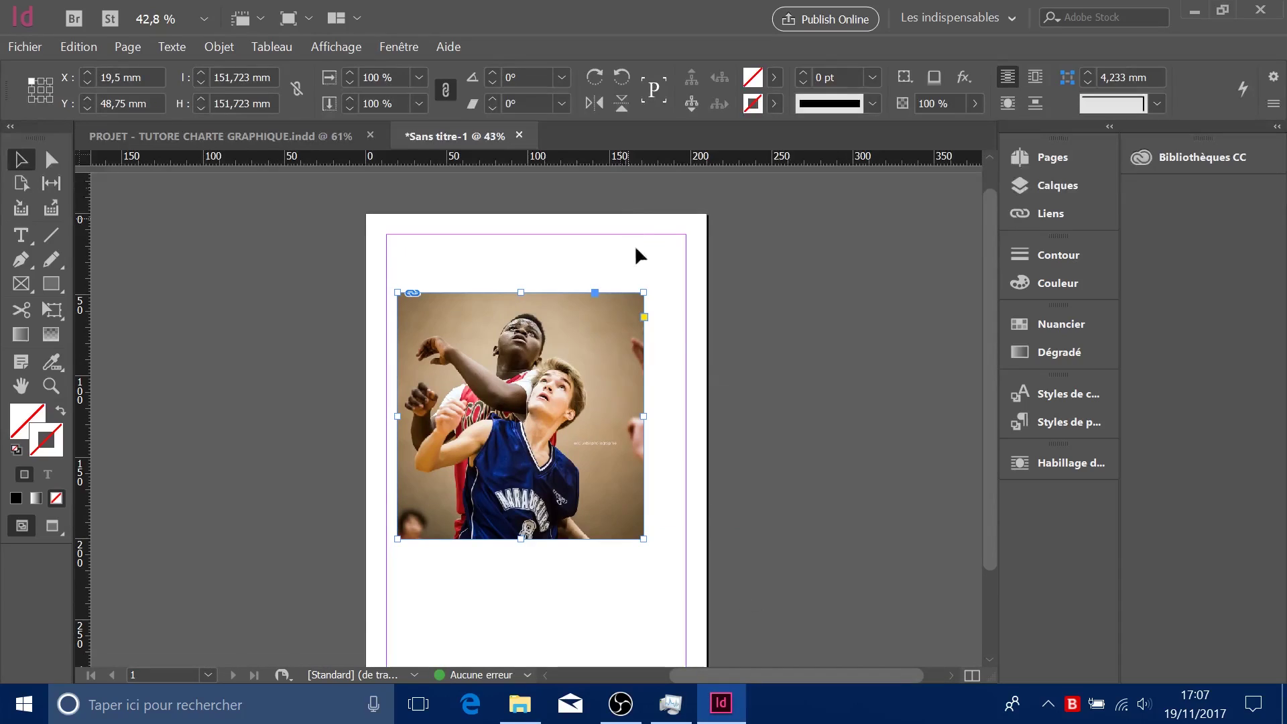
pyautogui.click(643, 273)
# - Extract a colour theme from the basketball photo with the Color Theme tool and examine its Coloré, Clair, Très sombre and Foncé variants
pyautogui.click(56, 355)
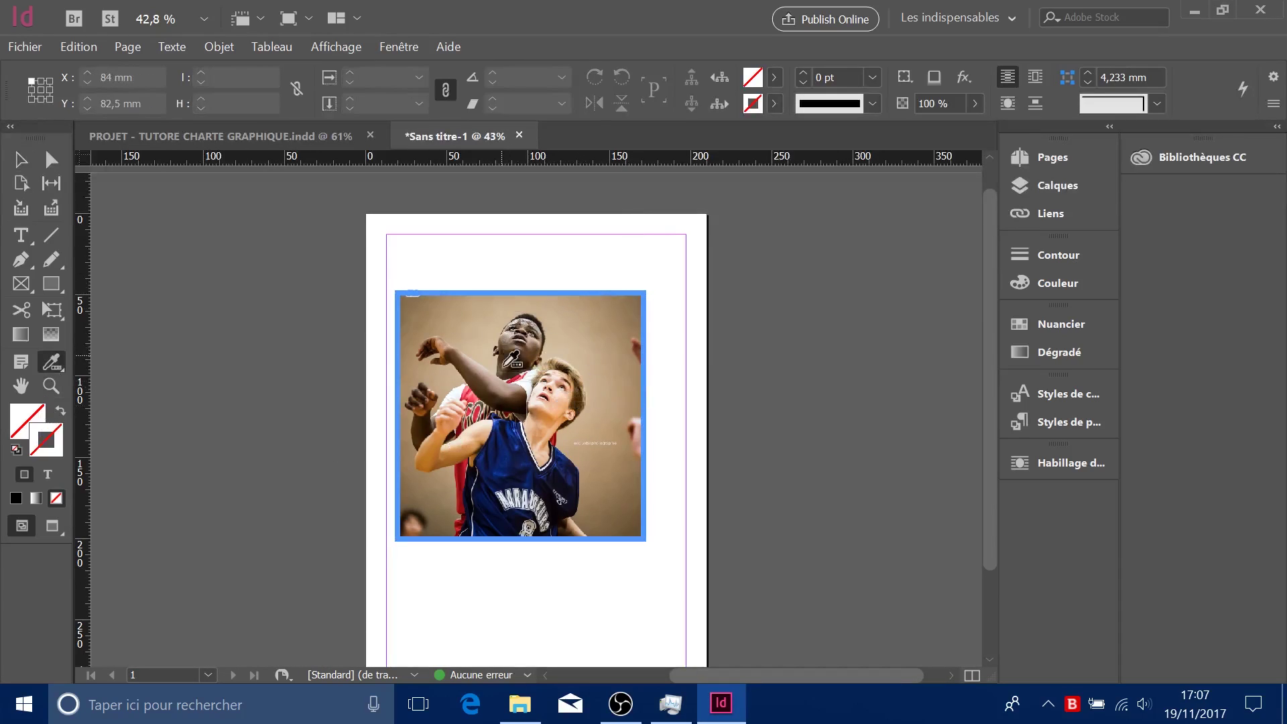
pyautogui.click(589, 314)
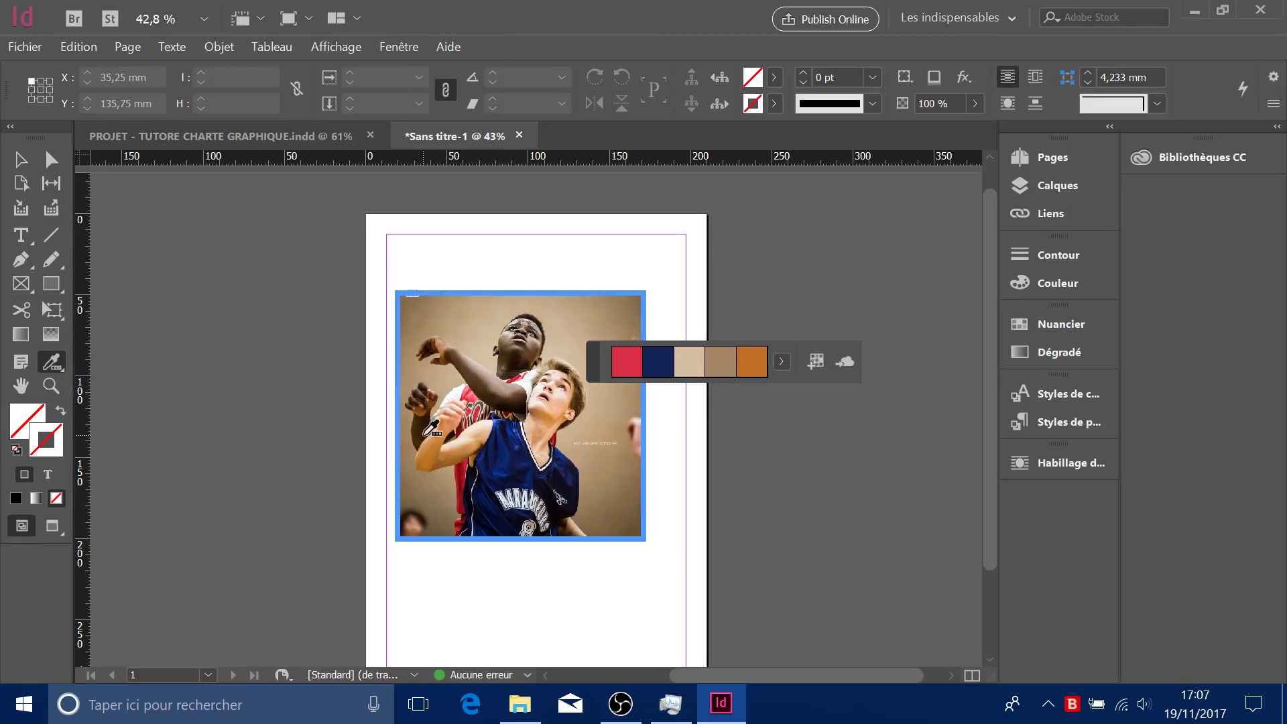
pyautogui.press('alt')
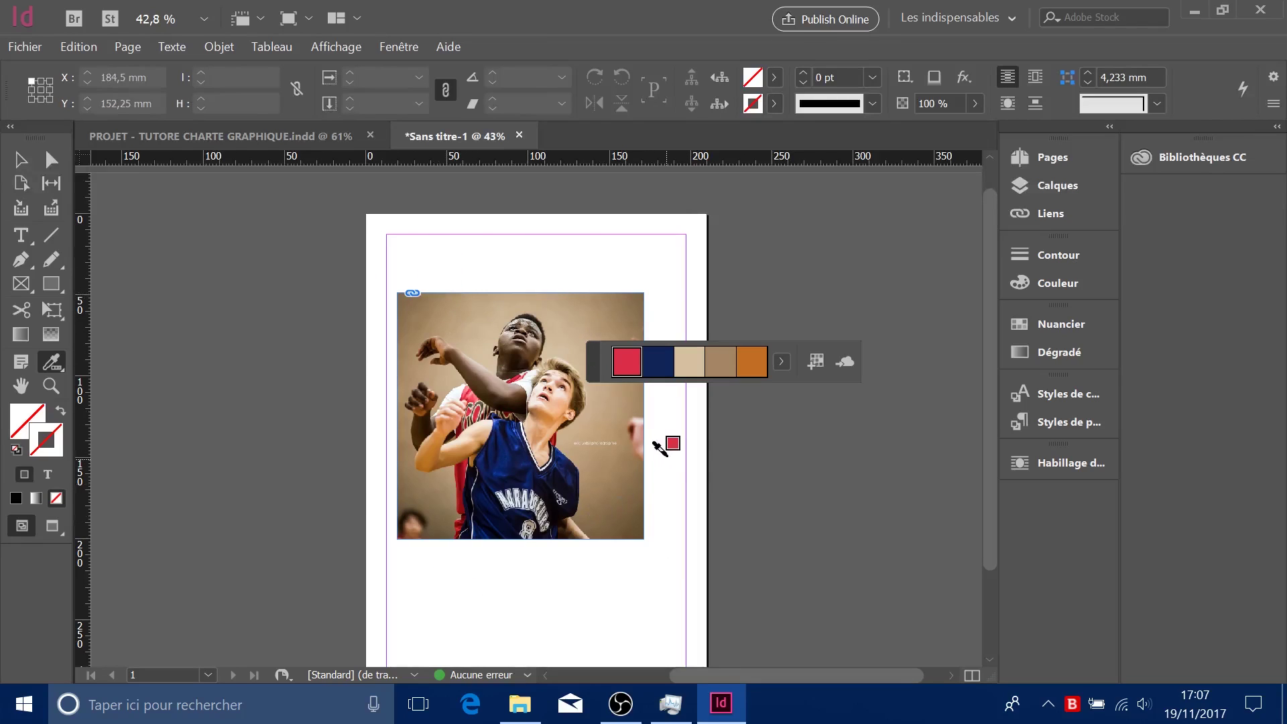
pyautogui.click(778, 362)
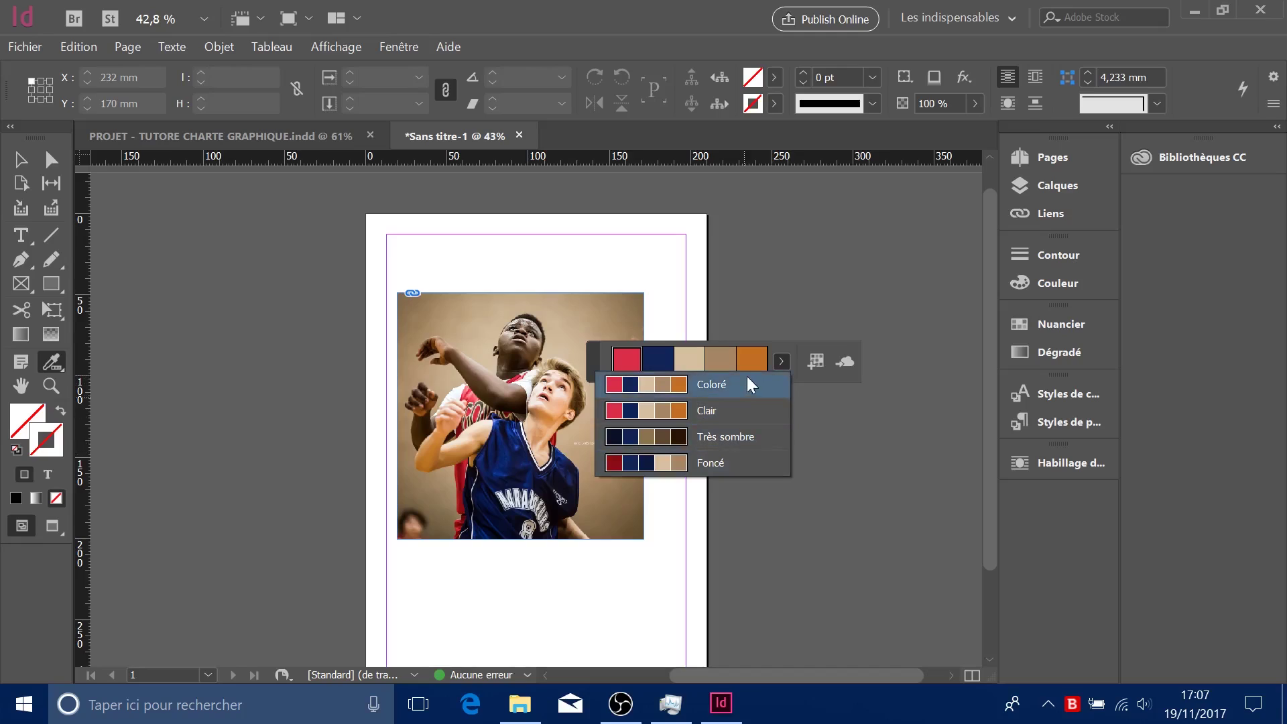
pyautogui.click(783, 360)
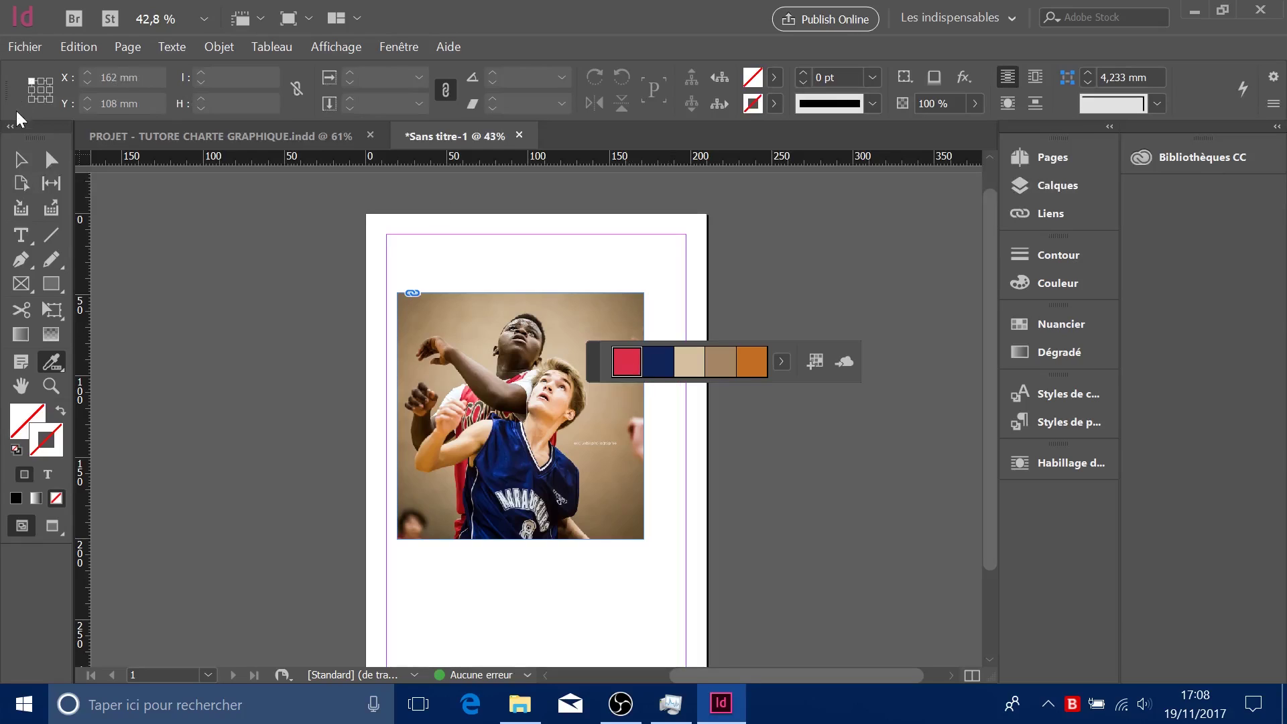
# - Delete the basketball photo from the page
pyautogui.click(27, 166)
pyautogui.click(573, 311)
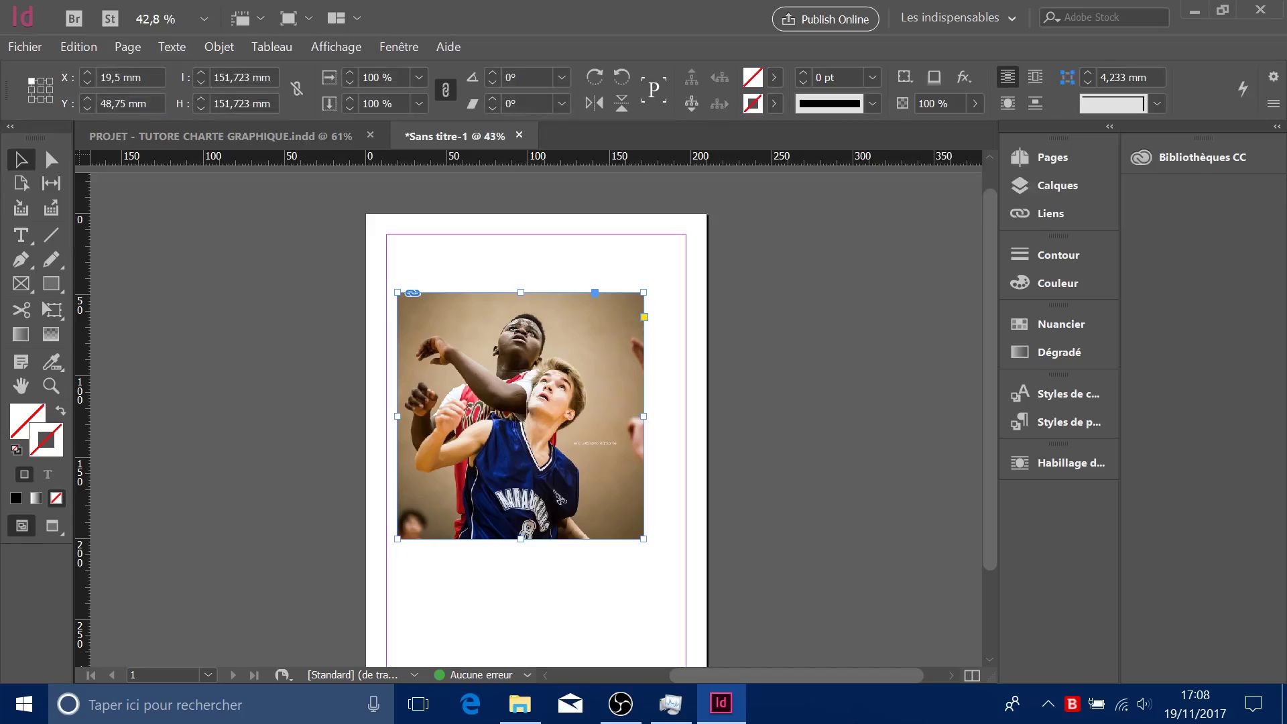
pyautogui.press('Delete')
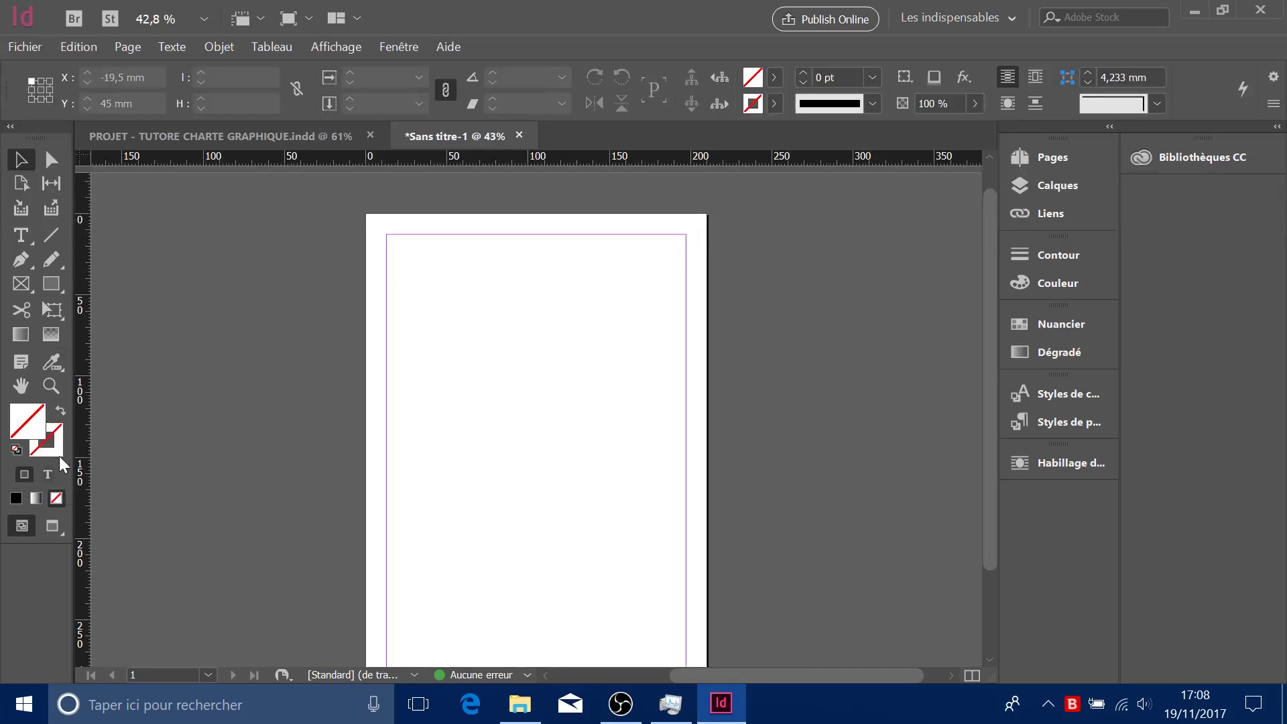
# - Preview the page without its margin guides and return to the Normal screen mode
pyautogui.click(52, 423)
pyautogui.click(50, 521)
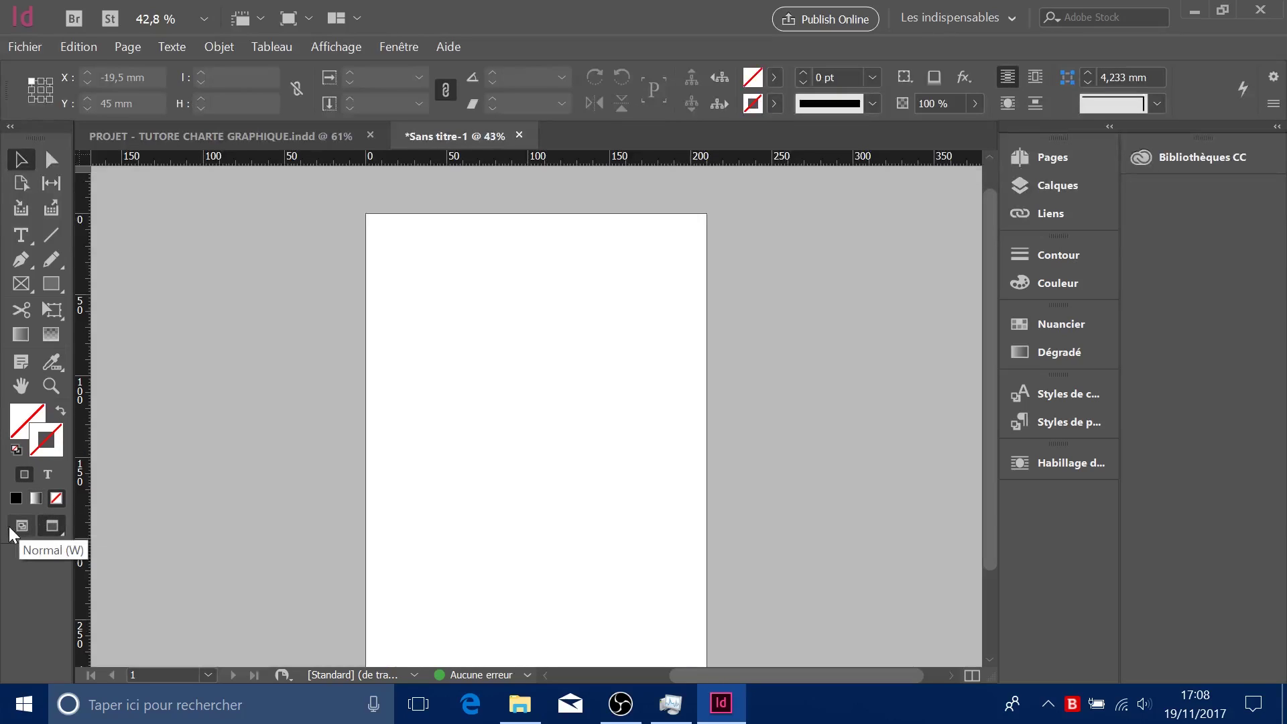
pyautogui.click(19, 526)
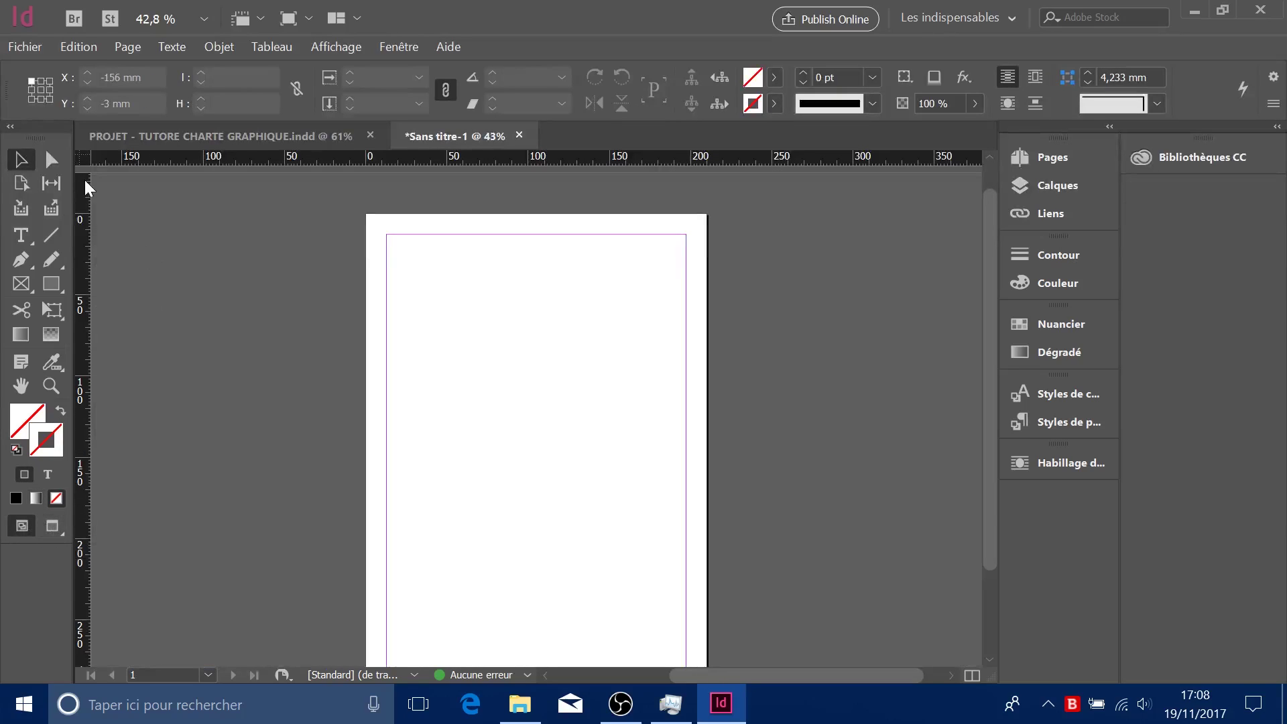
# - Draw a text frame about 84 mm high across the upper page, extending past both sides, and fill it with placeholder text
pyautogui.click(25, 239)
pyautogui.moveTo(323, 270); pyautogui.dragTo(743, 405)
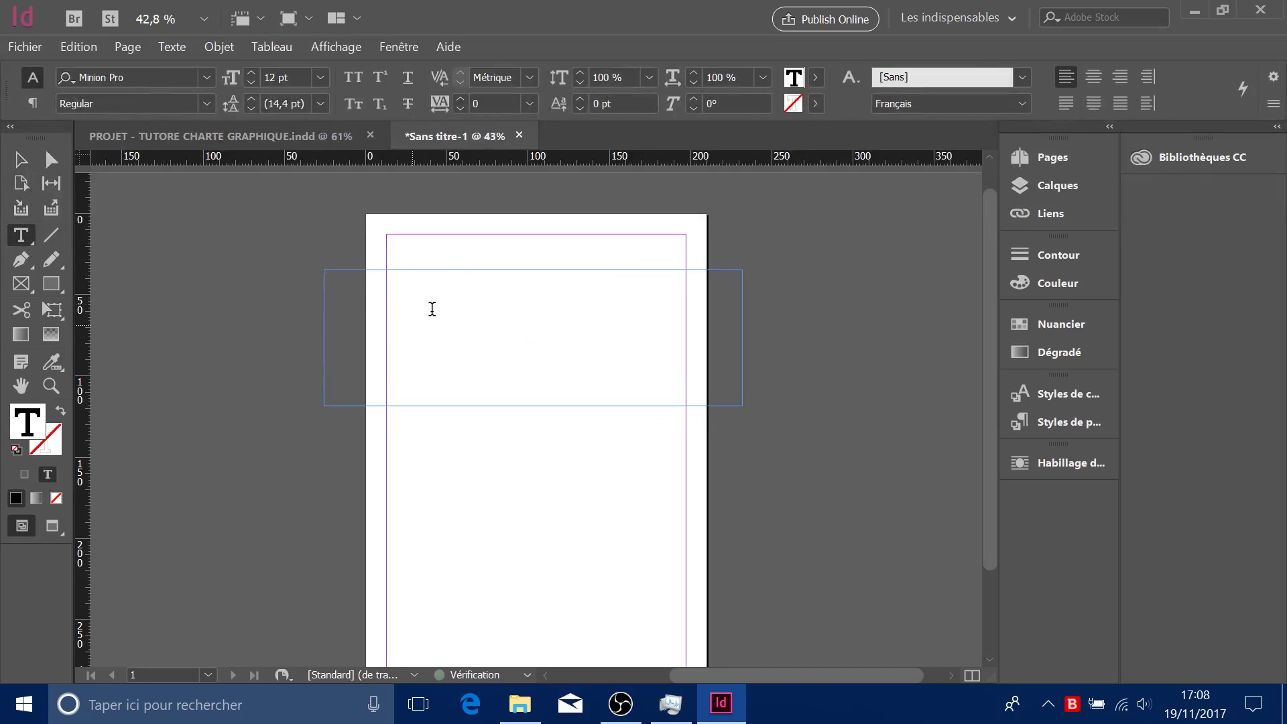
pyautogui.rightClick(452, 316)
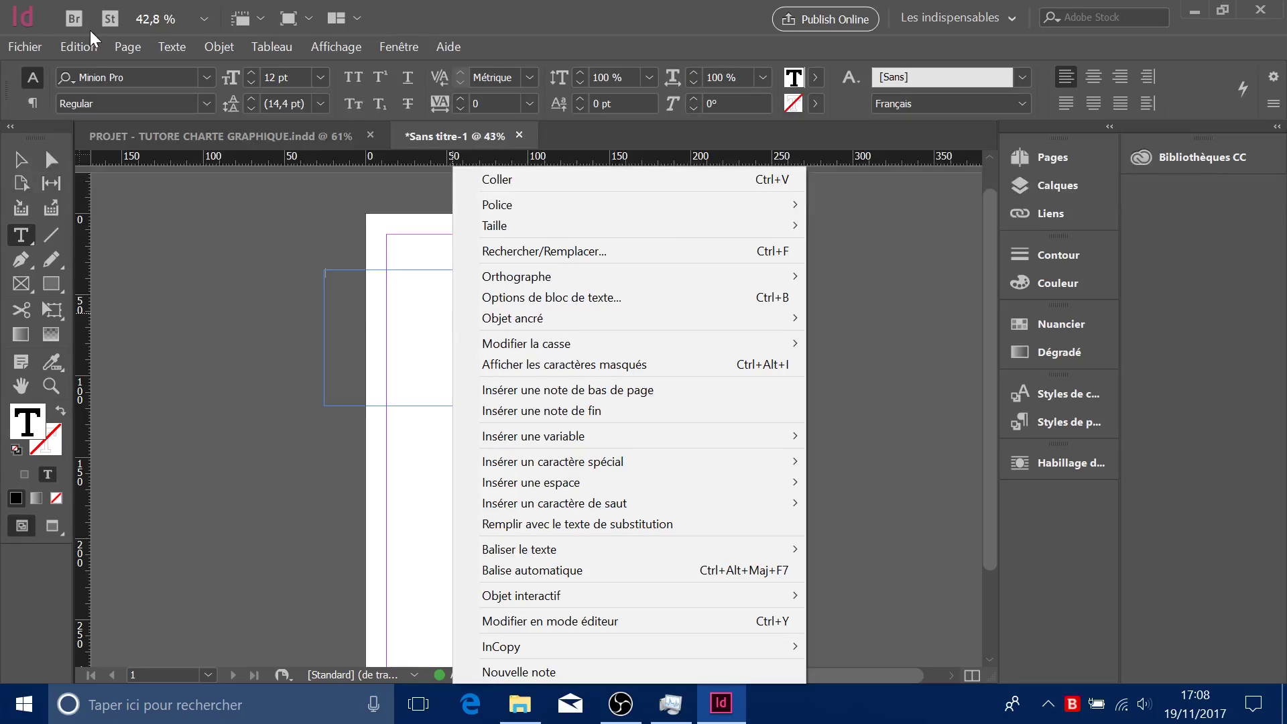
pyautogui.click(182, 45)
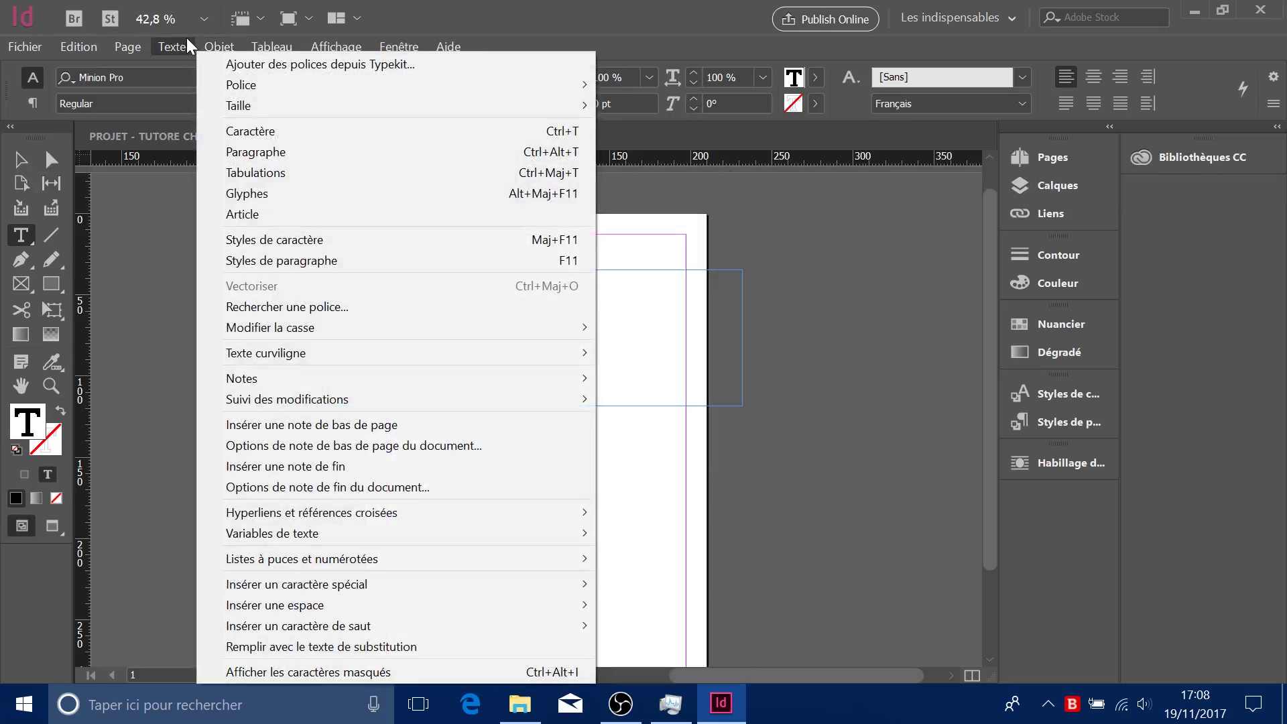
pyautogui.click(403, 646)
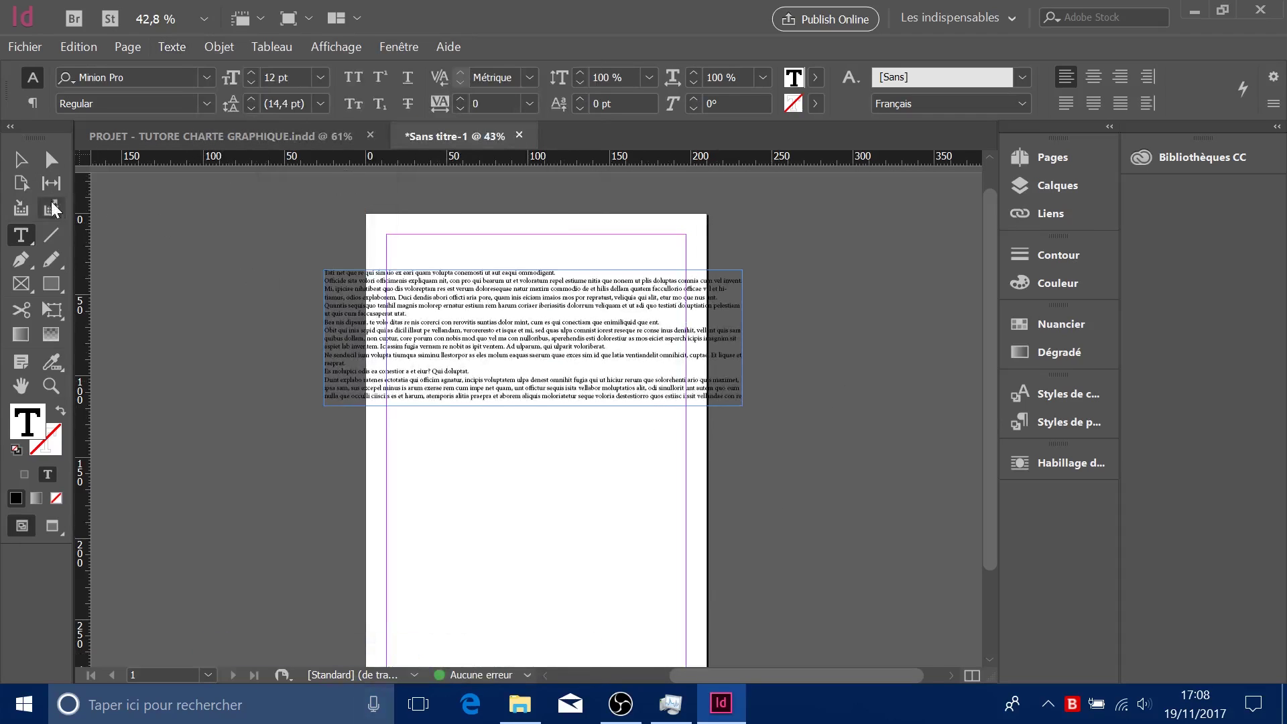
# - Extend the text frame's left edge further outward to make the frame about 274 mm wide, and deselect it
pyautogui.click(30, 166)
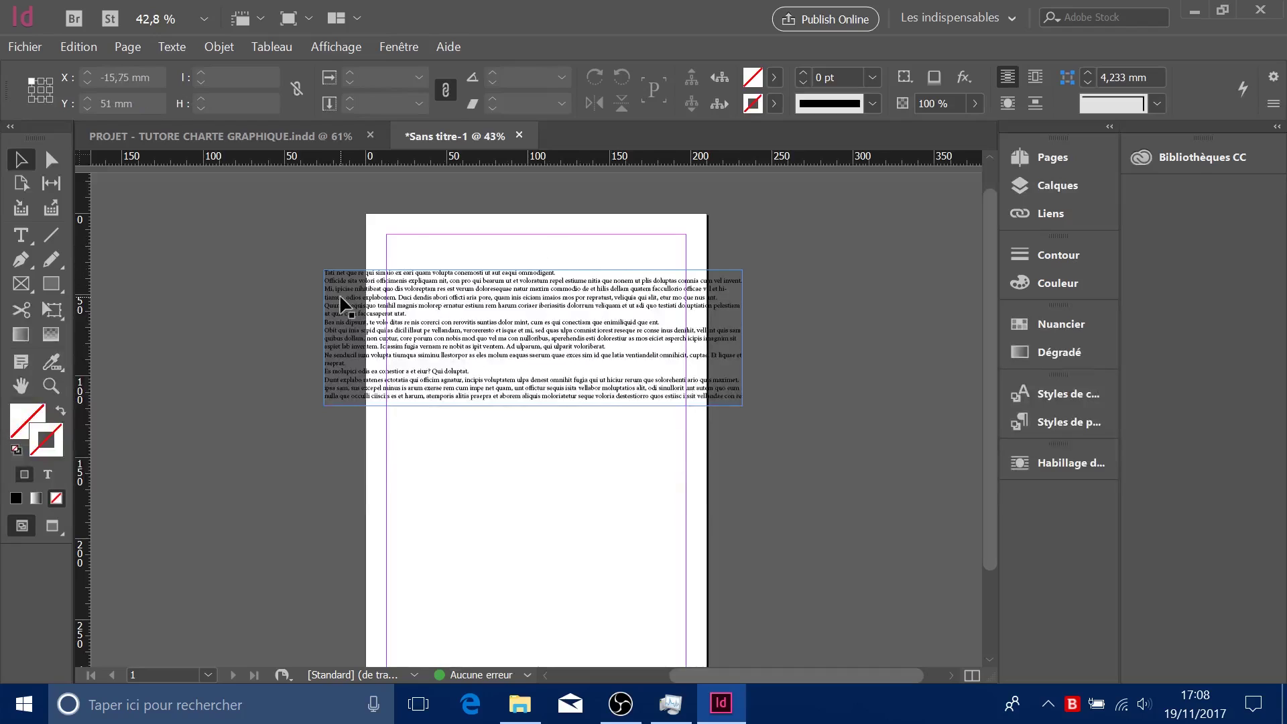
pyautogui.moveTo(324, 342); pyautogui.dragTo(297, 342)
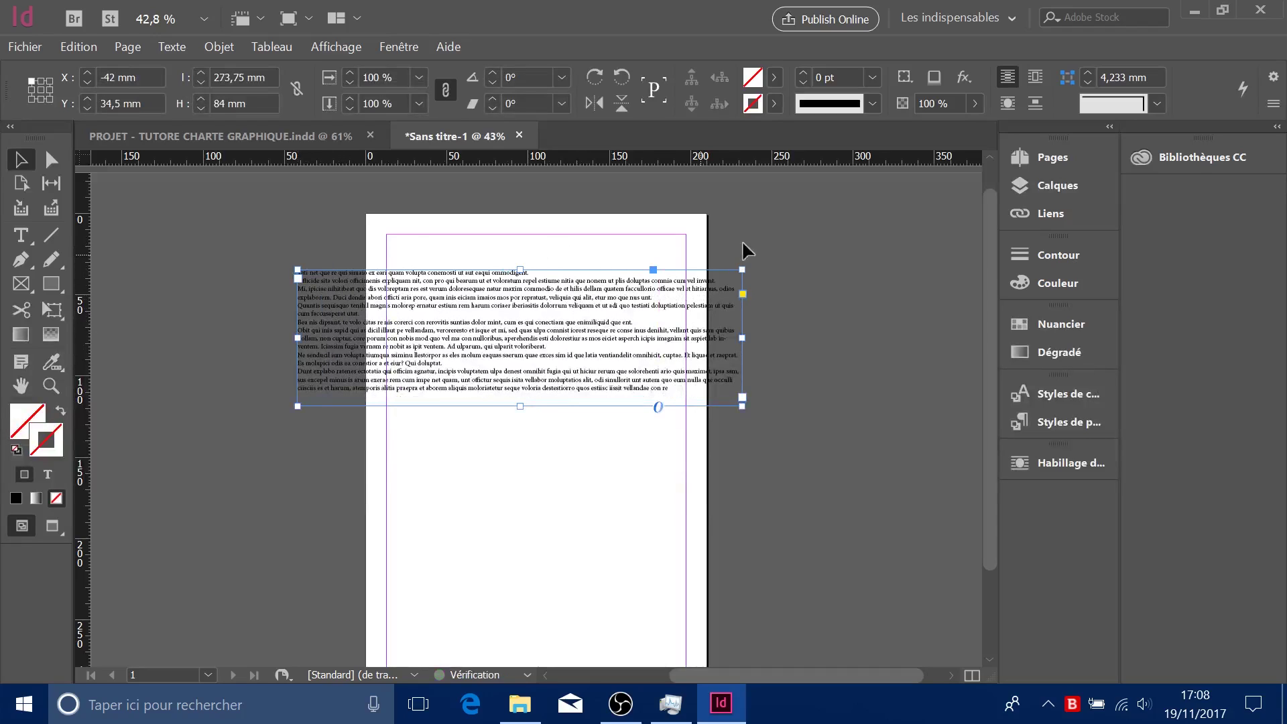
pyautogui.click(760, 260)
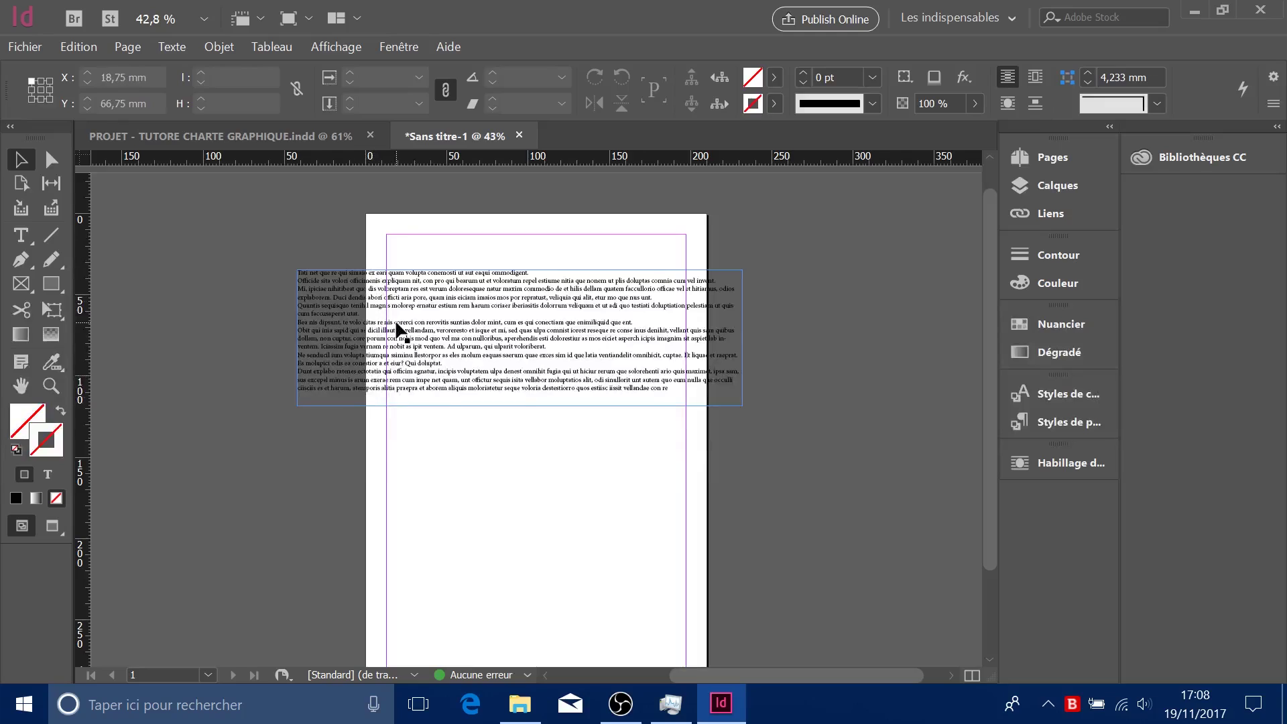
# - Move the placeholder text frame about 15 mm to the right so it overhangs both page edges, and deselect it
pyautogui.click(383, 298)
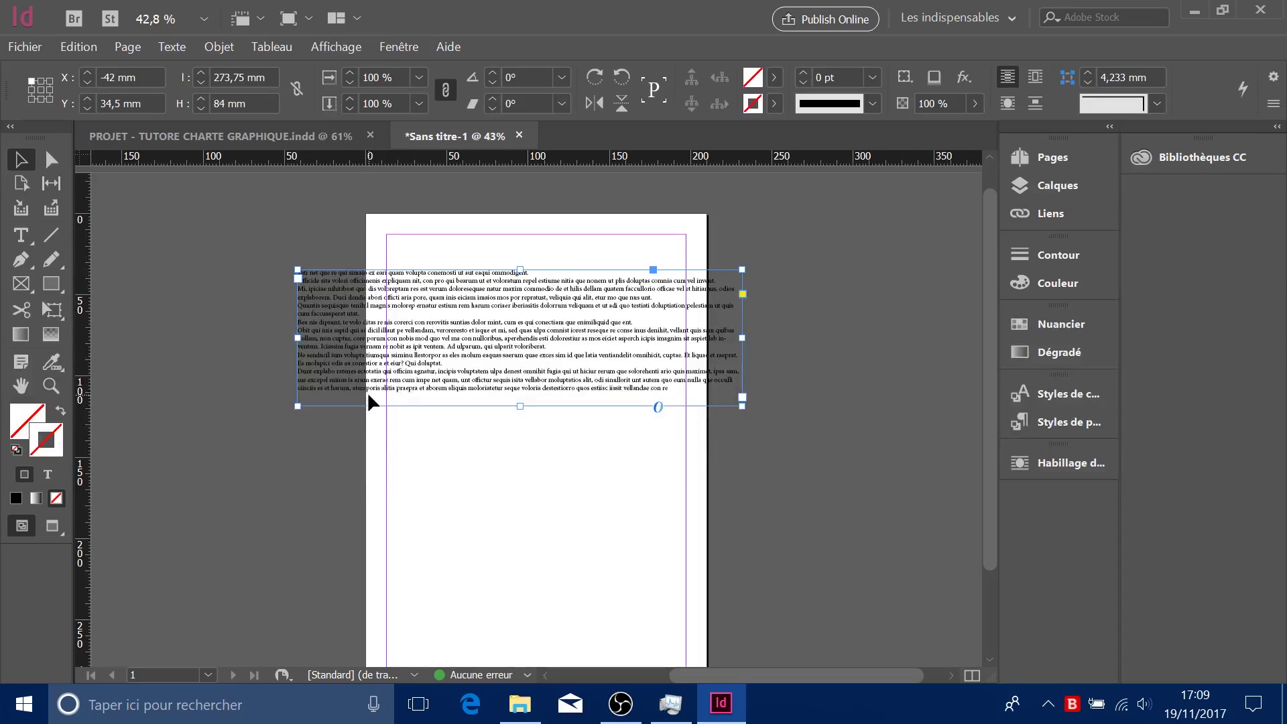
pyautogui.click(346, 473)
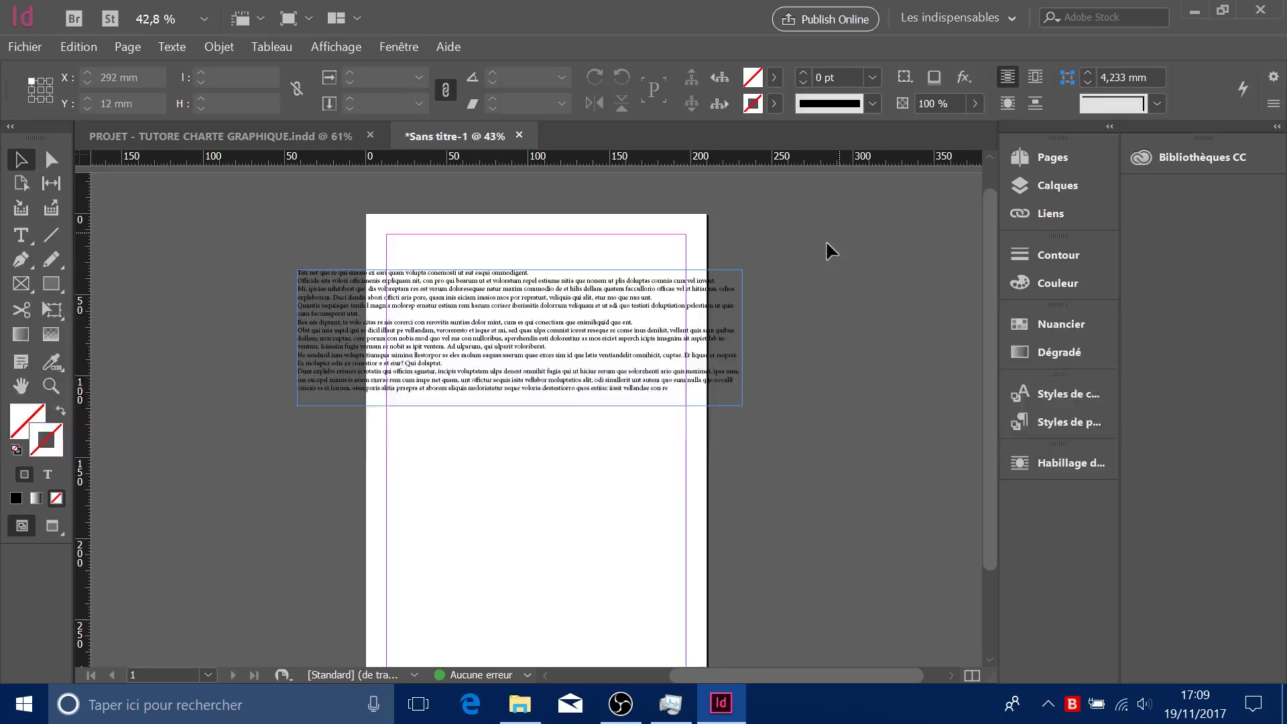
pyautogui.click(723, 303)
pyautogui.moveTo(743, 309); pyautogui.dragTo(767, 306)
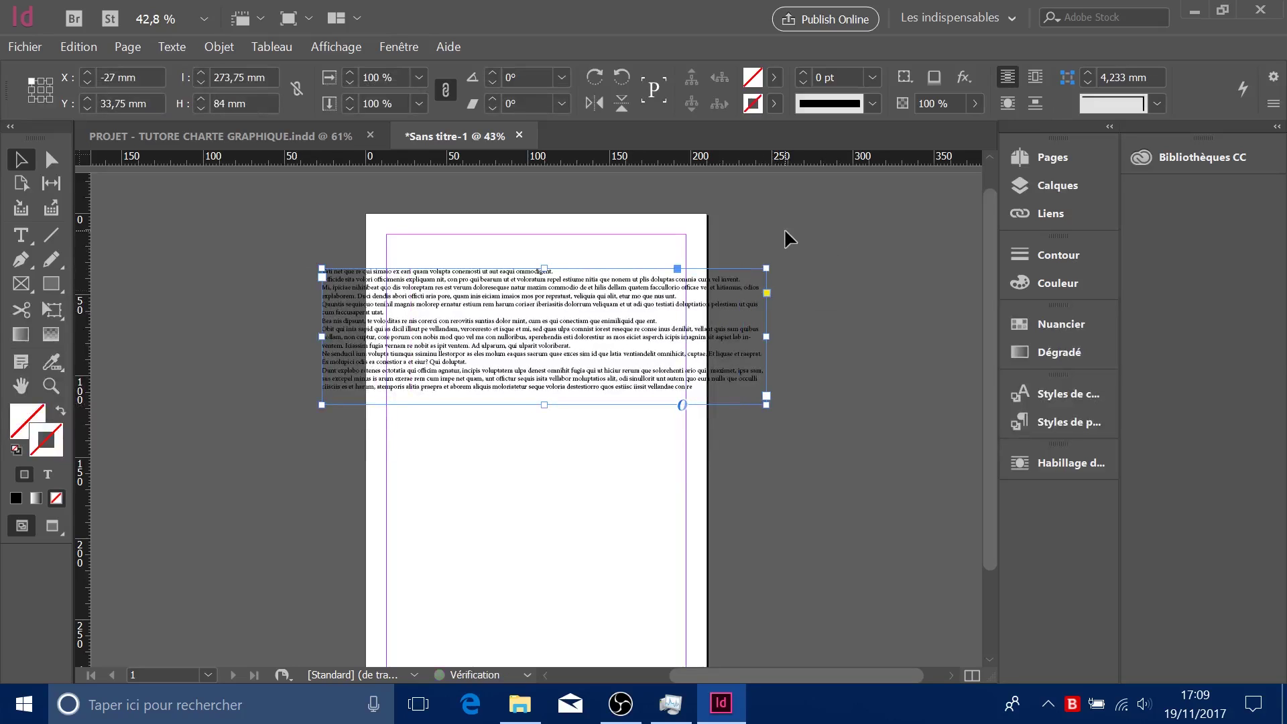
pyautogui.click(789, 238)
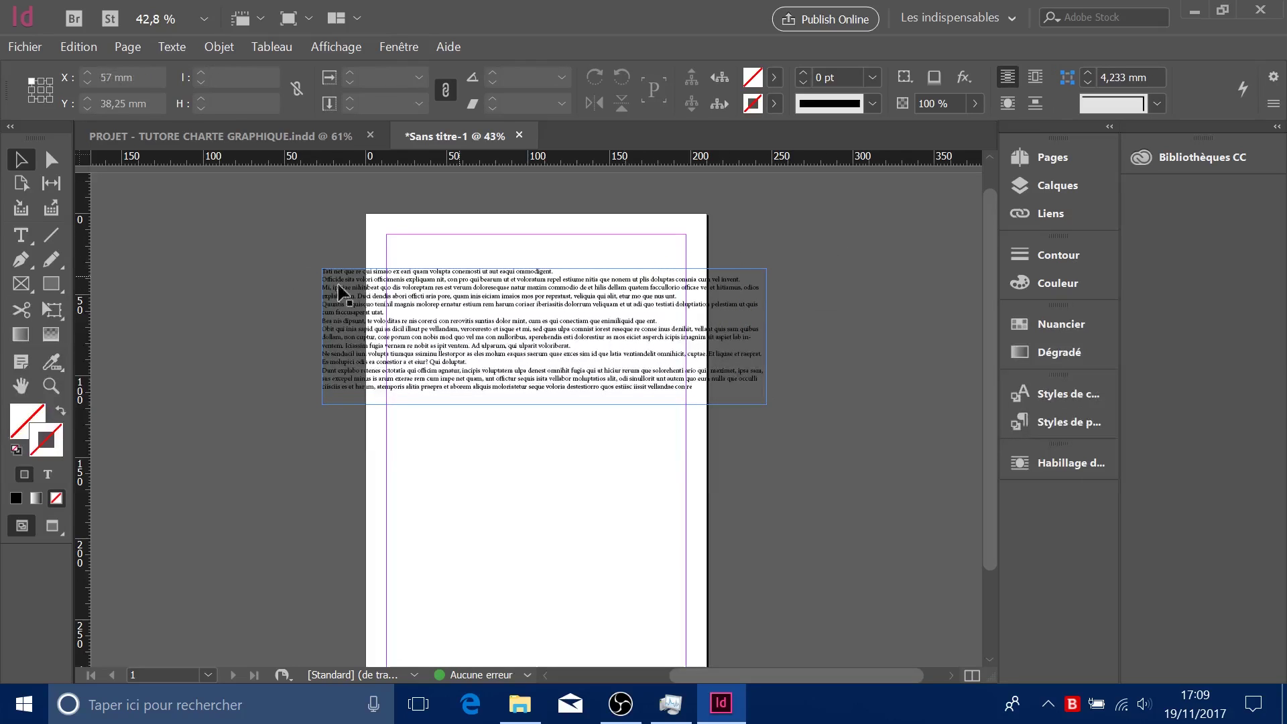
# - Switch repeatedly between the Preview and Normal screen modes to compare how text outside the page edges is displayed
pyautogui.click(55, 518)
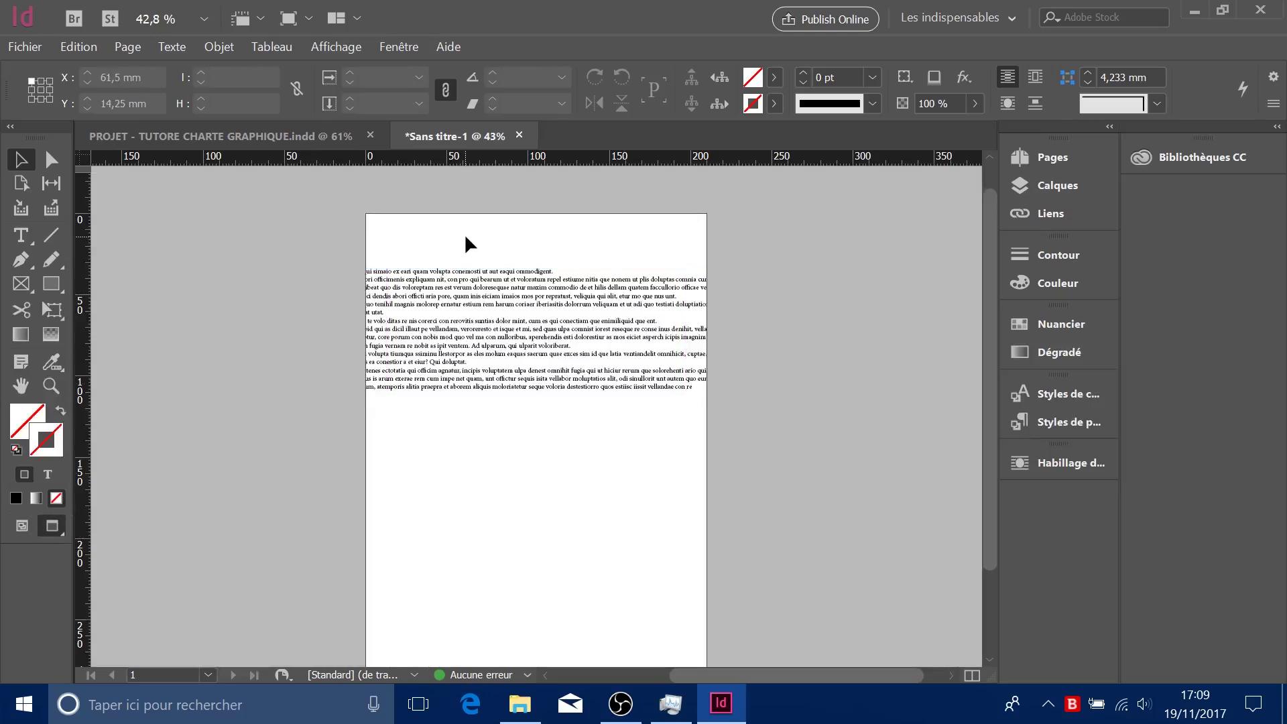
pyautogui.click(18, 525)
pyautogui.click(38, 526)
pyautogui.click(24, 526)
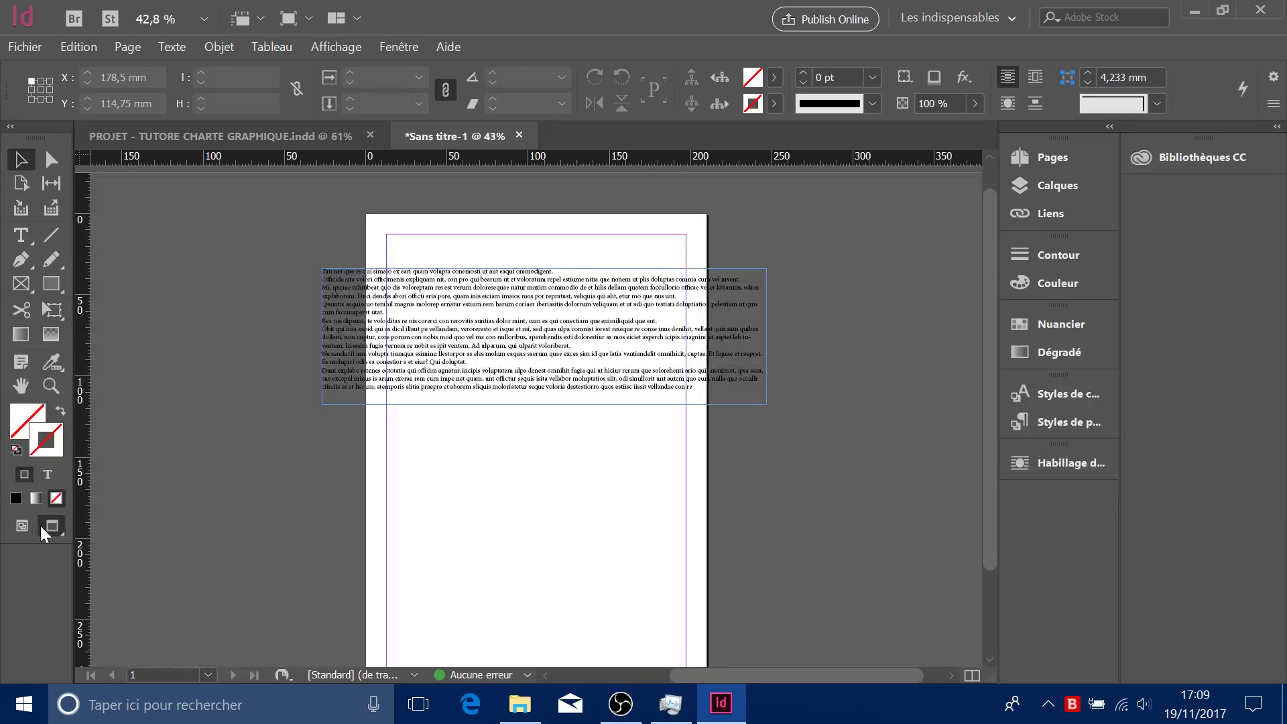
pyautogui.click(40, 526)
pyautogui.click(20, 526)
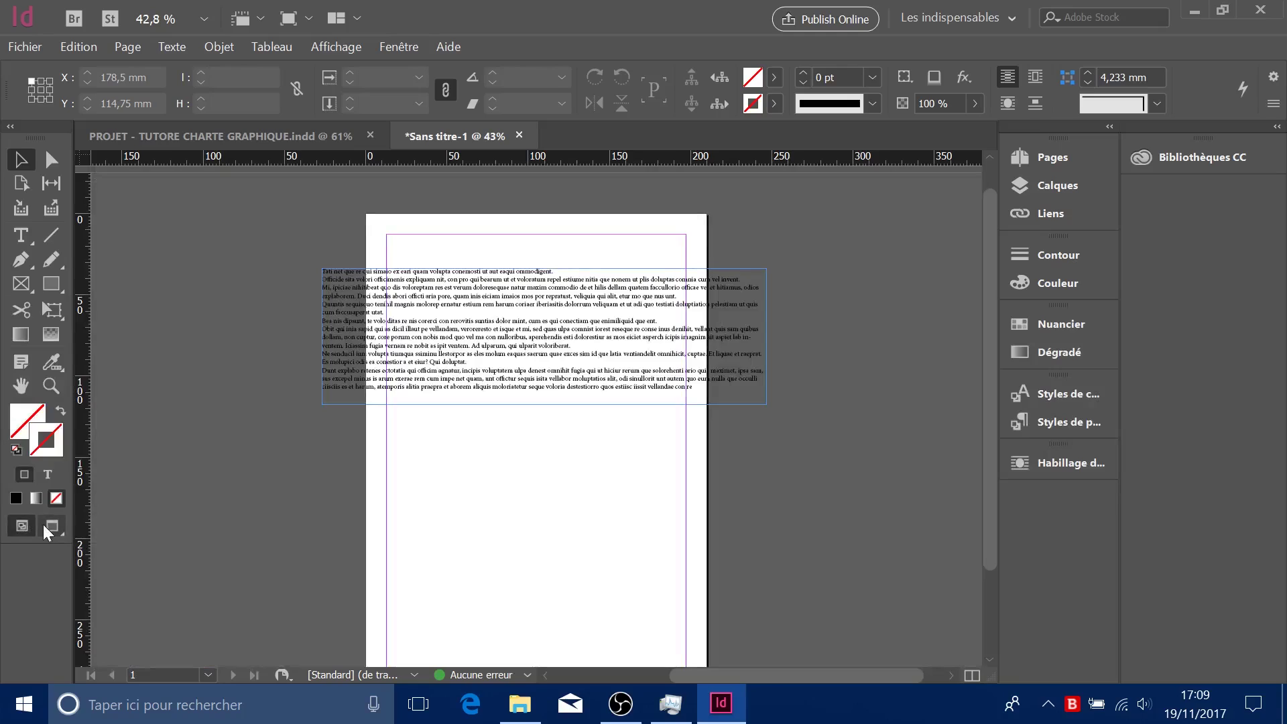
pyautogui.click(43, 524)
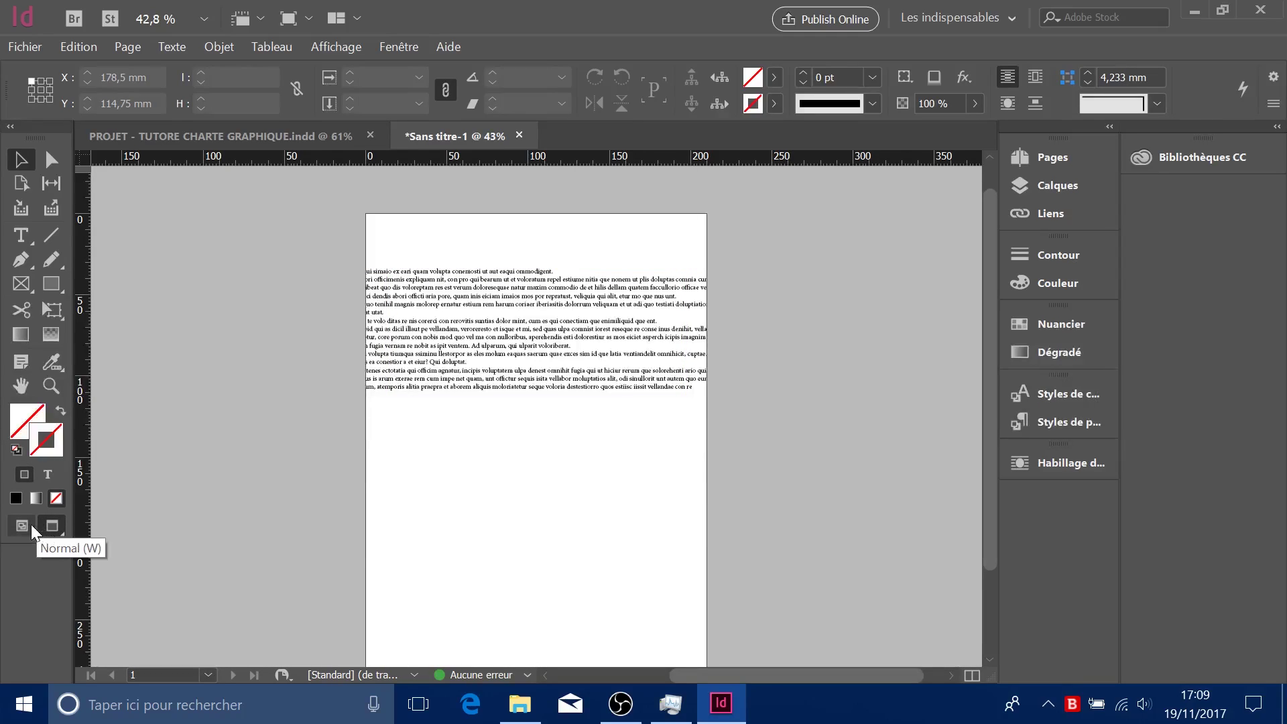
pyautogui.click(27, 517)
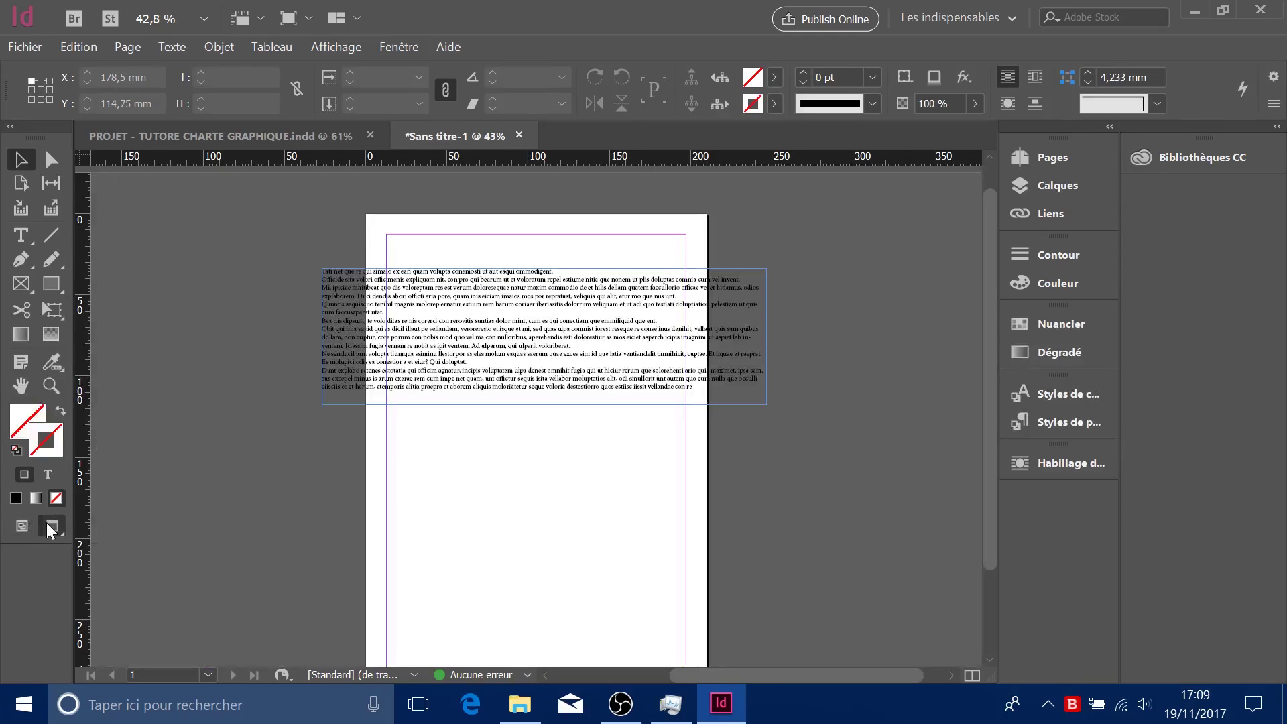
pyautogui.click(47, 522)
# - Return to the Normal screen mode and delete the placeholder text frame from the page
pyautogui.click(421, 288)
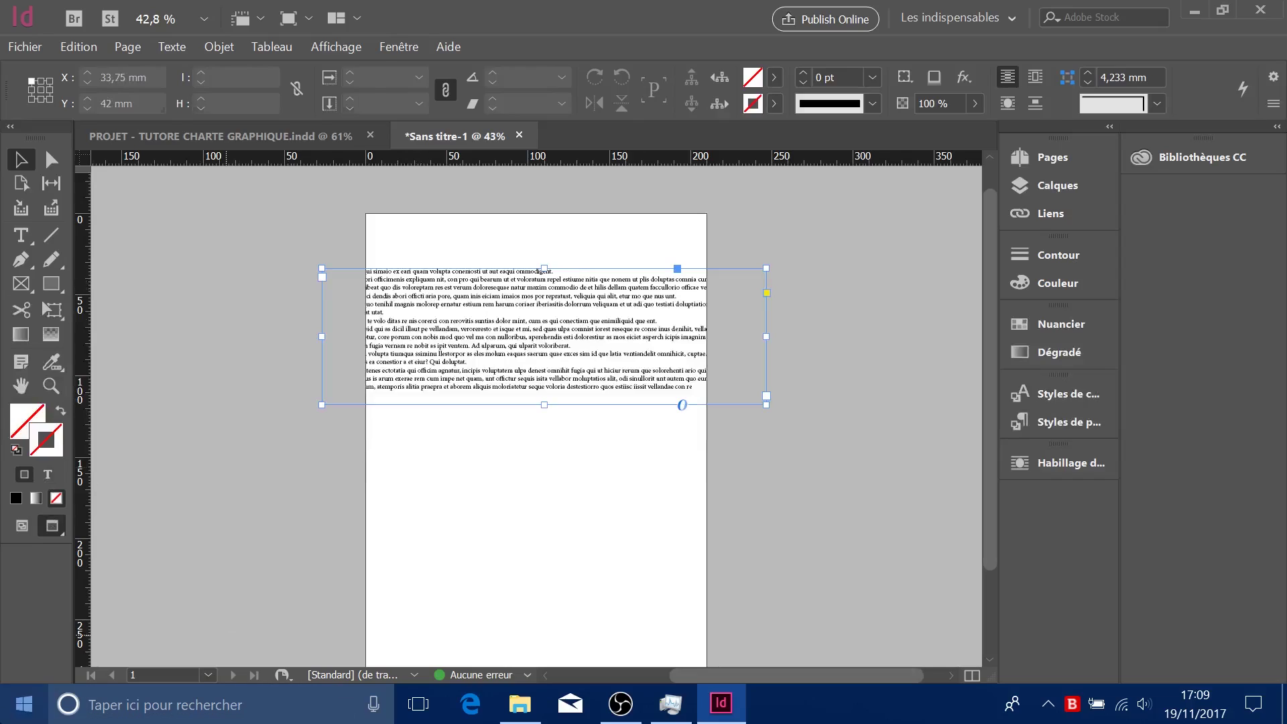
pyautogui.click(22, 525)
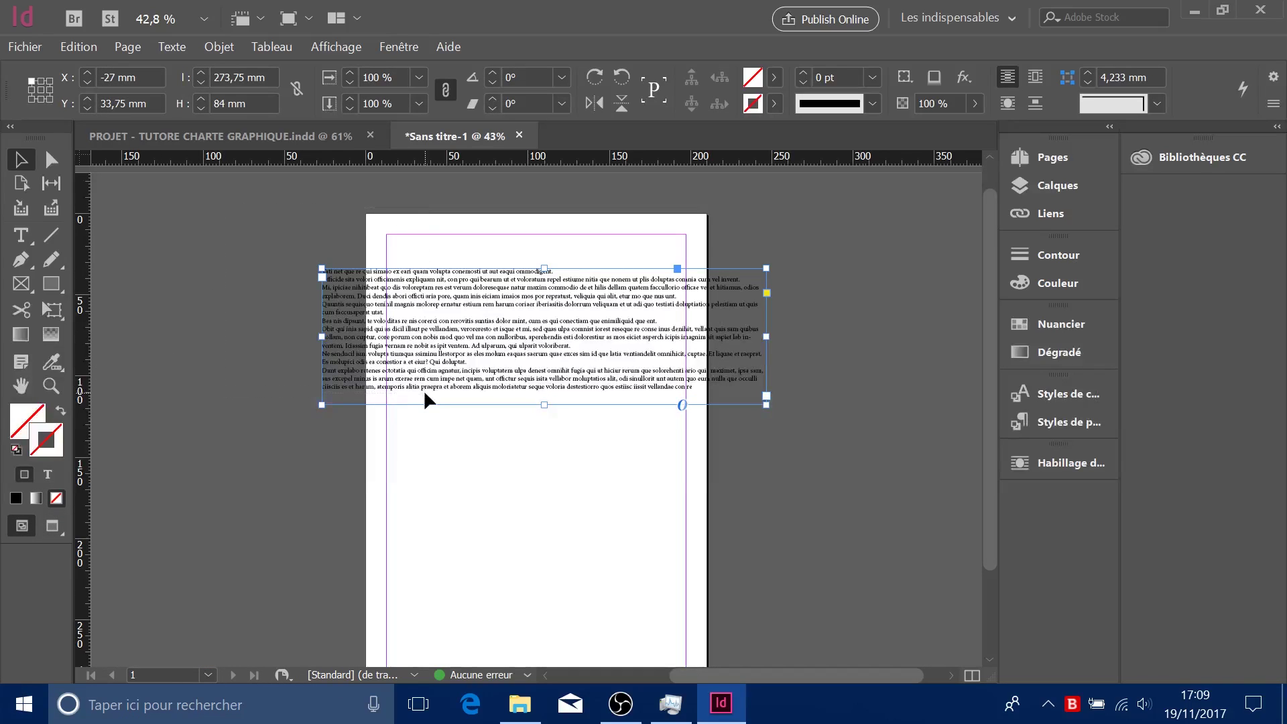
pyautogui.press('Delete')
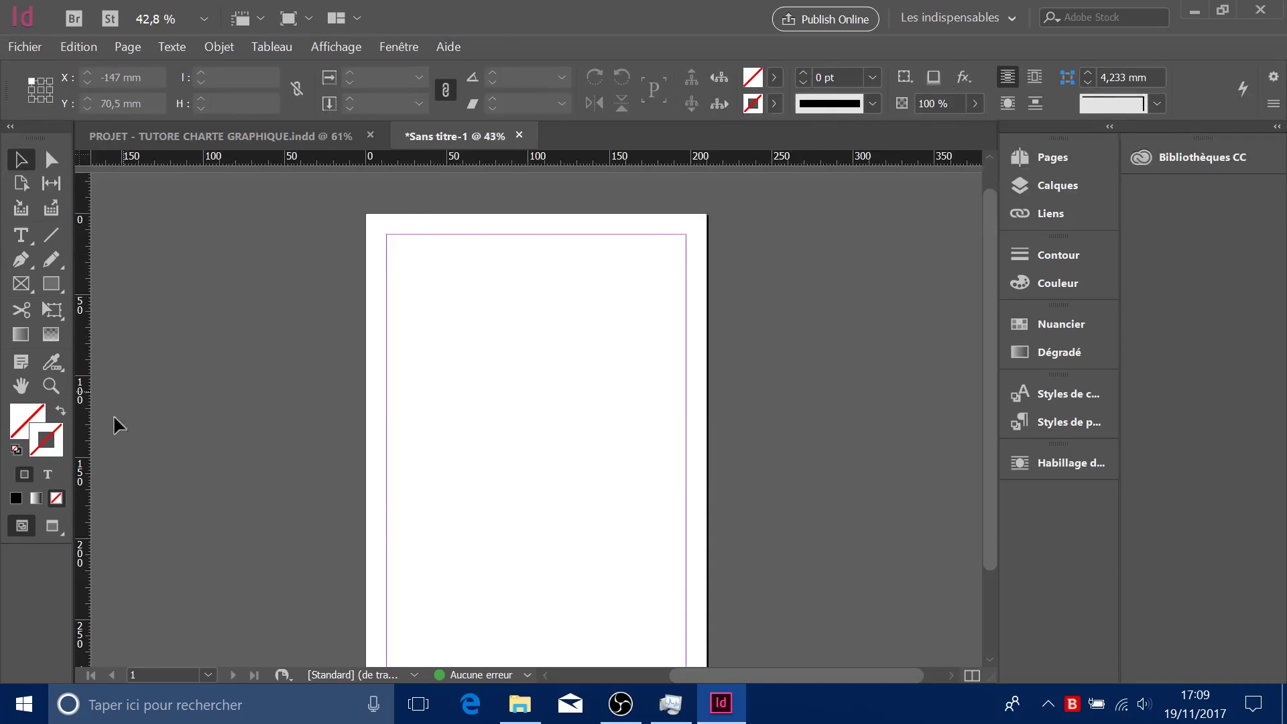
# - Draw an empty text frame about 323 × 66 mm across the upper page and a rectangle about 88 × 14 mm below it
pyautogui.click(20, 235)
pyautogui.moveTo(275, 268); pyautogui.dragTo(799, 373)
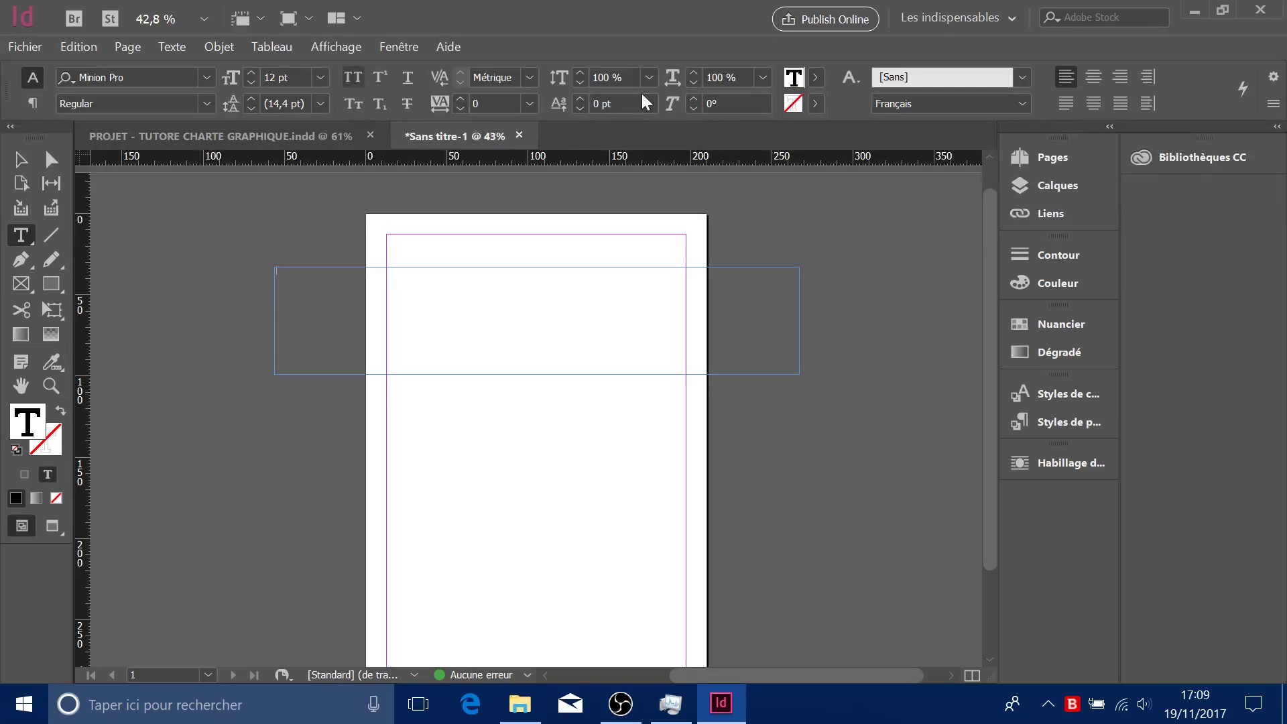
pyautogui.click(51, 283)
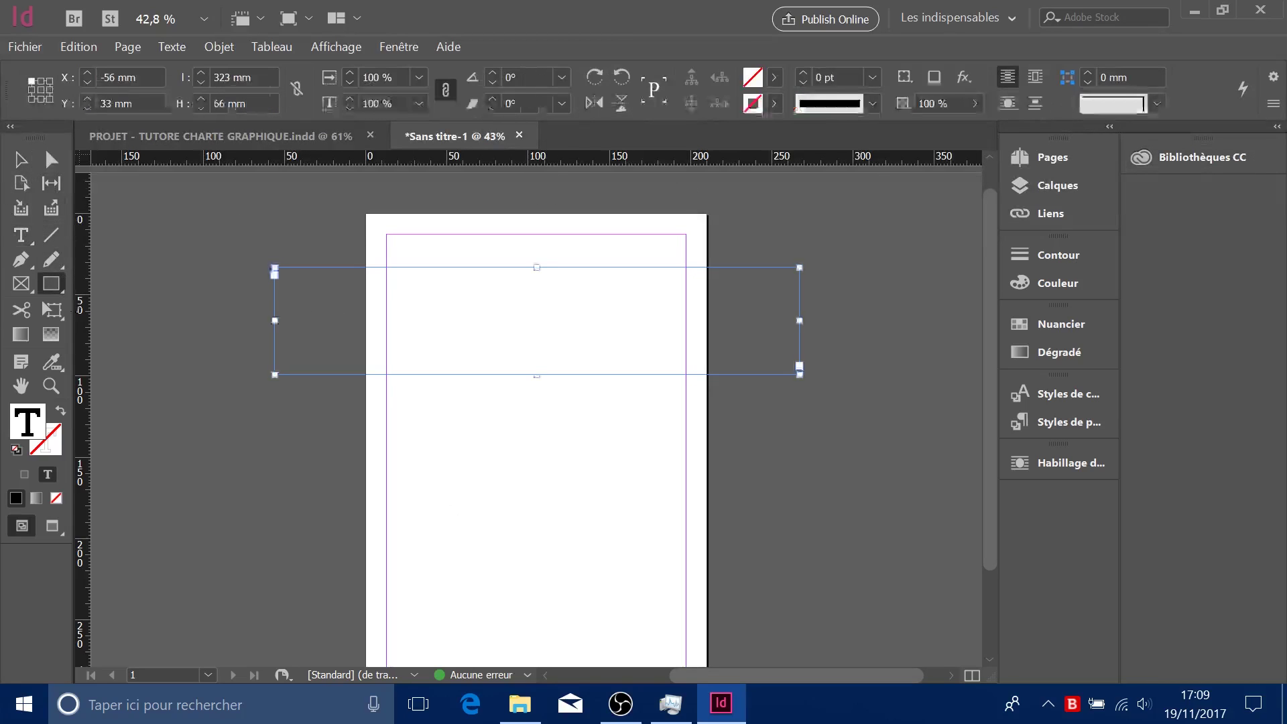
pyautogui.moveTo(397, 432); pyautogui.dragTo(541, 456)
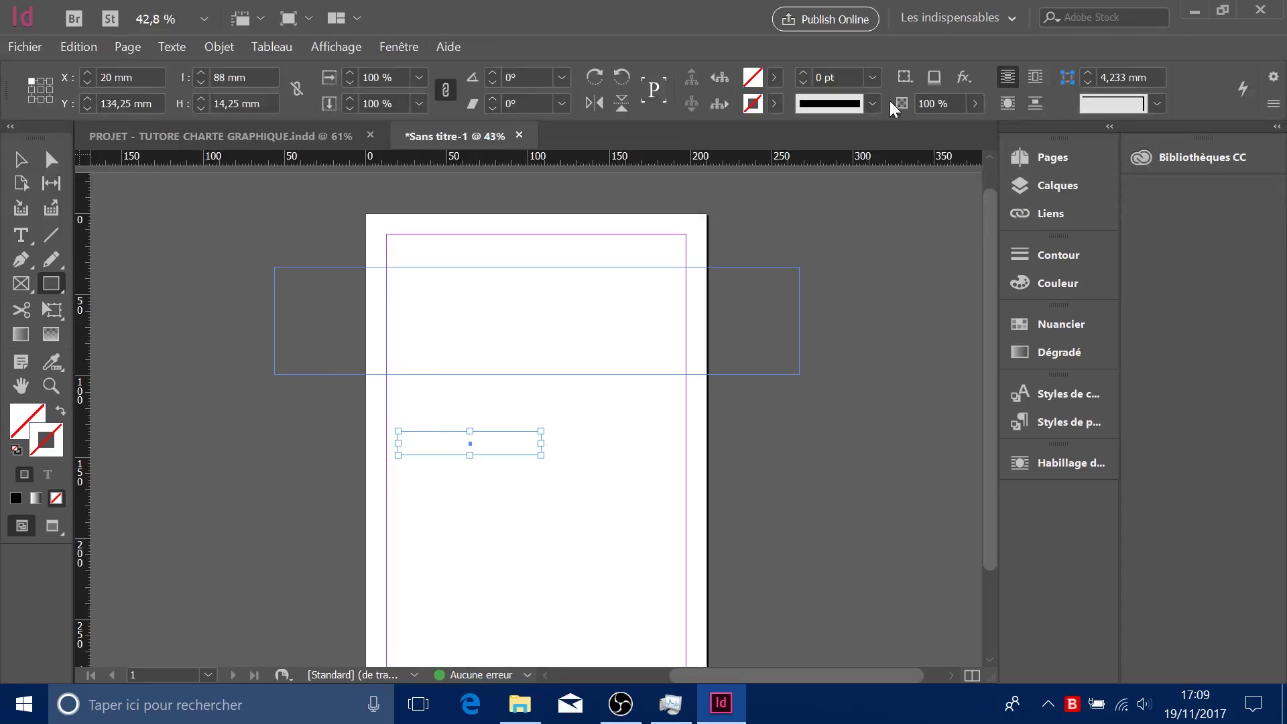
# - Delete the empty text frame and the small rectangle together
pyautogui.click(20, 159)
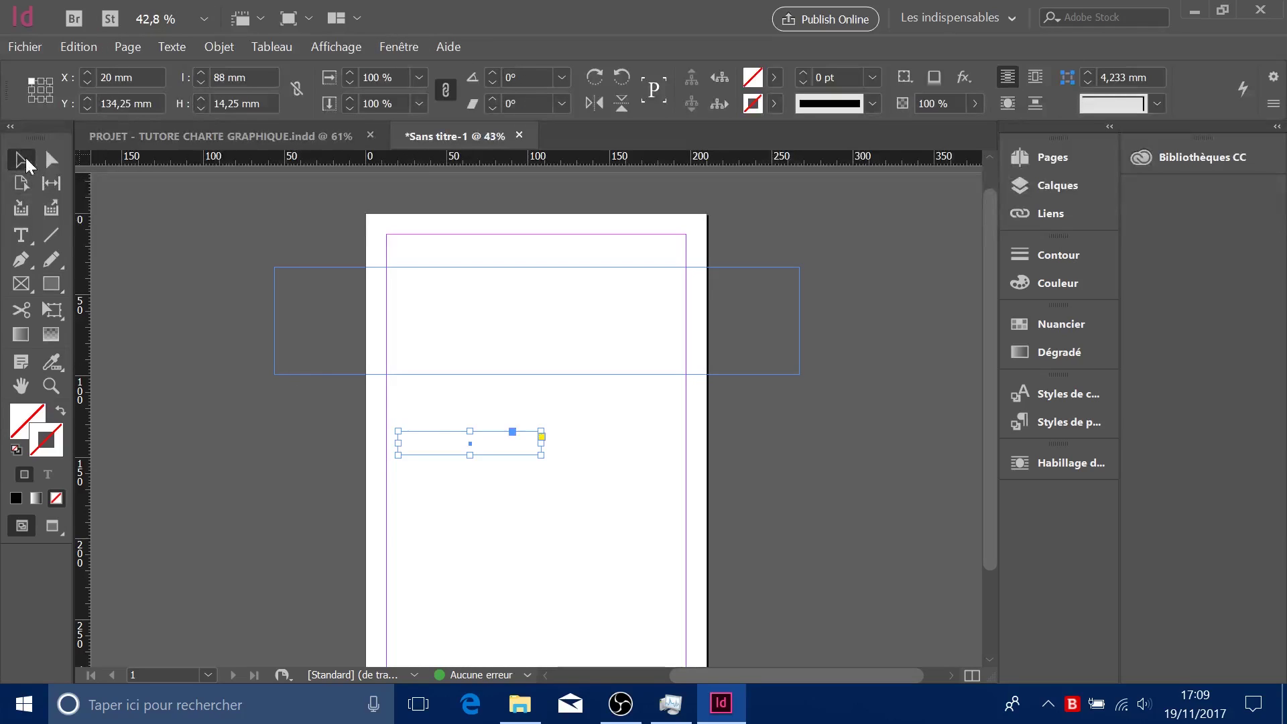
pyautogui.moveTo(209, 190); pyautogui.dragTo(647, 569)
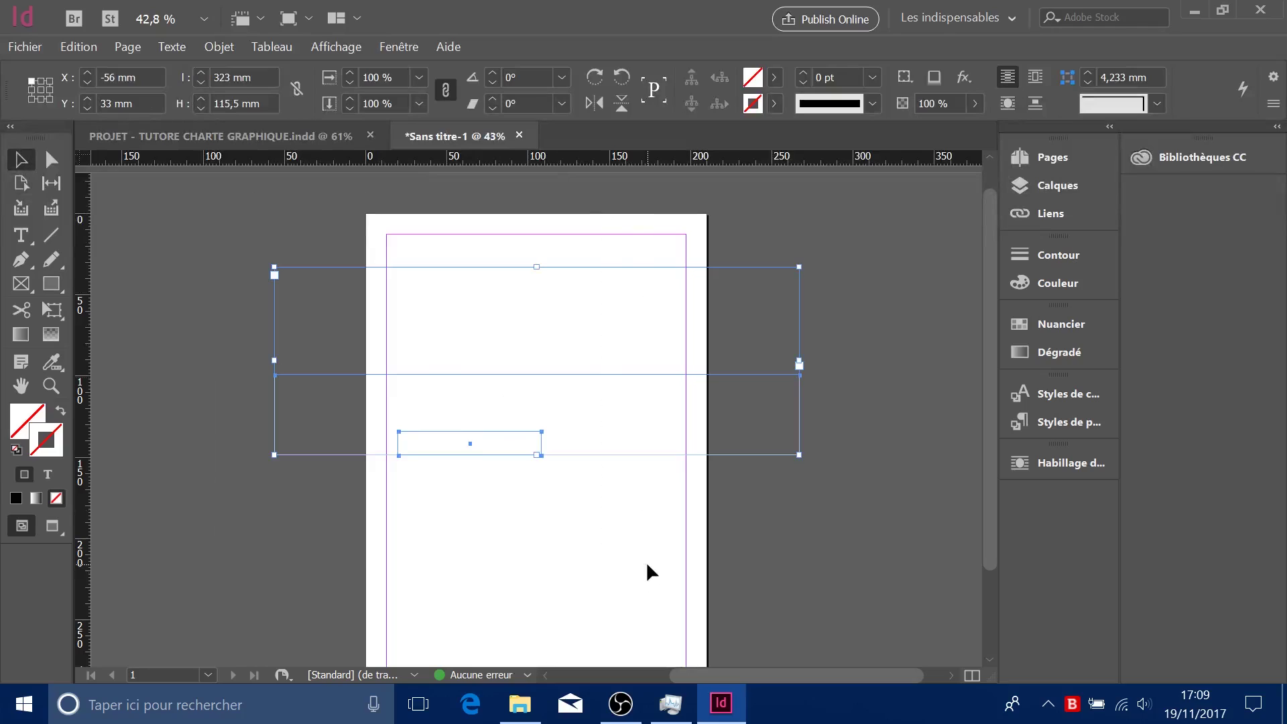
pyautogui.press('Delete')
# - Add a second page to the document and display pages 1 and 2 in turn
pyautogui.click(1050, 157)
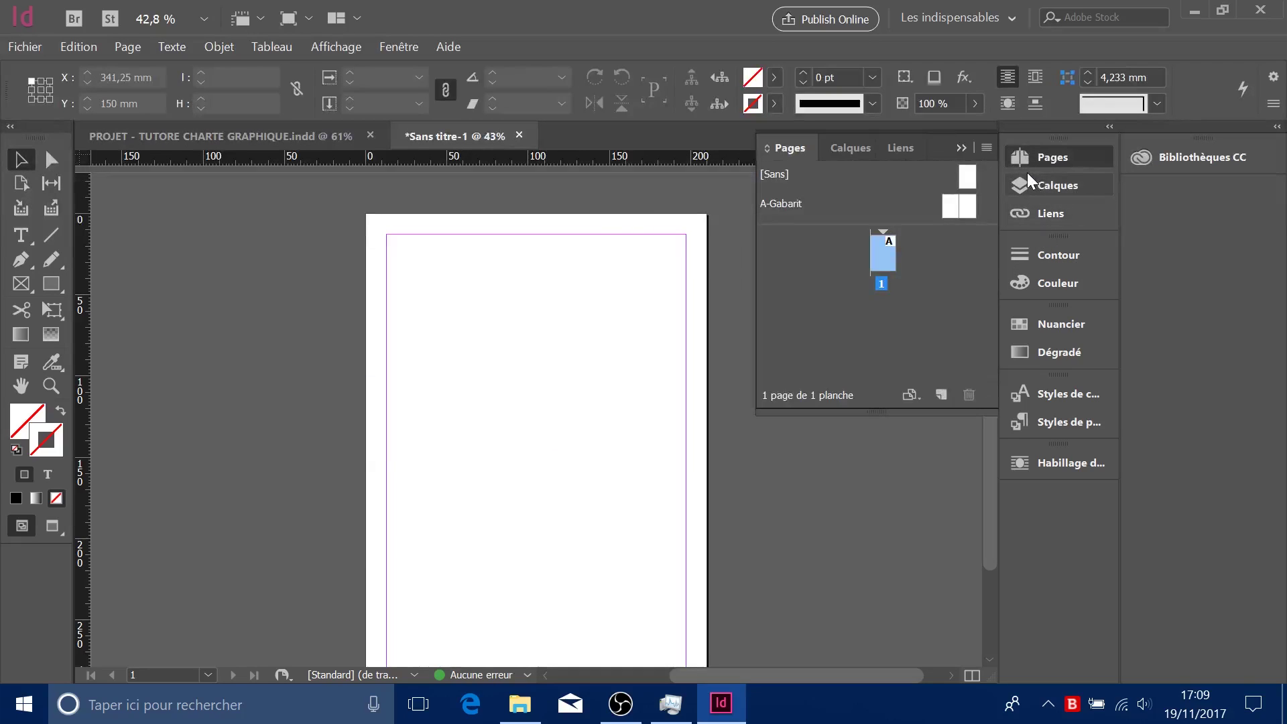
pyautogui.click(942, 395)
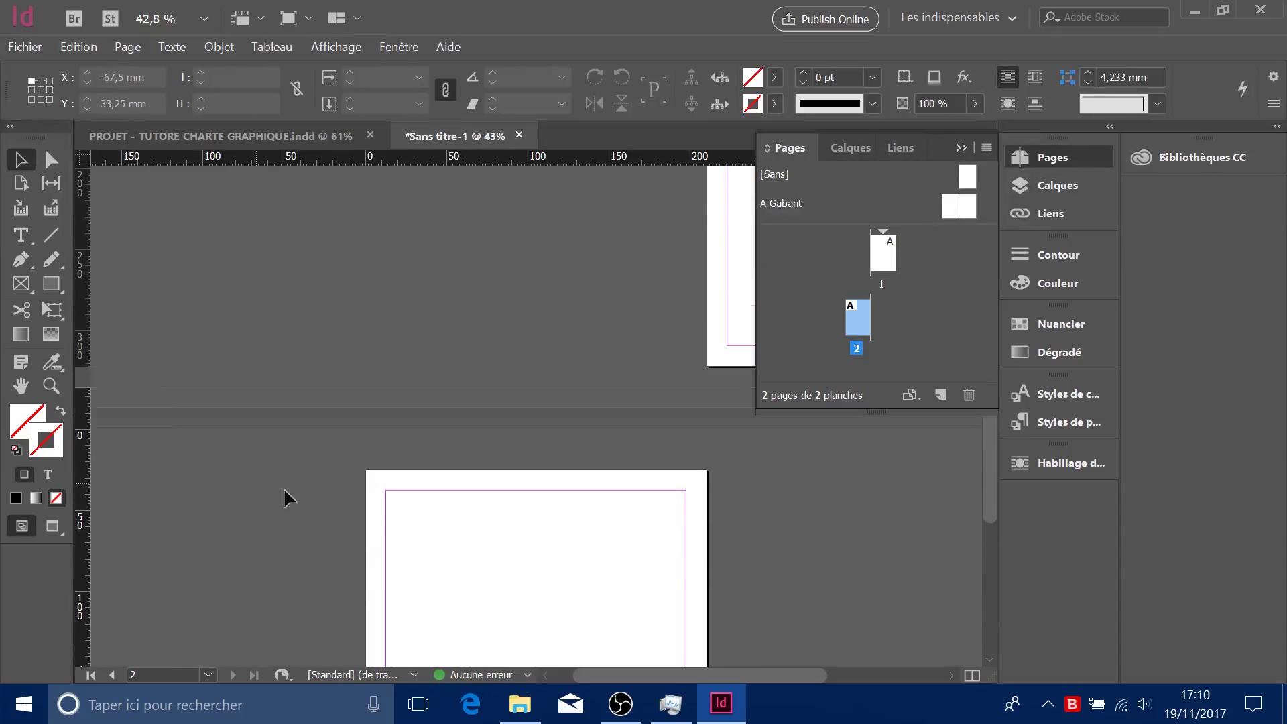
pyautogui.scroll(5, 814, 497)
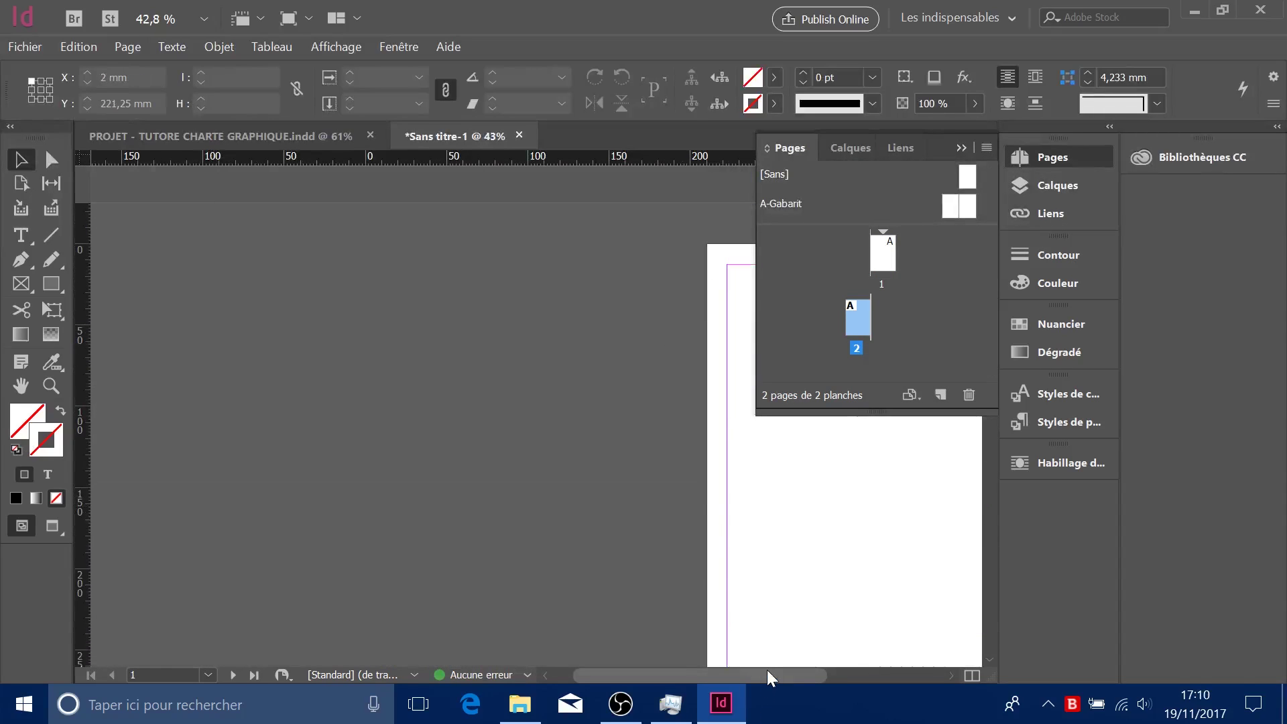
pyautogui.moveTo(767, 678); pyautogui.dragTo(826, 678)
pyautogui.scroll(-5, 676, 529)
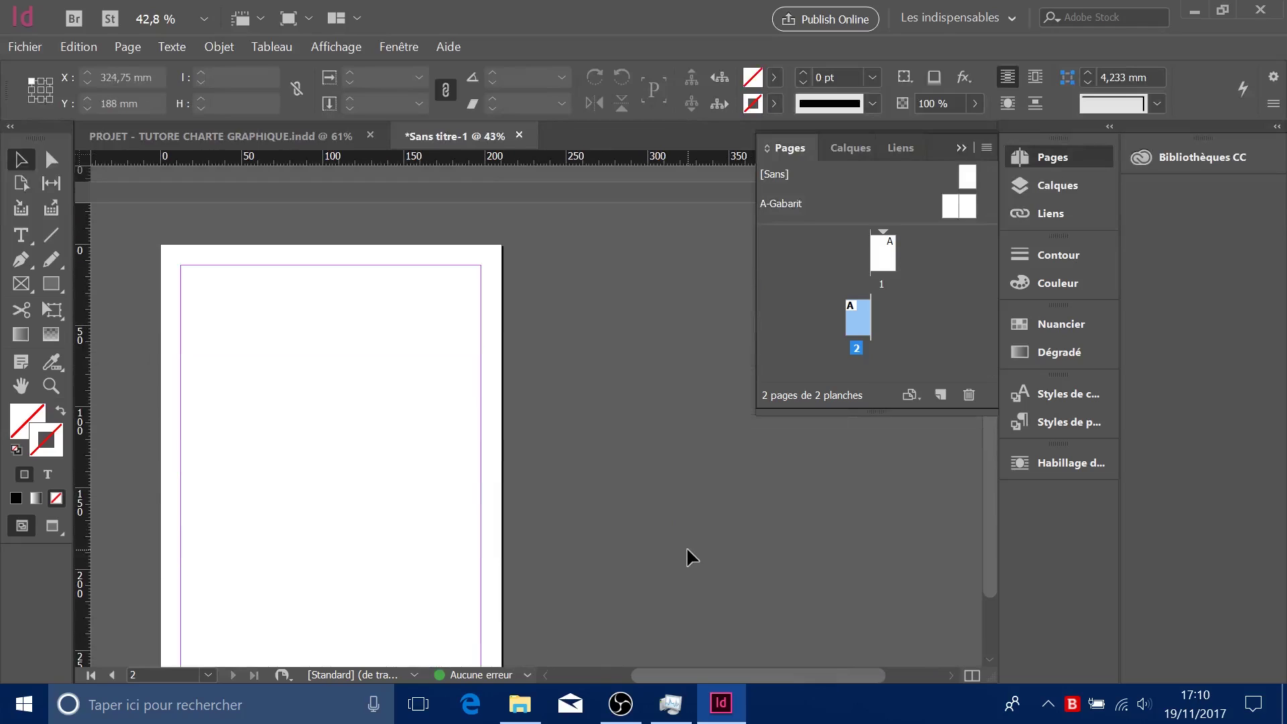
pyautogui.scroll(-1, 686, 549)
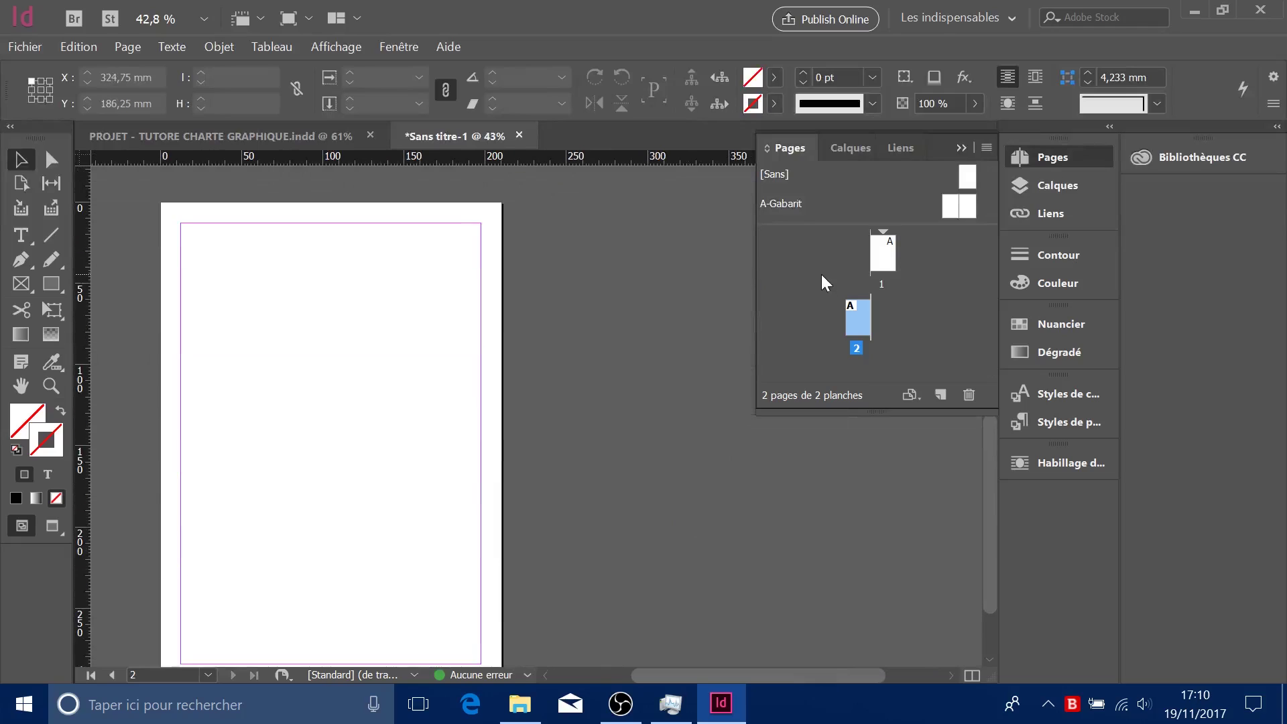
pyautogui.doubleClick(861, 321)
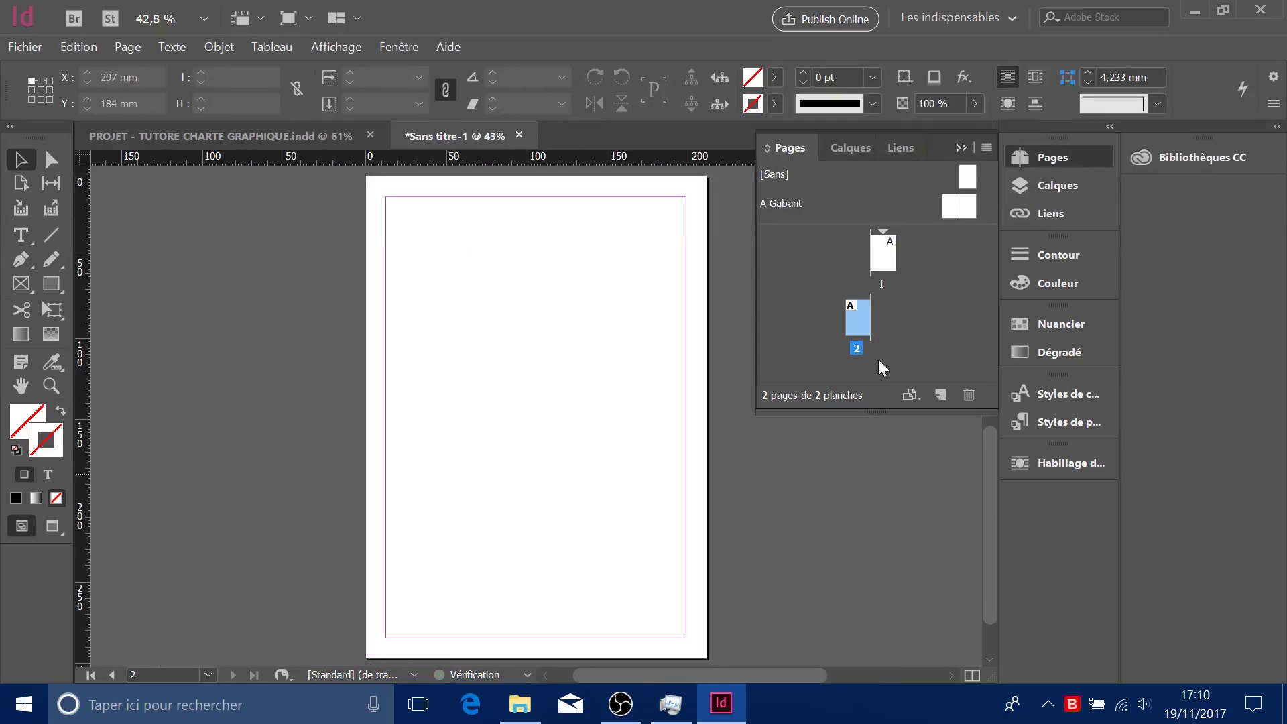
pyautogui.scroll(10, 767, 590)
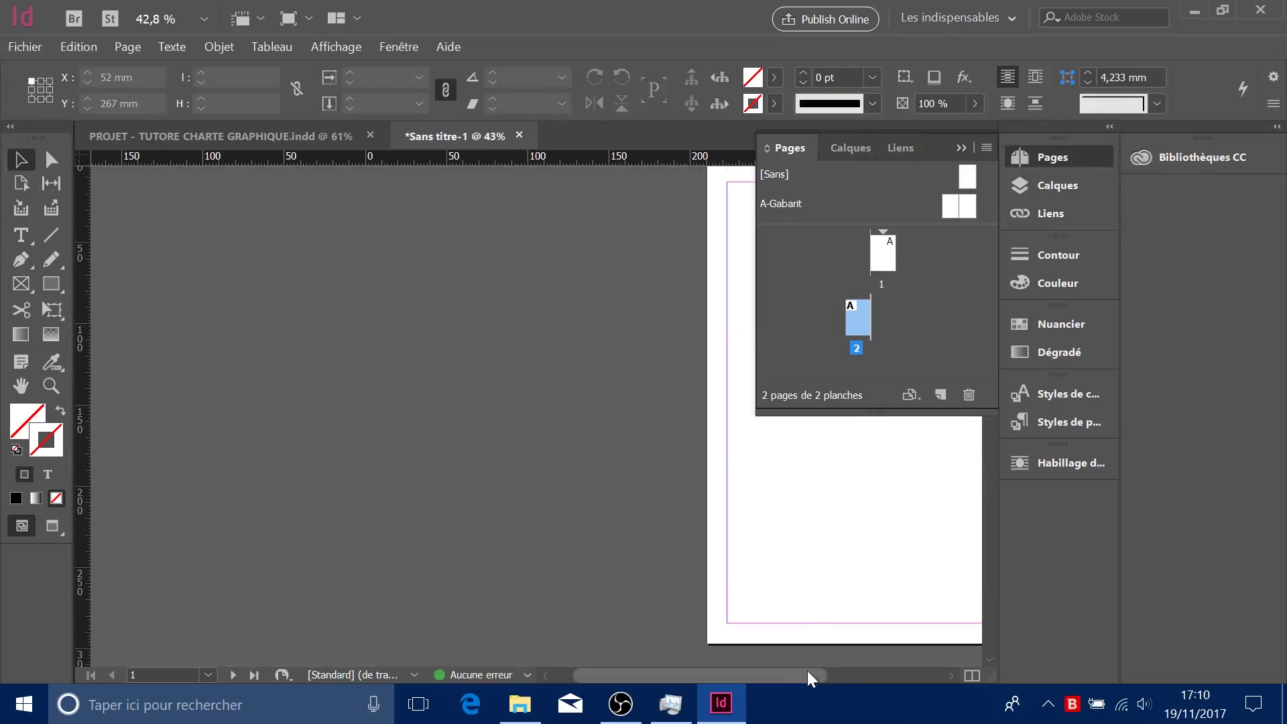
pyautogui.moveTo(788, 681); pyautogui.dragTo(834, 674)
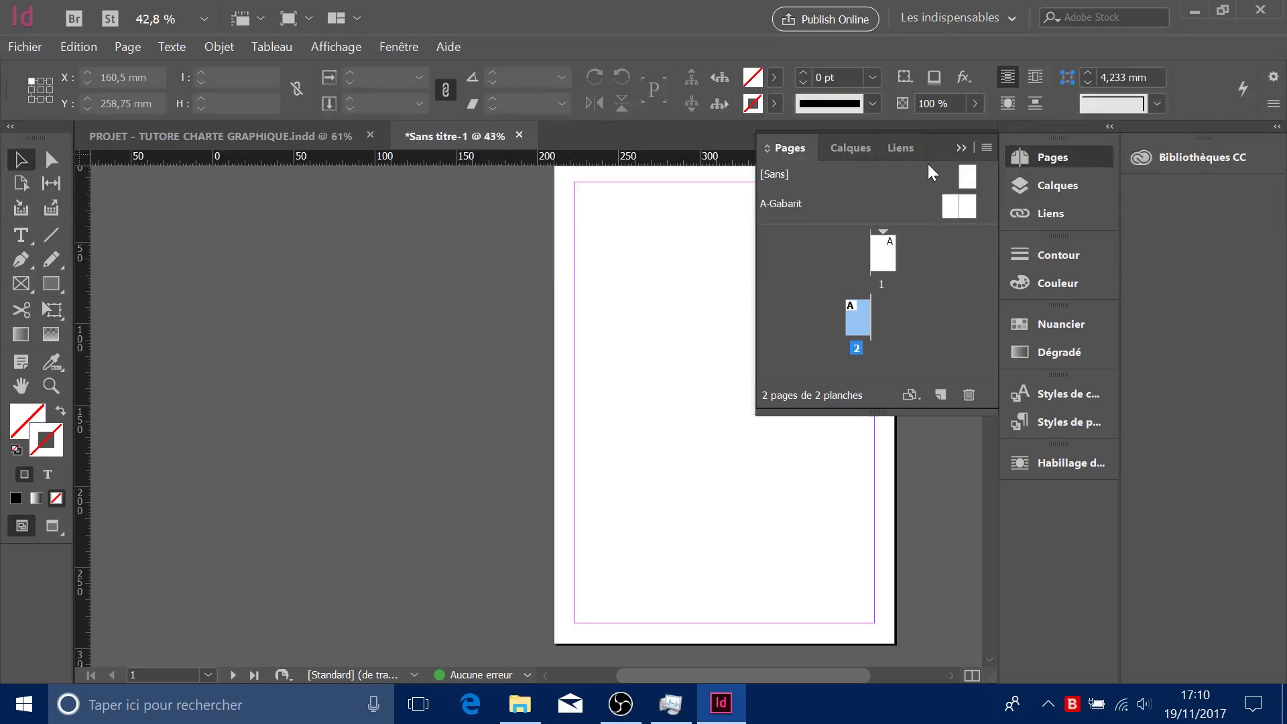
# - Open the left page of the A-Gabarit master and draw a rectangle about 109 × 87 mm in its upper half
pyautogui.click(945, 215)
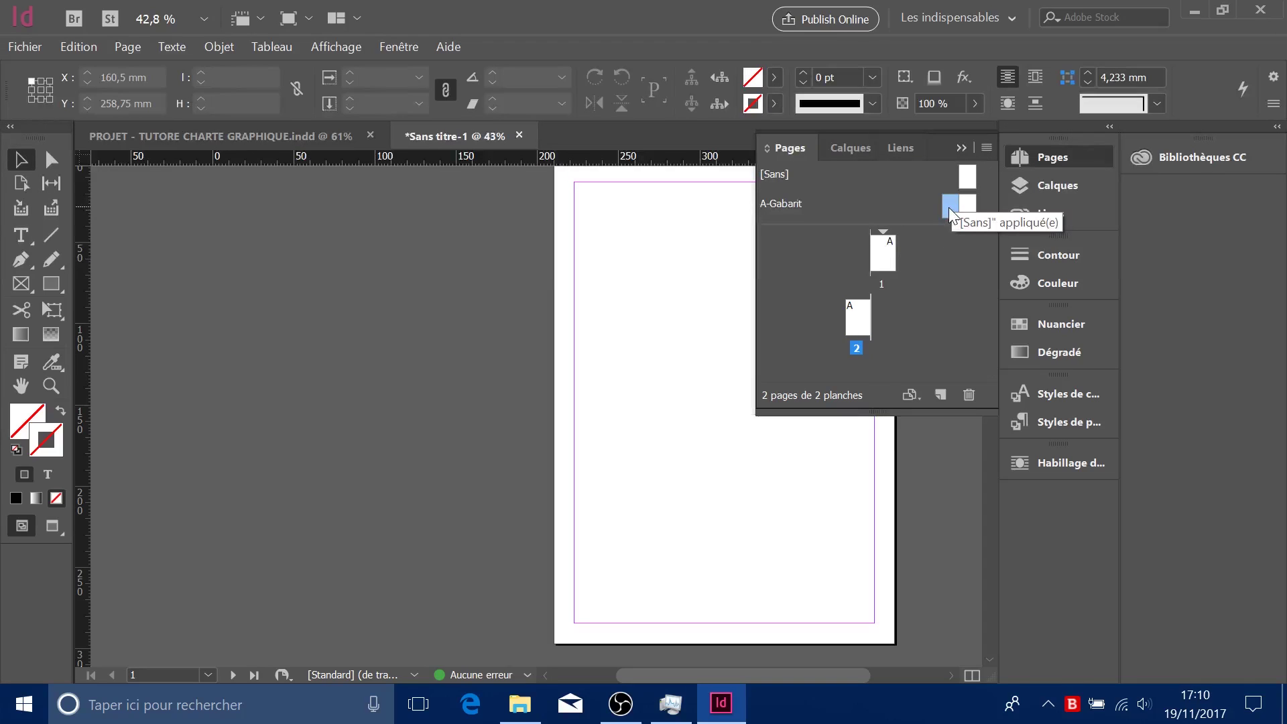
pyautogui.doubleClick(949, 212)
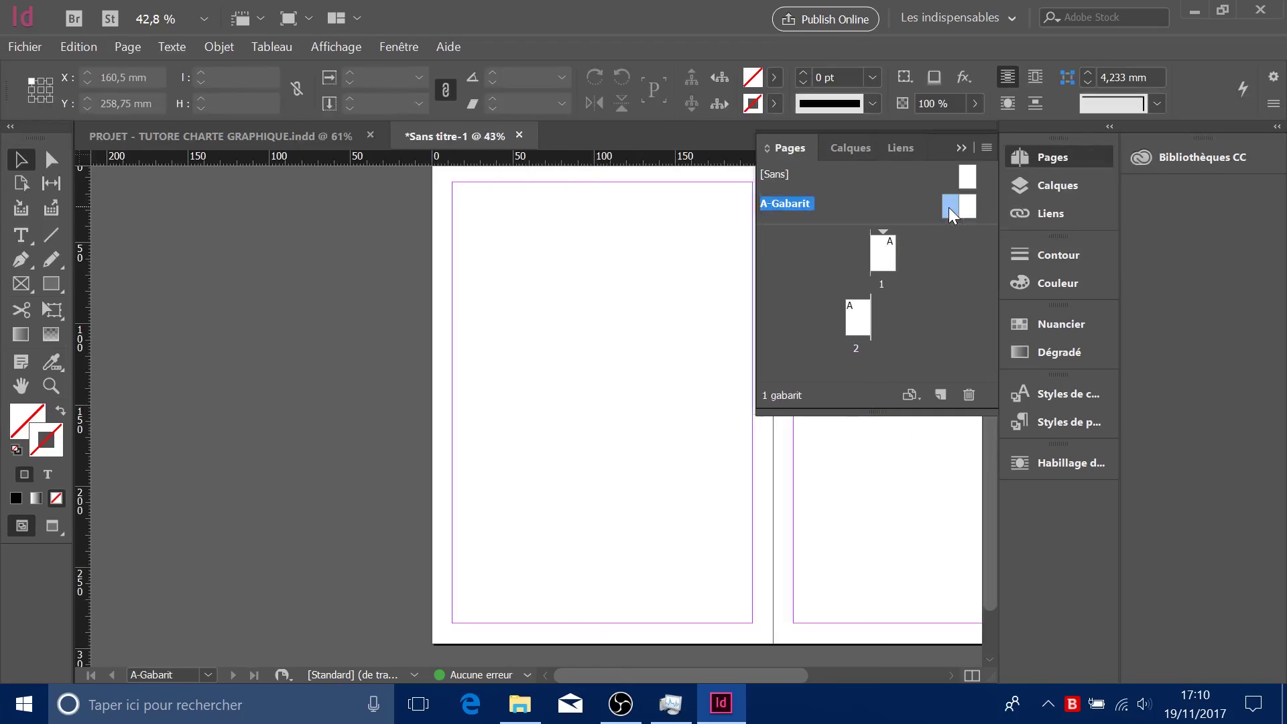
pyautogui.click(51, 284)
pyautogui.moveTo(502, 286)
pyautogui.mouseDown()
pyautogui.moveTo(670, 438)
pyautogui.moveTo(679, 427)
pyautogui.mouseUp()
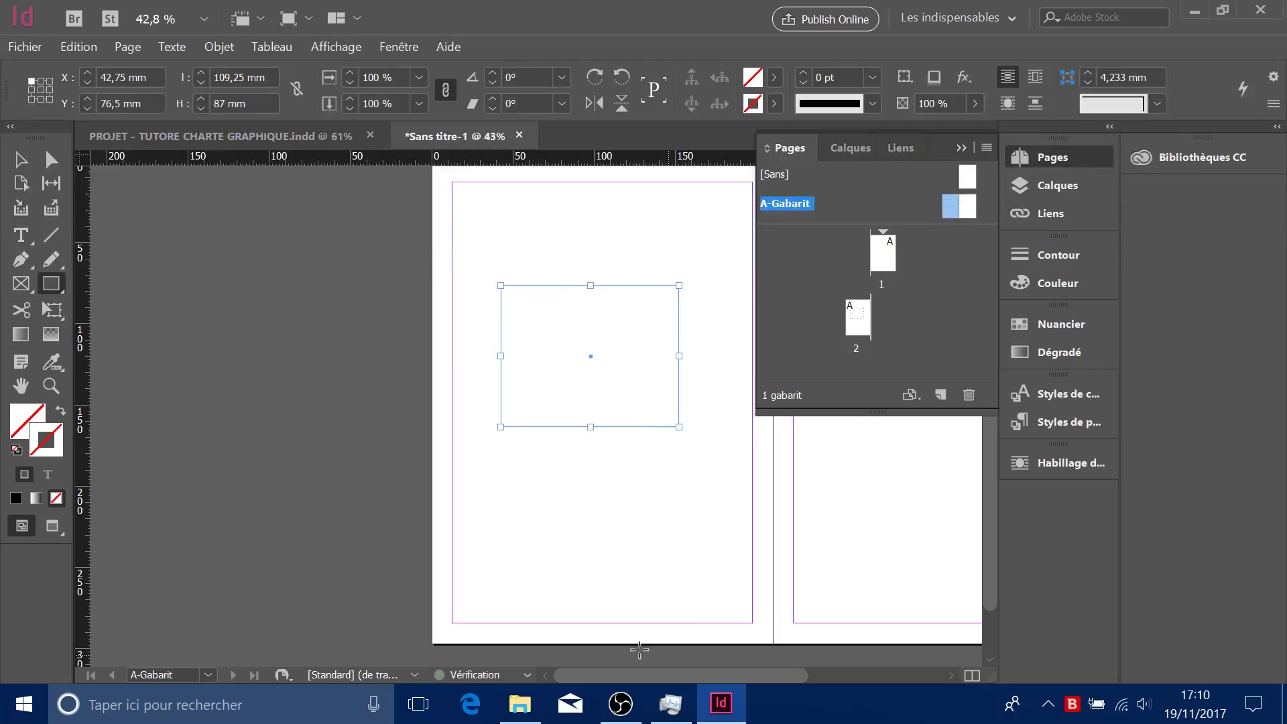
# - Fill the rectangle on the left master page with light blue
pyautogui.doubleClick(28, 424)
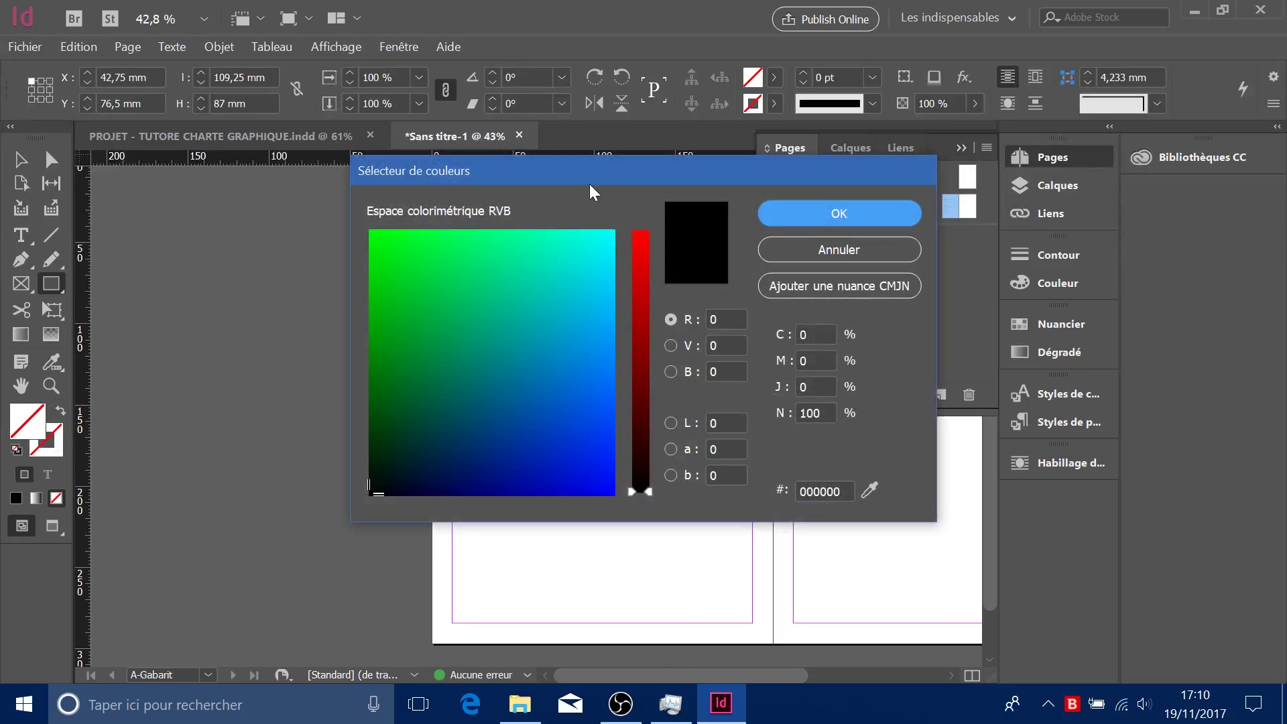
pyautogui.click(592, 250)
pyautogui.click(801, 204)
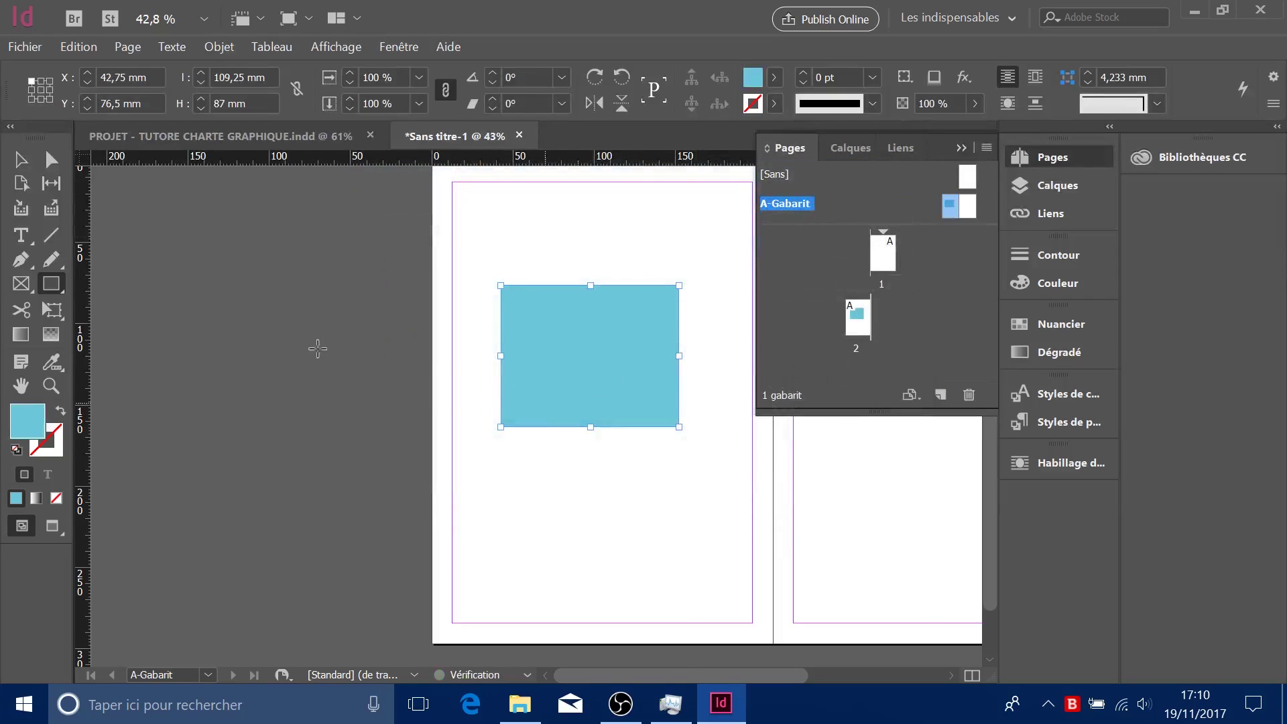
# - Display page 2 to check how the master's blue rectangle is applied to it
pyautogui.click(885, 252)
pyautogui.click(865, 316)
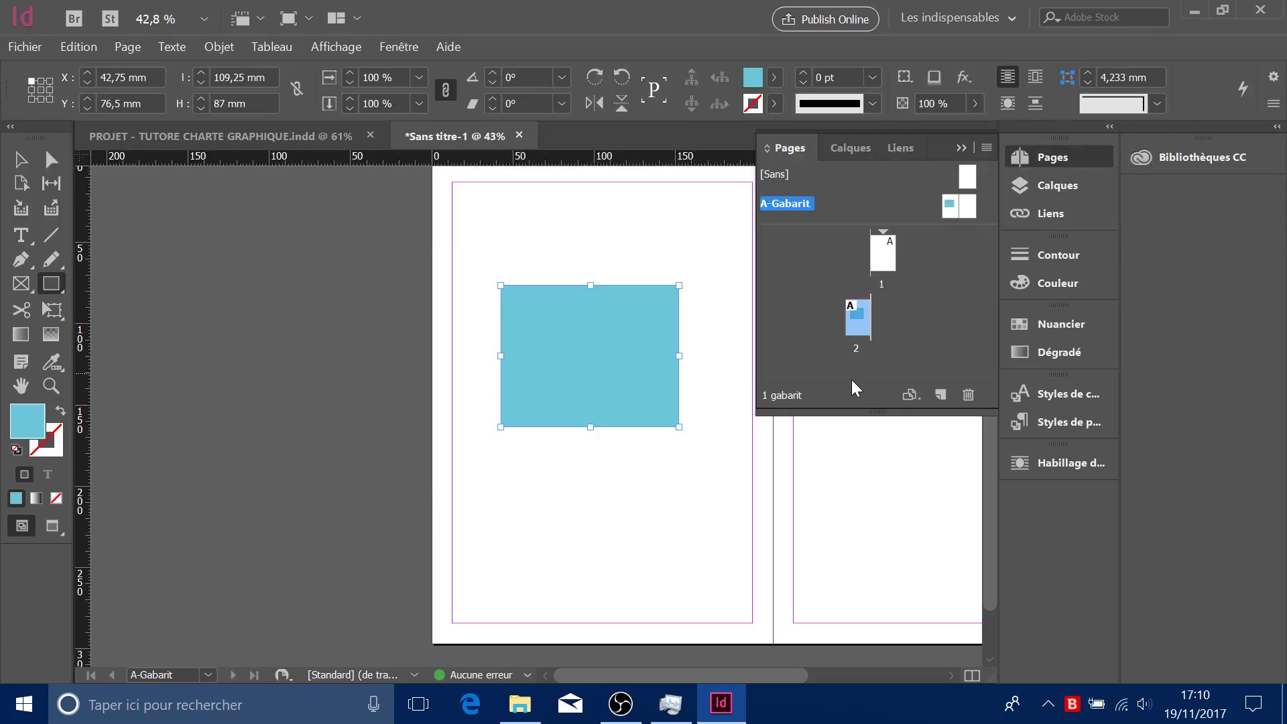
pyautogui.doubleClick(863, 315)
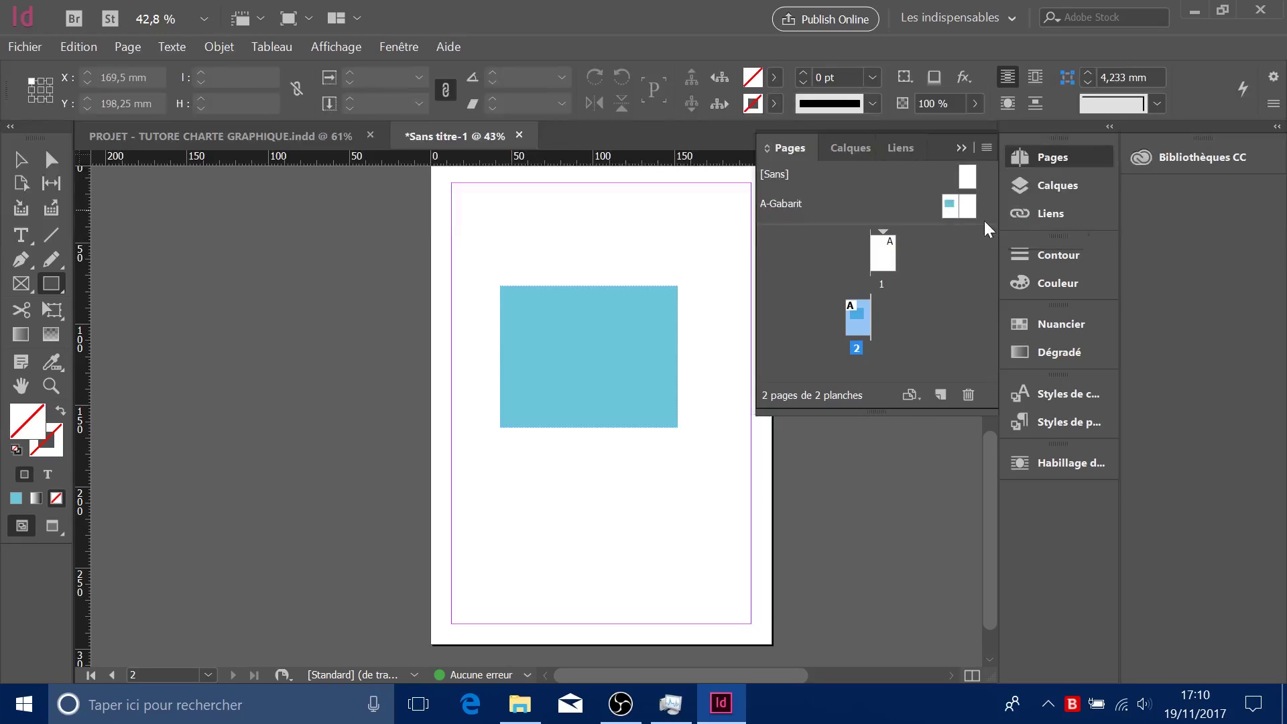
# - Open the right page of the A-Gabarit master and draw a rectangle about 65 × 75 mm in its upper half
pyautogui.click(950, 213)
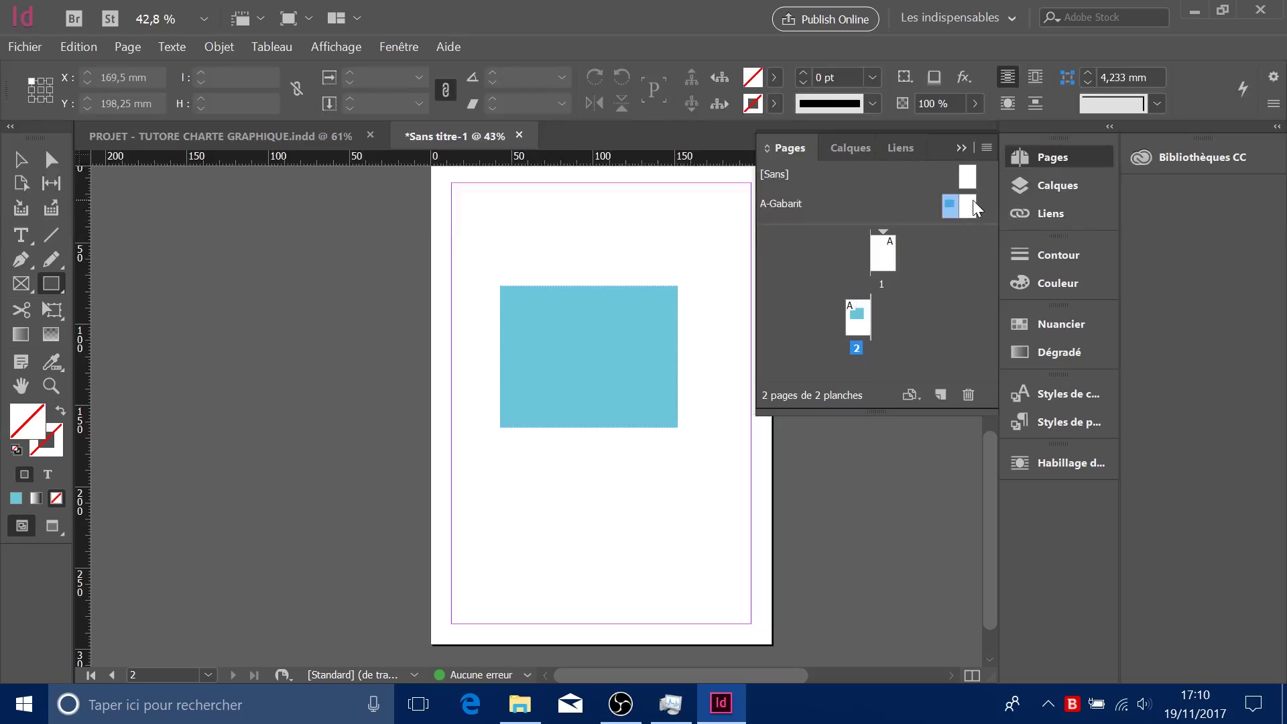
pyautogui.doubleClick(969, 211)
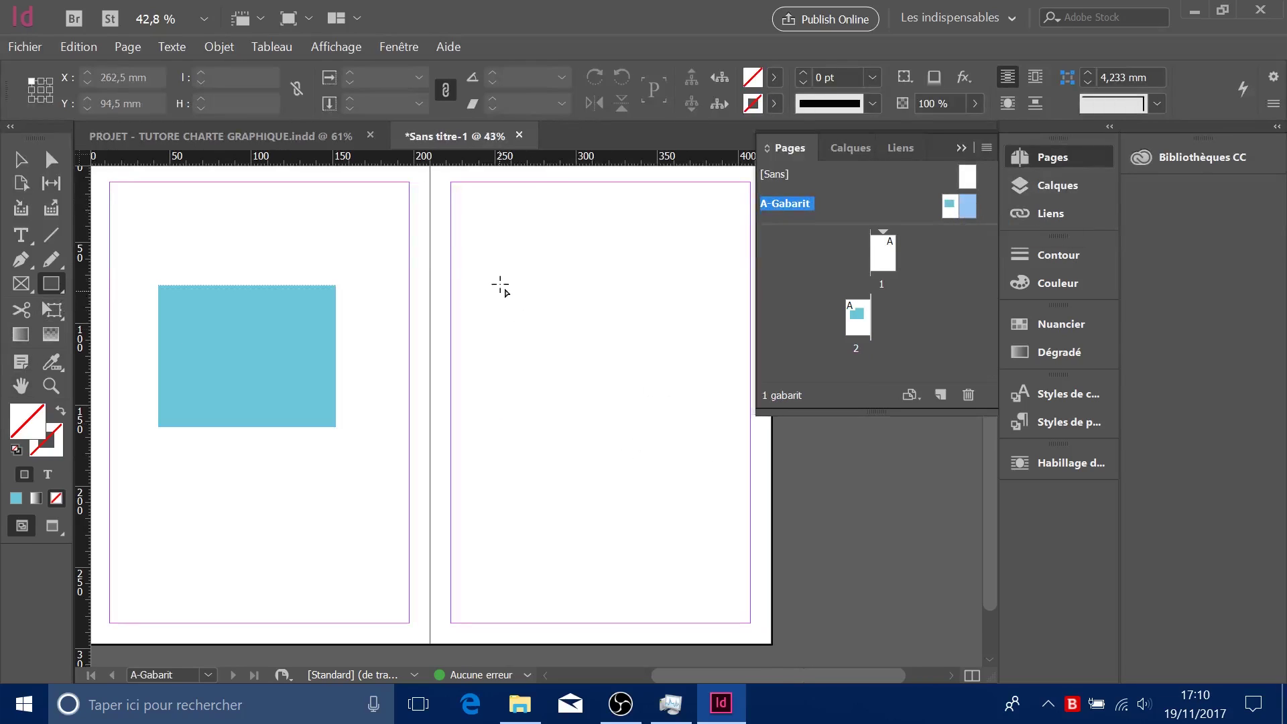
pyautogui.moveTo(513, 273); pyautogui.dragTo(619, 395)
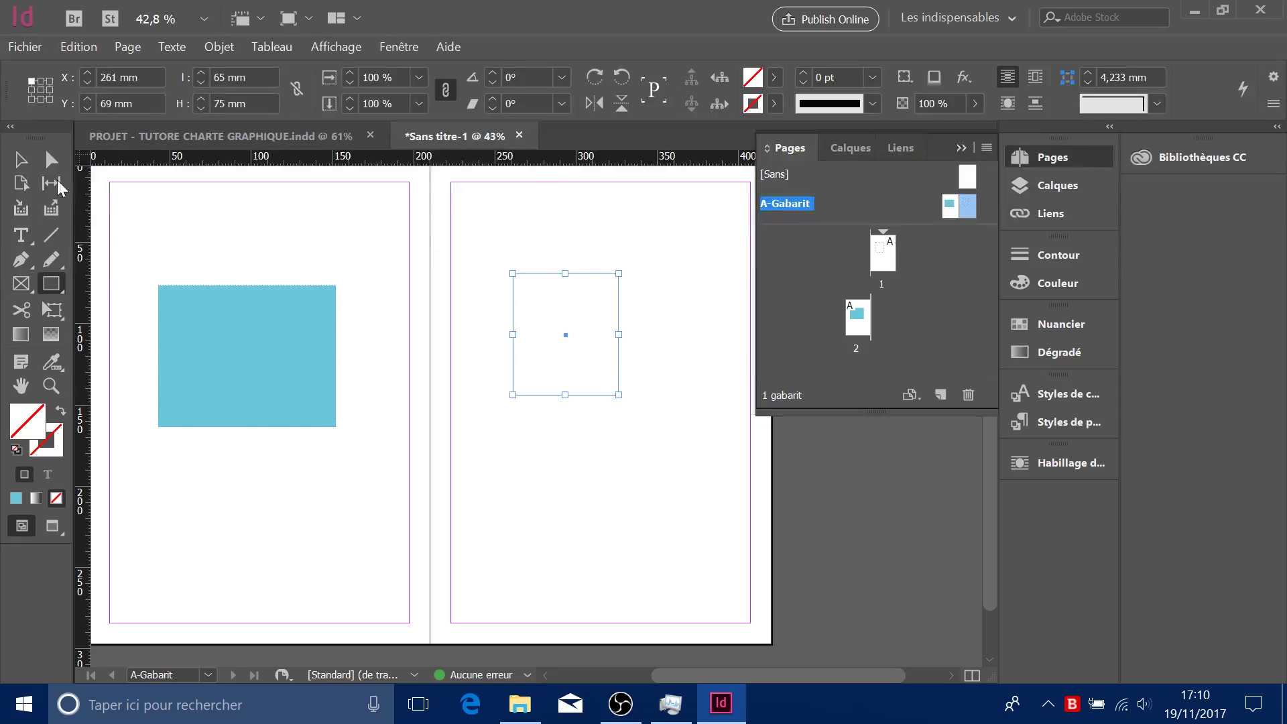
# - Fill the rectangle on the right master page with bright red
pyautogui.doubleClick(24, 423)
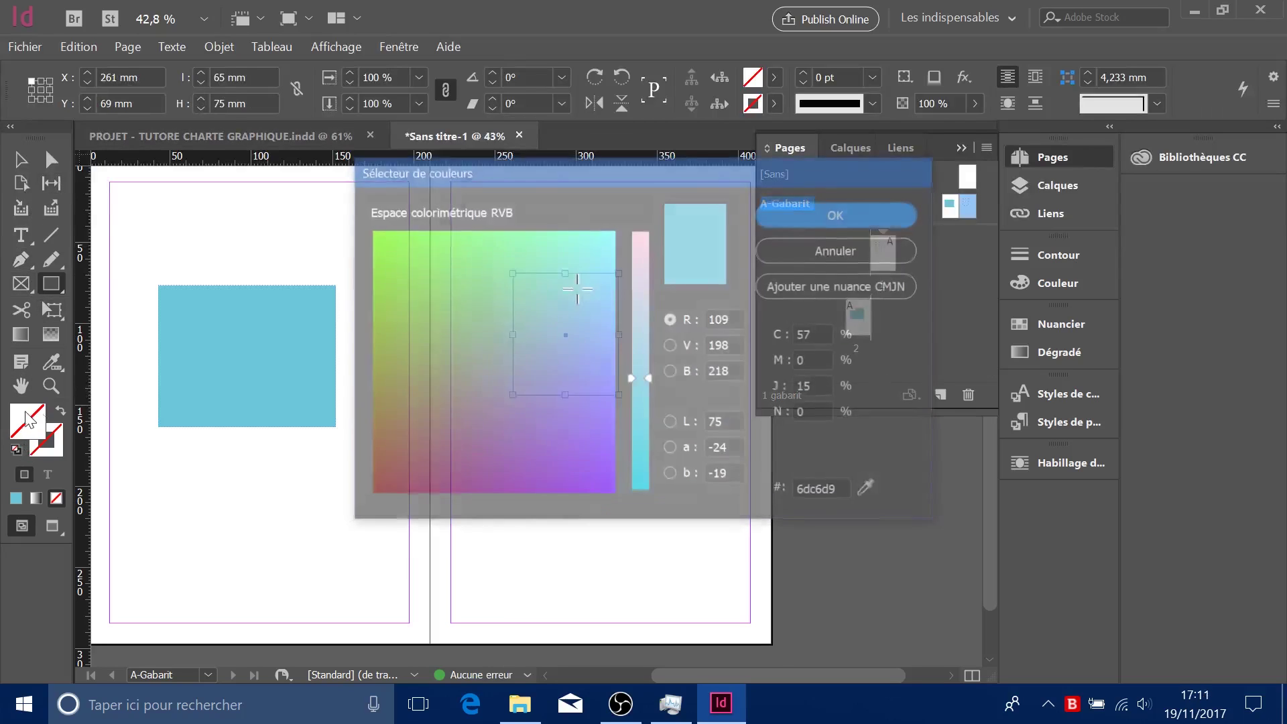
pyautogui.moveTo(486, 287); pyautogui.dragTo(360, 546)
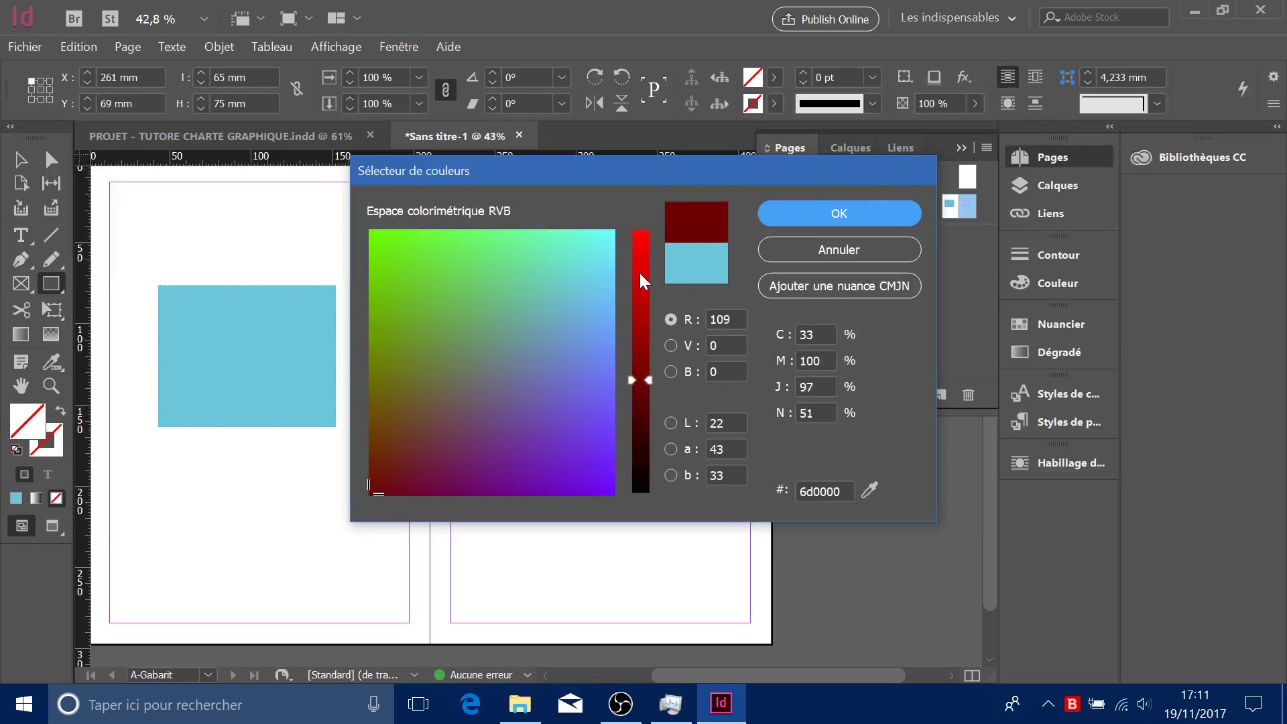
pyautogui.moveTo(640, 273); pyautogui.dragTo(638, 248)
pyautogui.click(835, 219)
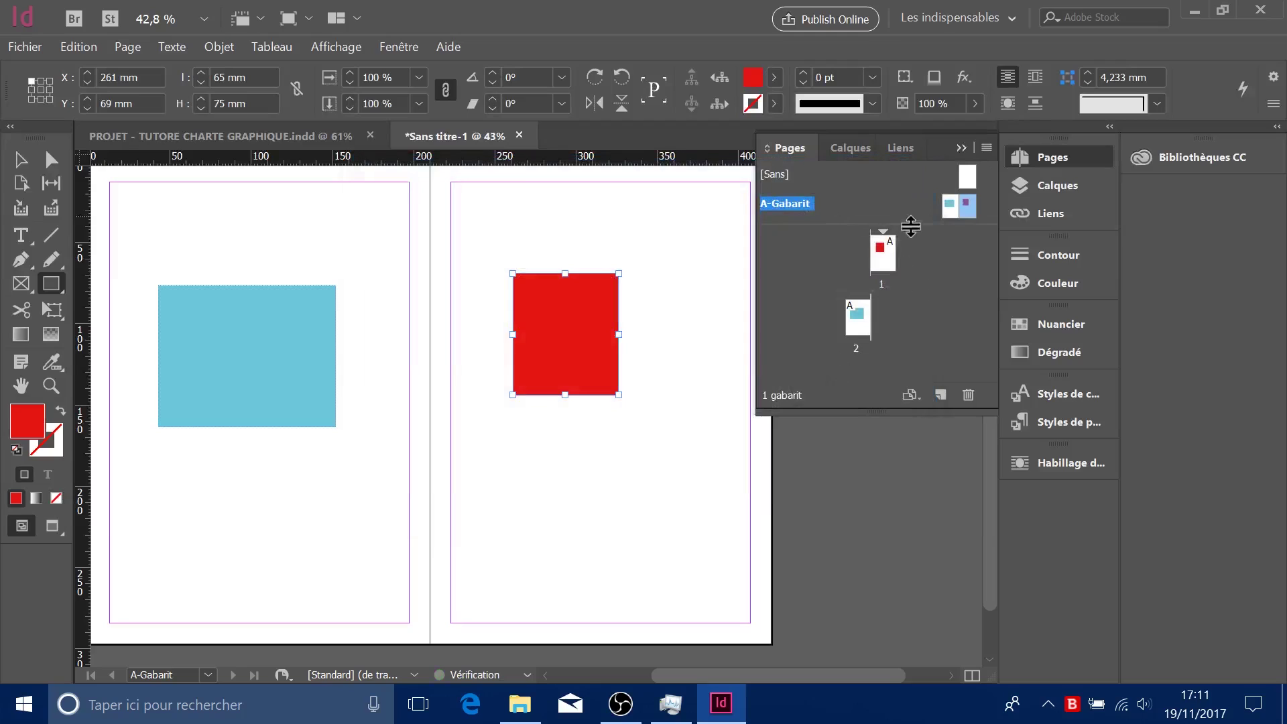
# - Add five more pages based on A-Gabarit after page 2
pyautogui.moveTo(908, 205); pyautogui.dragTo(877, 259)
pyautogui.moveTo(952, 208); pyautogui.dragTo(860, 320)
pyautogui.click(968, 207)
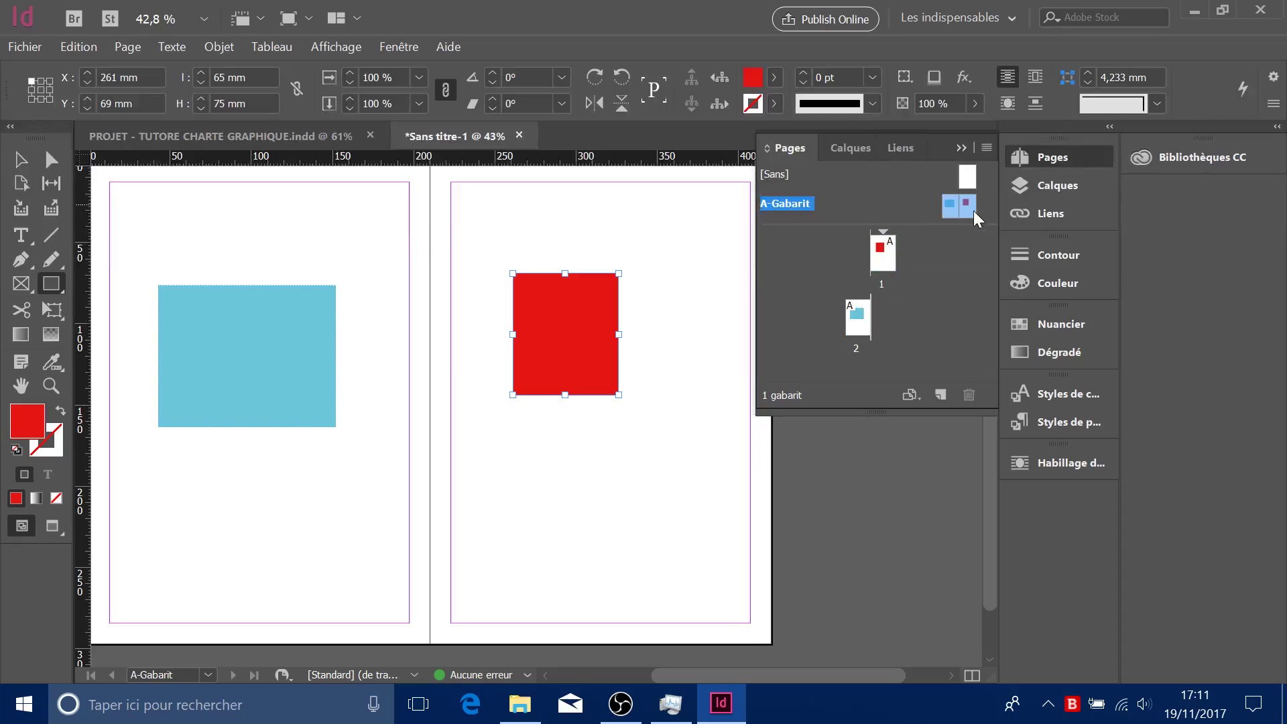
pyautogui.click(871, 315)
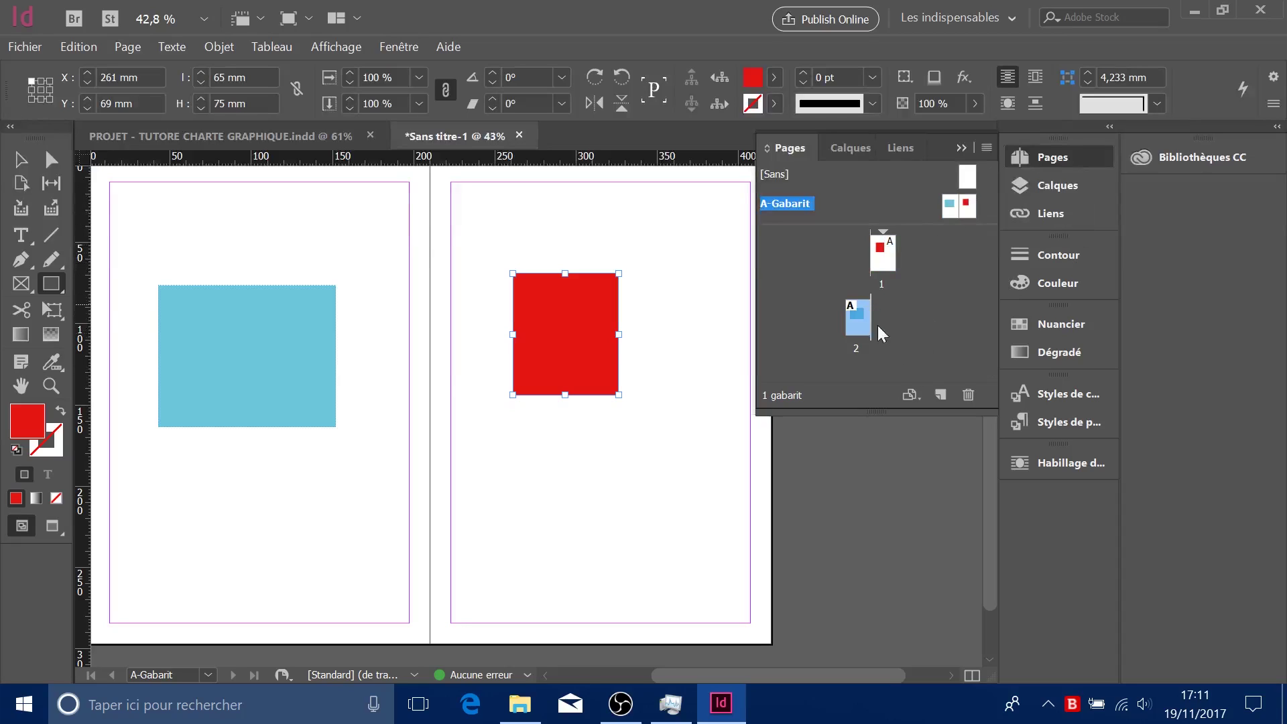
pyautogui.click(940, 395)
pyautogui.click(939, 395)
pyautogui.click(940, 396)
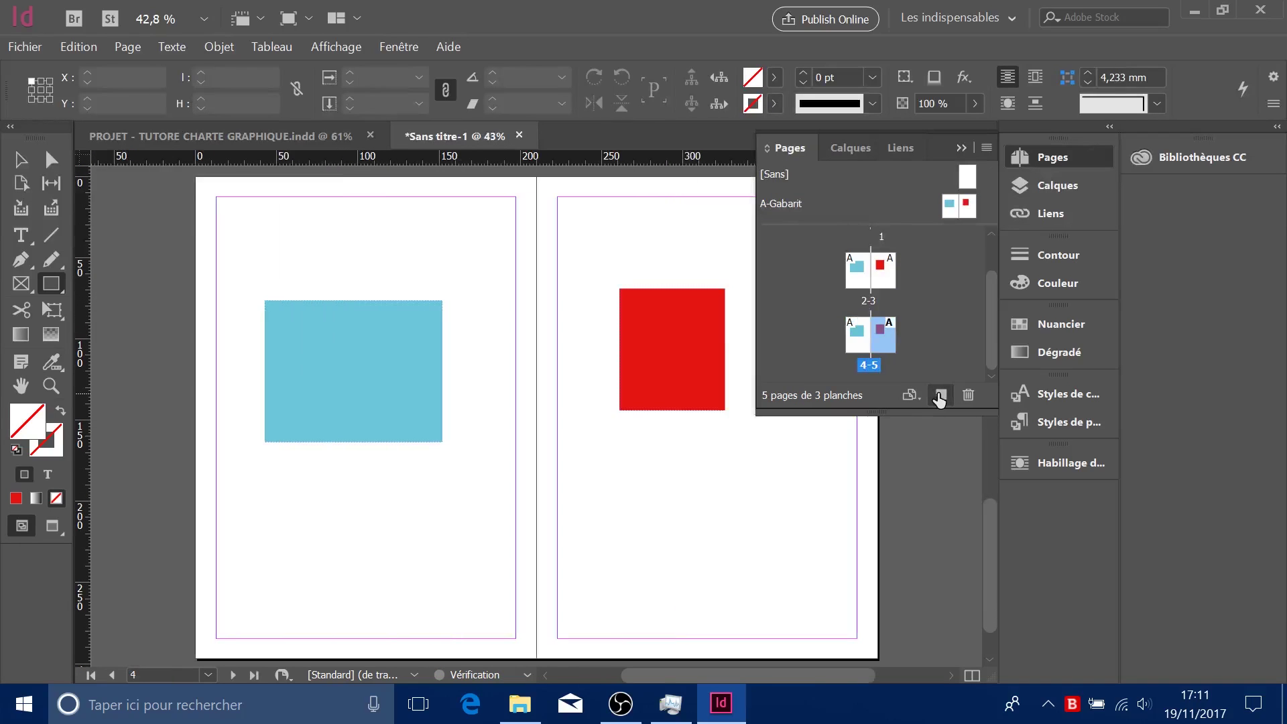
pyautogui.click(940, 395)
pyautogui.click(940, 396)
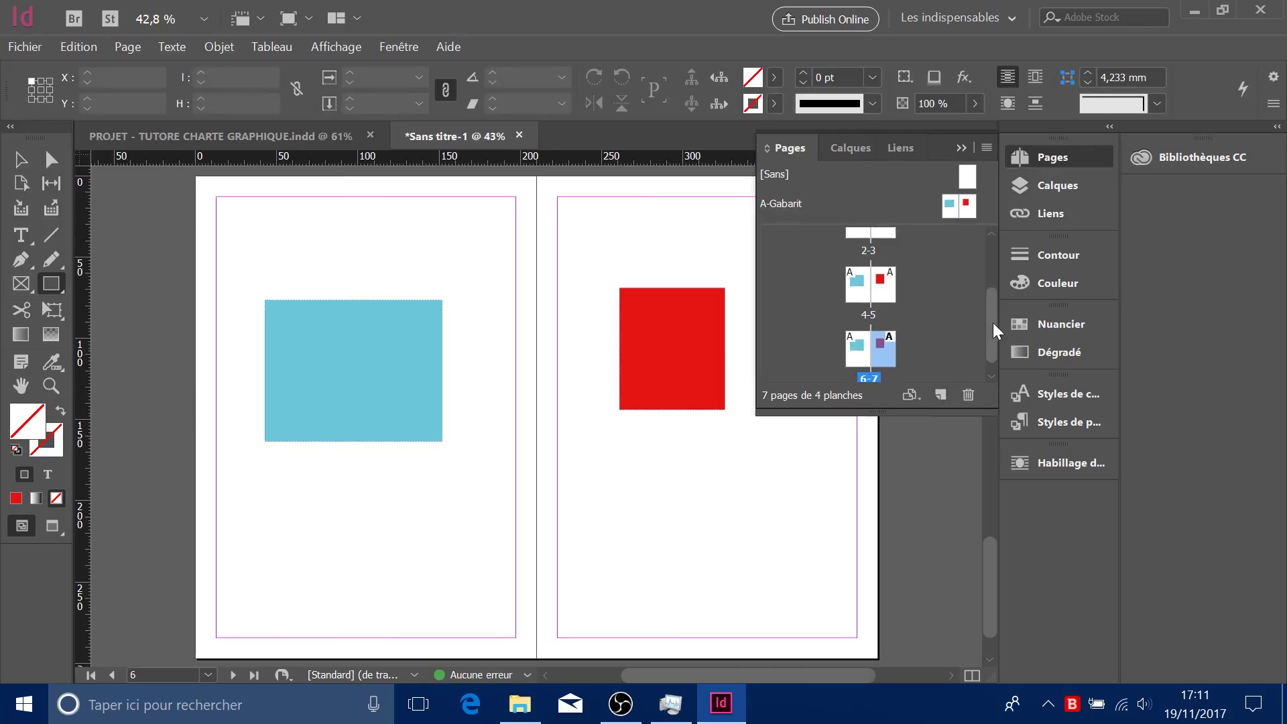
pyautogui.moveTo(995, 325); pyautogui.dragTo(996, 268)
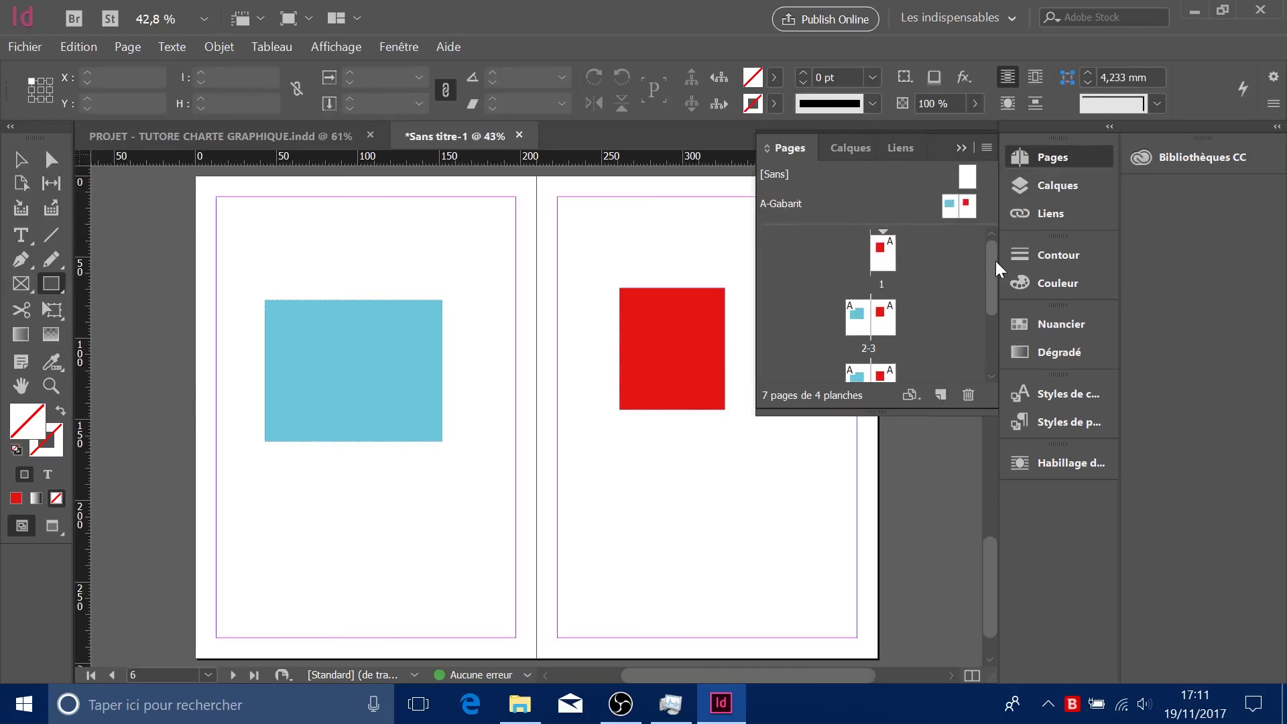
# - Apply the [Sans] master to page 3 and display the spread of pages 2-3
pyautogui.click(968, 202)
pyautogui.scroll(-1, 990, 287)
pyautogui.scroll(-3, 989, 288)
pyautogui.scroll(3, 976, 295)
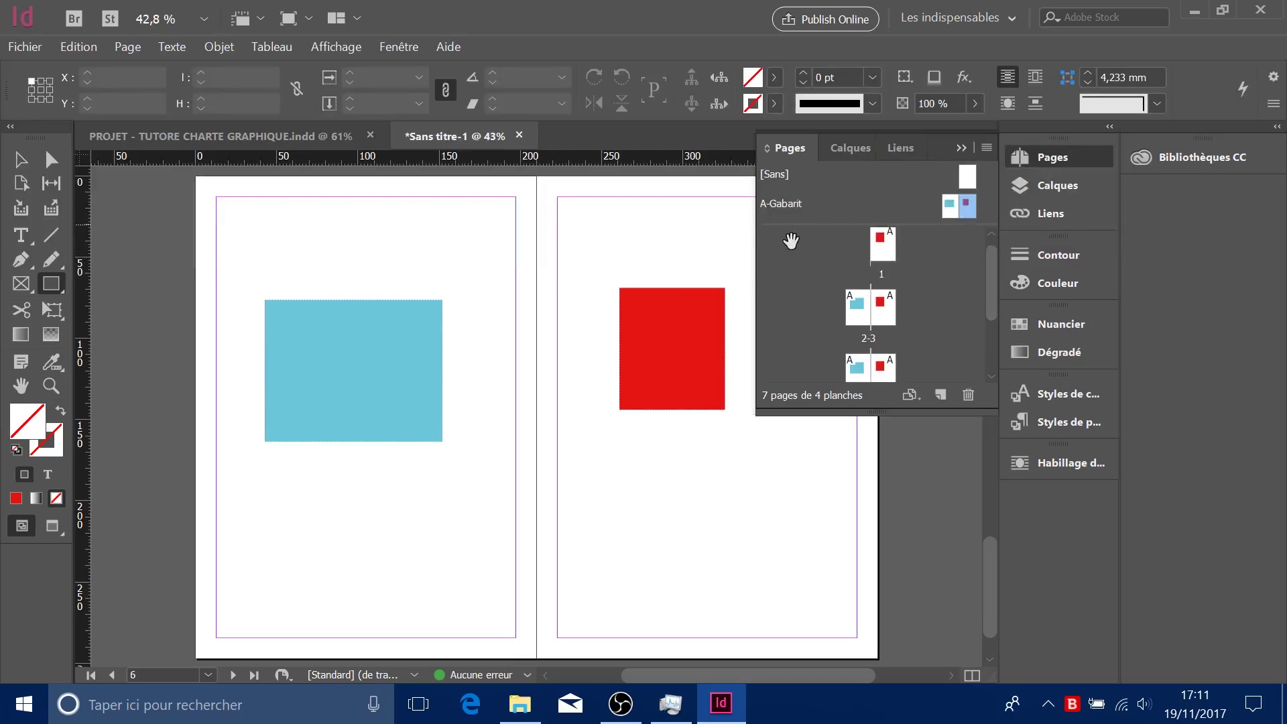
pyautogui.rightClick(888, 313)
pyautogui.click(886, 305)
pyautogui.rightClick(884, 297)
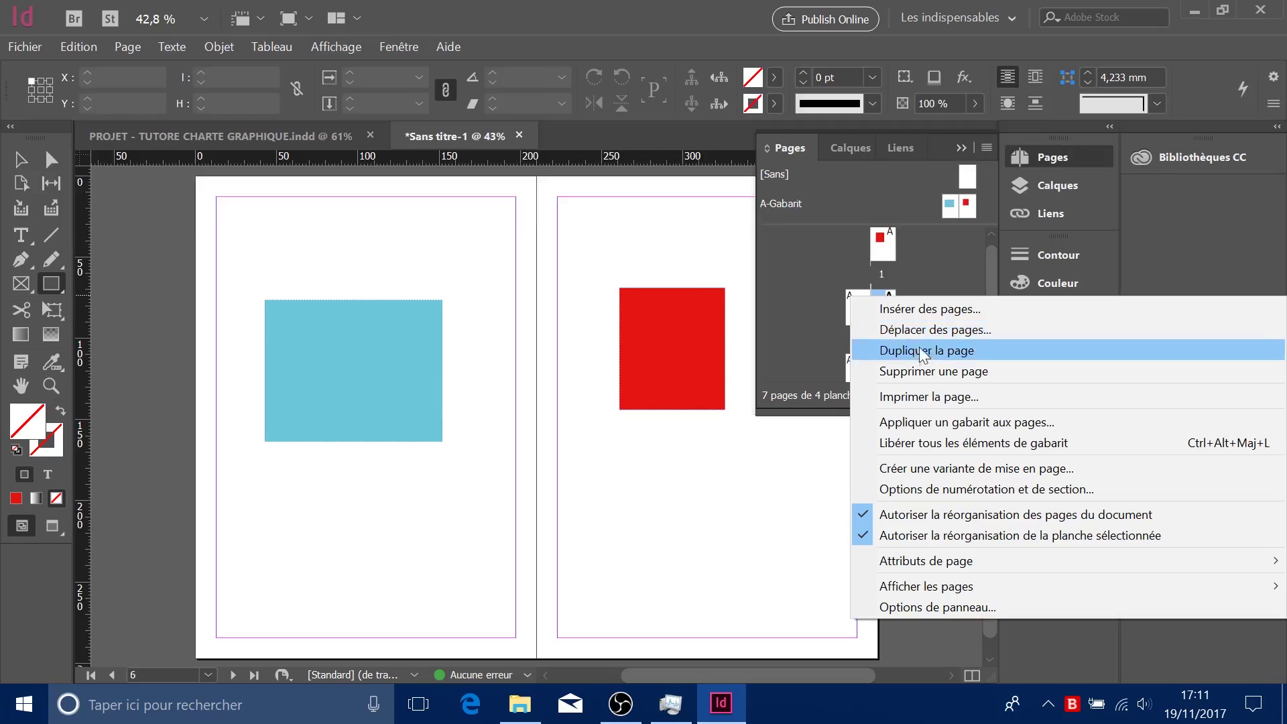
pyautogui.click(952, 421)
pyautogui.click(716, 331)
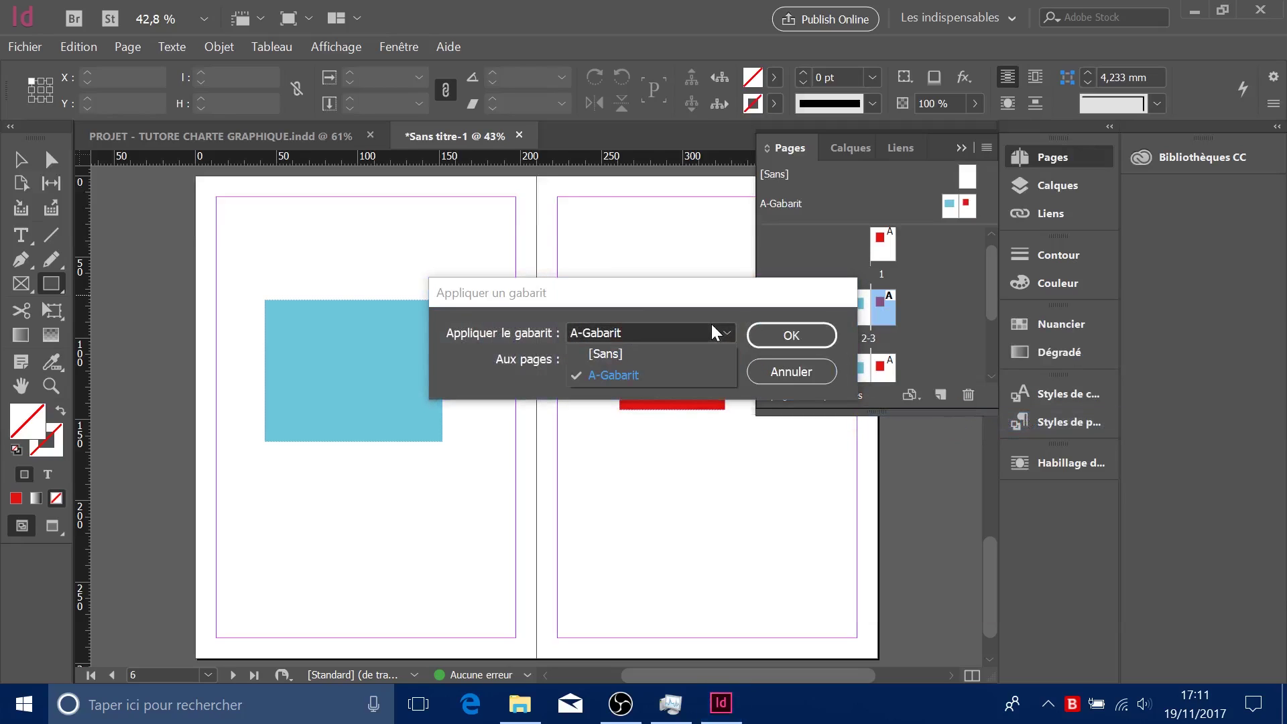
pyautogui.click(713, 352)
pyautogui.click(788, 337)
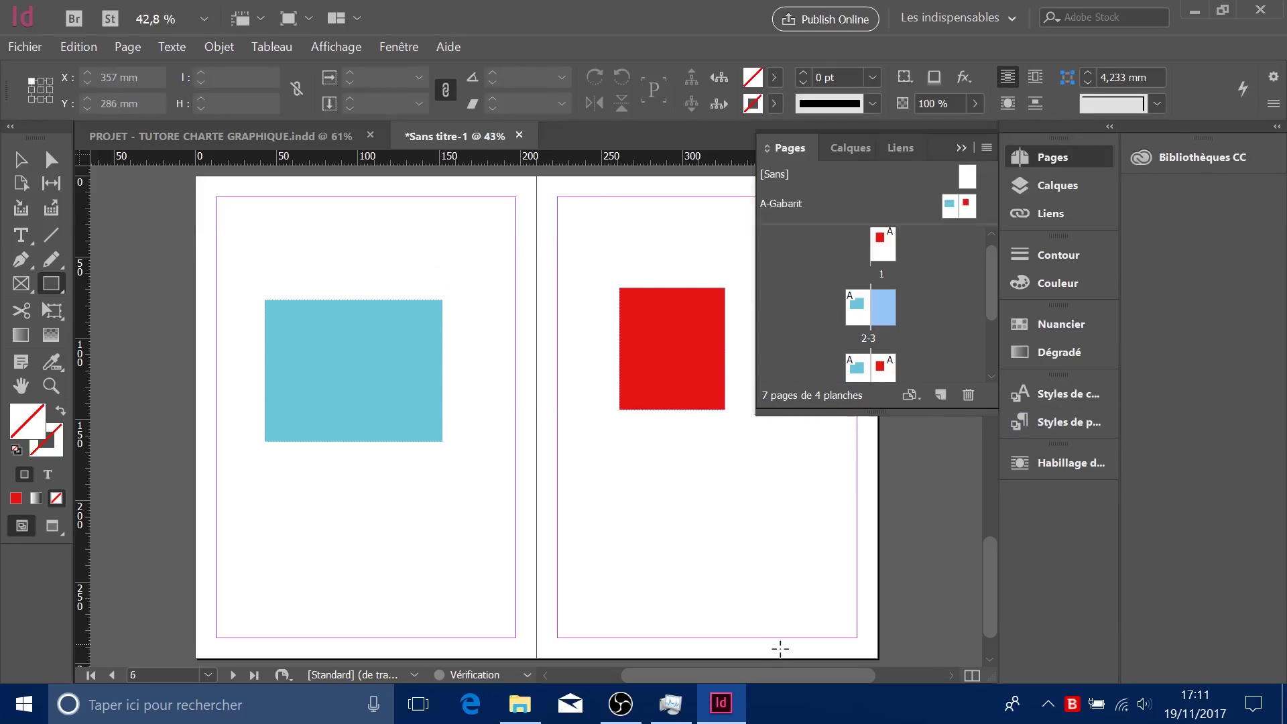
pyautogui.scroll(3, 670, 598)
pyautogui.scroll(10, 671, 597)
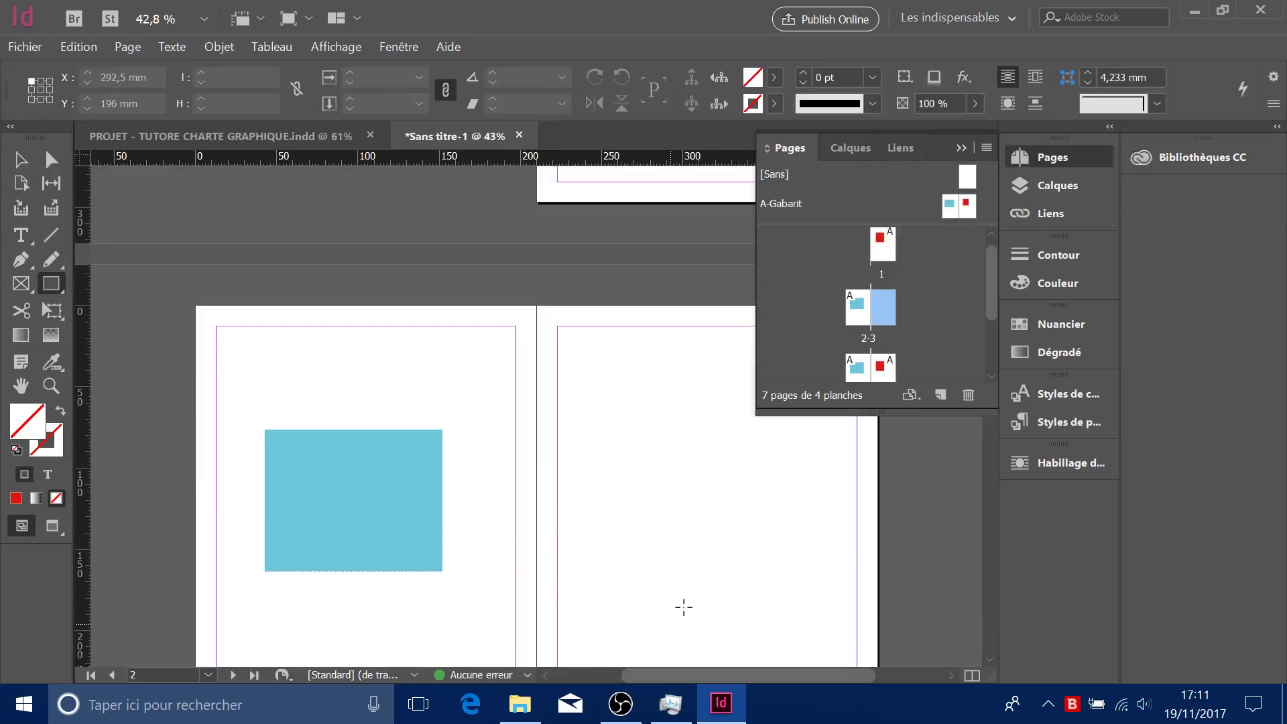
pyautogui.click(968, 177)
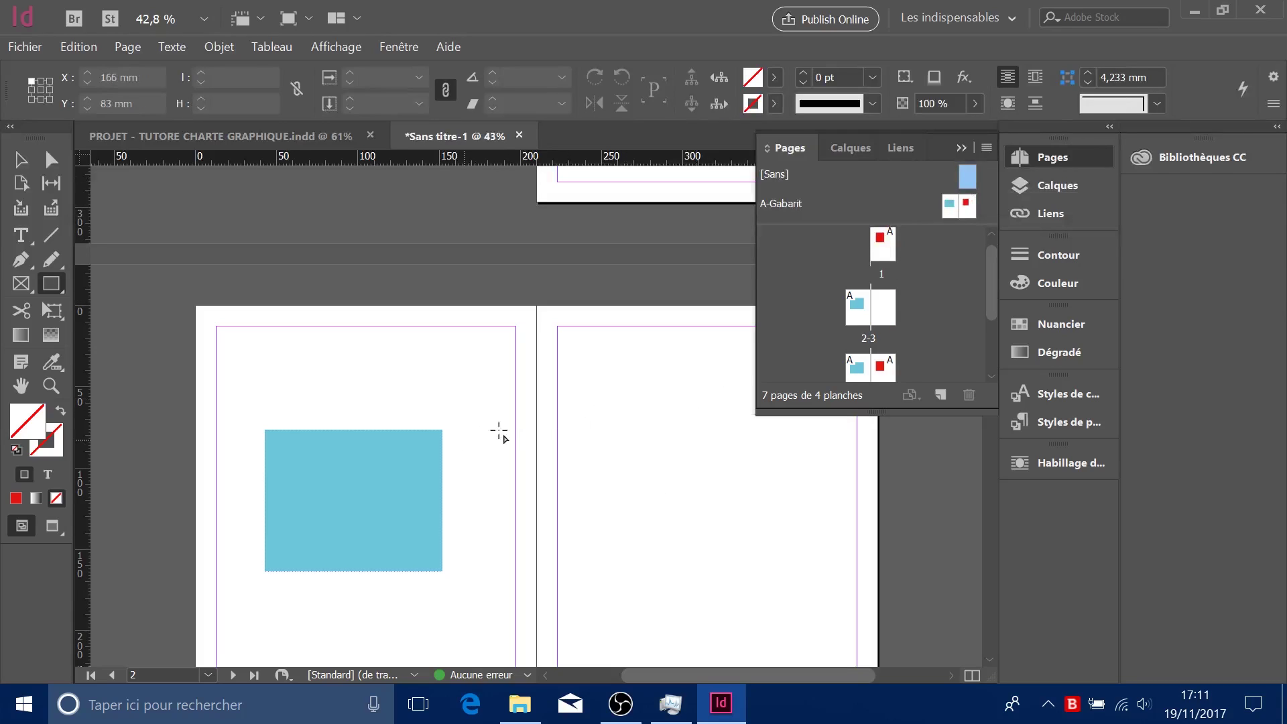
# - Review the master and page-range choices for applying a master to page 2, leaving the settings unapplied
pyautogui.click(851, 318)
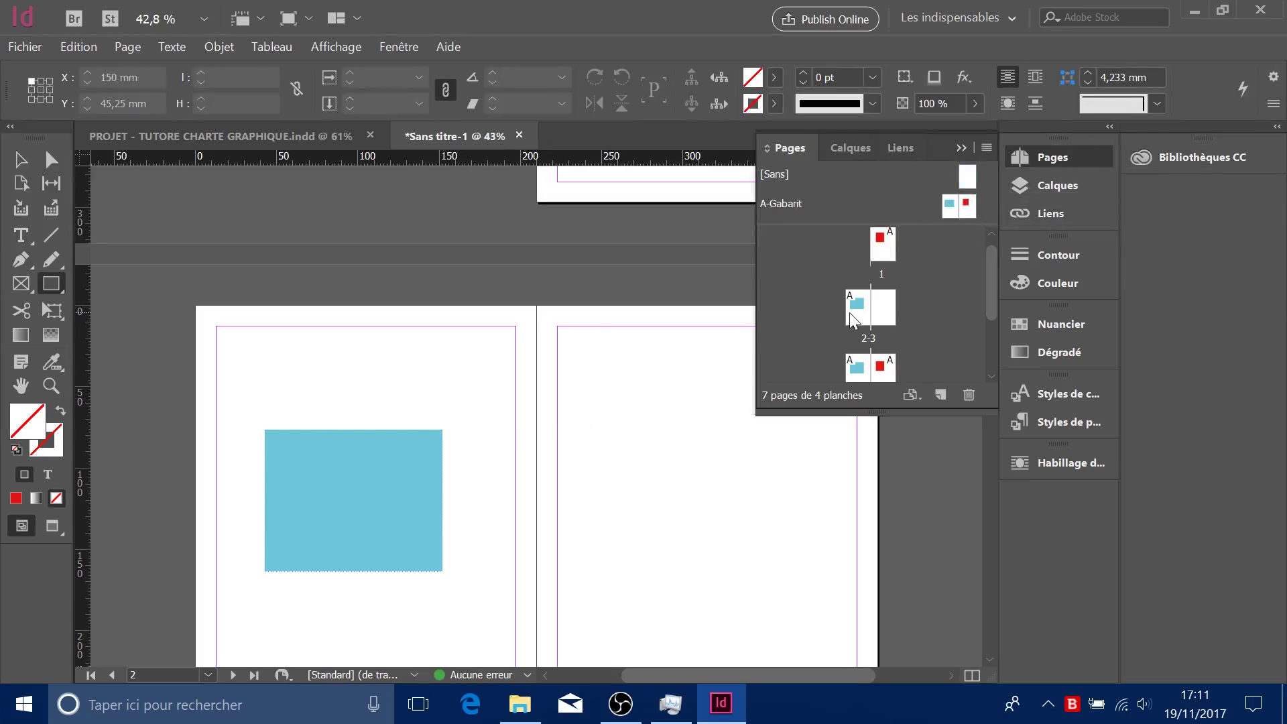
pyautogui.rightClick(851, 318)
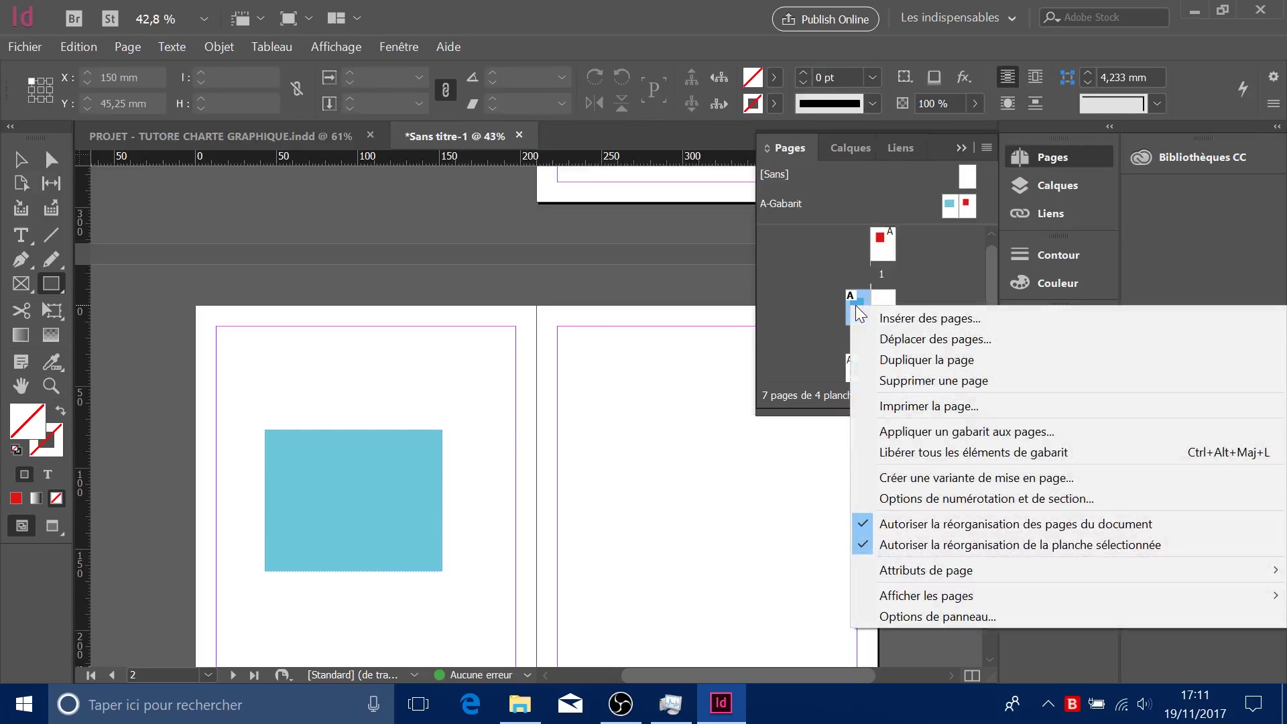
pyautogui.click(952, 432)
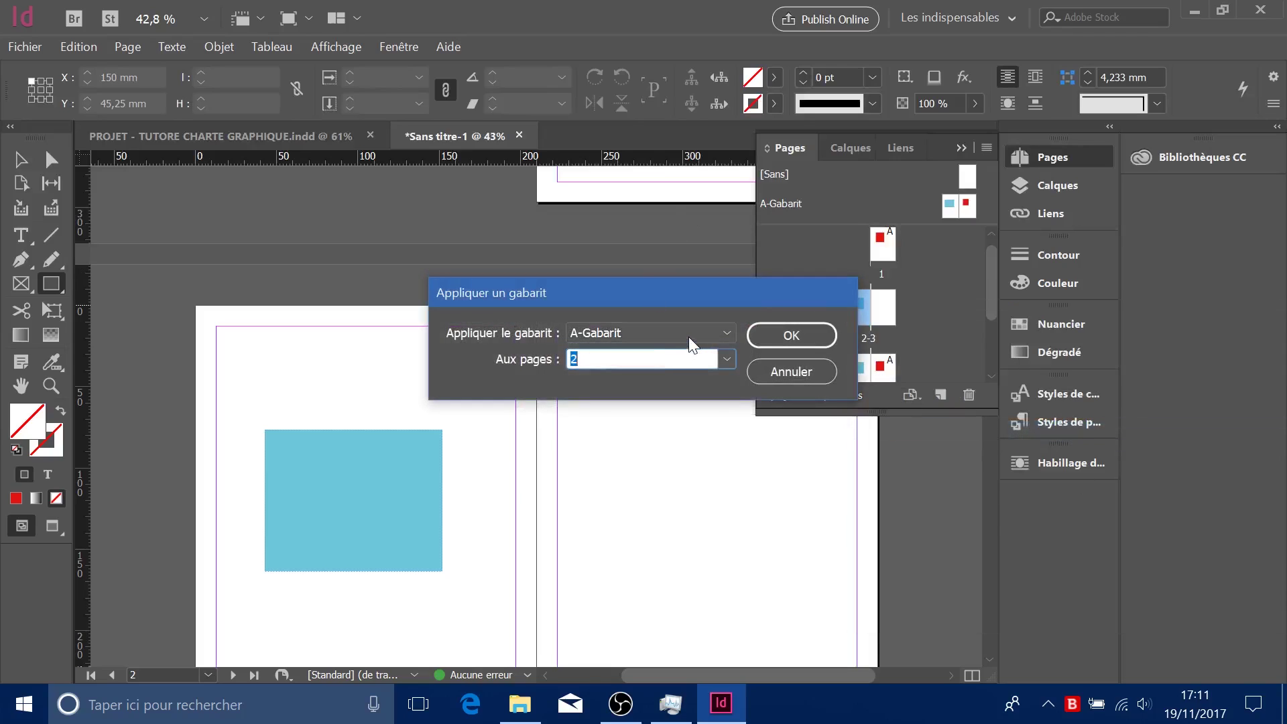
pyautogui.click(693, 345)
pyautogui.click(693, 368)
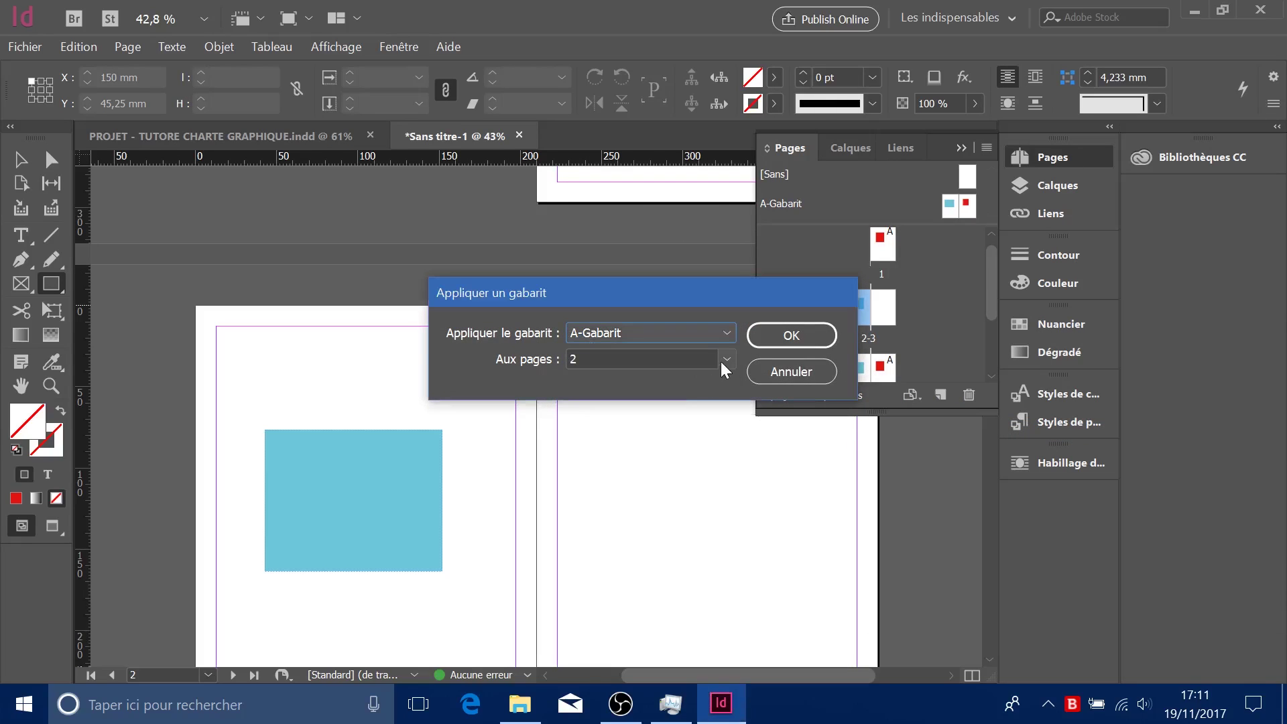
pyautogui.click(727, 360)
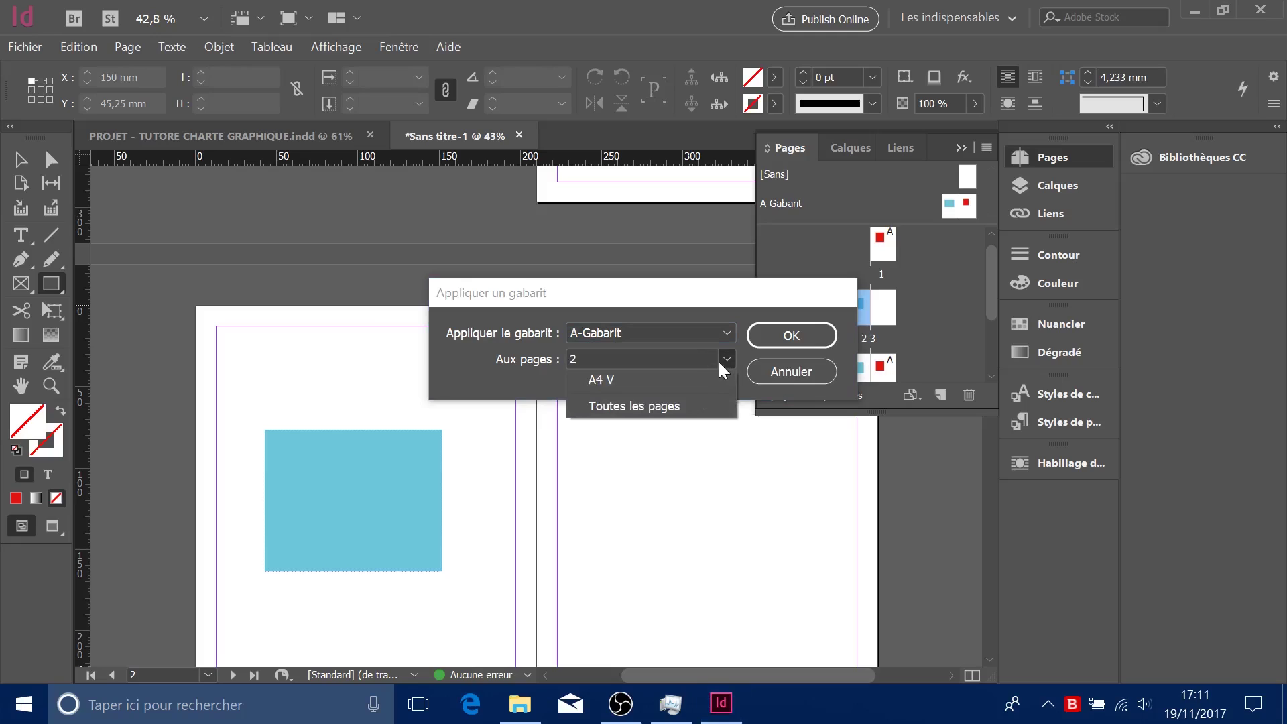
pyautogui.click(775, 381)
pyautogui.click(776, 386)
# - Compare the left and right A-Gabarit master pages with pages 2 and 3
pyautogui.click(967, 206)
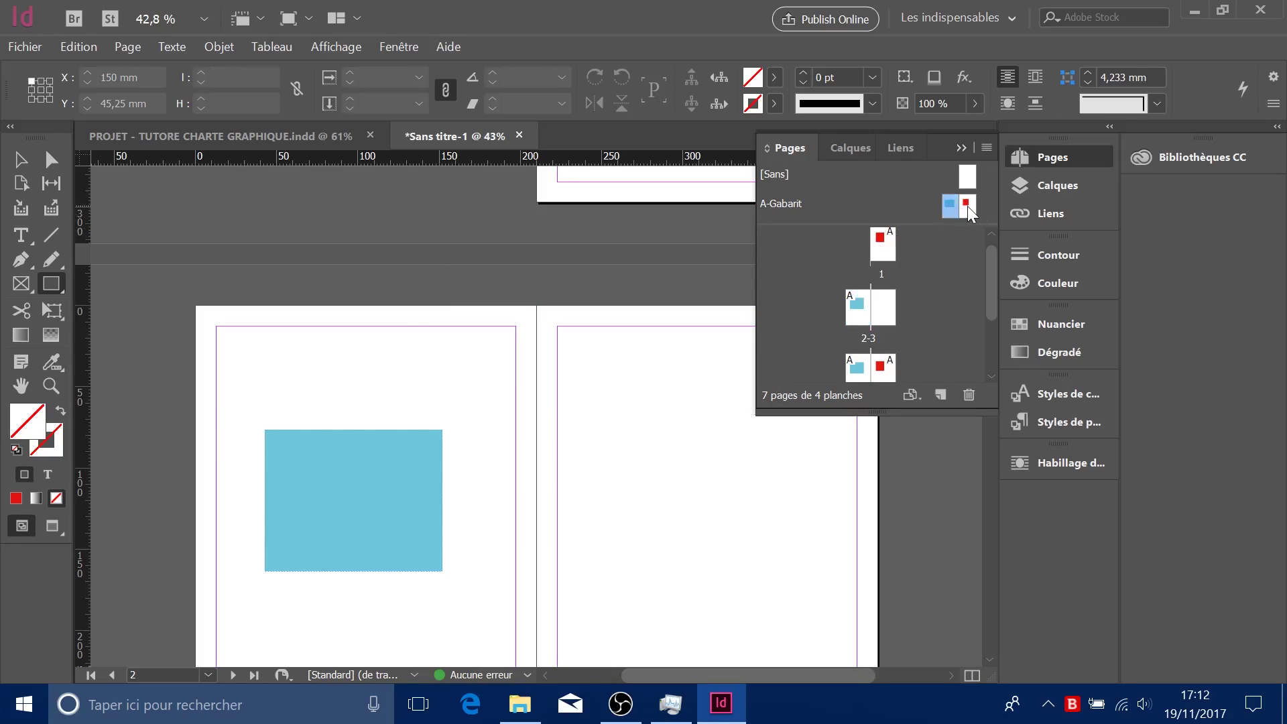
pyautogui.click(950, 206)
pyautogui.click(865, 319)
pyautogui.click(967, 208)
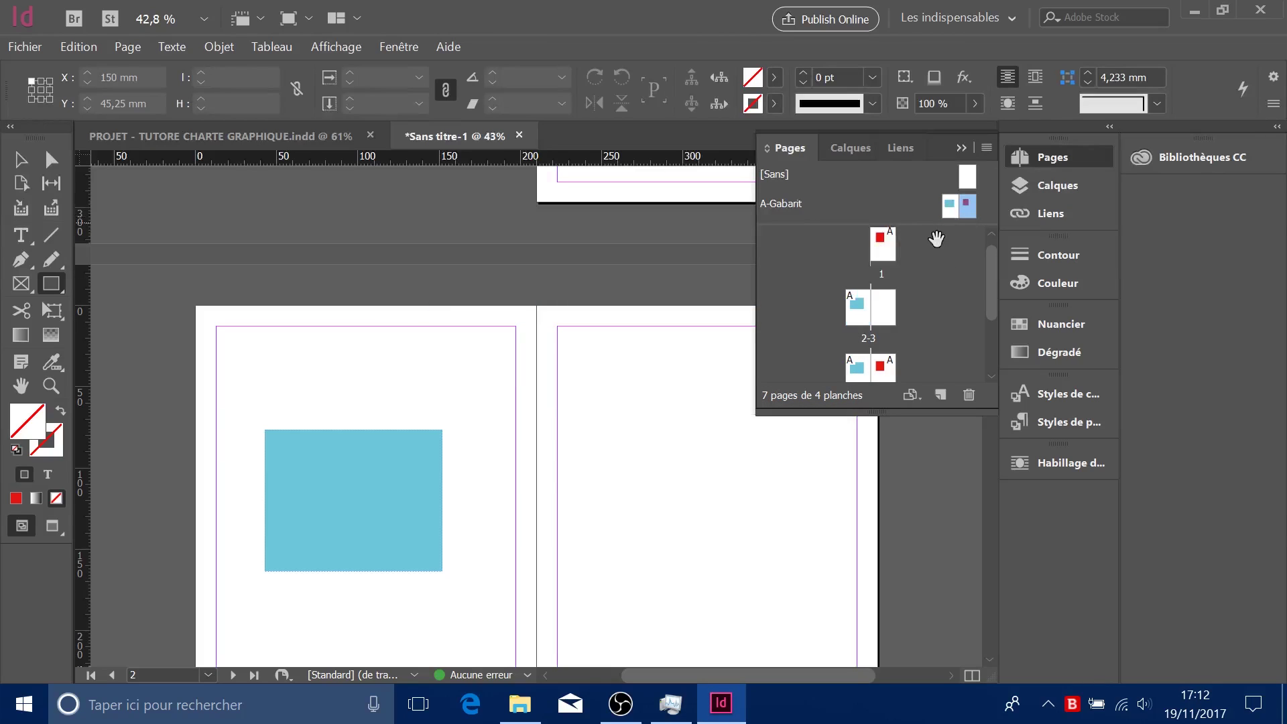
pyautogui.click(883, 307)
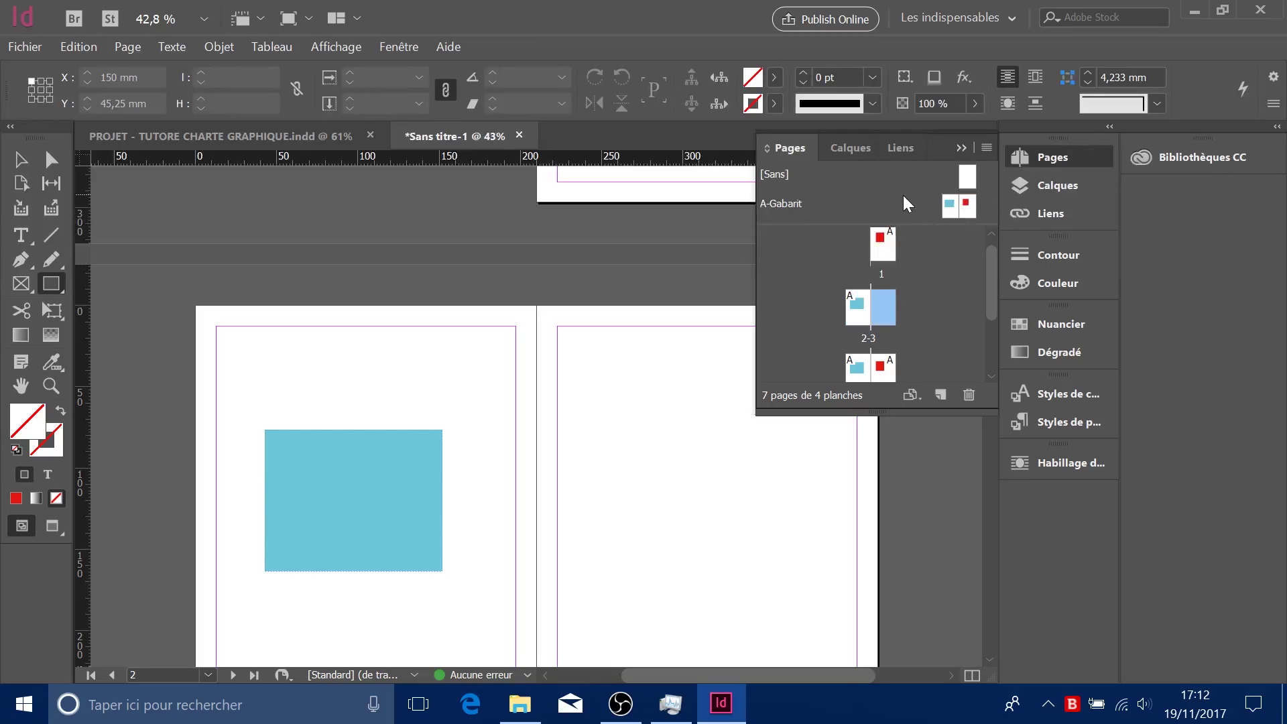
# - Examine the name, source master, page count and page format options for a new master, without creating it
pyautogui.rightClick(870, 208)
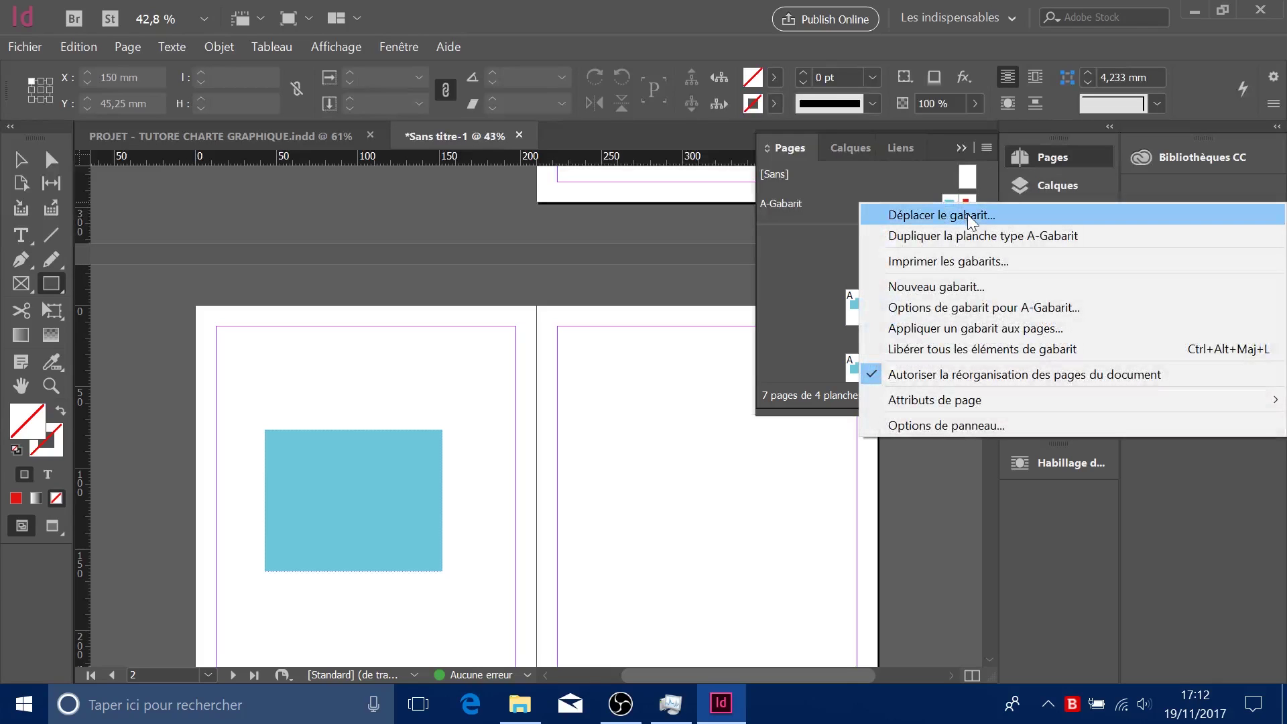
pyautogui.click(1044, 287)
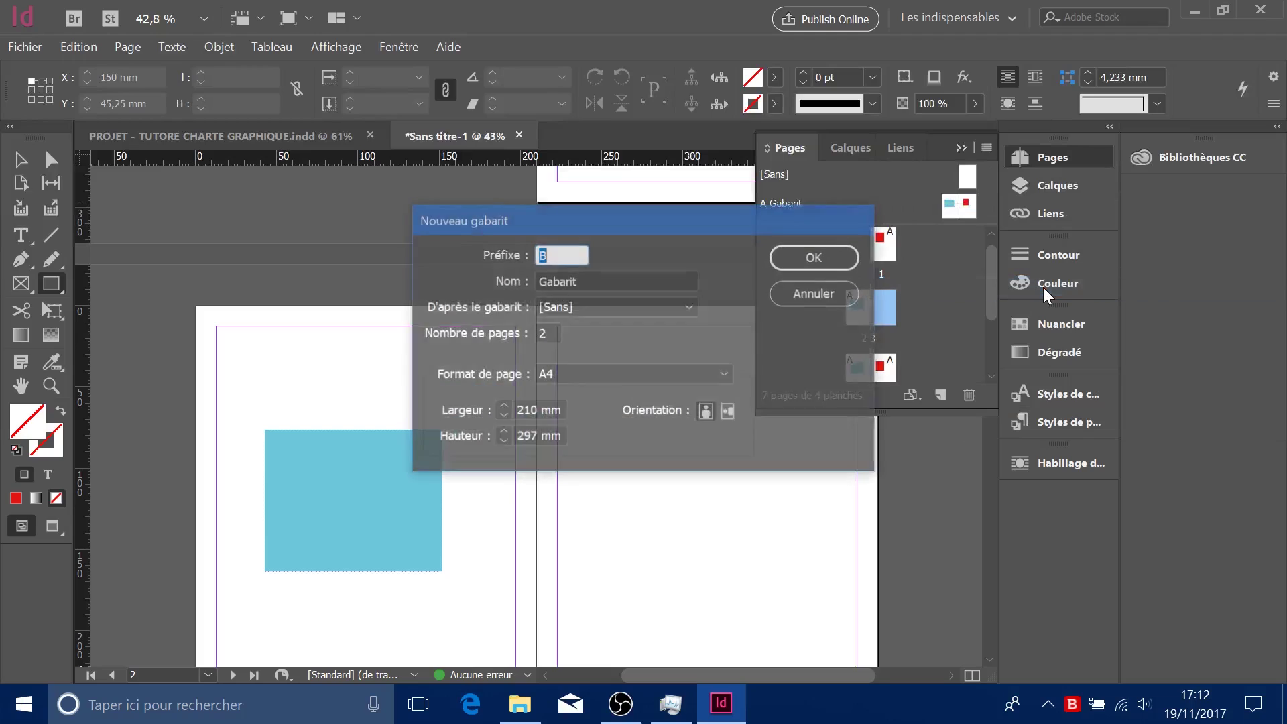
pyautogui.click(607, 284)
pyautogui.doubleClick(607, 284)
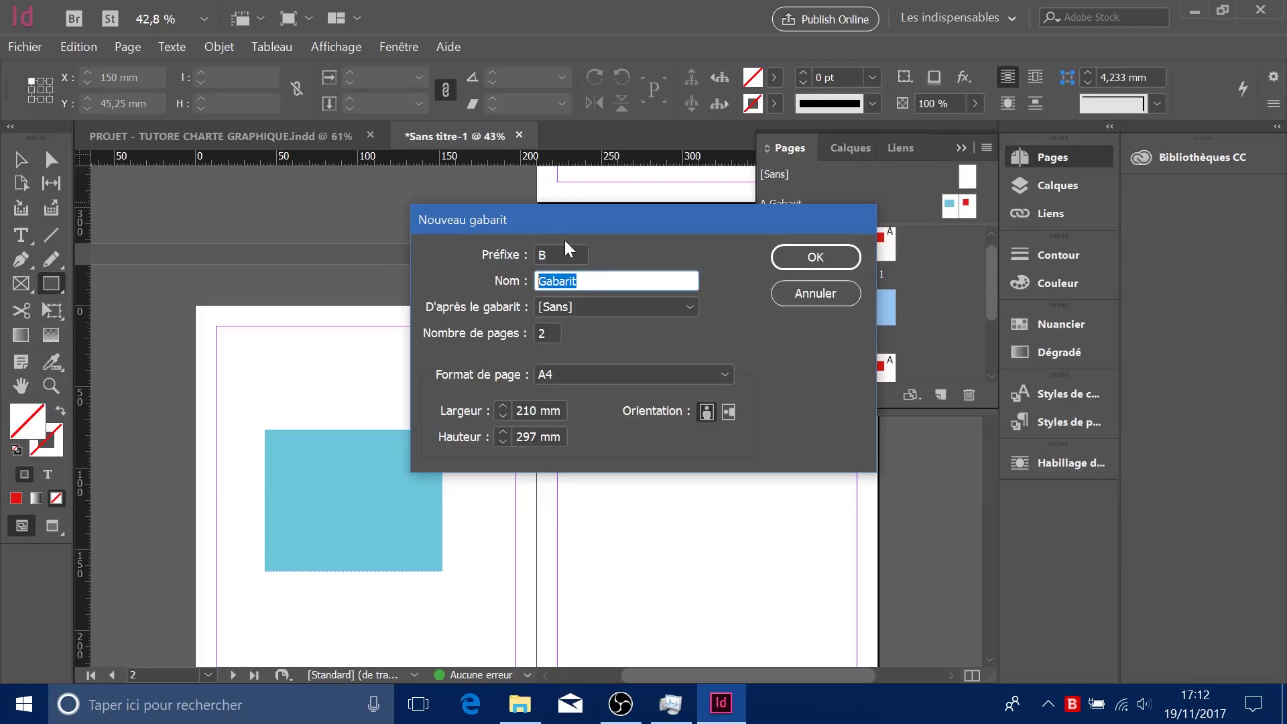
pyautogui.click(582, 314)
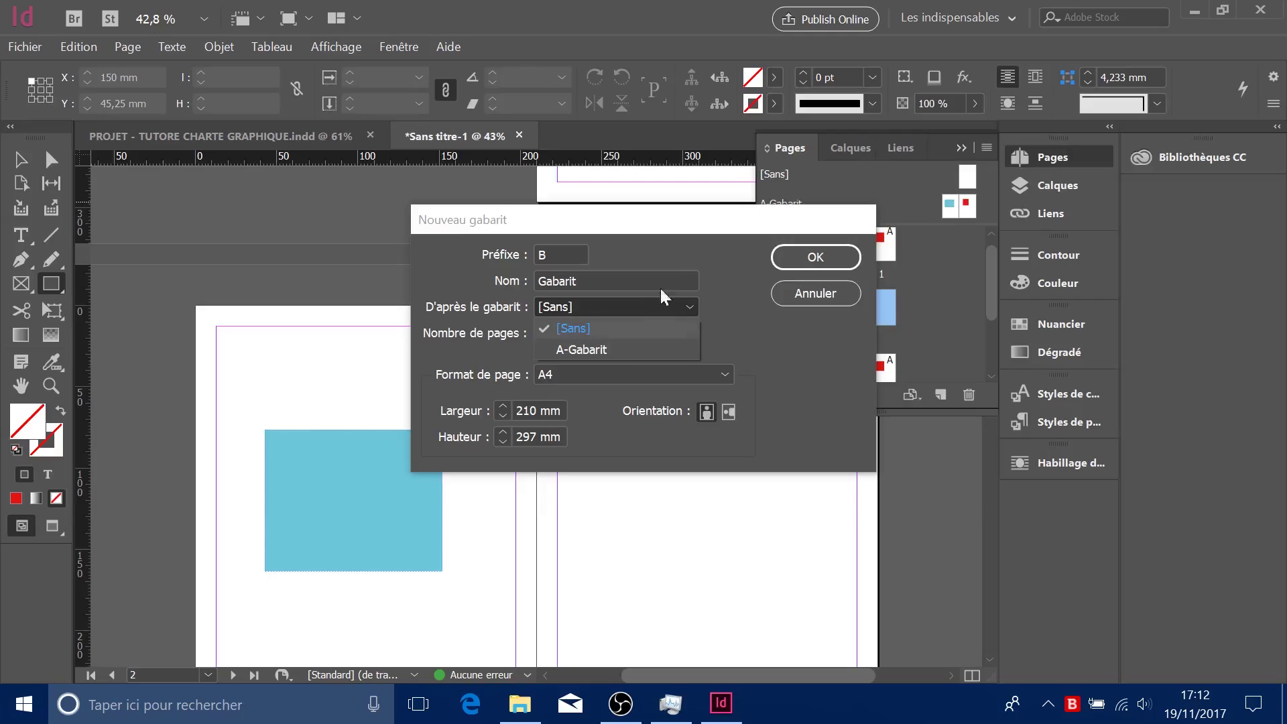
pyautogui.click(666, 266)
pyautogui.click(557, 326)
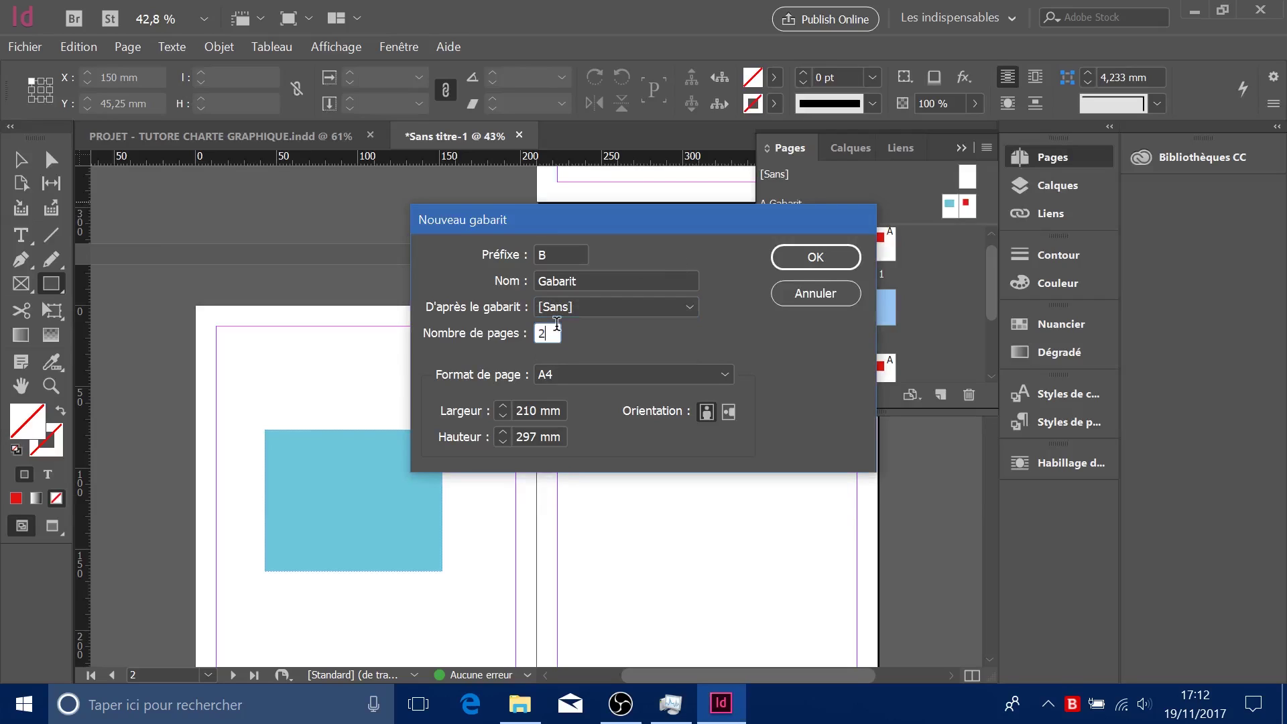
pyautogui.click(636, 376)
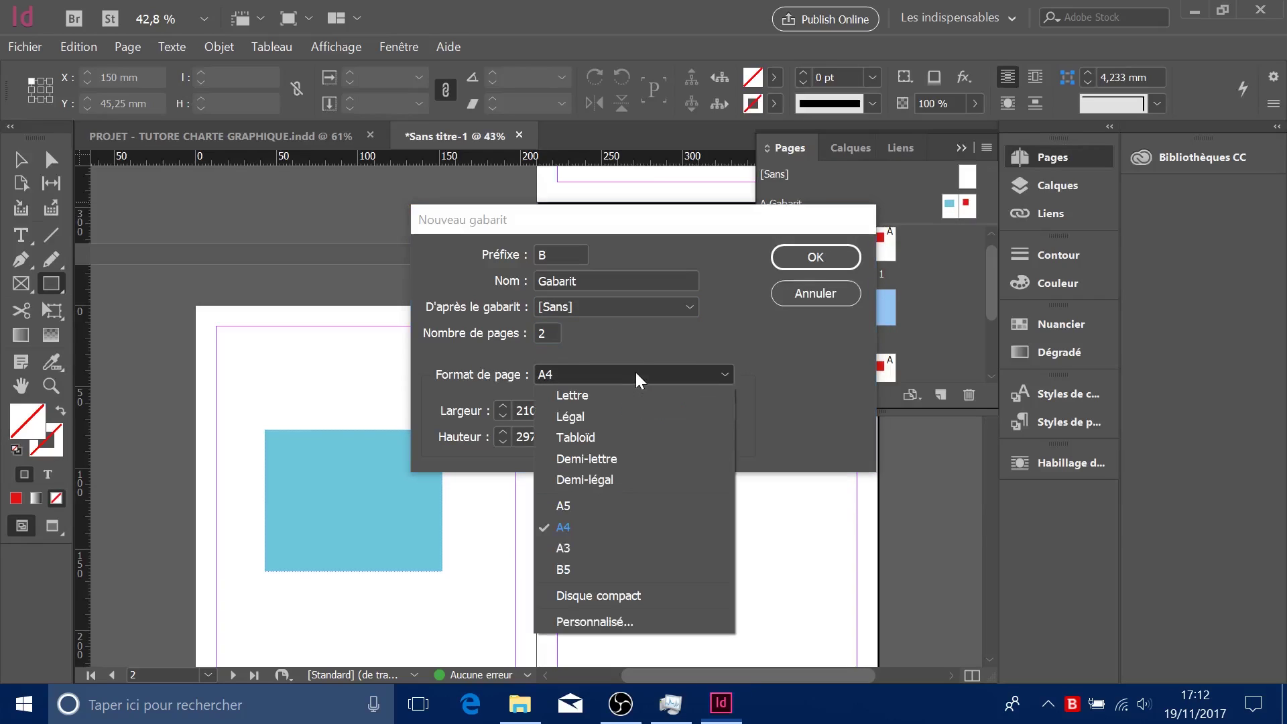
pyautogui.click(635, 375)
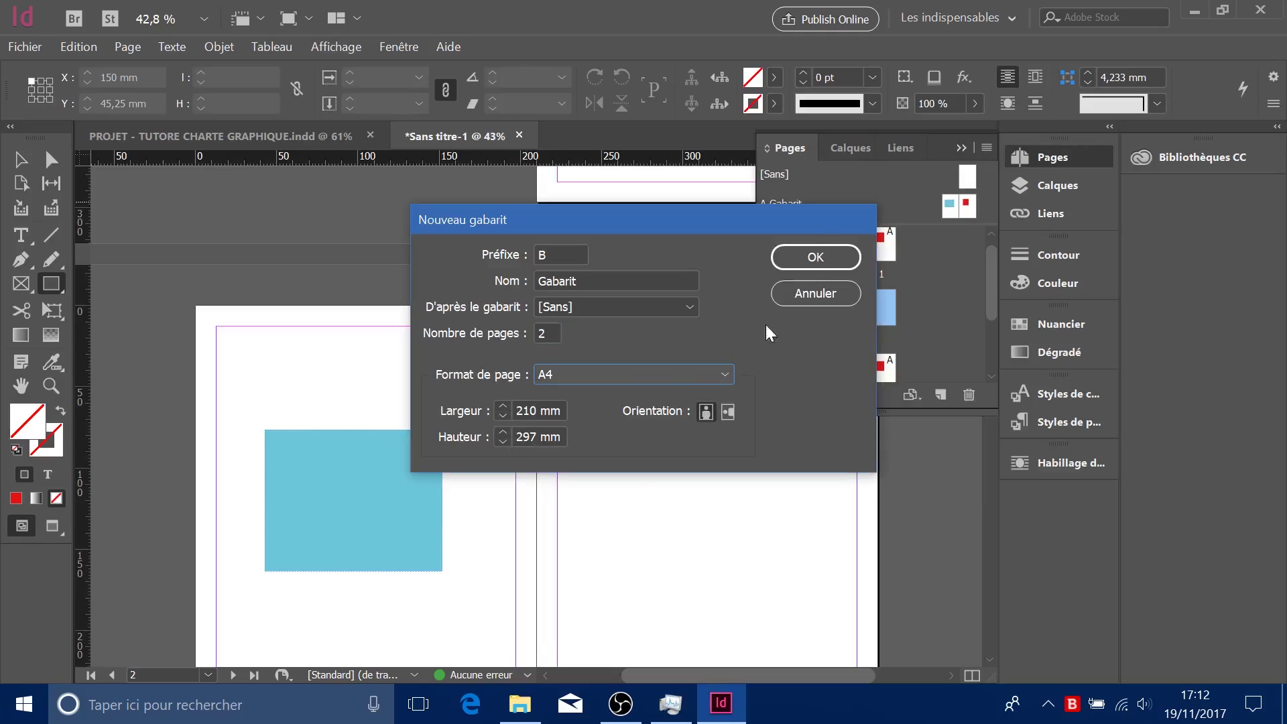
pyautogui.click(835, 295)
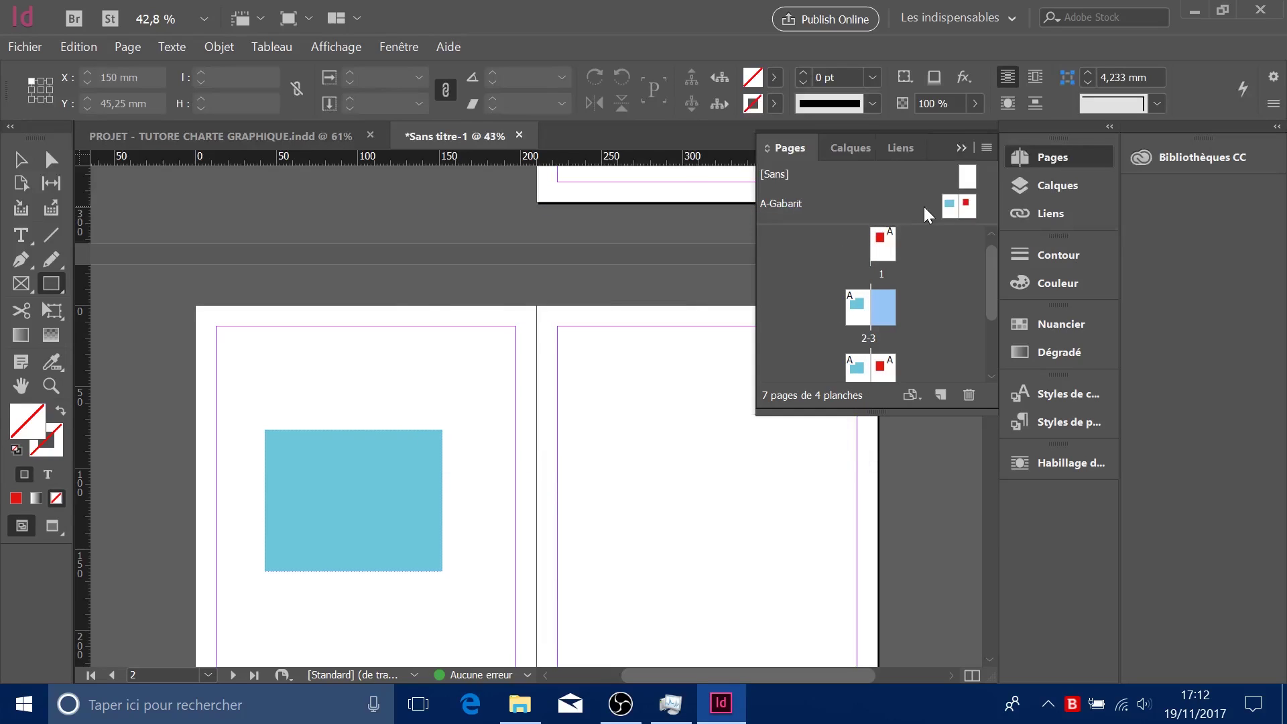
# - Compare the document's page list with its layer list, ending on the layers
pyautogui.click(850, 147)
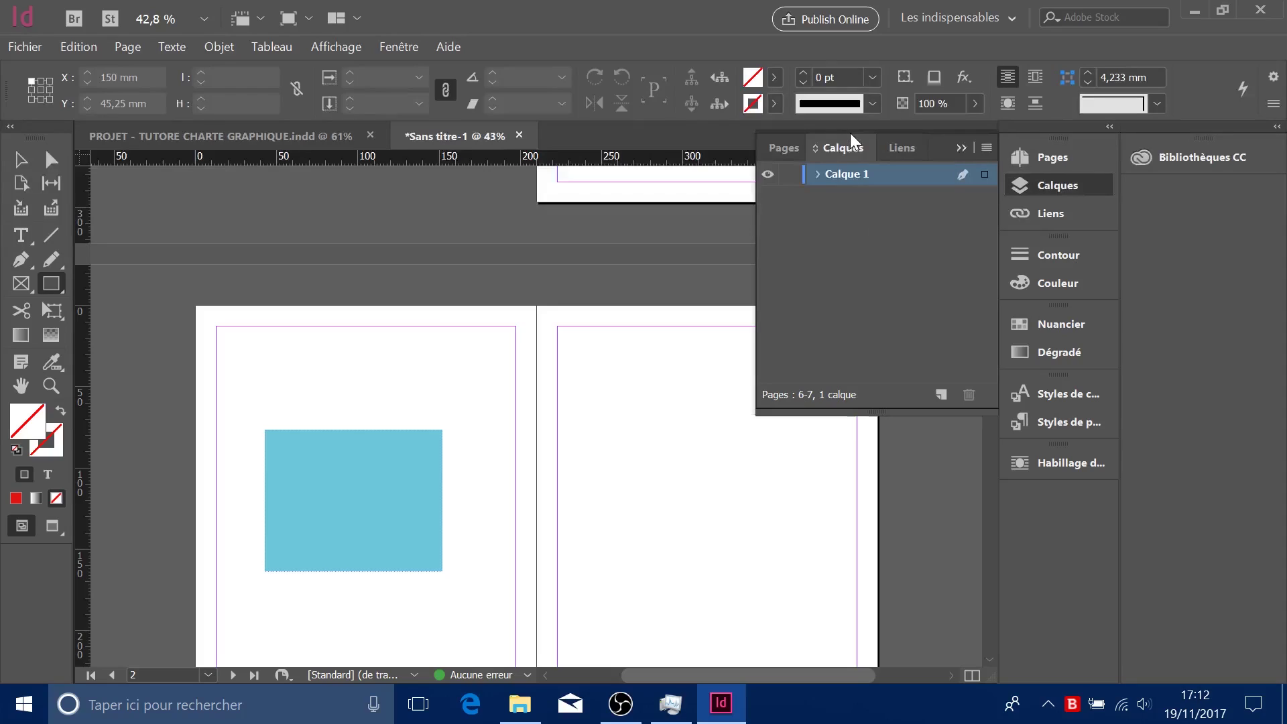
pyautogui.click(781, 150)
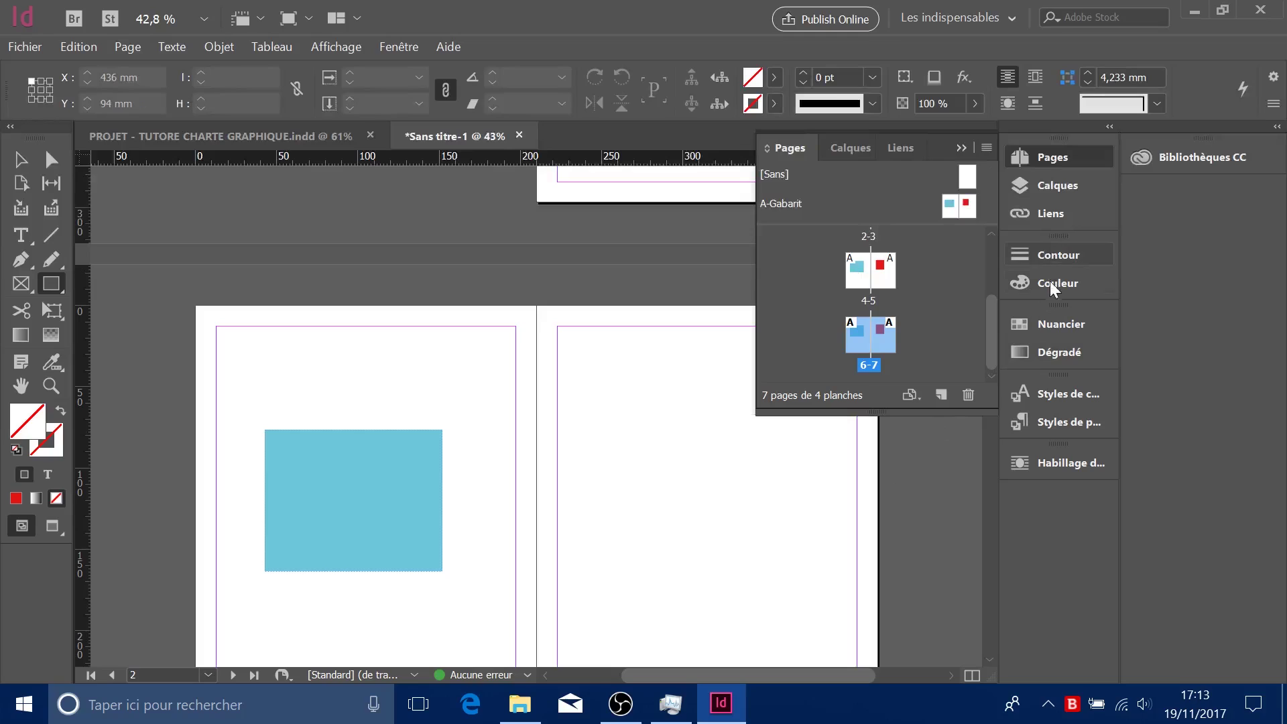
pyautogui.click(848, 149)
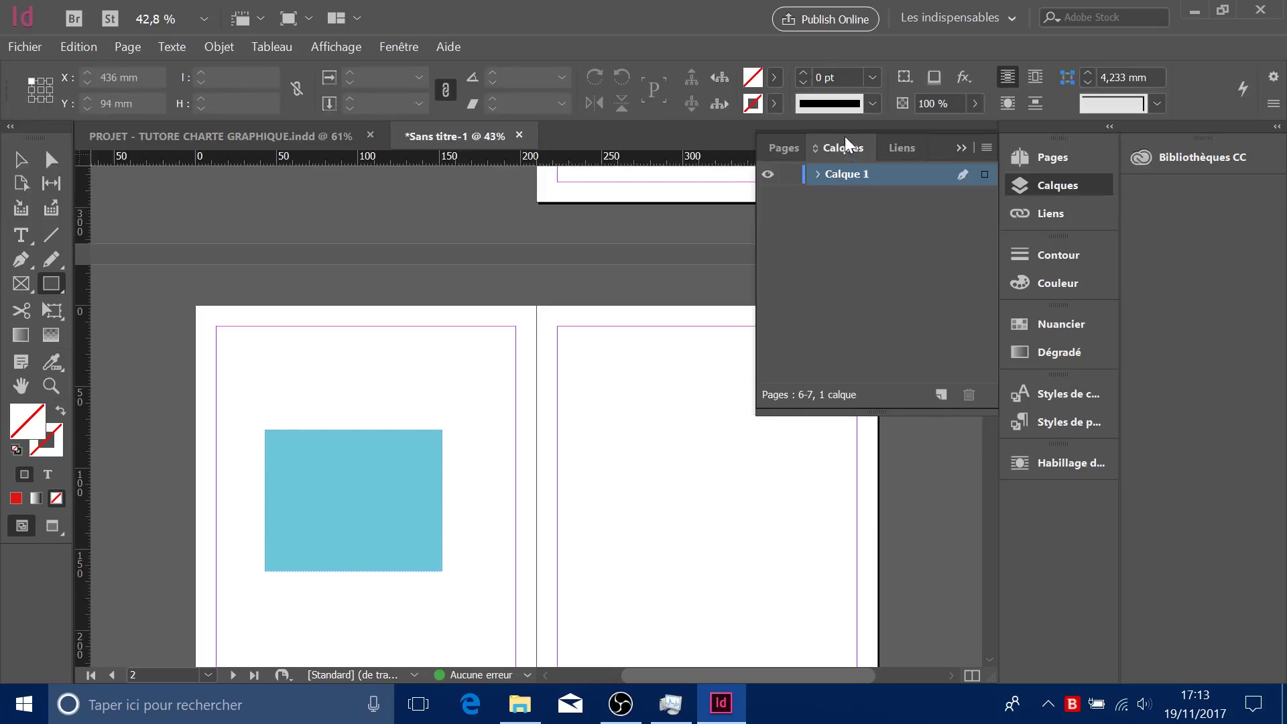
pyautogui.click(786, 147)
pyautogui.moveTo(787, 203); pyautogui.dragTo(894, 275)
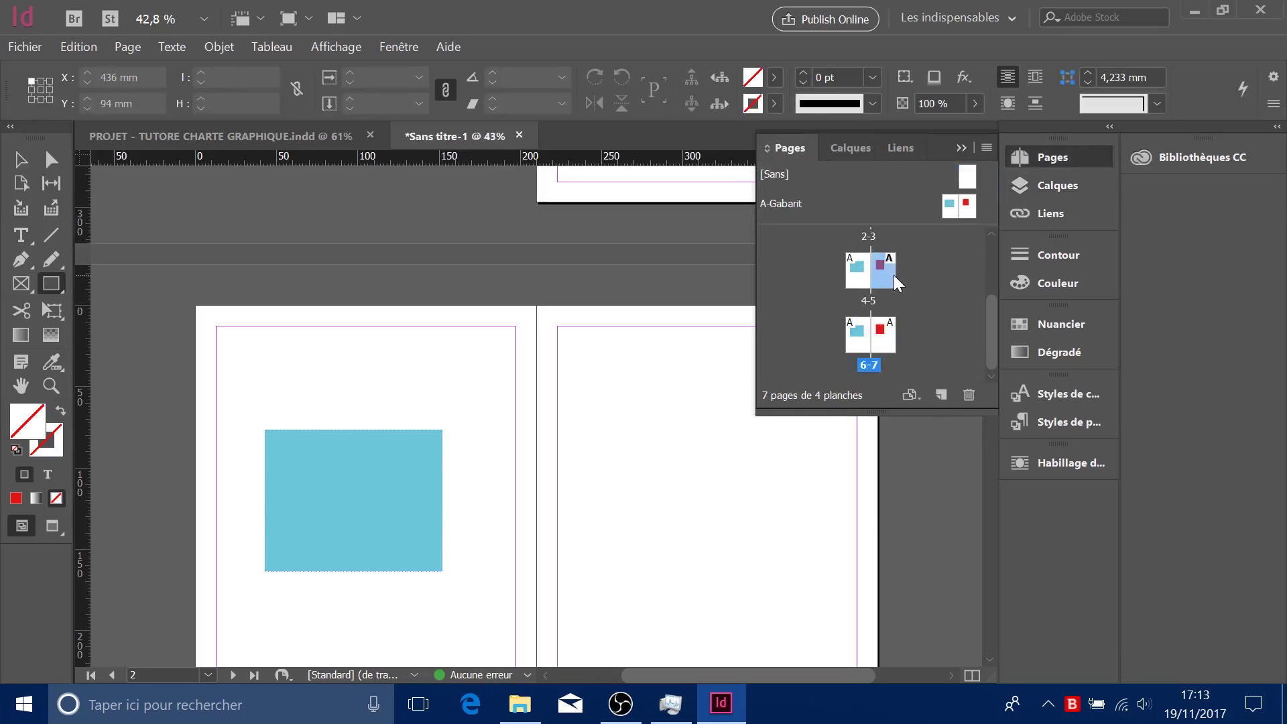
pyautogui.click(849, 139)
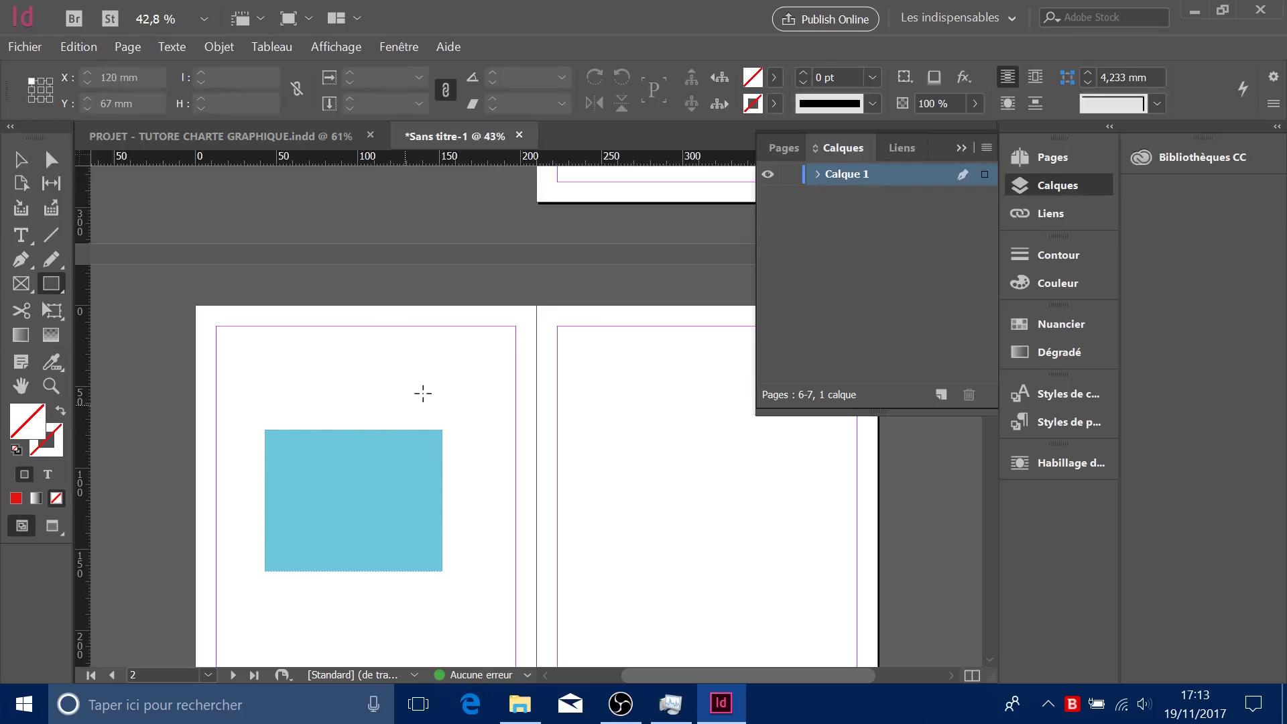
# - Draw a rectangle about 73 by 48 mm below the red one on page 7 and fill it with yellow d9da00
pyautogui.moveTo(517, 378); pyautogui.dragTo(525, 388)
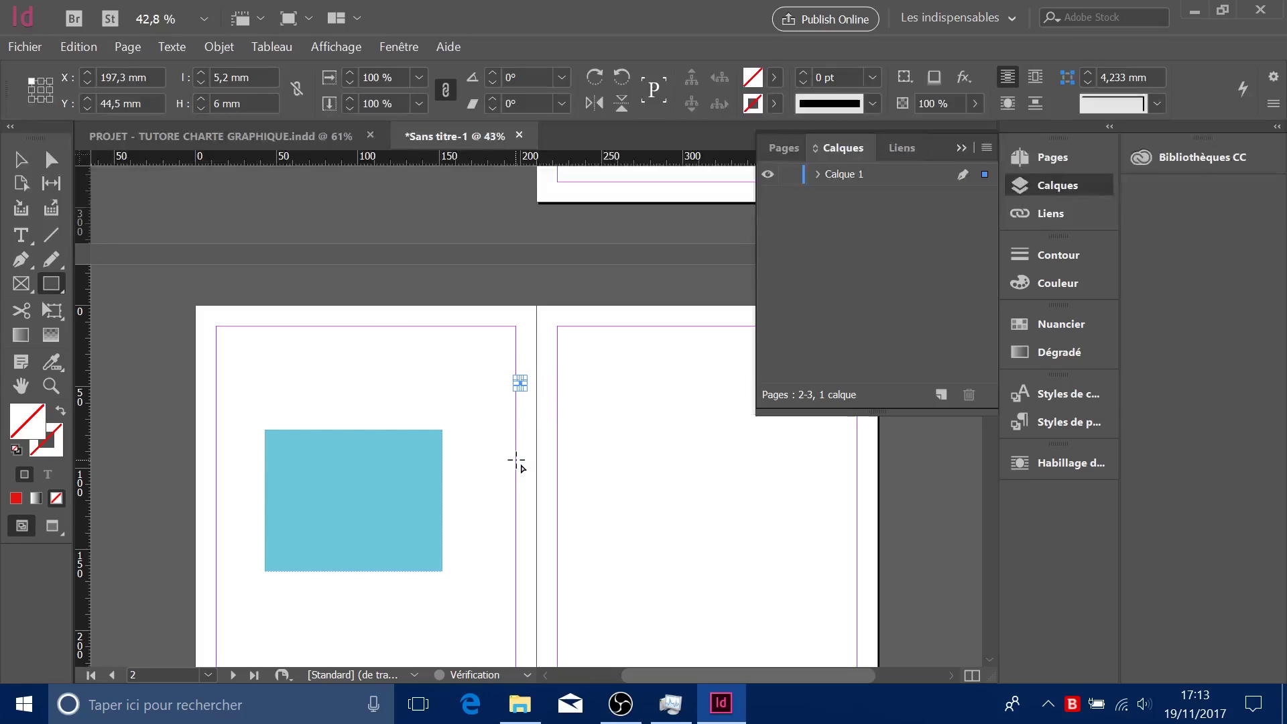
pyautogui.scroll(-15, 516, 465)
pyautogui.scroll(1, 731, 402)
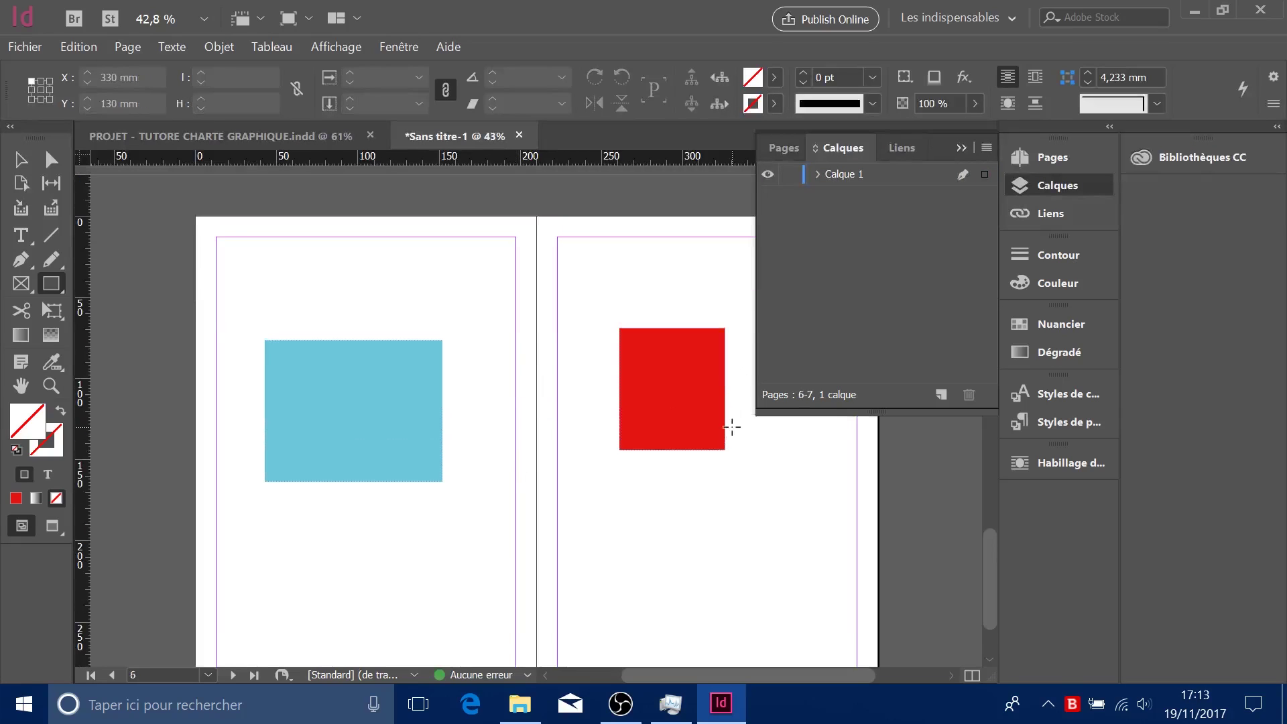
pyautogui.moveTo(808, 520); pyautogui.dragTo(690, 597)
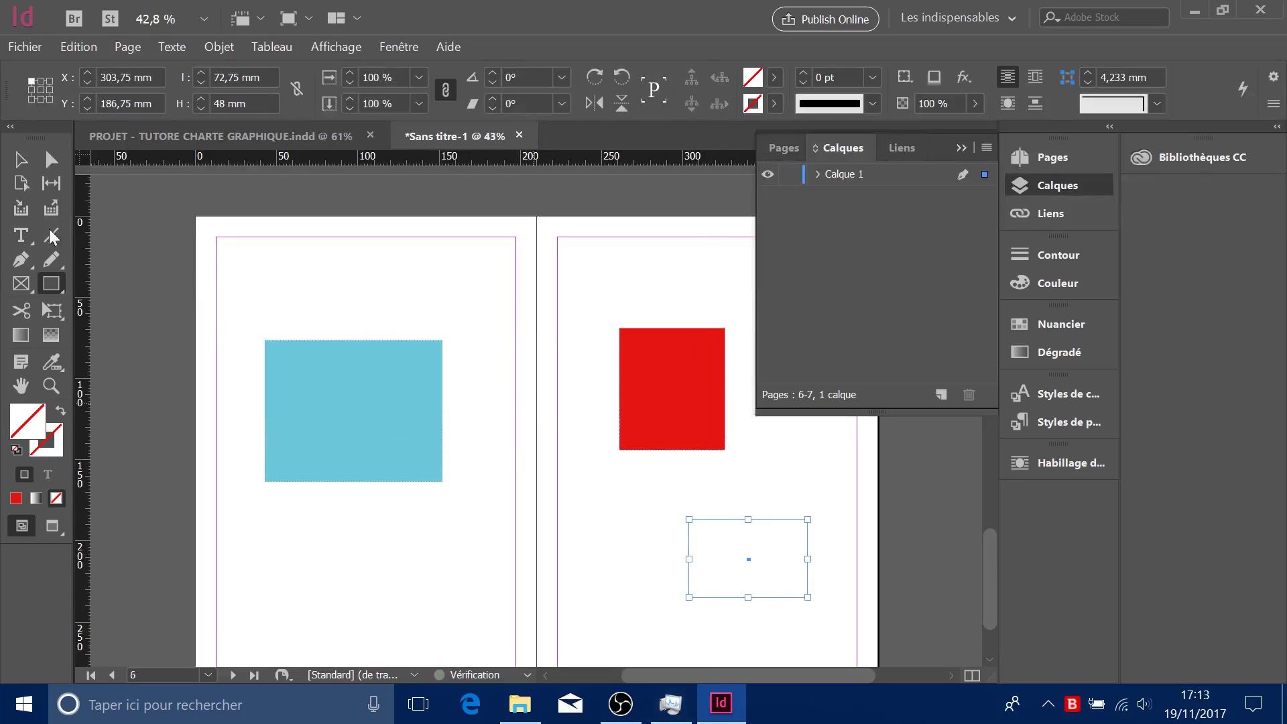
pyautogui.doubleClick(16, 425)
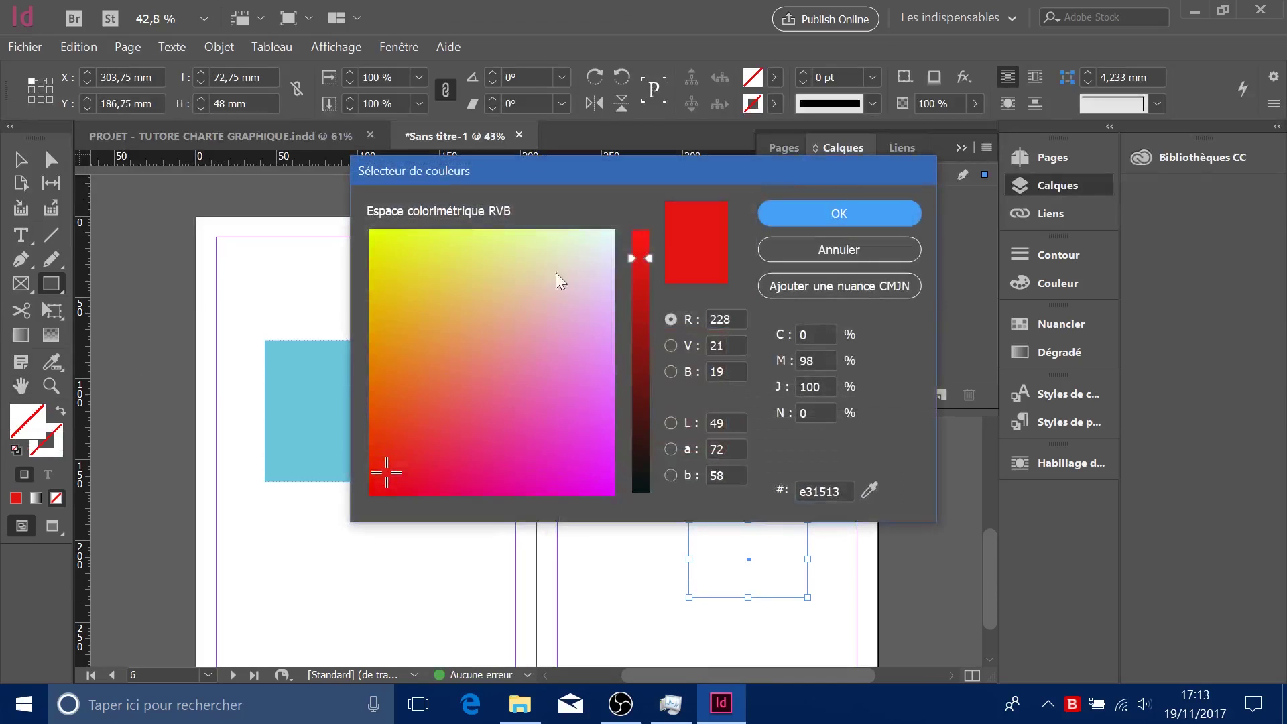
pyautogui.moveTo(557, 272); pyautogui.dragTo(307, 179)
pyautogui.click(902, 210)
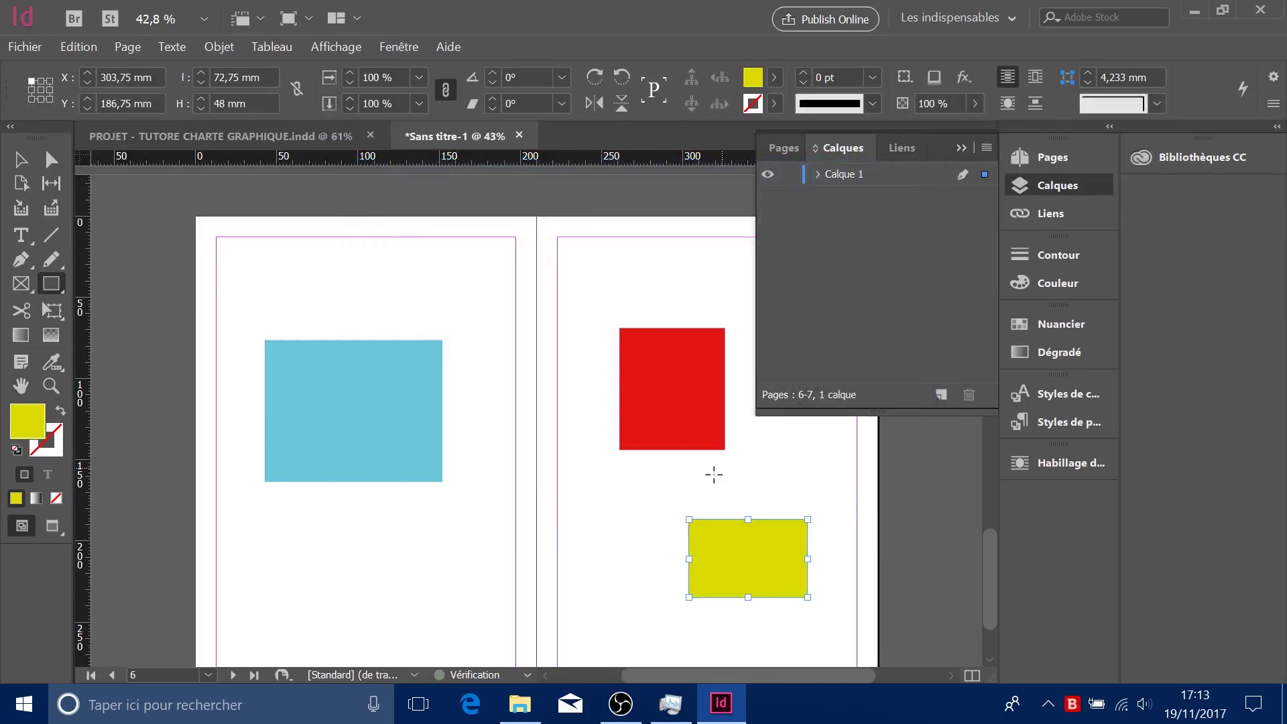
# - Draw a rectangle about 65 by 58 mm partly covering the yellow one and fill it with green
pyautogui.moveTo(637, 485); pyautogui.dragTo(742, 580)
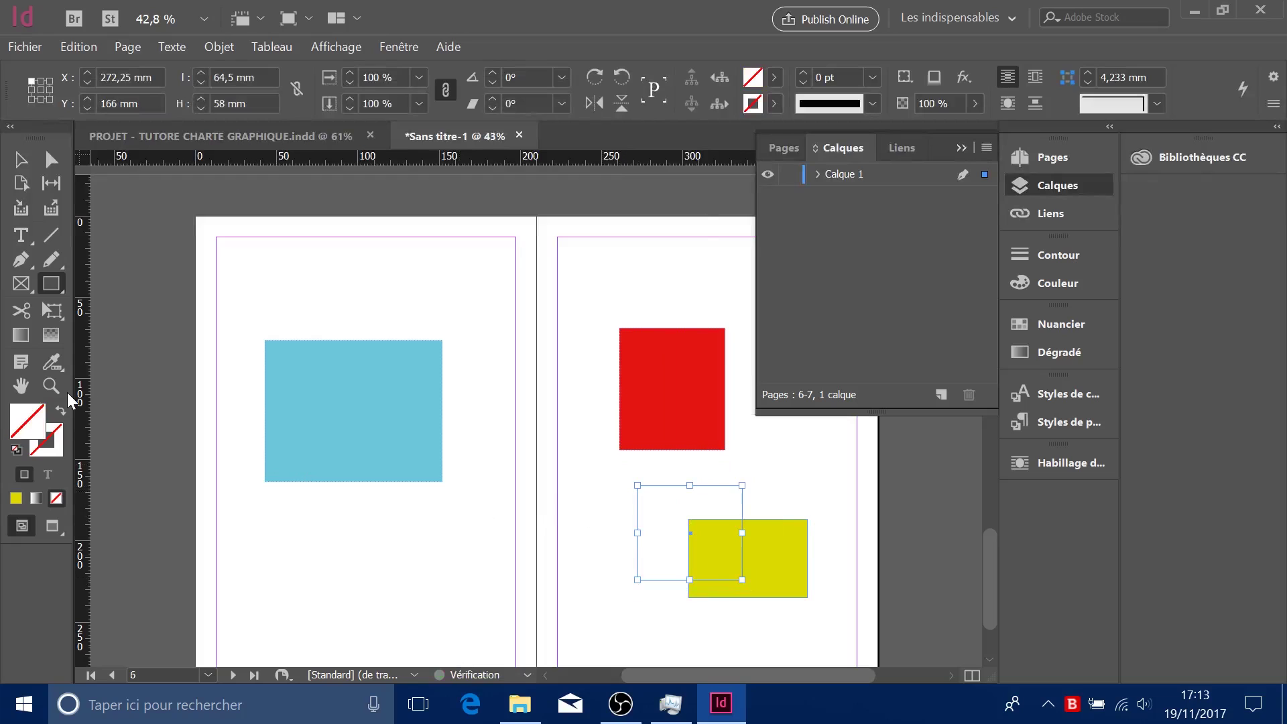
pyautogui.doubleClick(27, 421)
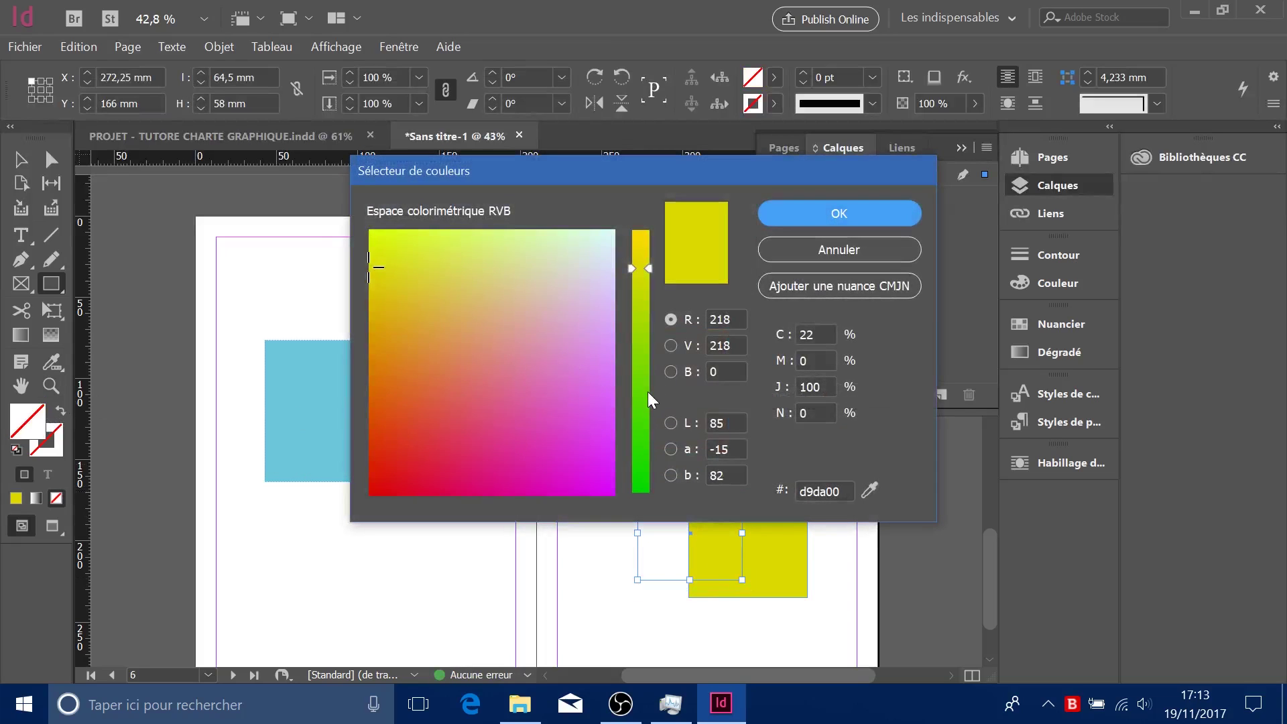
pyautogui.moveTo(647, 391); pyautogui.dragTo(634, 517)
pyautogui.click(824, 216)
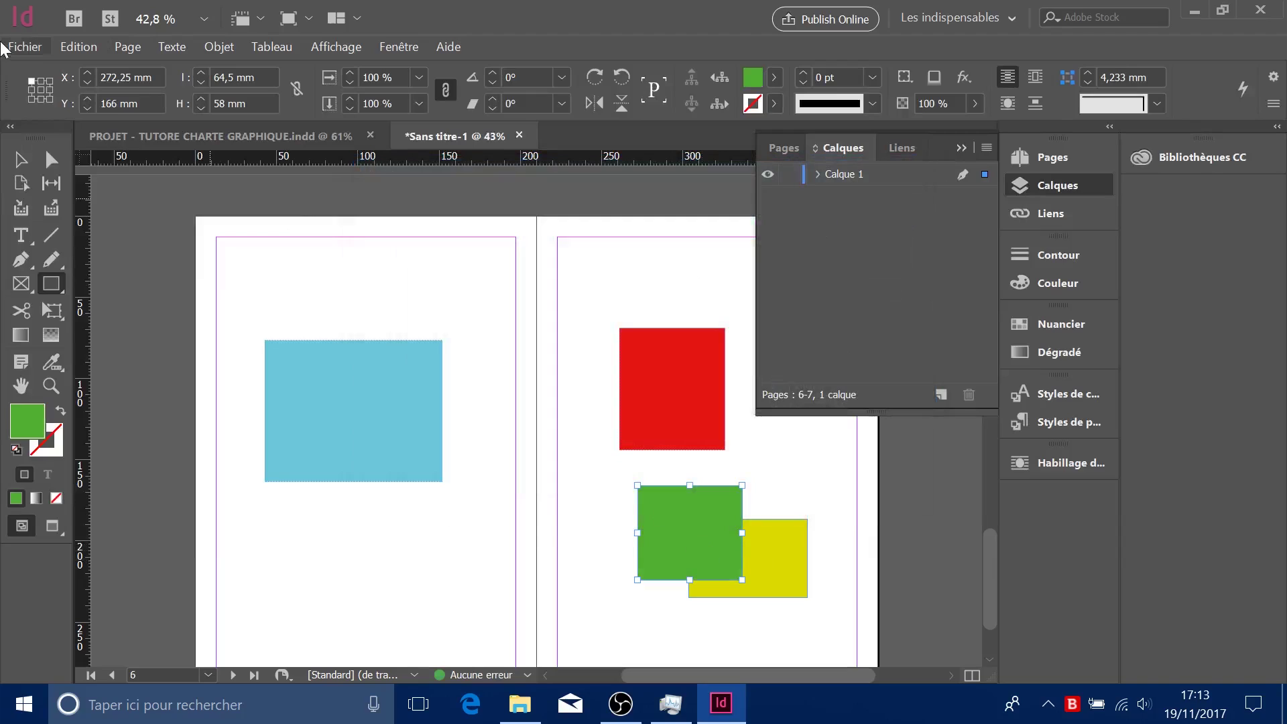
# - Expand Calque 1, move the green rectangle beneath the yellow one in the stacking order, and select both
pyautogui.click(21, 159)
pyautogui.click(767, 556)
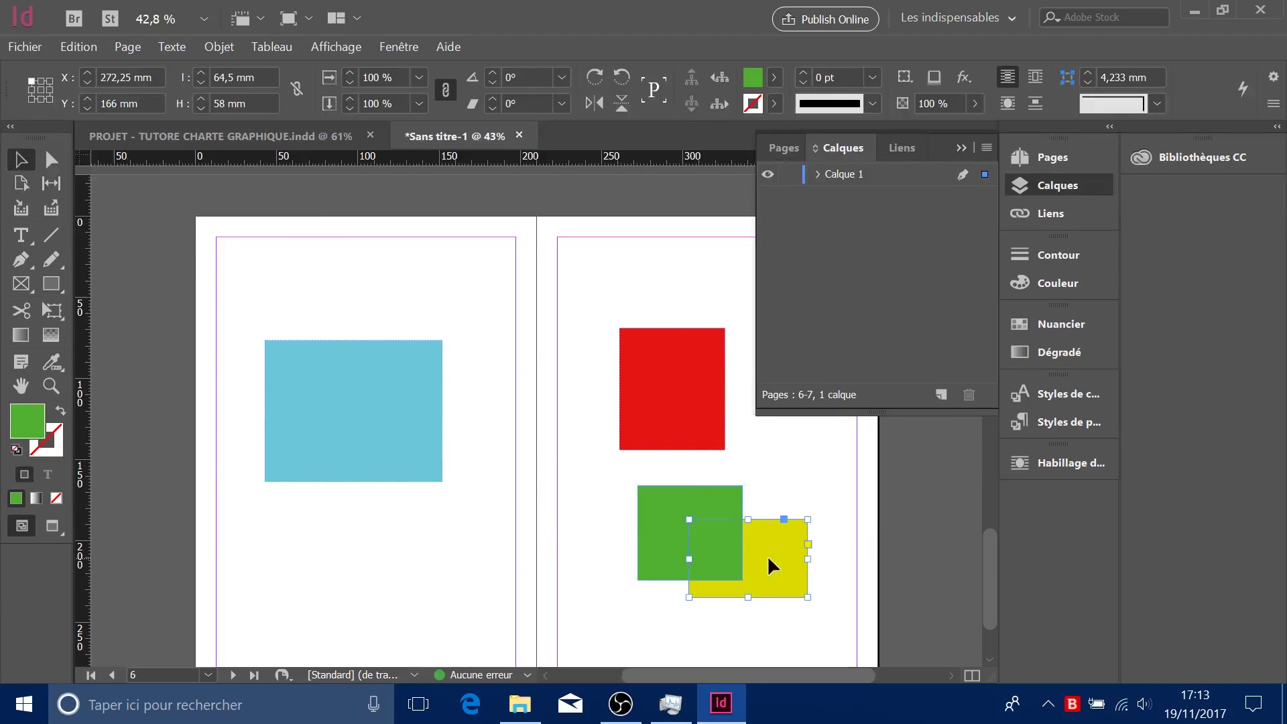
pyautogui.click(697, 509)
pyautogui.click(805, 475)
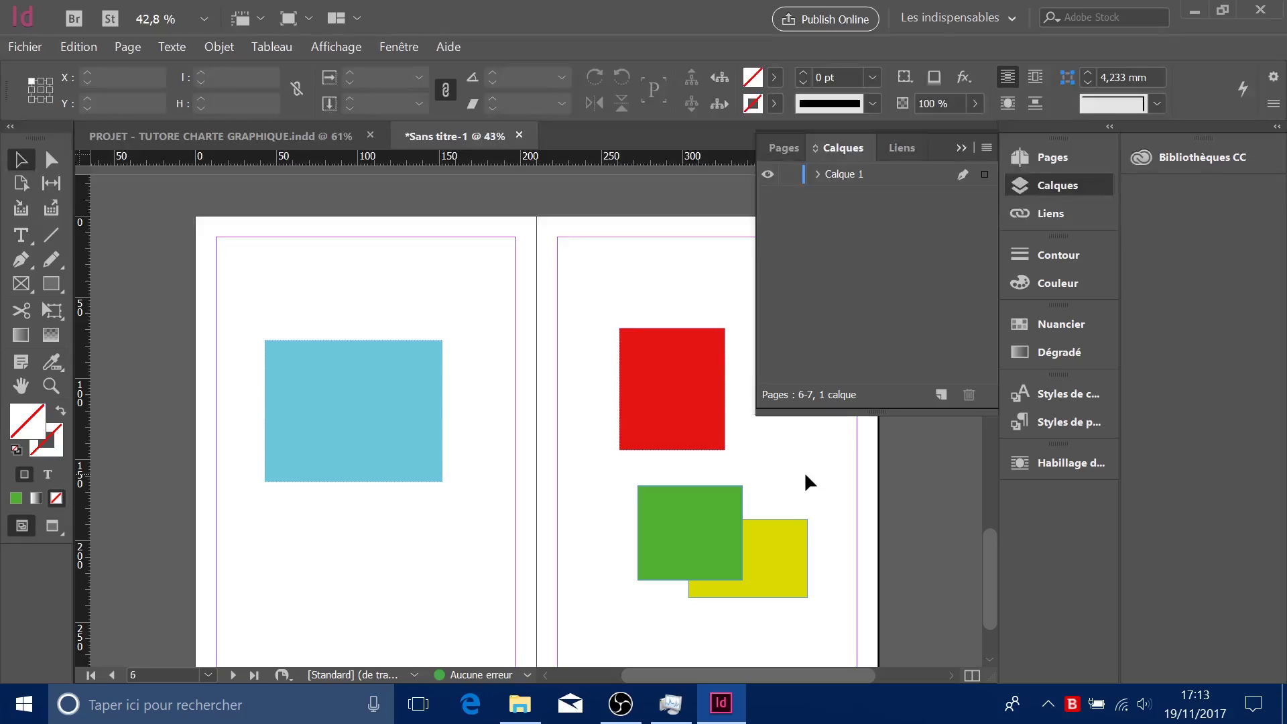
pyautogui.click(818, 174)
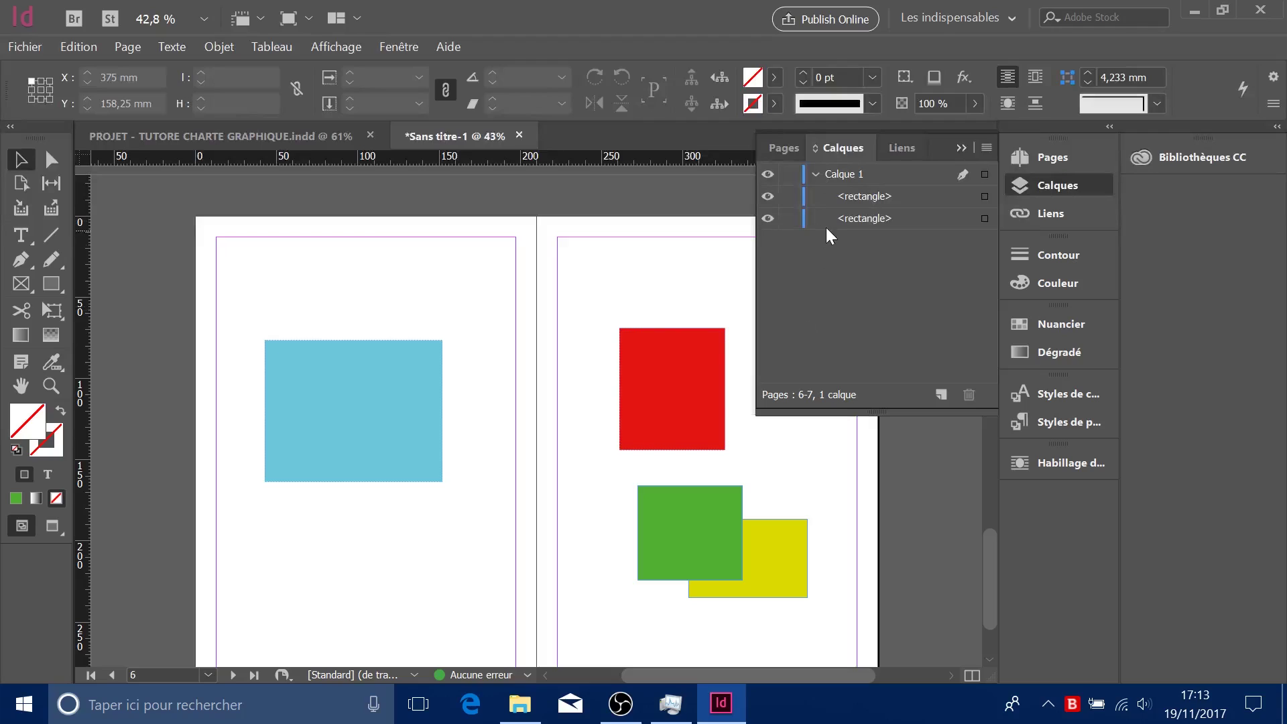
pyautogui.moveTo(842, 196); pyautogui.dragTo(874, 228)
pyautogui.moveTo(769, 510); pyautogui.dragTo(642, 541)
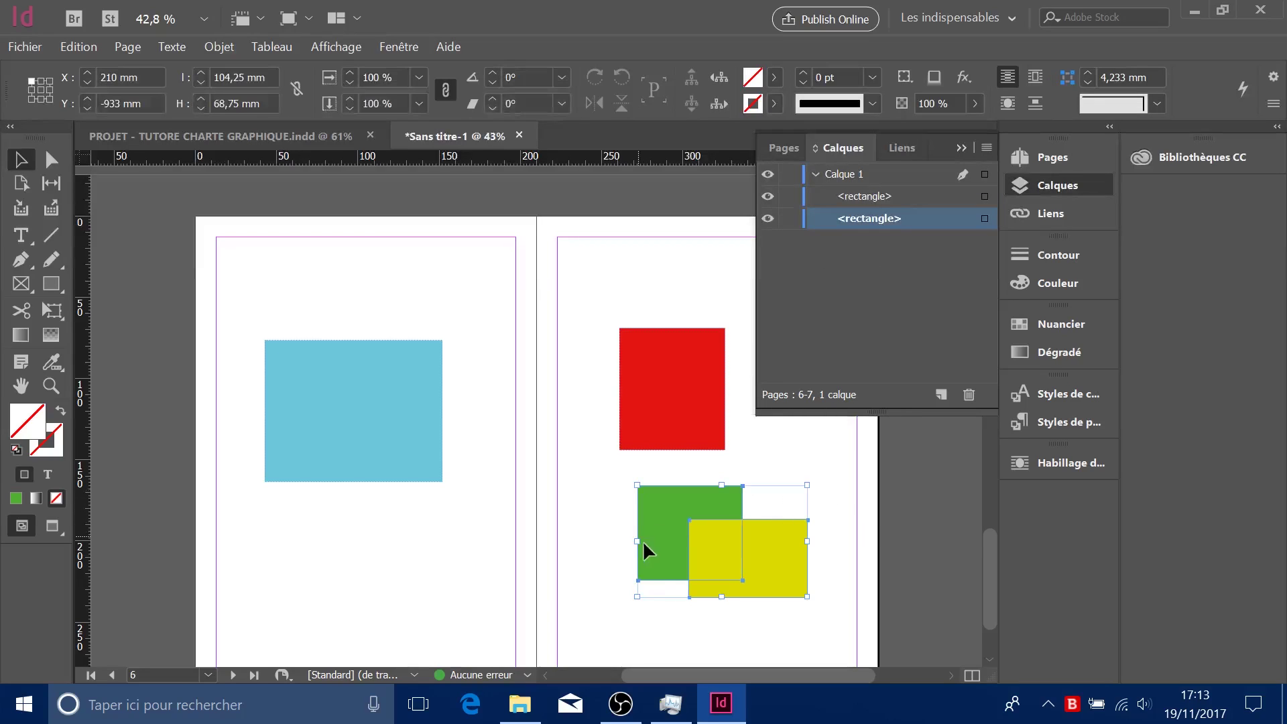
# - Compare the document's layer list with its list of linked files, ending on the links
pyautogui.click(895, 145)
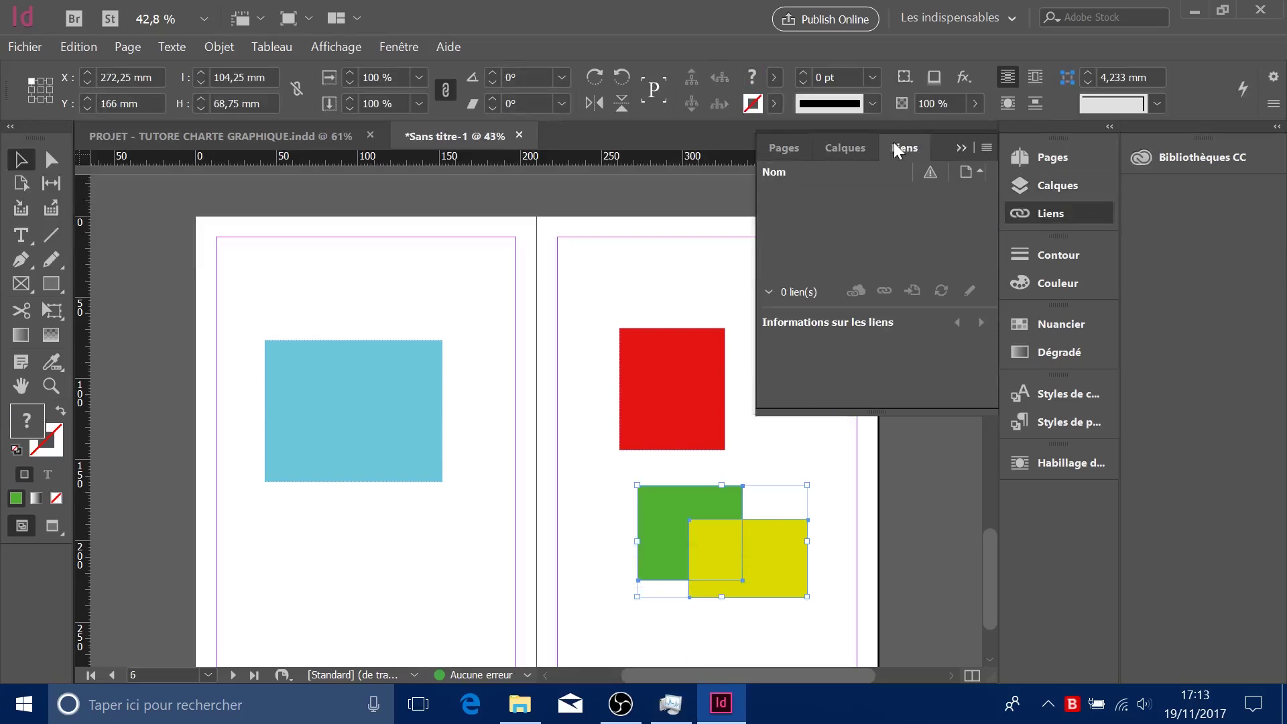
pyautogui.click(830, 140)
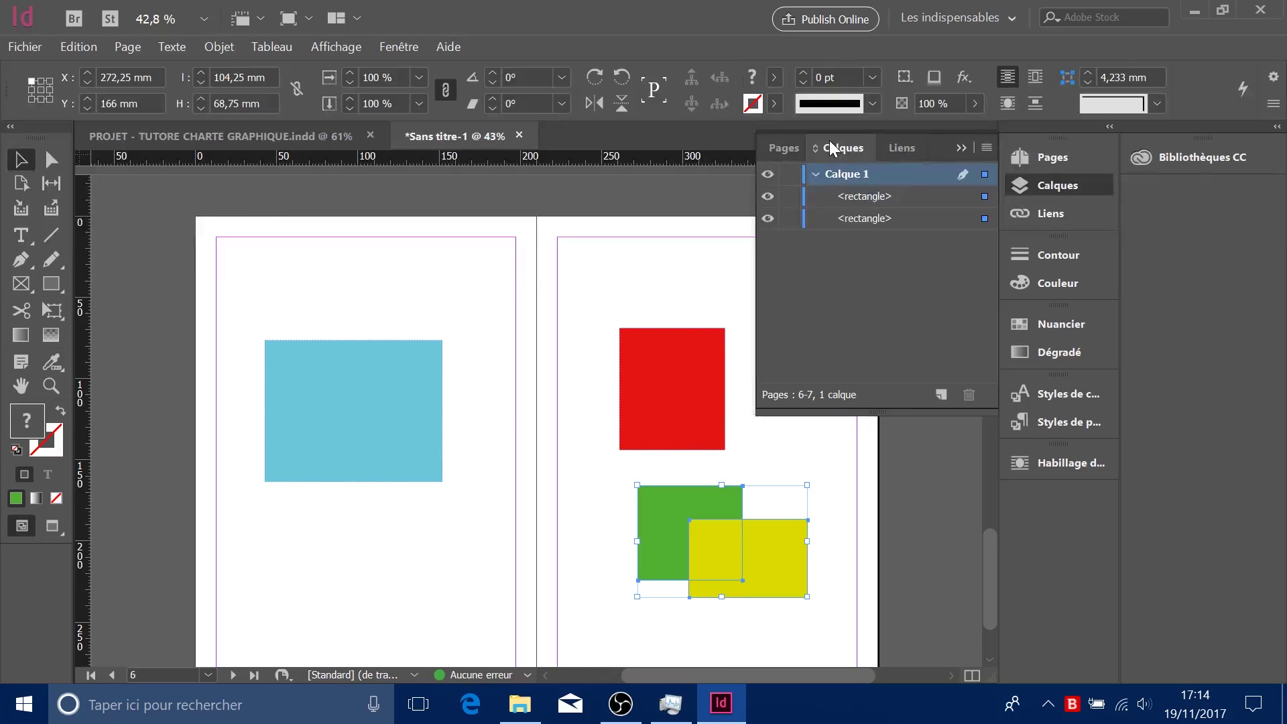
pyautogui.click(1083, 213)
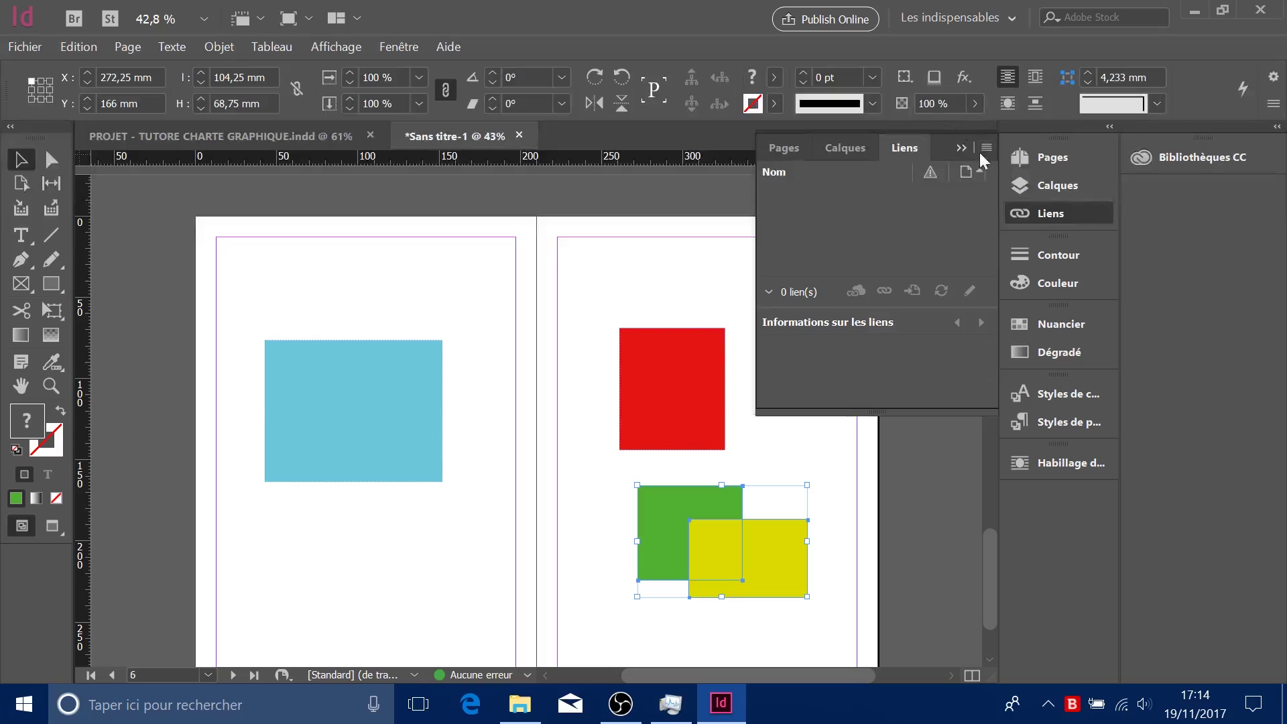
# - Place the billiard-ball photo from the Téléchargements folder in File Explorer at about 248 by 166 mm from page 6, and delete it
pyautogui.click(520, 704)
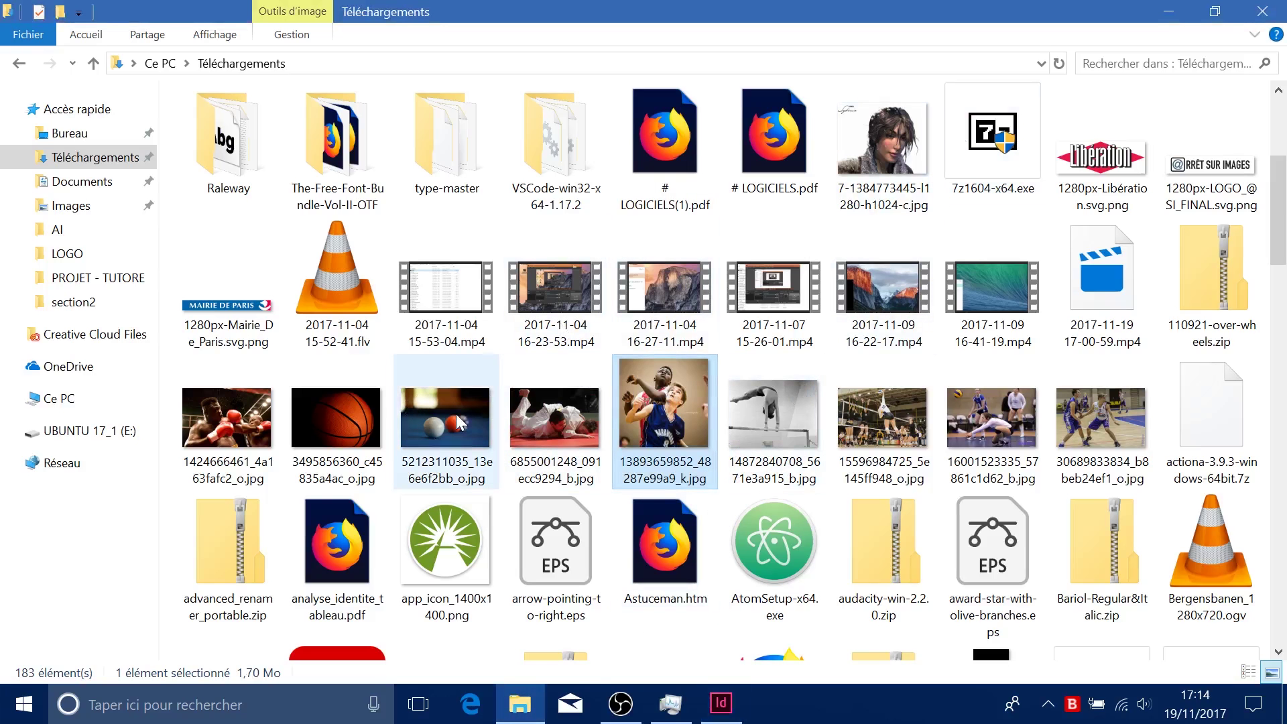
pyautogui.click(439, 439)
pyautogui.moveTo(439, 443); pyautogui.dragTo(607, 255)
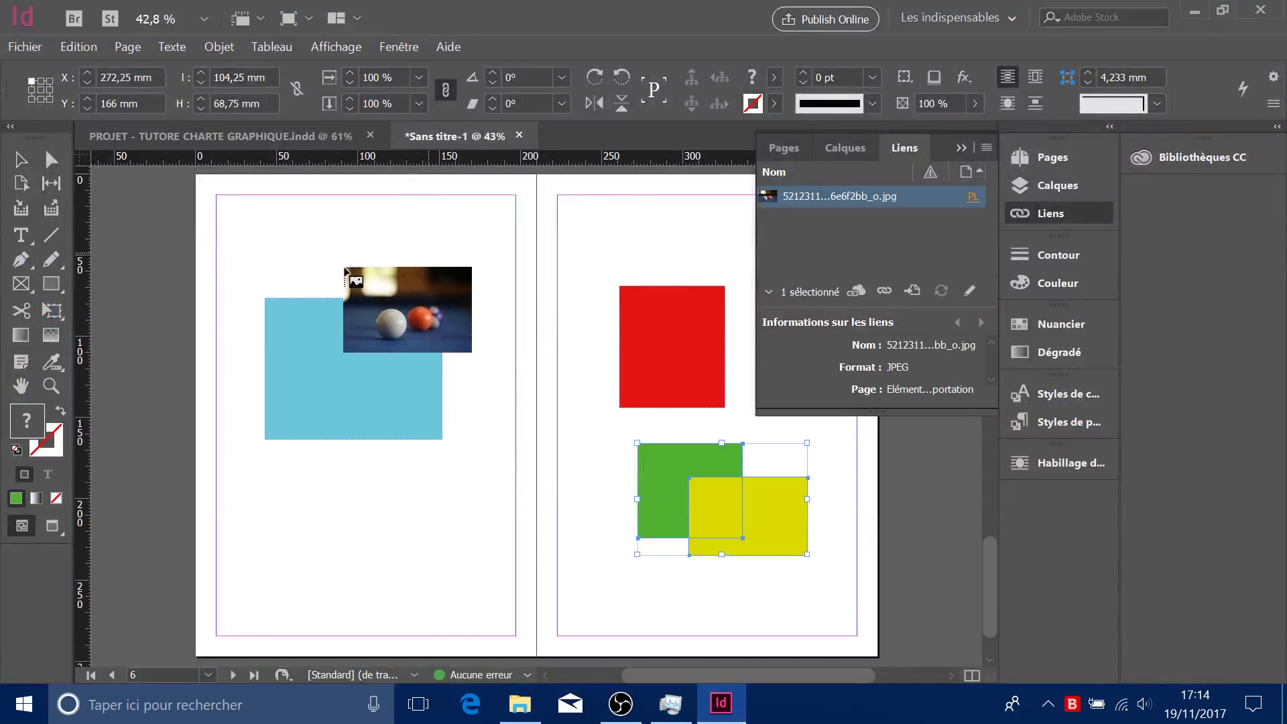
pyautogui.click(247, 226)
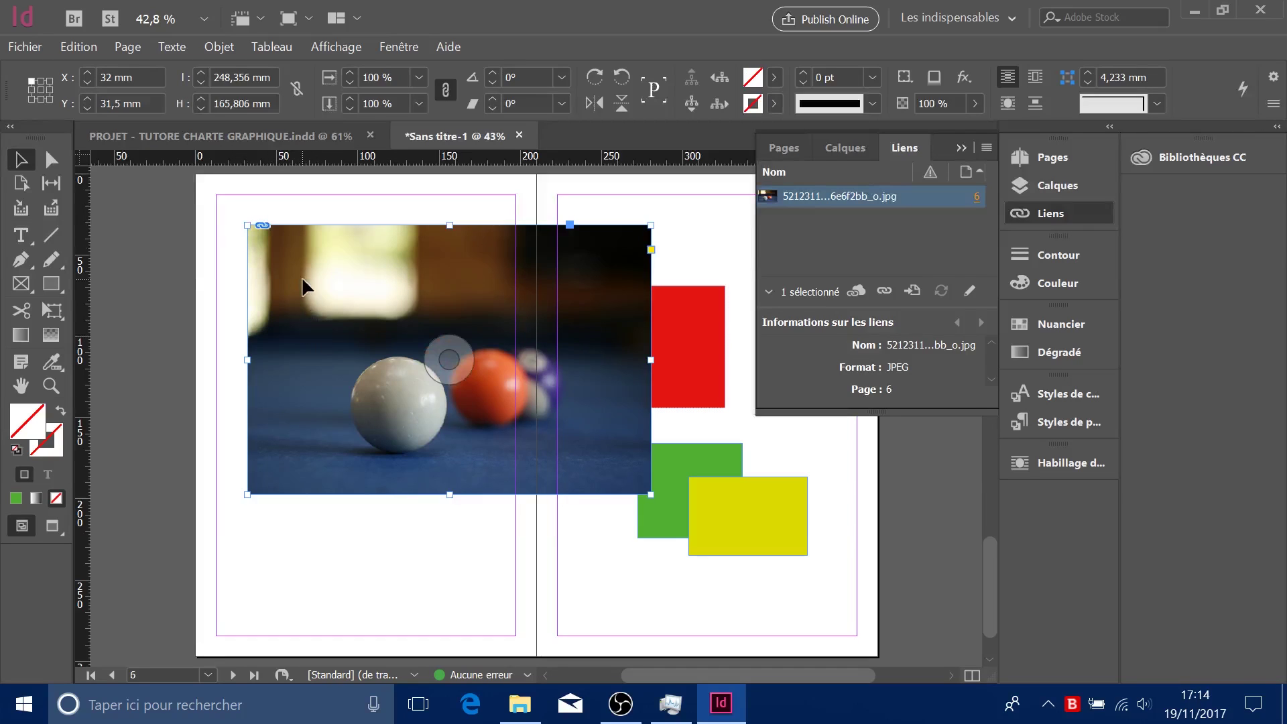
pyautogui.press('Delete')
# - Place the billiard-ball photo from File Explorer again over the blue rectangle on page 6, about 149 by 99 mm
pyautogui.click(571, 703)
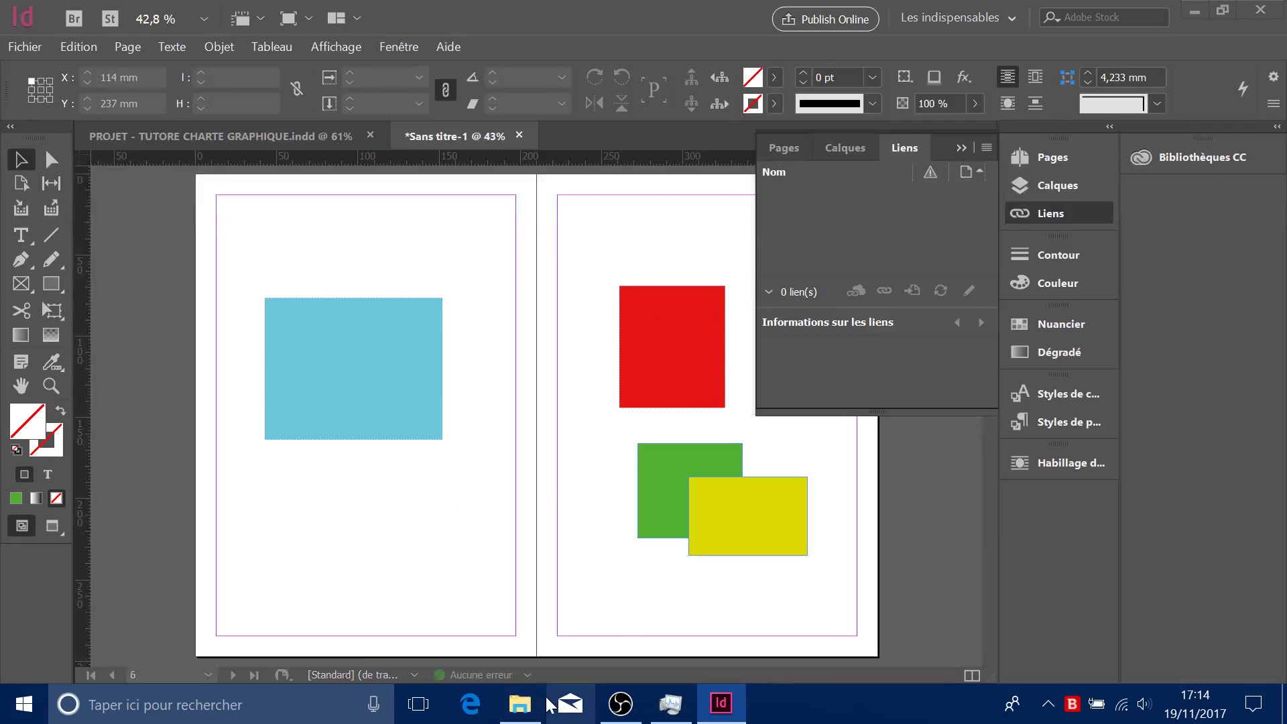
pyautogui.click(534, 706)
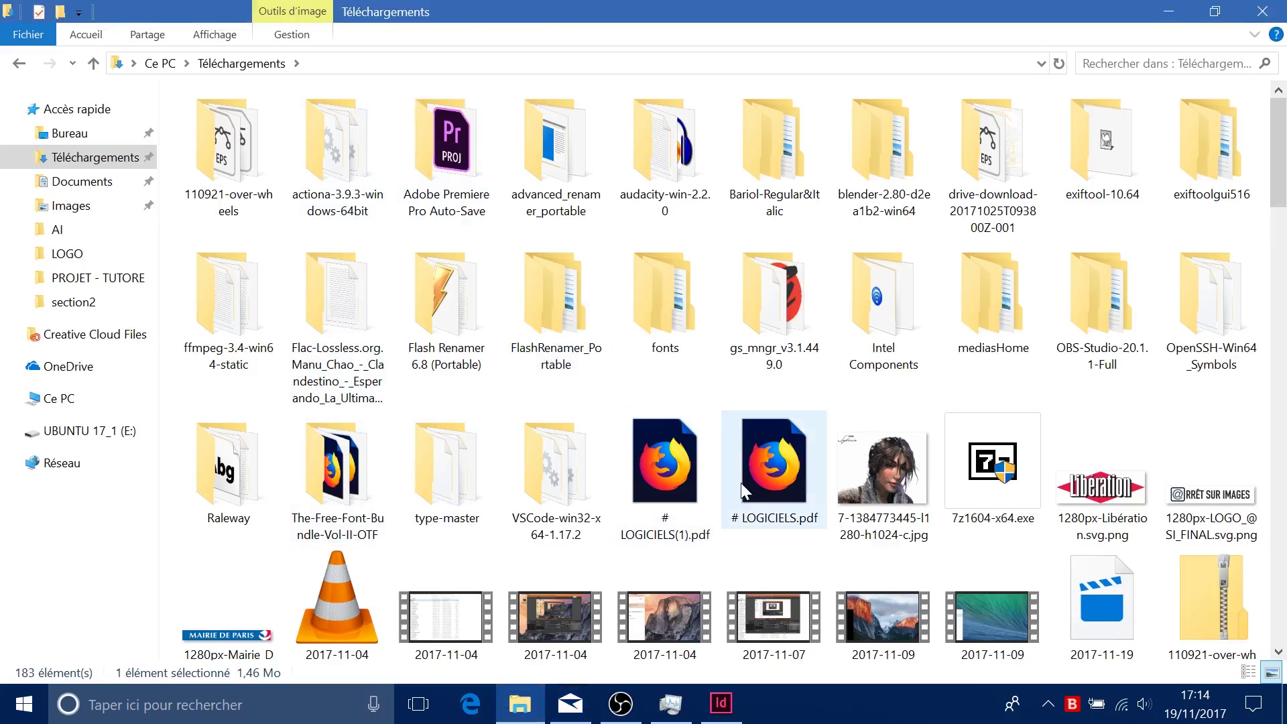
pyautogui.scroll(-10, 689, 512)
pyautogui.moveTo(478, 109); pyautogui.dragTo(481, 330)
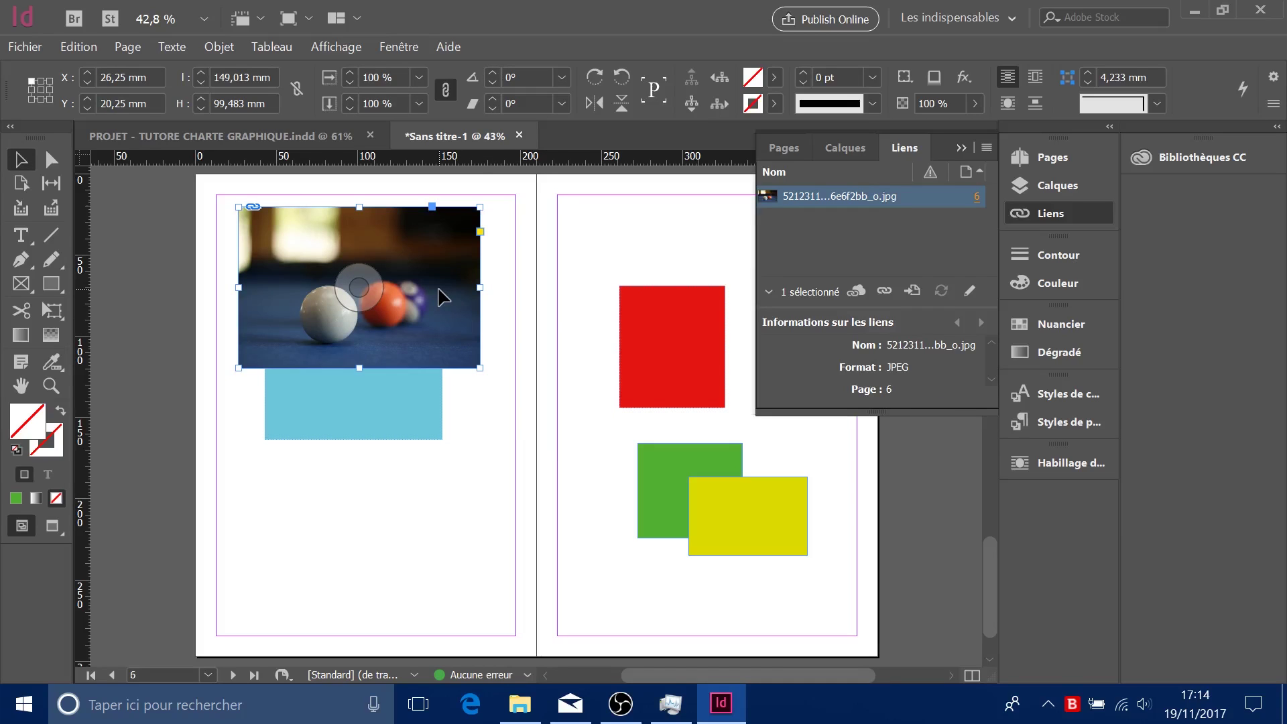
# - Try to enlarge only the photo's frame to about 752 by 359 mm without scaling the image
pyautogui.moveTo(480, 368); pyautogui.dragTo(897, 596)
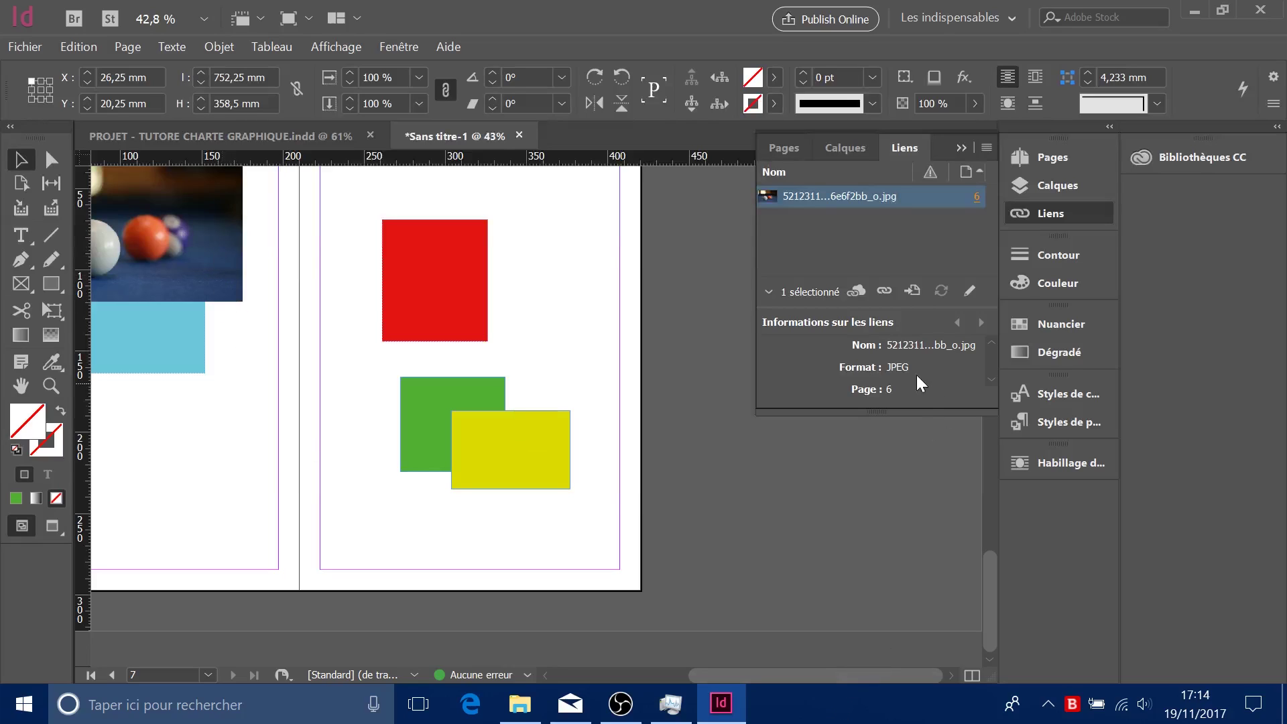
pyautogui.moveTo(843, 679); pyautogui.dragTo(794, 678)
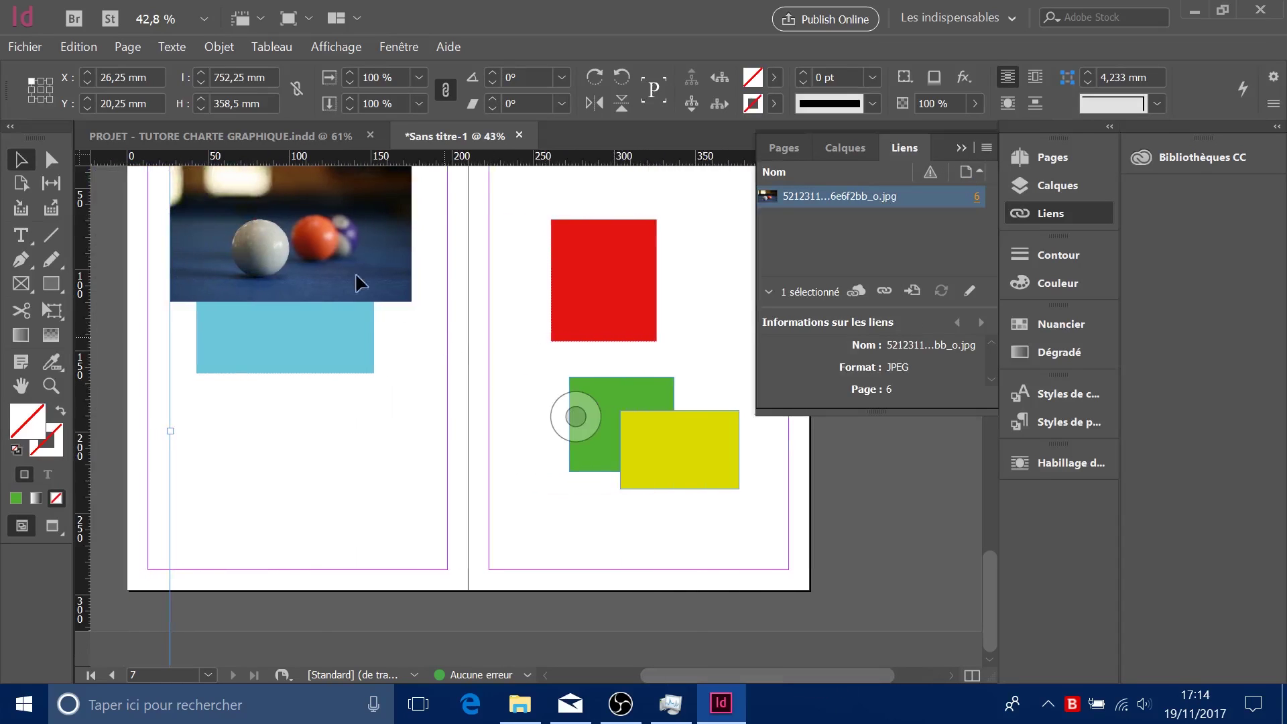
pyautogui.click(331, 249)
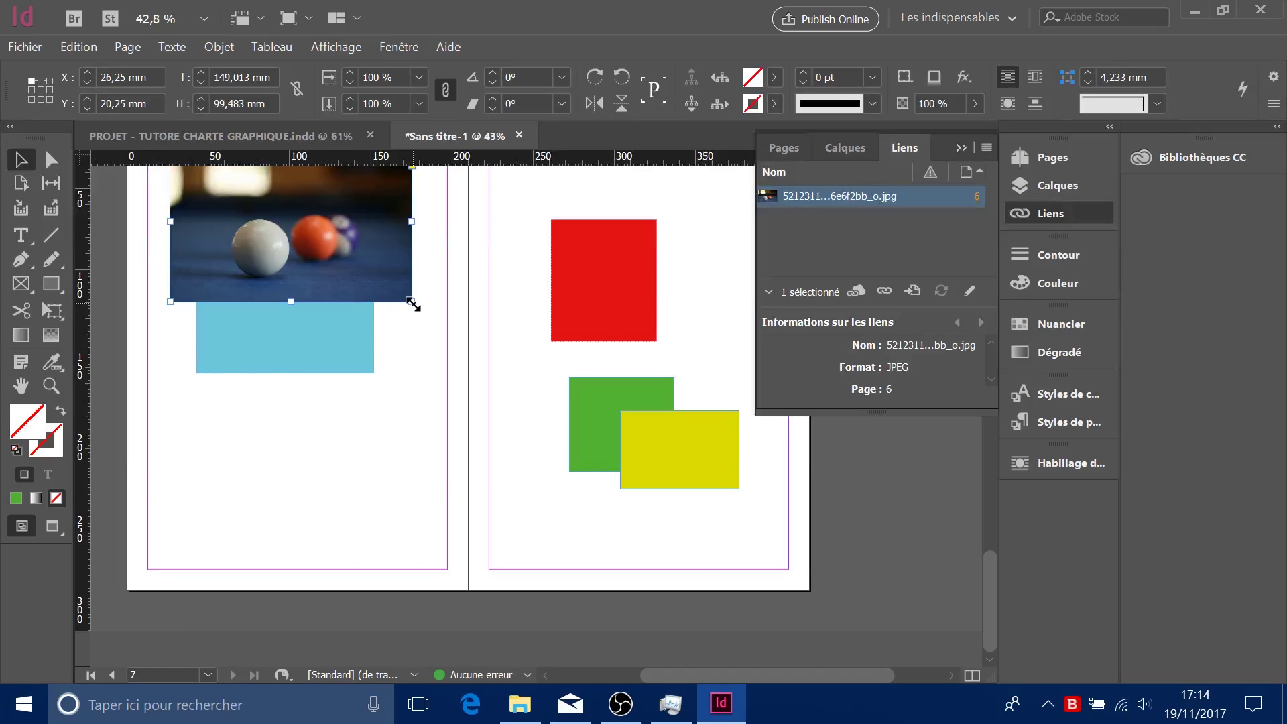
# - Try to scale the photo with its frame to about 425 by 284 mm across pages 6 and 7, and shrink it again
pyautogui.moveTo(414, 305); pyautogui.dragTo(873, 604)
pyautogui.scroll(1, 719, 522)
pyautogui.scroll(6, 719, 521)
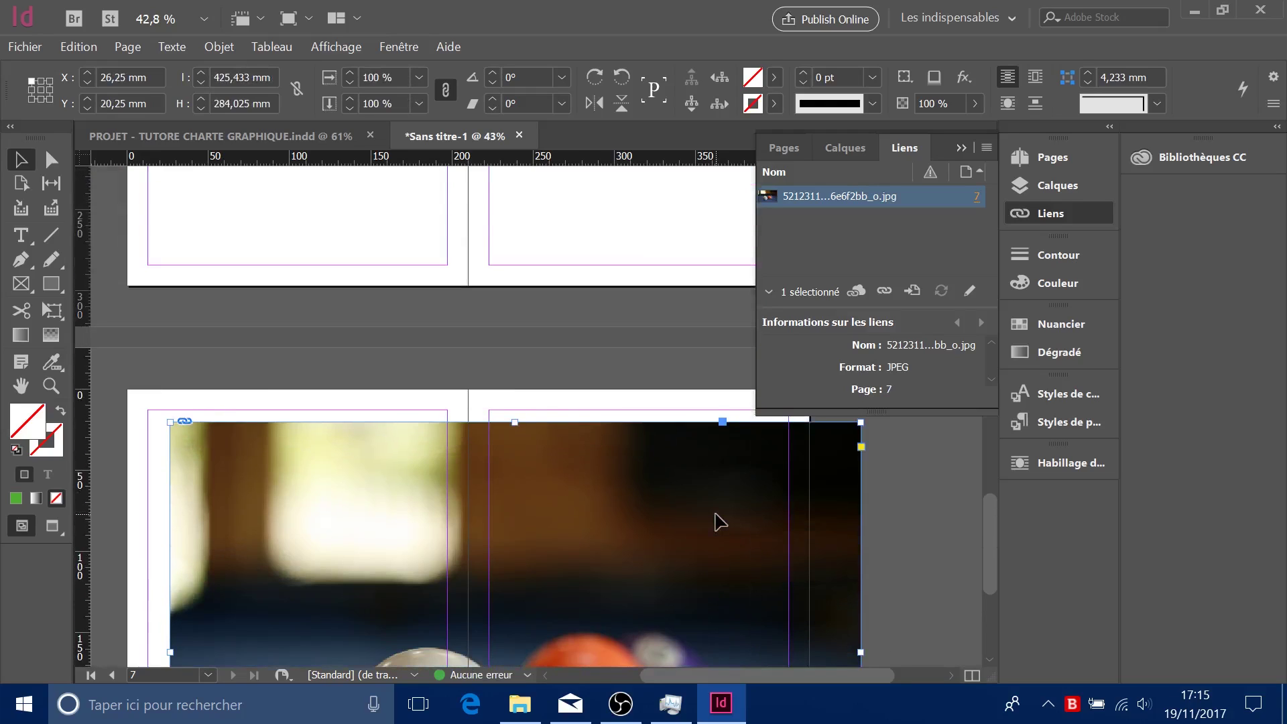
pyautogui.scroll(-7, 718, 520)
pyautogui.click(515, 384)
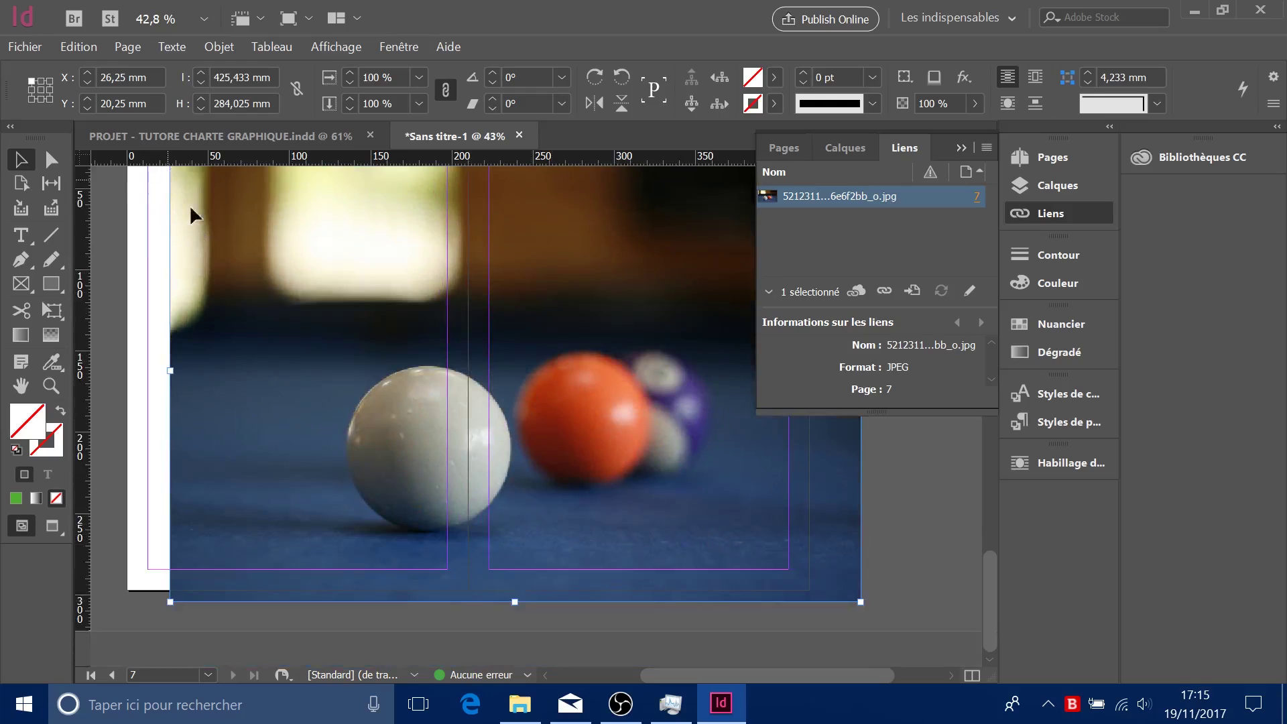
pyautogui.scroll(1, 196, 210)
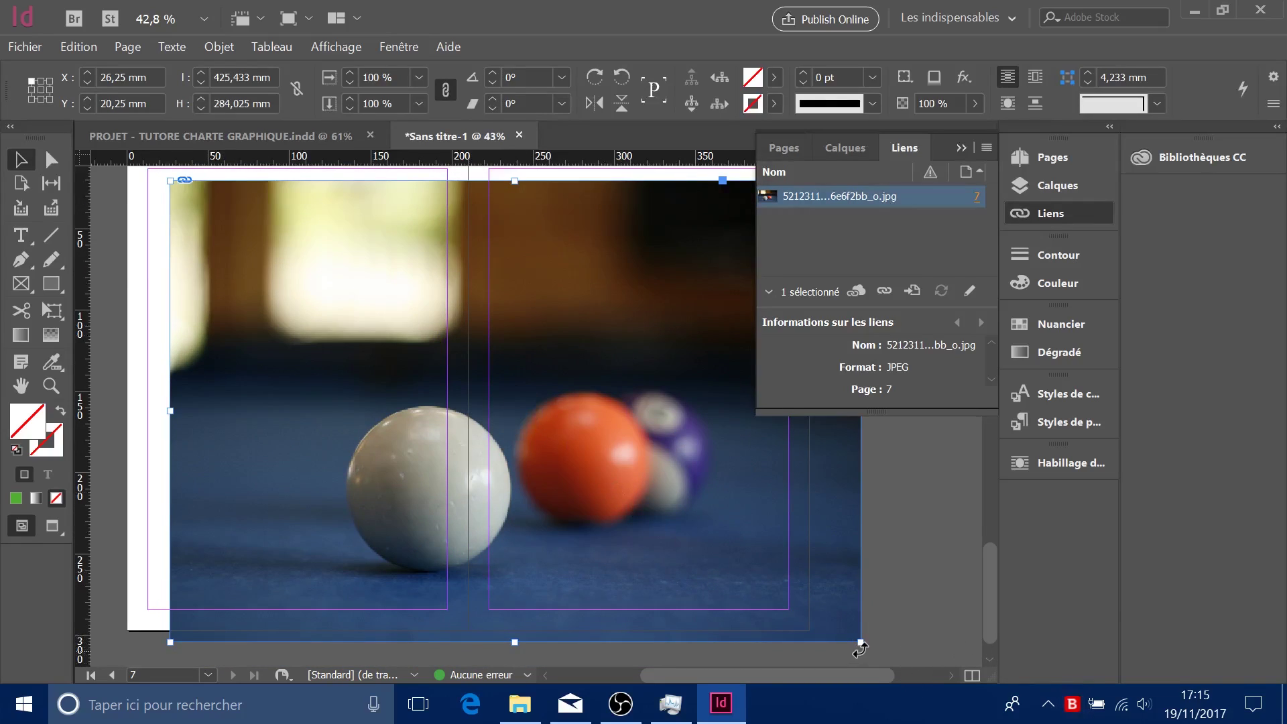
pyautogui.moveTo(861, 645); pyautogui.dragTo(232, 252)
# - Undo the photo's scaling and placement, and place it again over the blue rectangle on page 6, about 135 by 90 mm
pyautogui.hotkey('ctrl', 'z')
pyautogui.hotkey('ctrl', 'shift', 'z')
pyautogui.hotkey('ctrl', 'z')
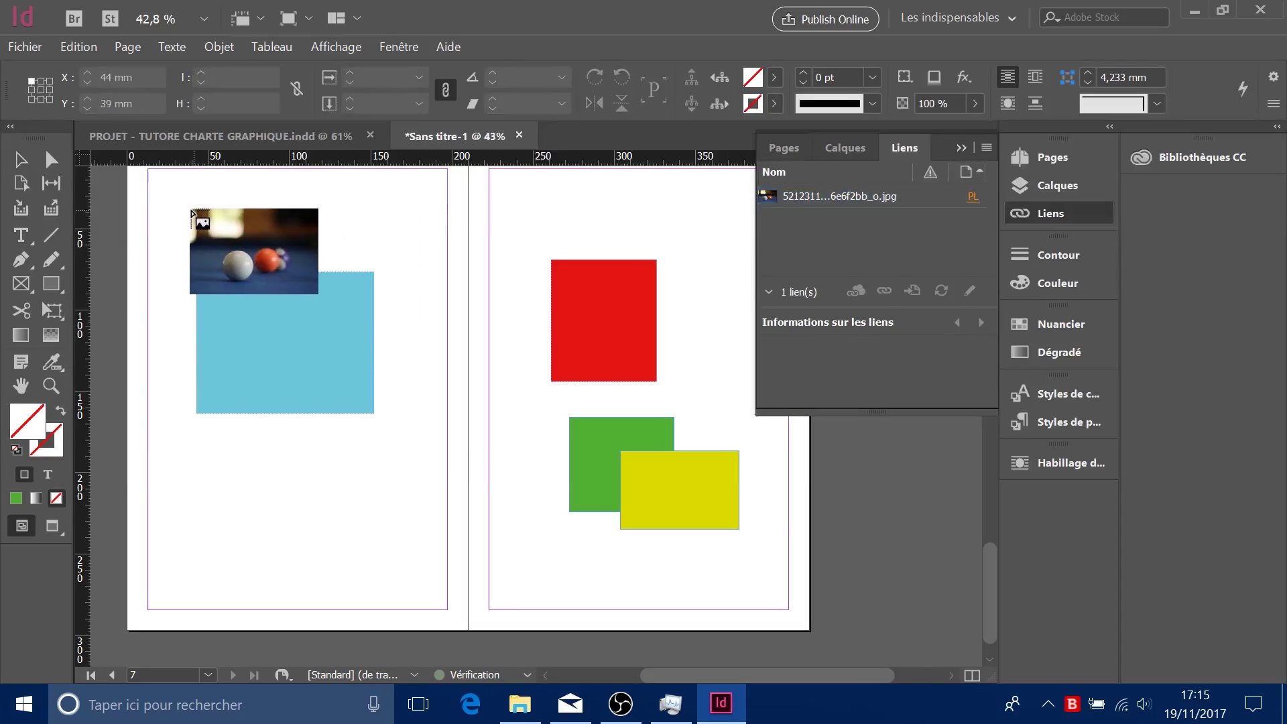
pyautogui.moveTo(185, 199); pyautogui.dragTo(405, 345)
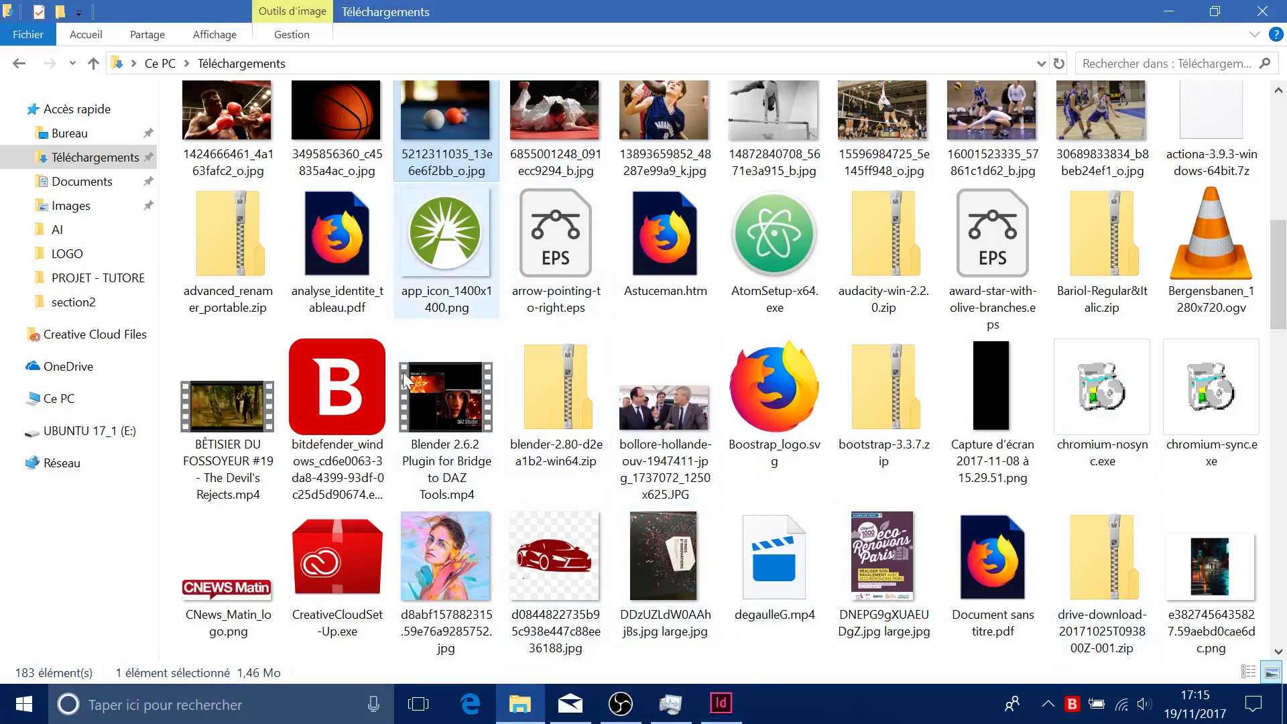
# - Compare the placed photo and its link entry with the source JPEG in the Téléchargements folder in File Explorer
pyautogui.click(720, 702)
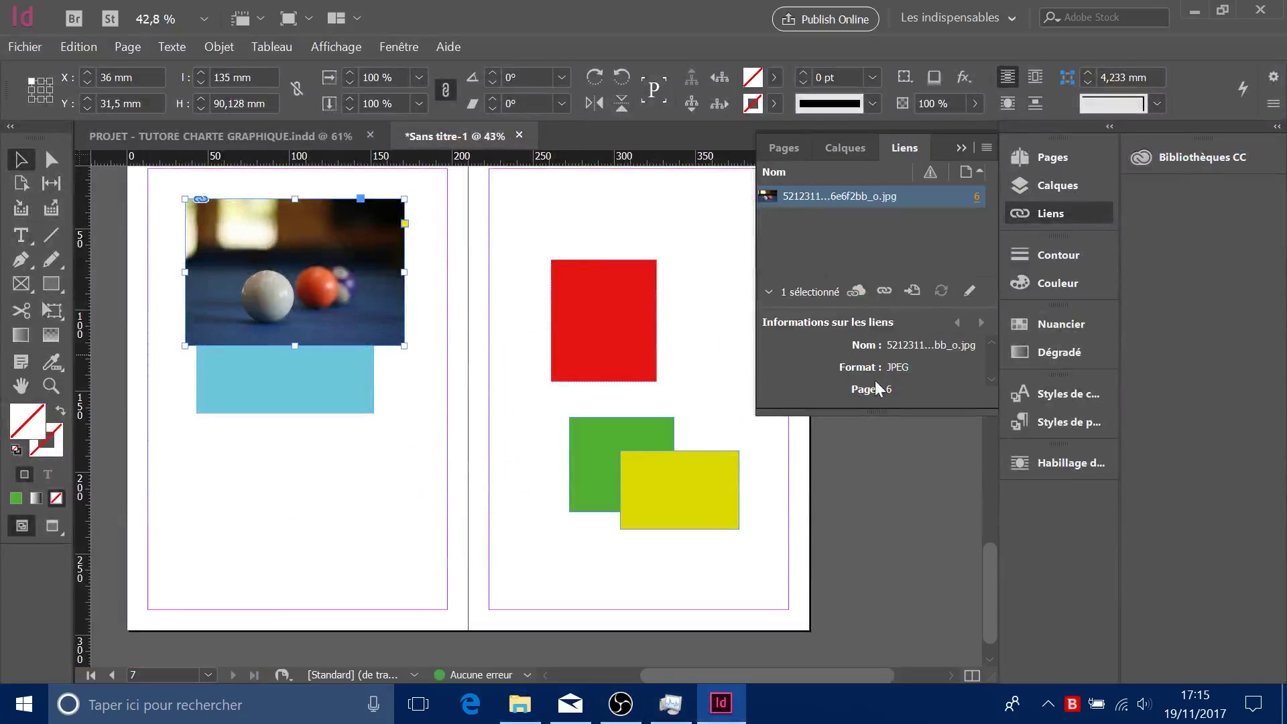
pyautogui.click(519, 702)
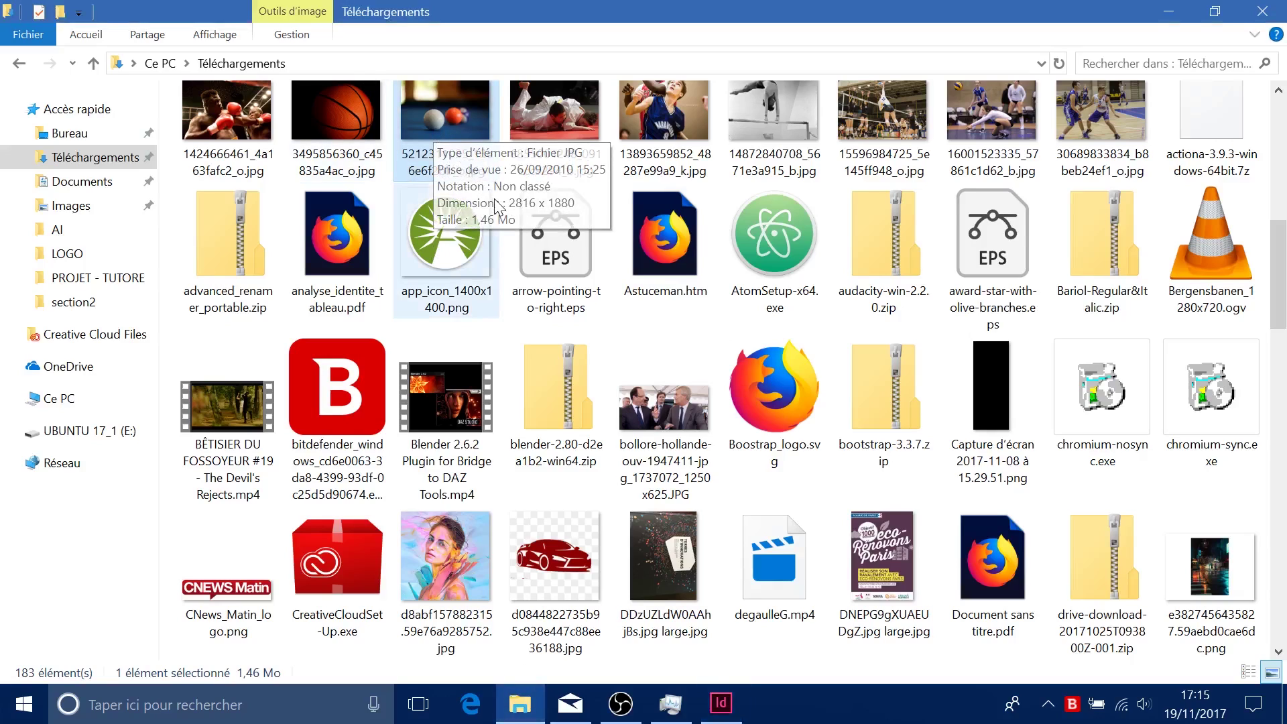
pyautogui.click(721, 703)
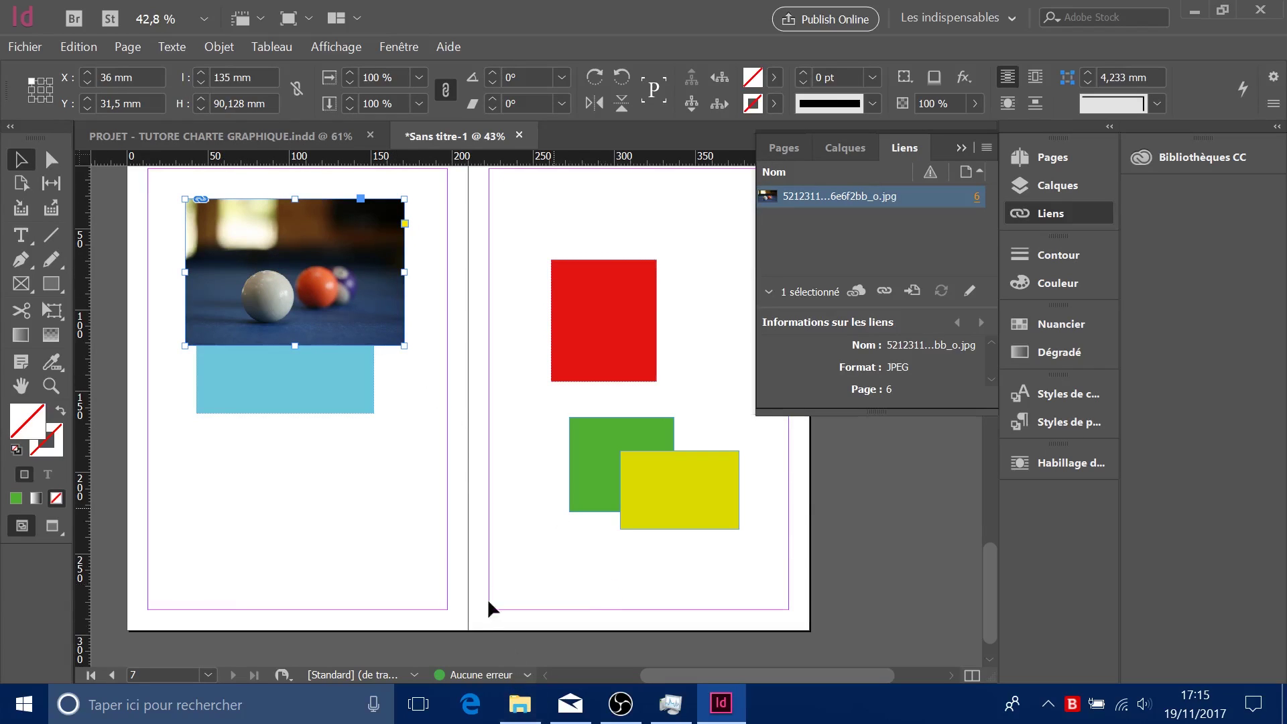
pyautogui.moveTo(524, 708)
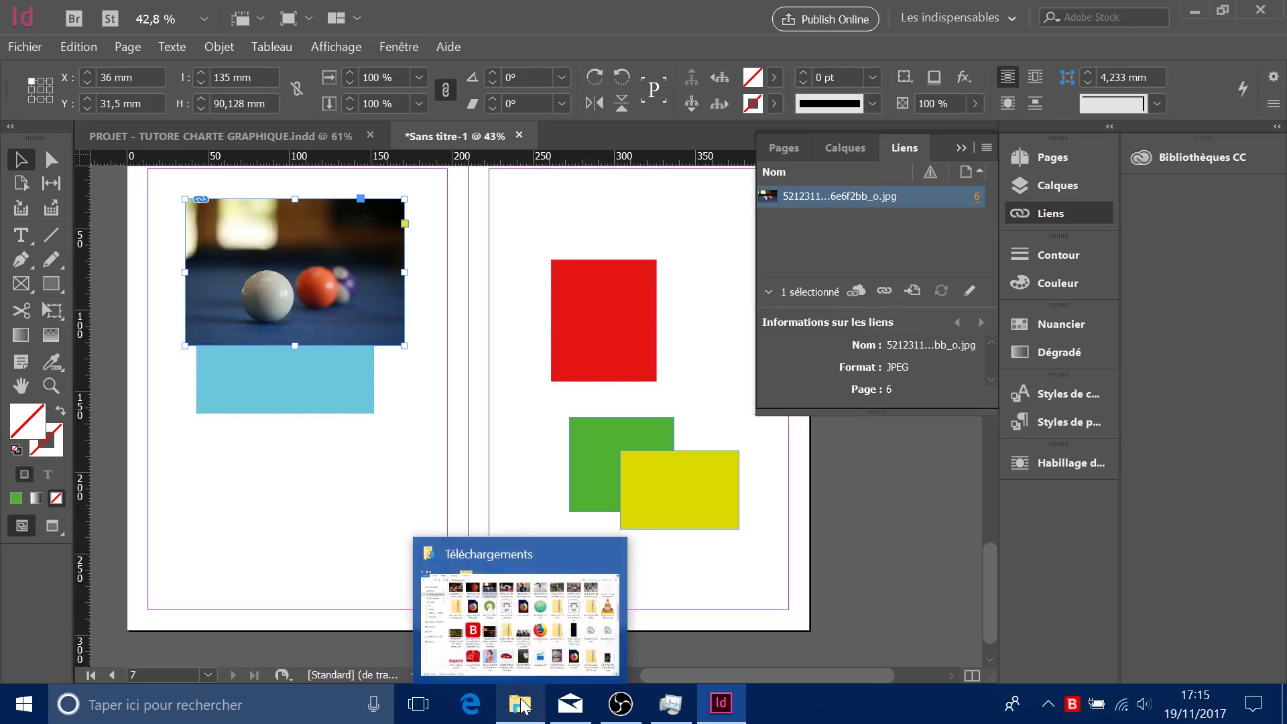
pyautogui.scroll(1, 536, 427)
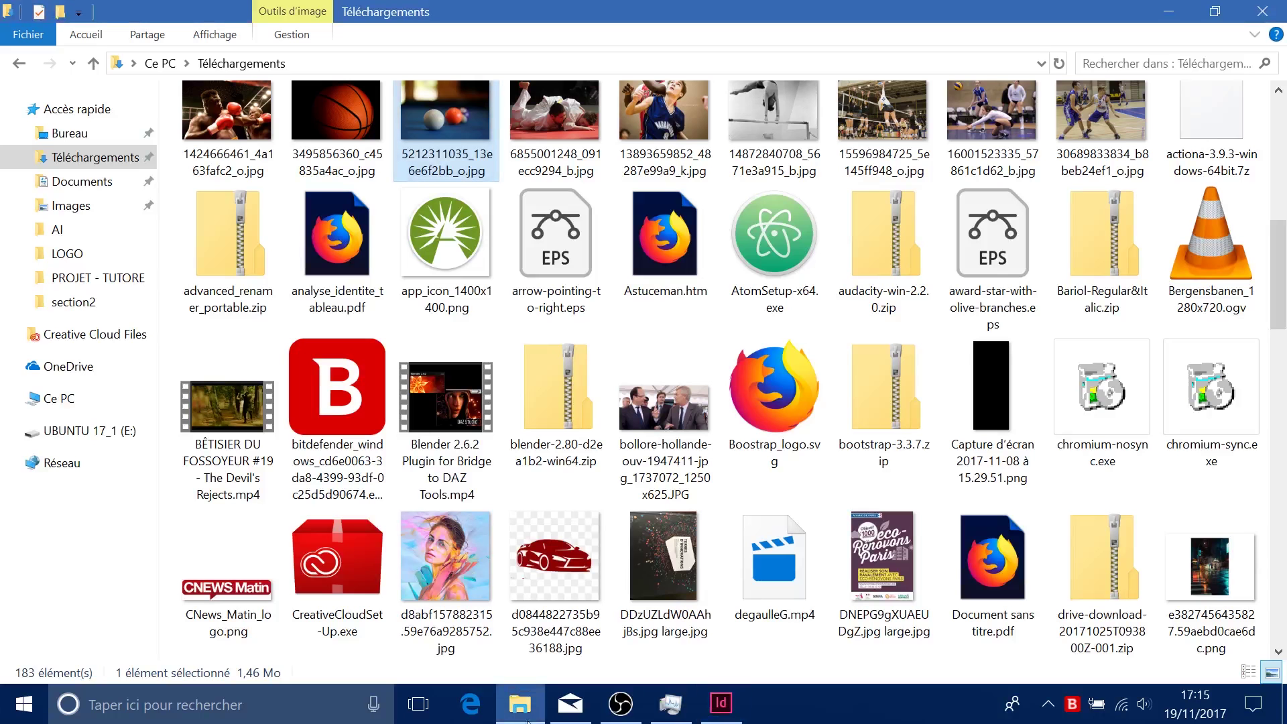
pyautogui.click(722, 703)
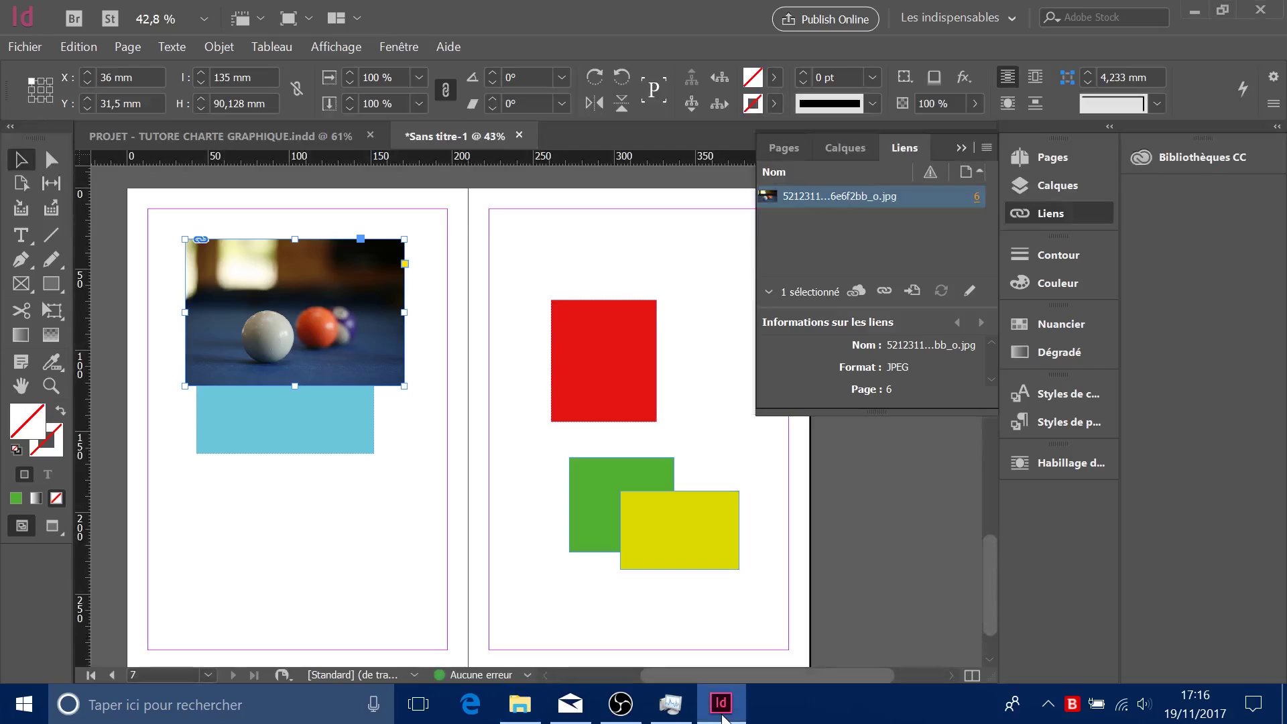
# - Locate the source JPEG in the Téléchargements folder again and inspect the commands available for the photo's link
pyautogui.click(520, 704)
pyautogui.scroll(8, 537, 290)
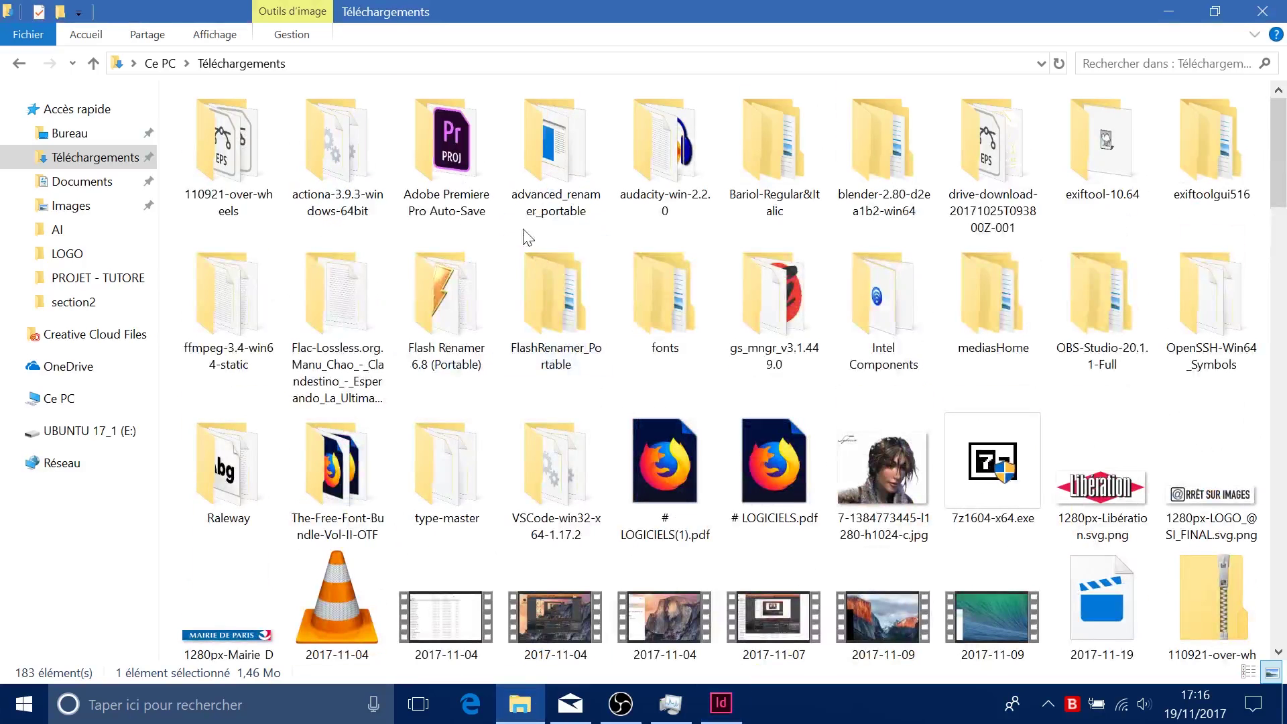
pyautogui.scroll(-4, 489, 337)
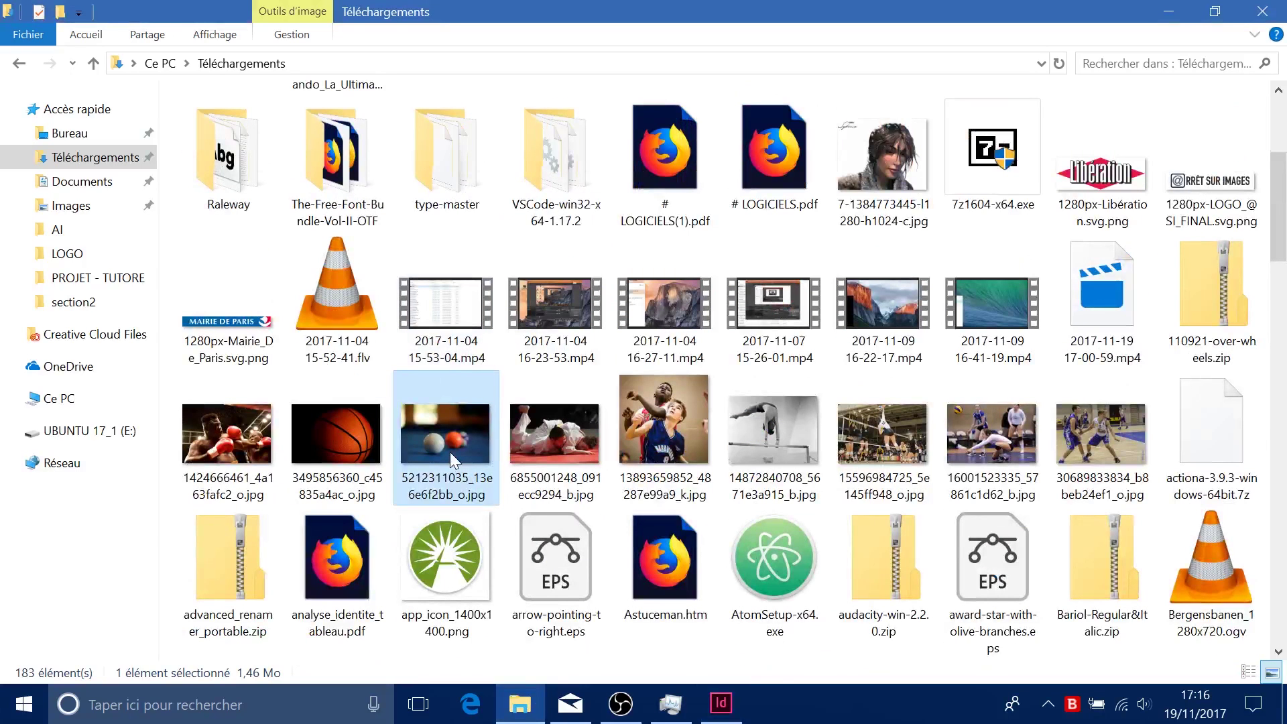
pyautogui.click(722, 704)
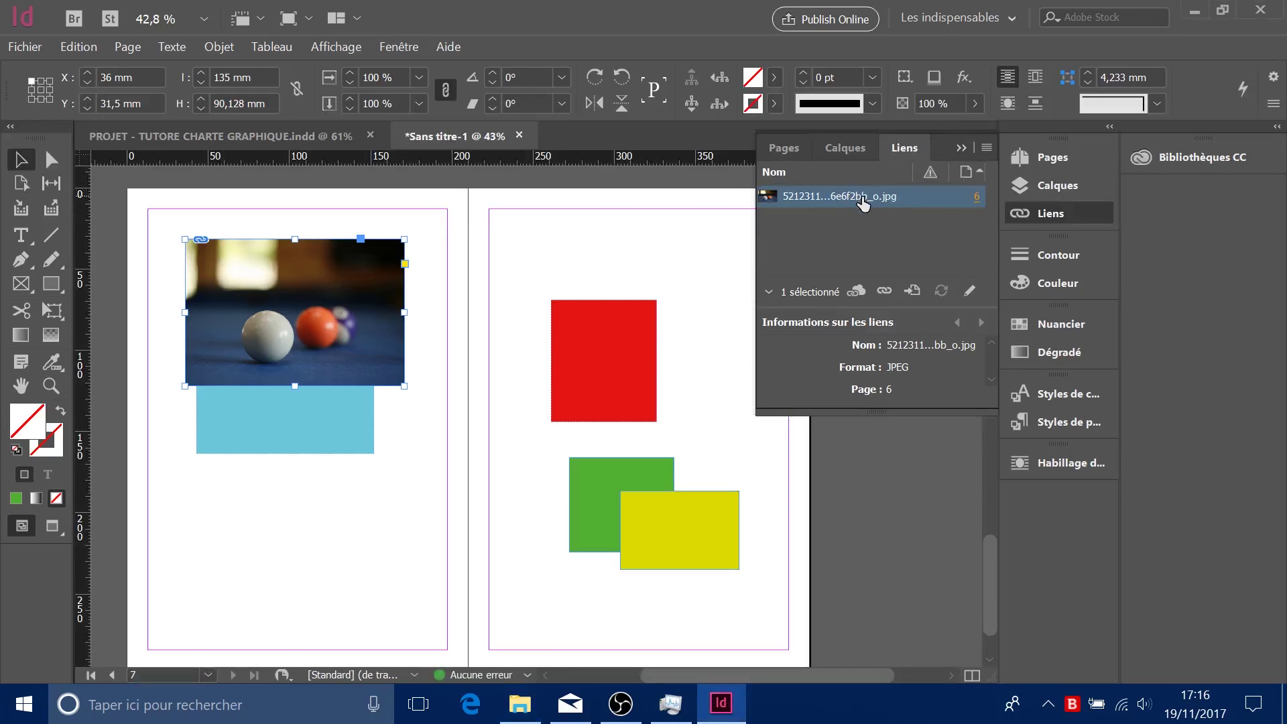
pyautogui.rightClick(863, 203)
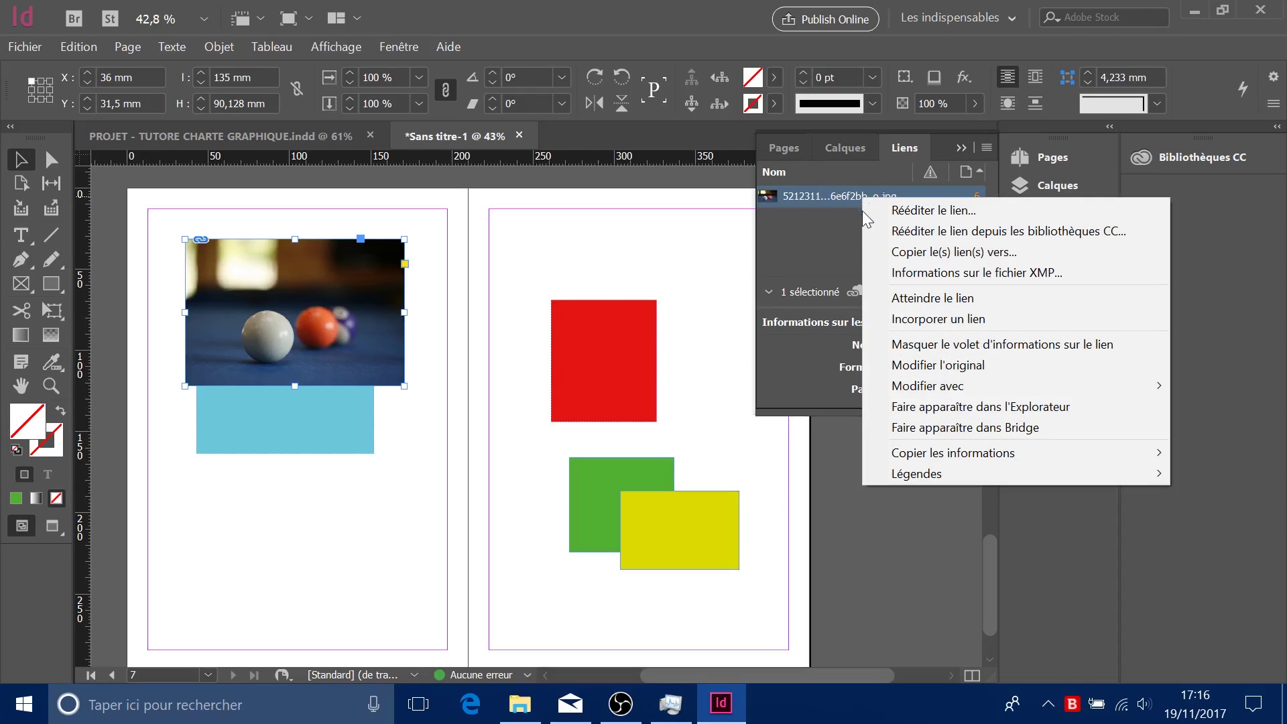
pyautogui.click(792, 235)
pyautogui.click(807, 201)
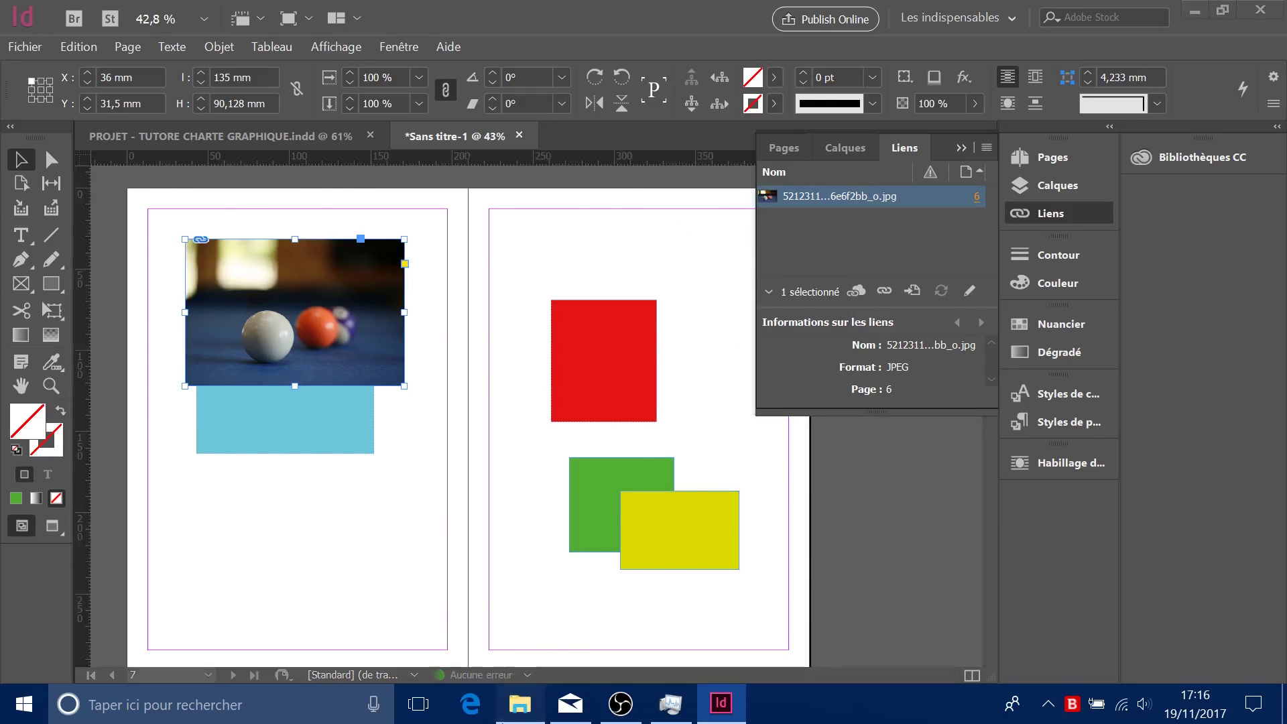
pyautogui.click(519, 704)
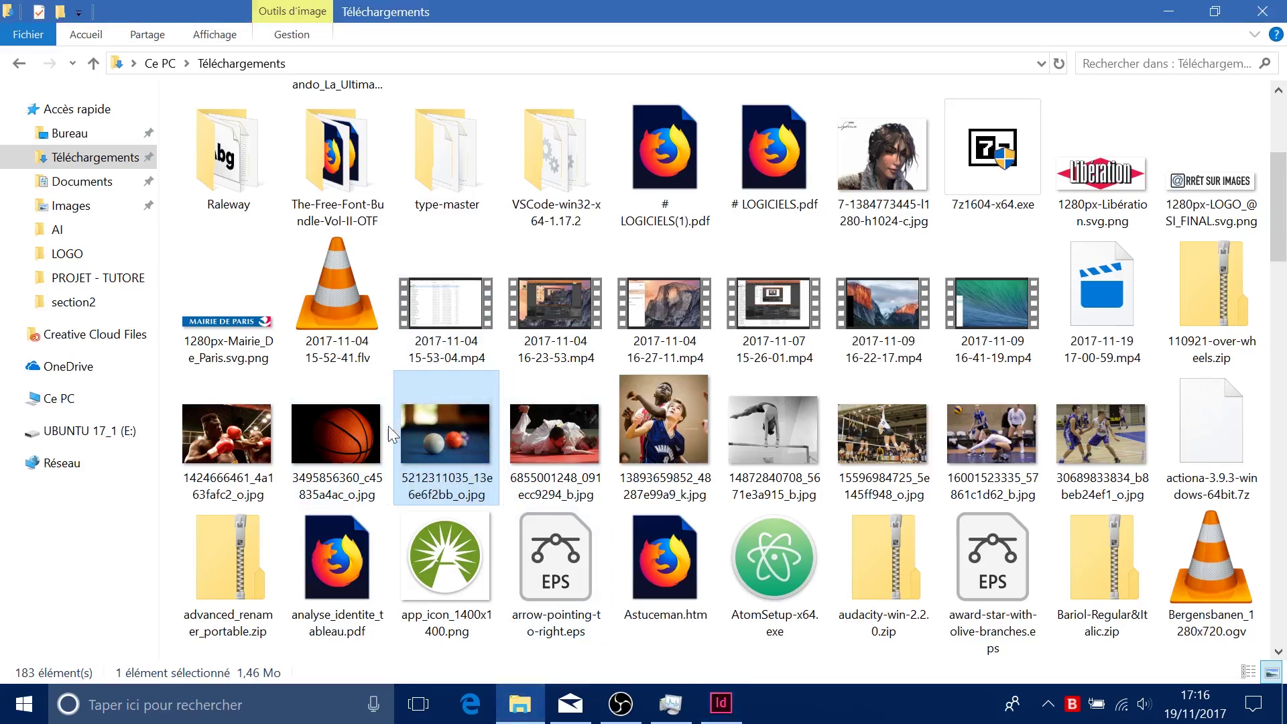
pyautogui.click(721, 703)
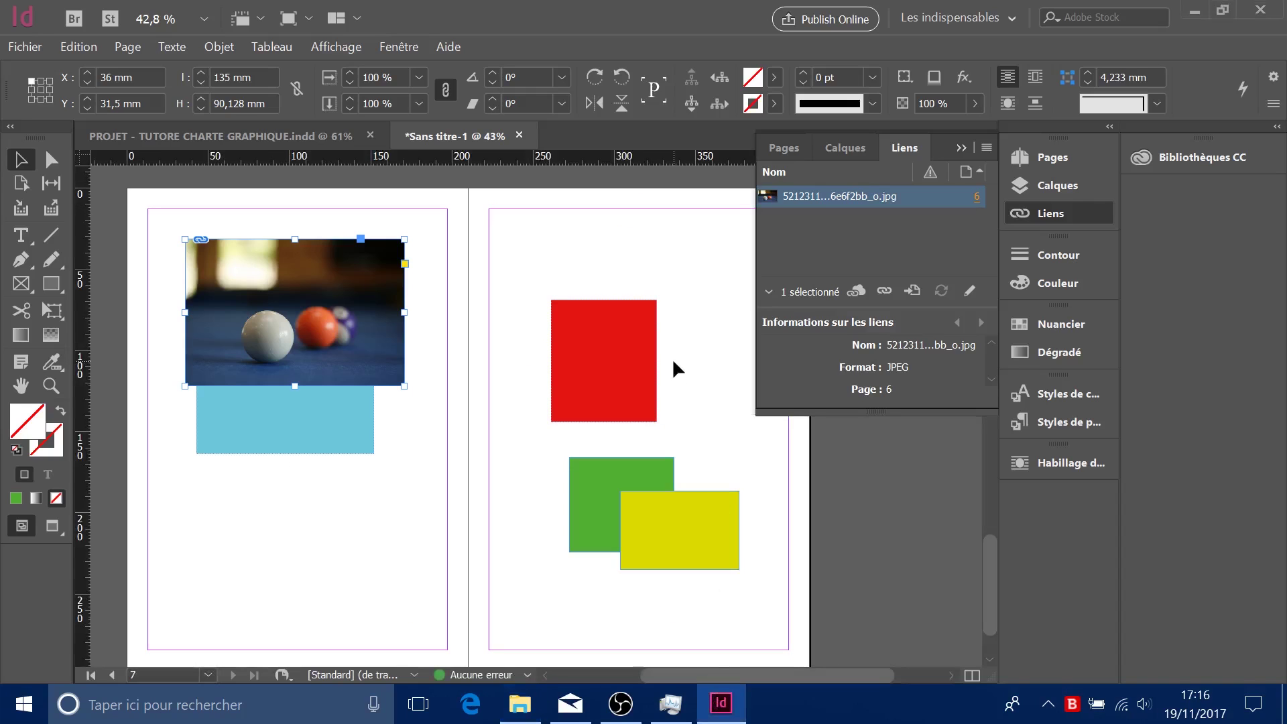
# - Embed the linked billiard photo in the document and check its source file in File Explorer
pyautogui.rightClick(878, 198)
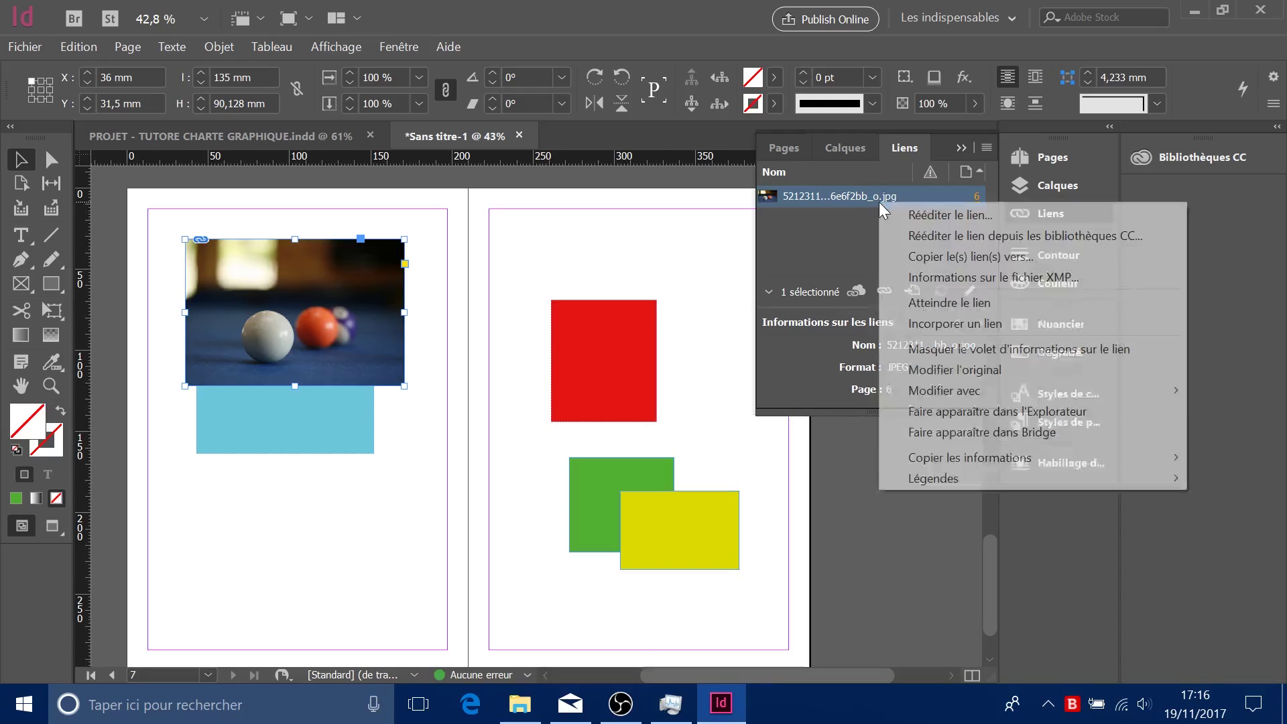
pyautogui.click(955, 324)
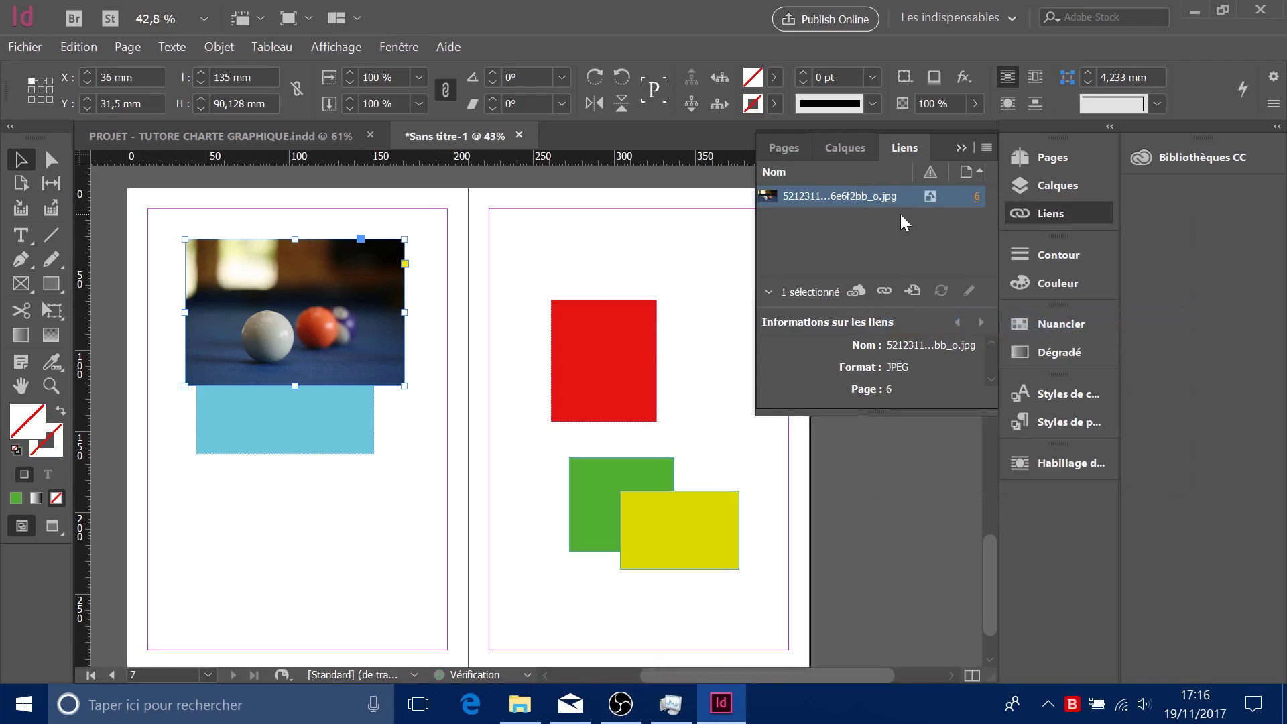
pyautogui.click(537, 287)
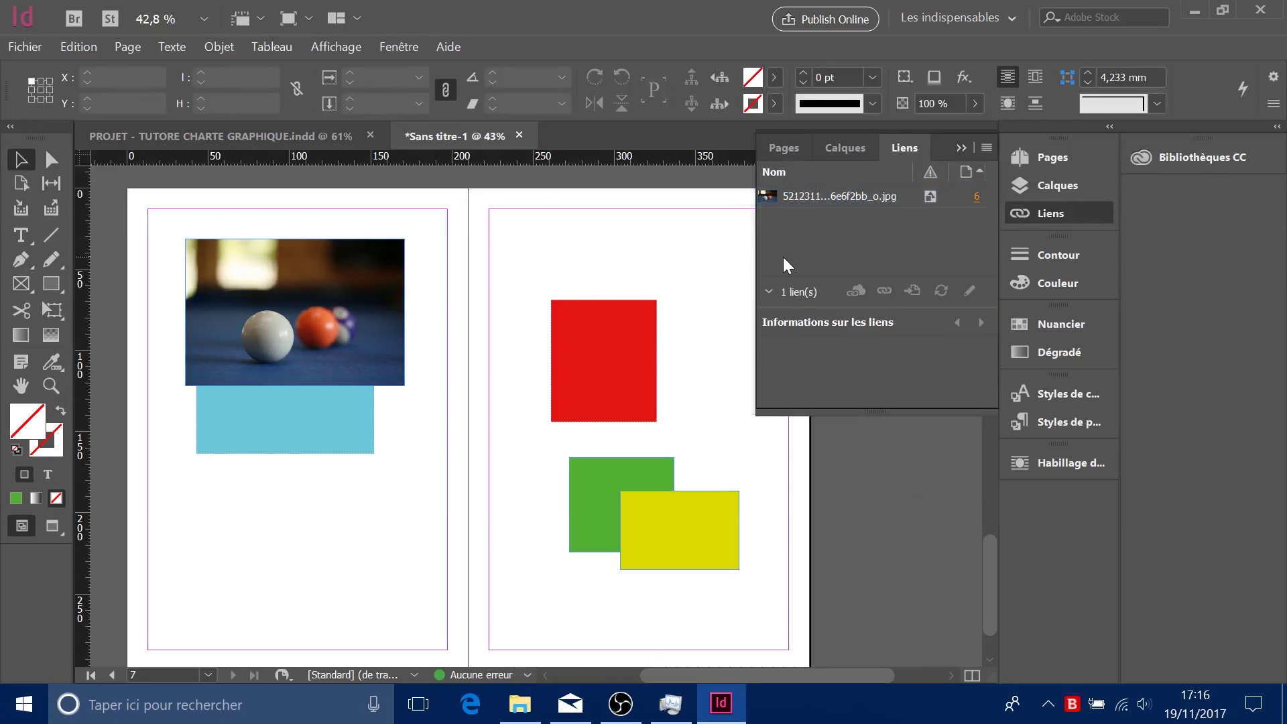
pyautogui.click(519, 704)
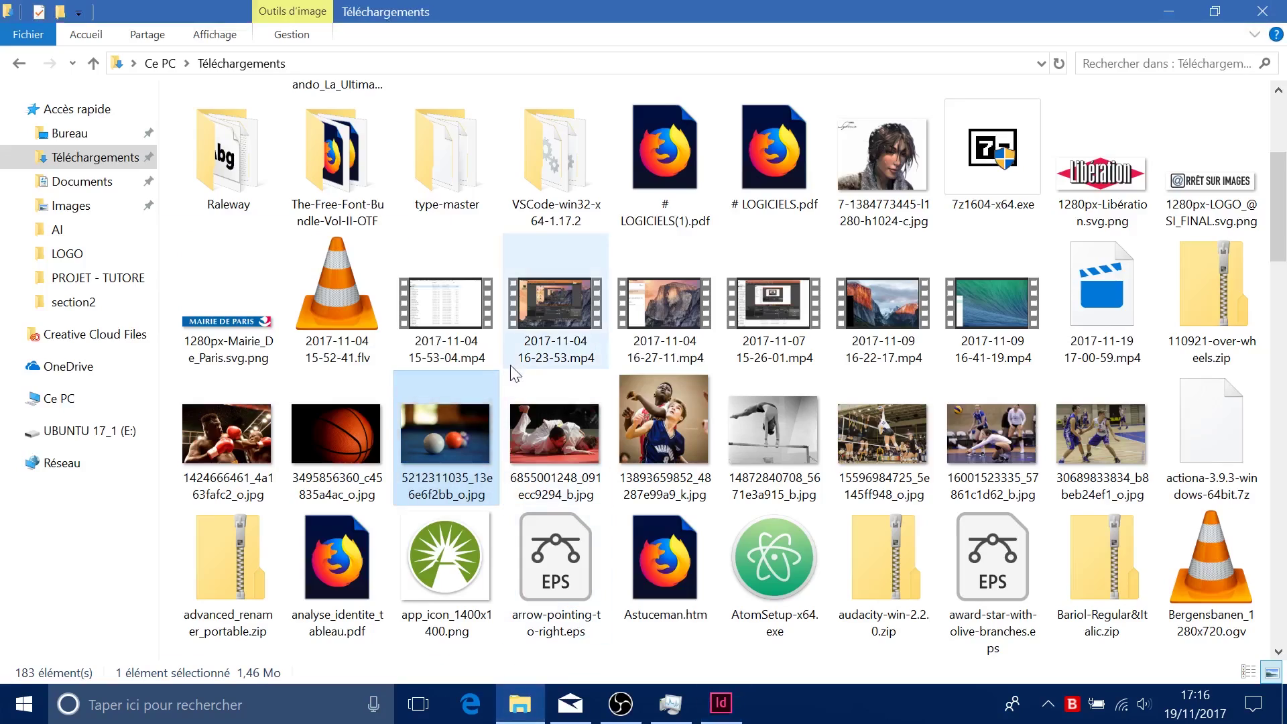
pyautogui.click(721, 704)
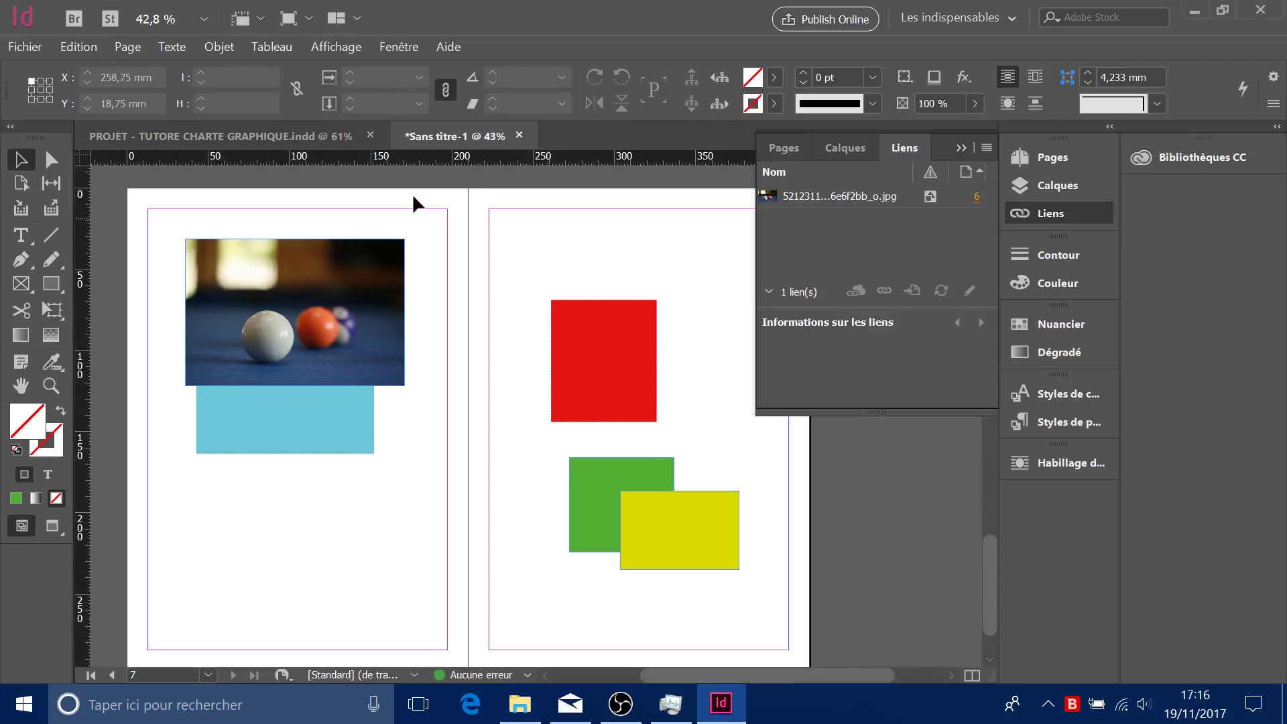
# - Delete the embedded billiard photo from page 6
pyautogui.click(365, 294)
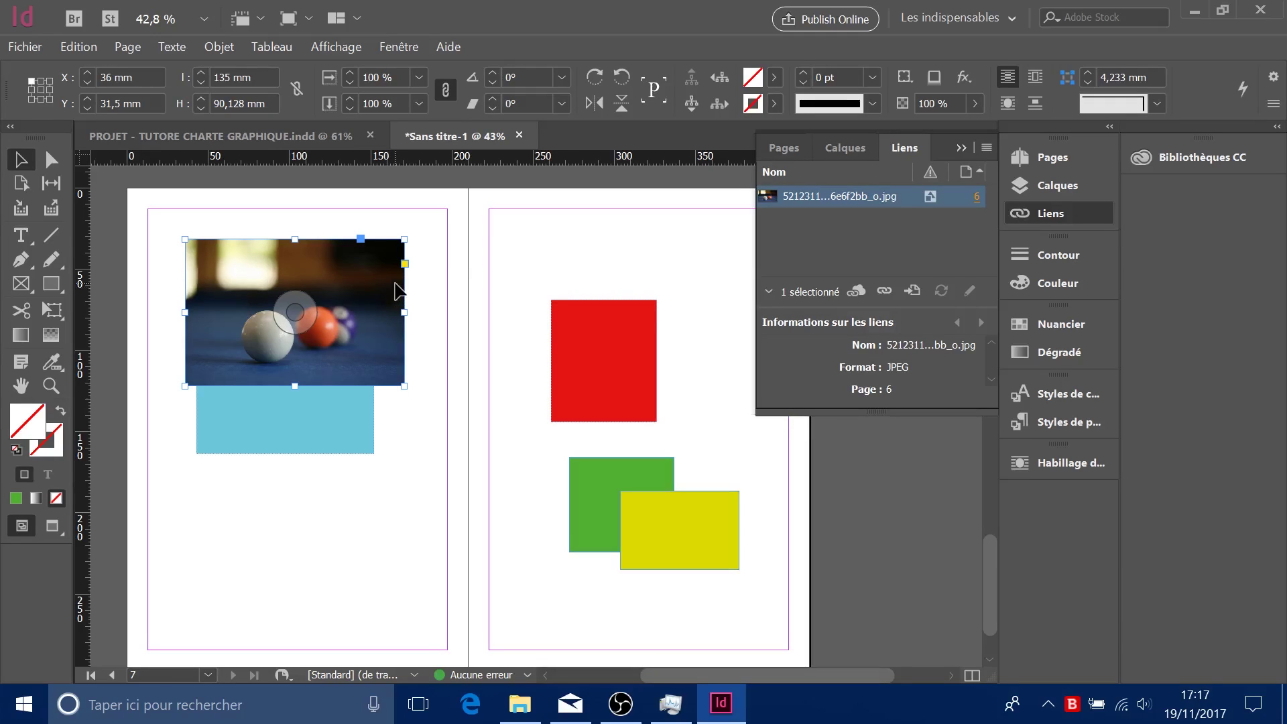
pyautogui.click(436, 308)
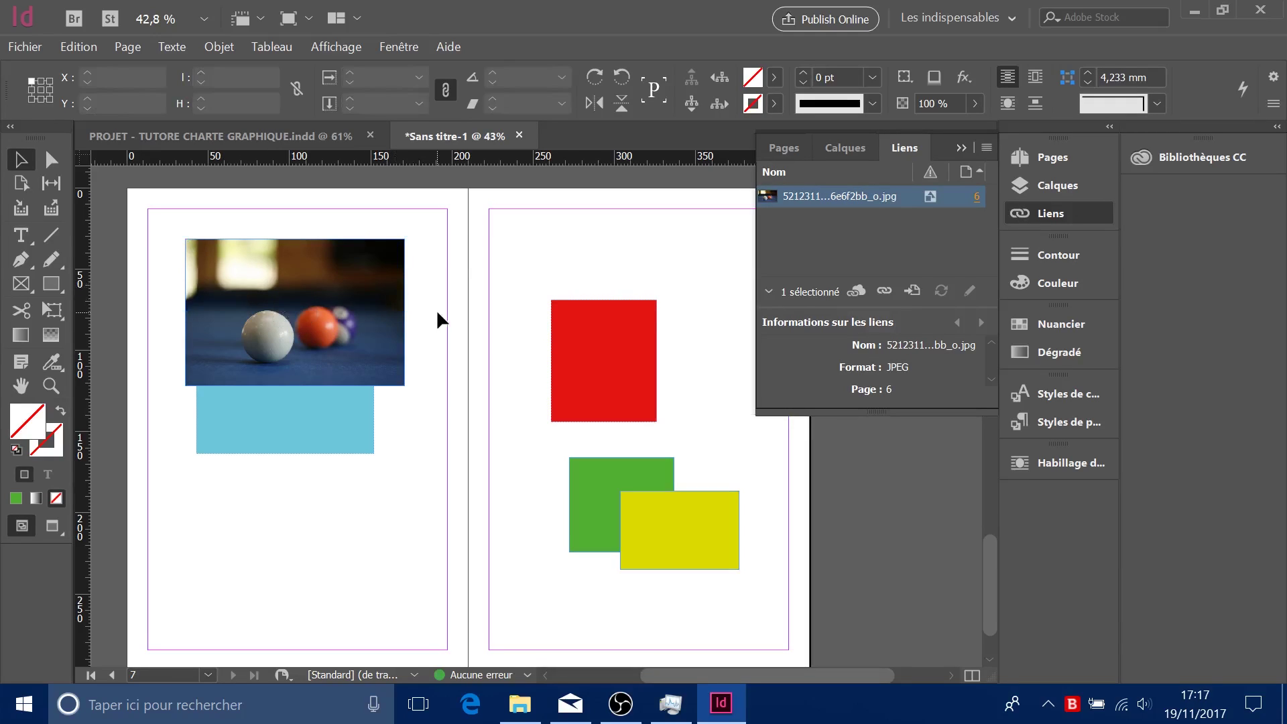
pyautogui.click(399, 305)
pyautogui.press('Delete')
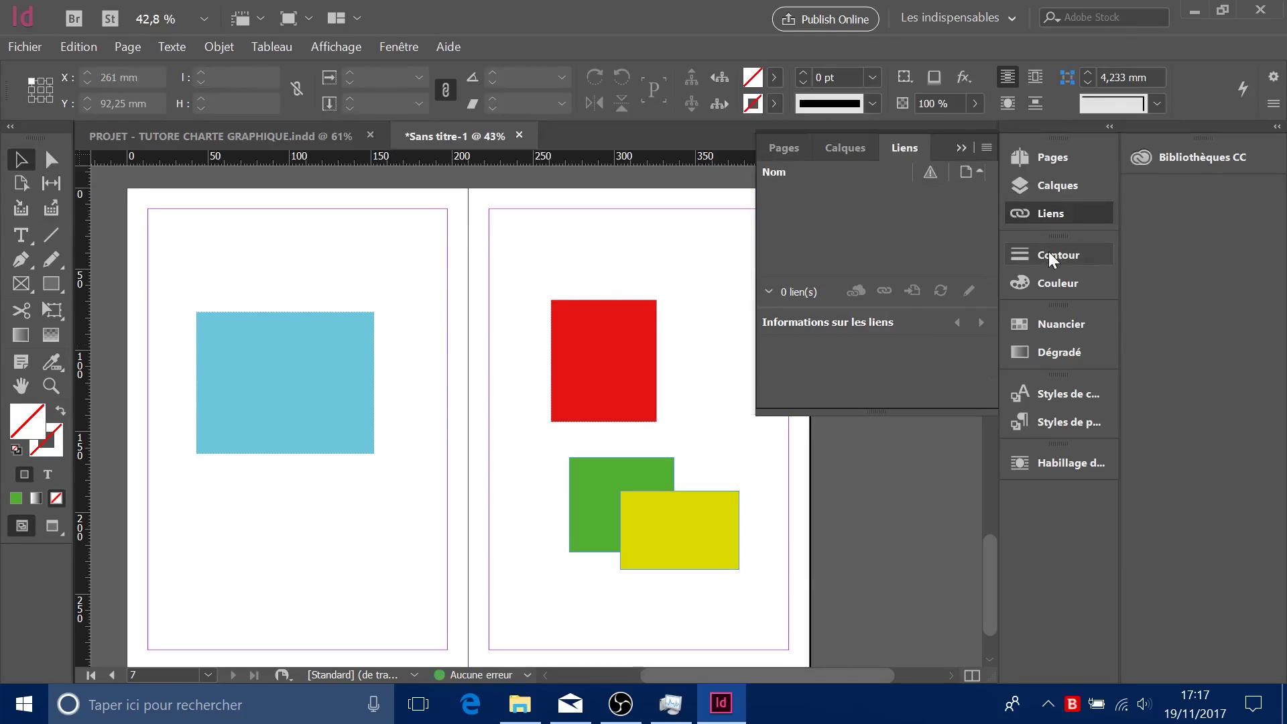
# - Review the stroke, color, swatches, gradient, character style and paragraph style settings one after another
pyautogui.click(1049, 253)
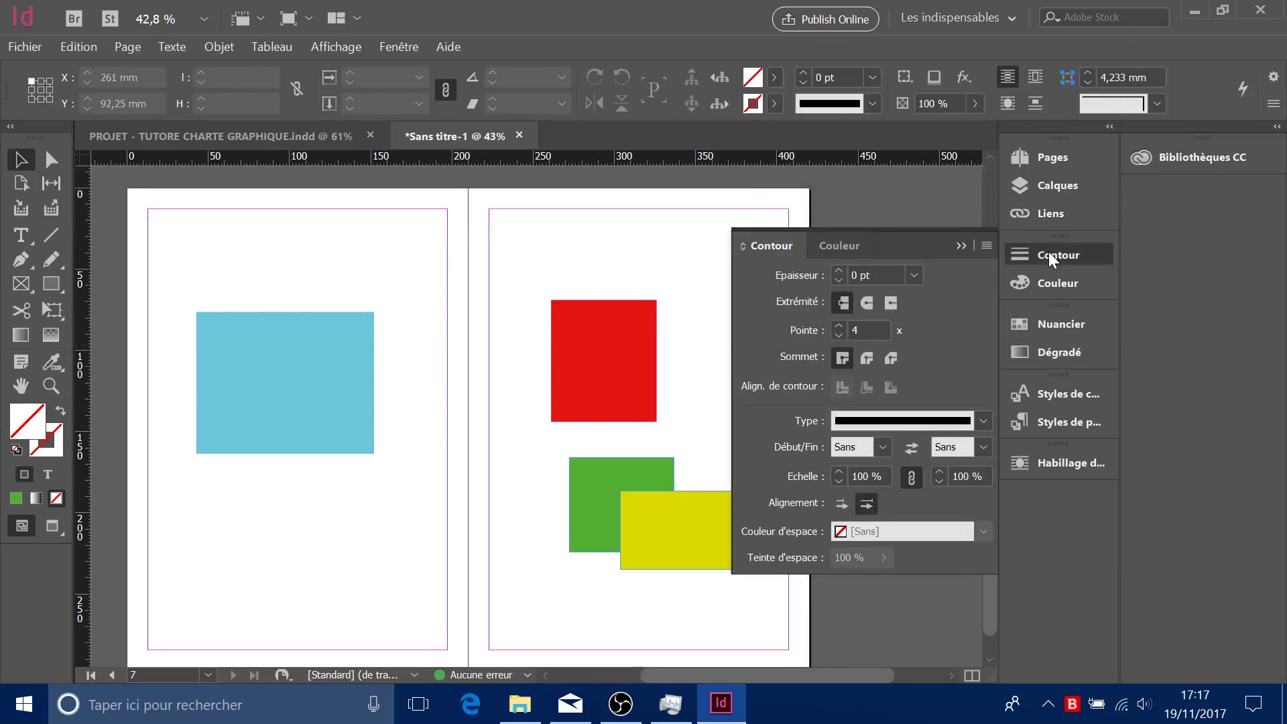
pyautogui.click(1030, 285)
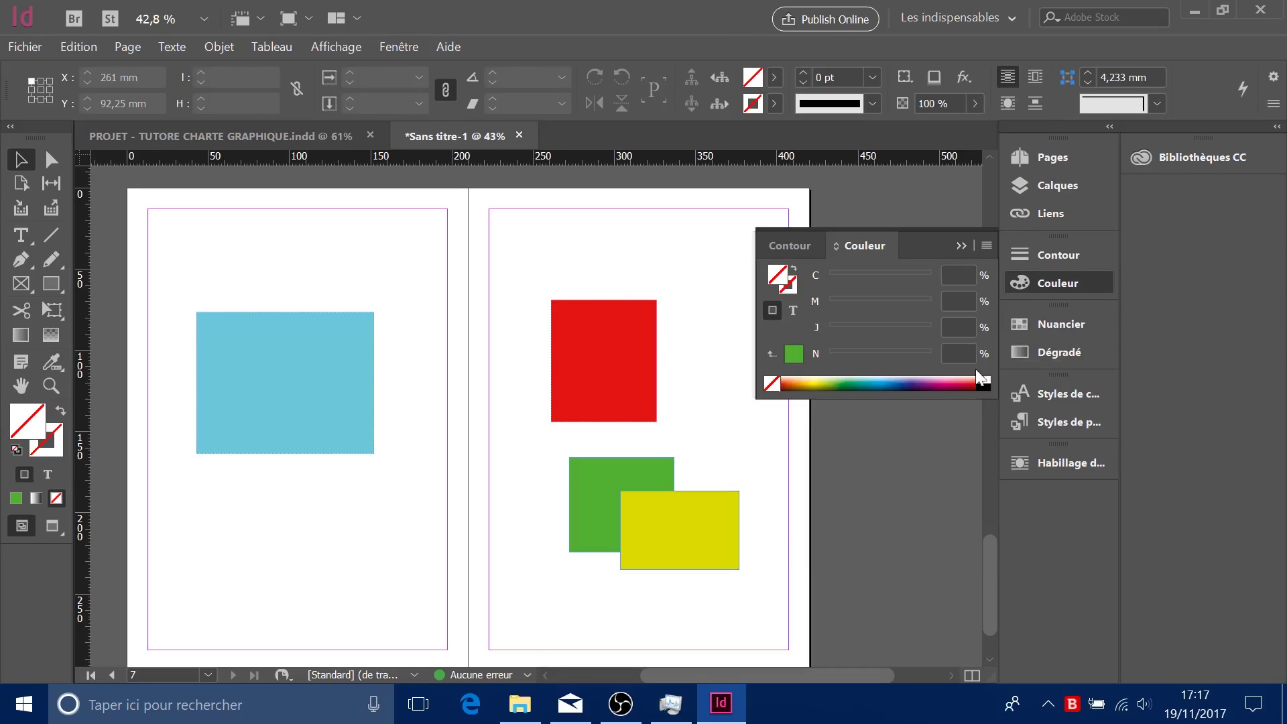
pyautogui.click(1062, 323)
pyautogui.click(1066, 350)
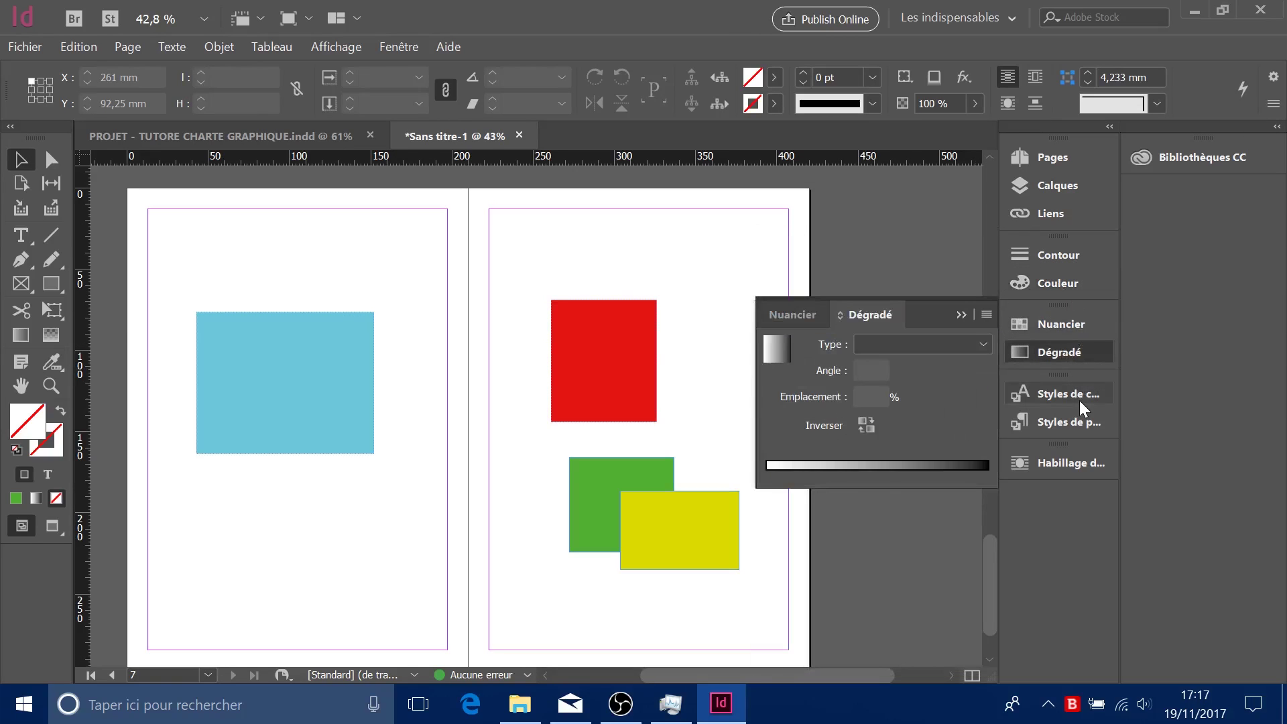
pyautogui.click(1079, 397)
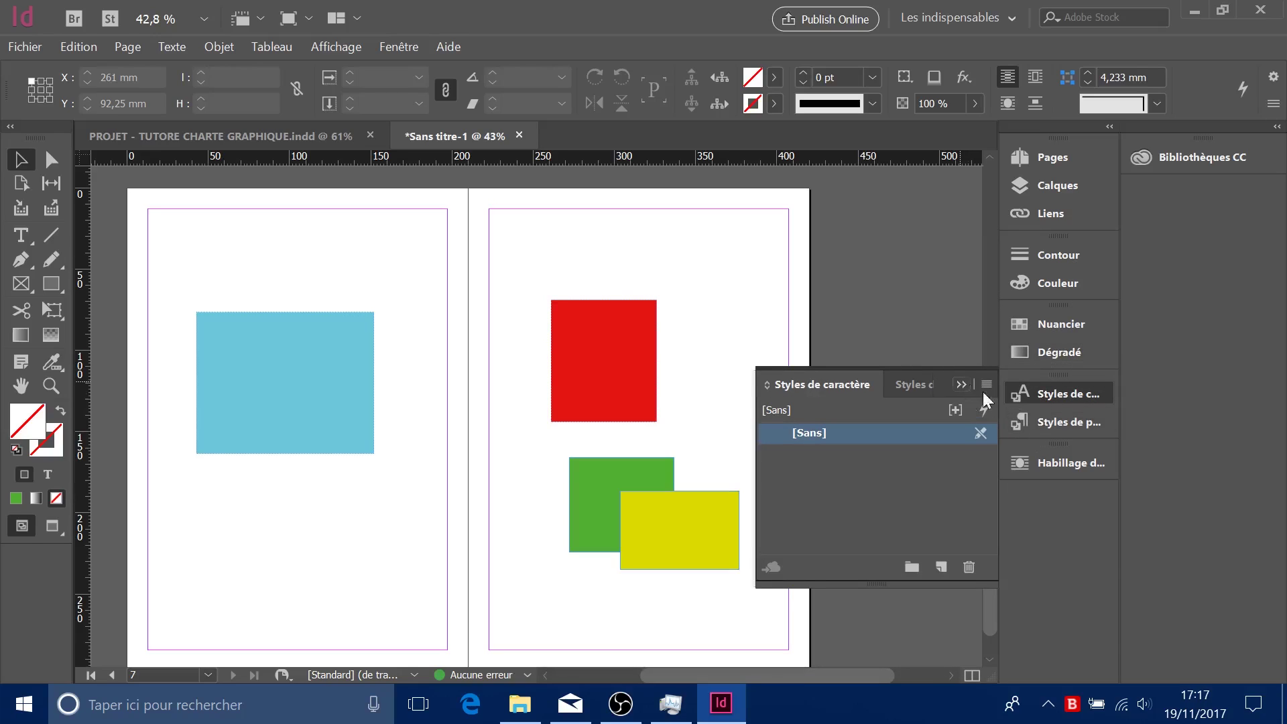
pyautogui.click(1058, 429)
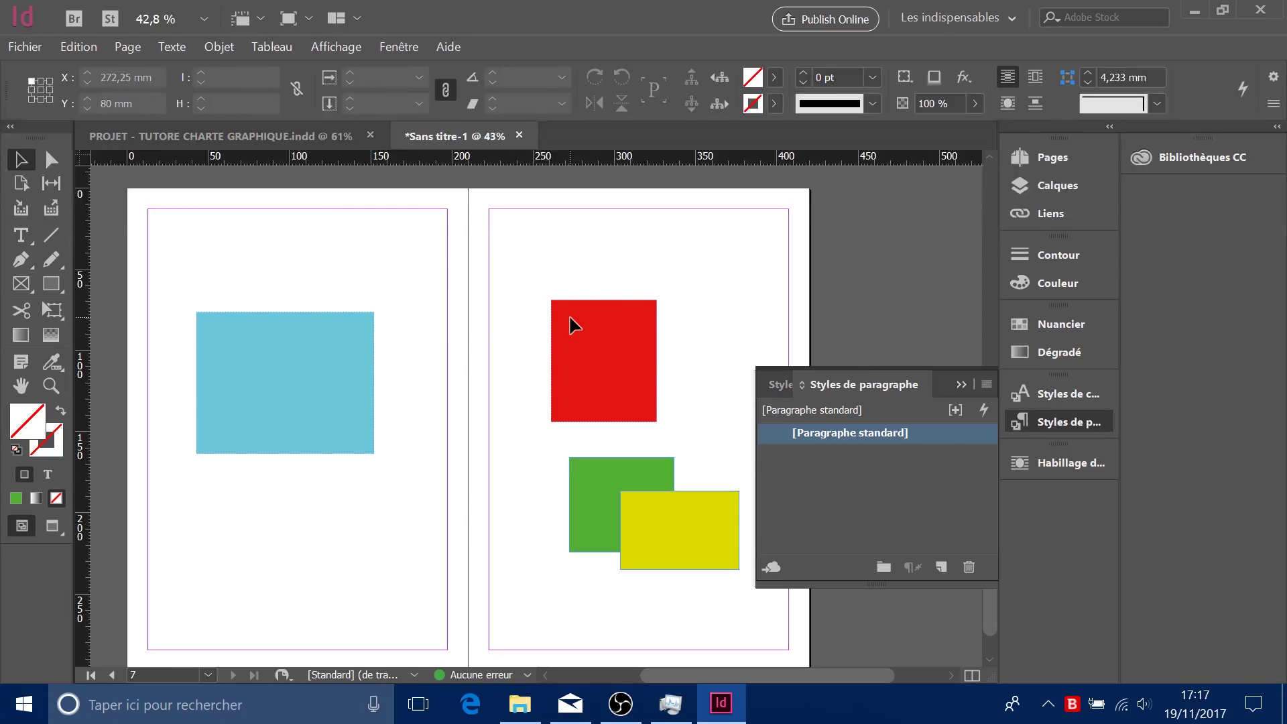
# - Delete the green and yellow rectangles on page 7 and draw a wide text frame below the red rectangle
pyautogui.moveTo(725, 445); pyautogui.dragTo(631, 554)
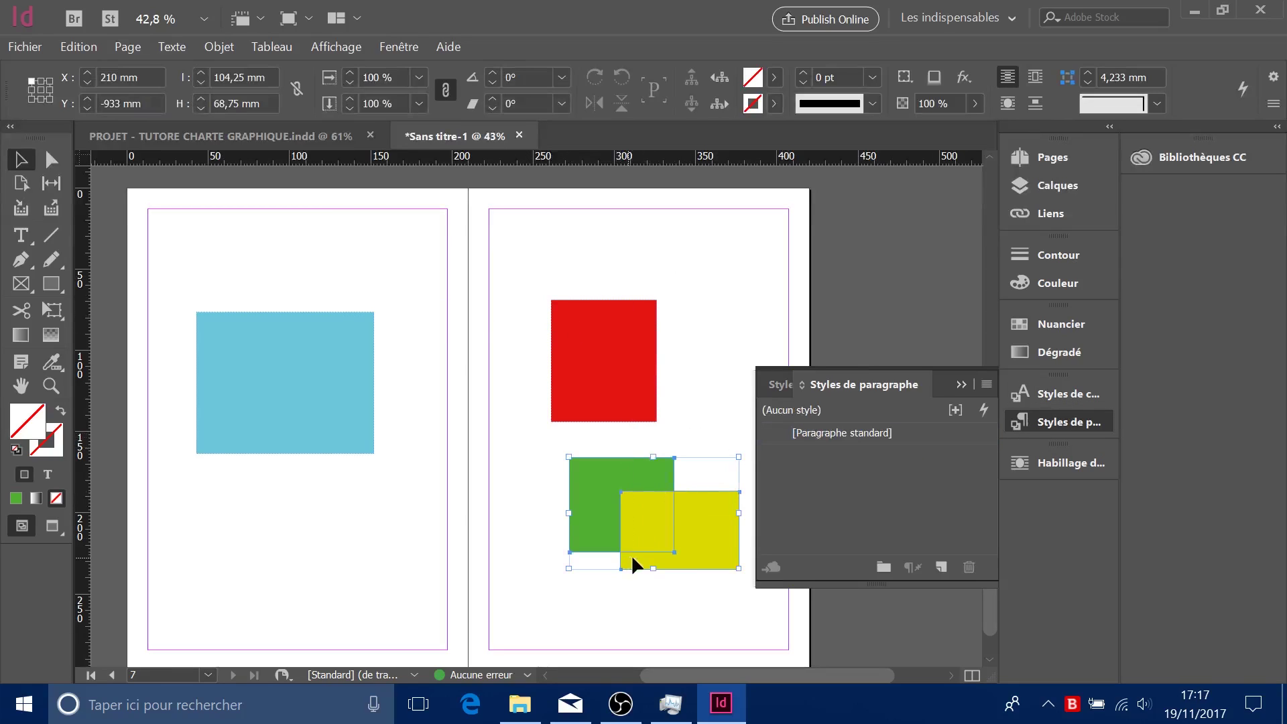
pyautogui.press('Delete')
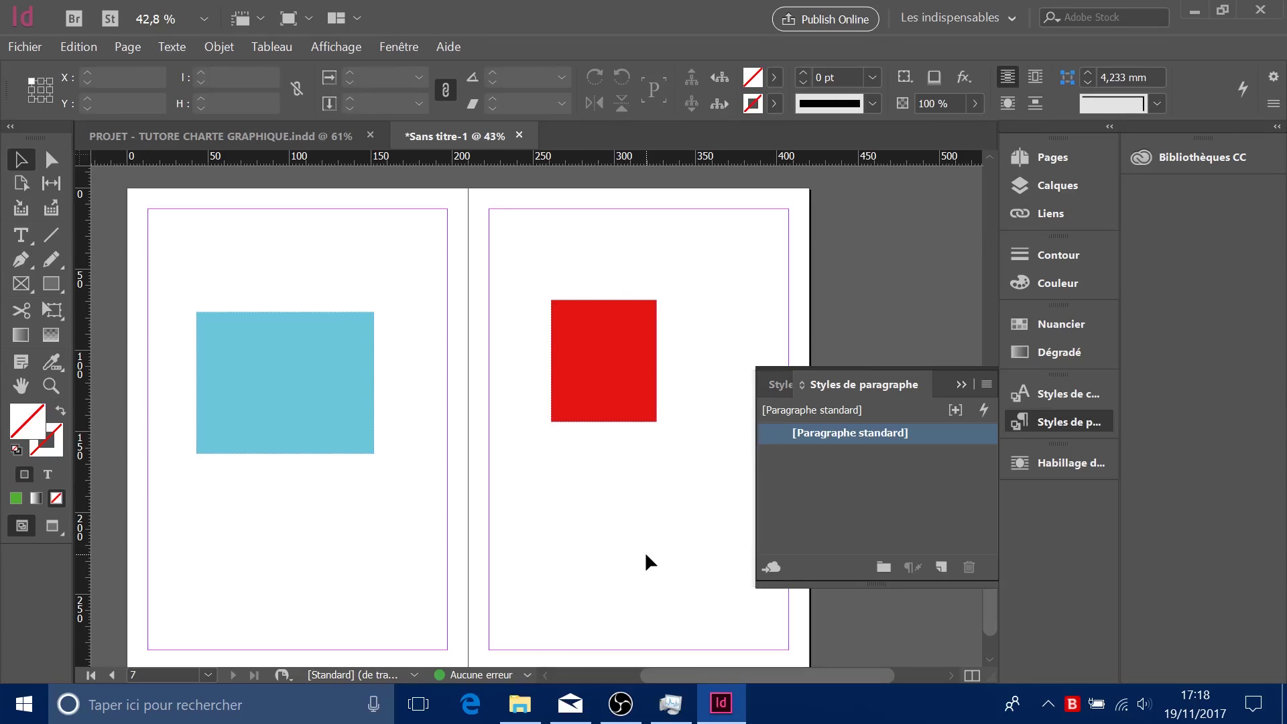
pyautogui.hscroll(3, 646, 555)
pyautogui.scroll(3, 572, 449)
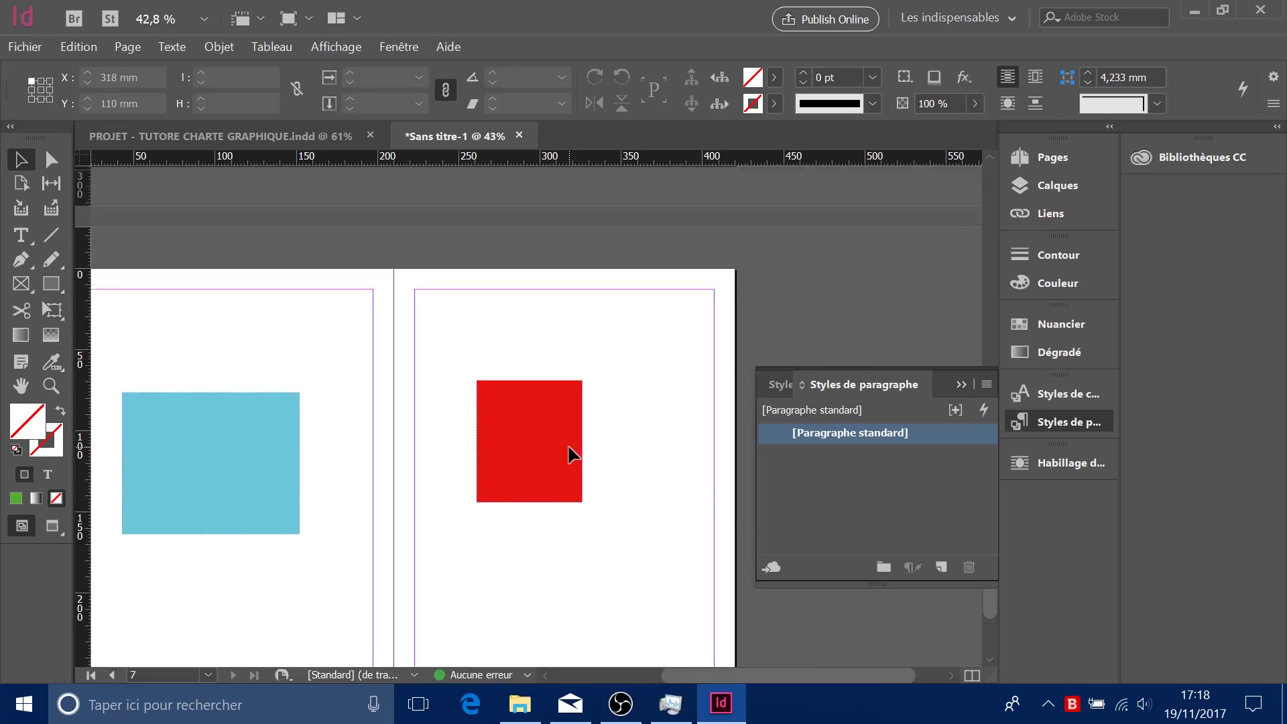
pyautogui.scroll(-4, 570, 449)
pyautogui.scroll(2, 567, 436)
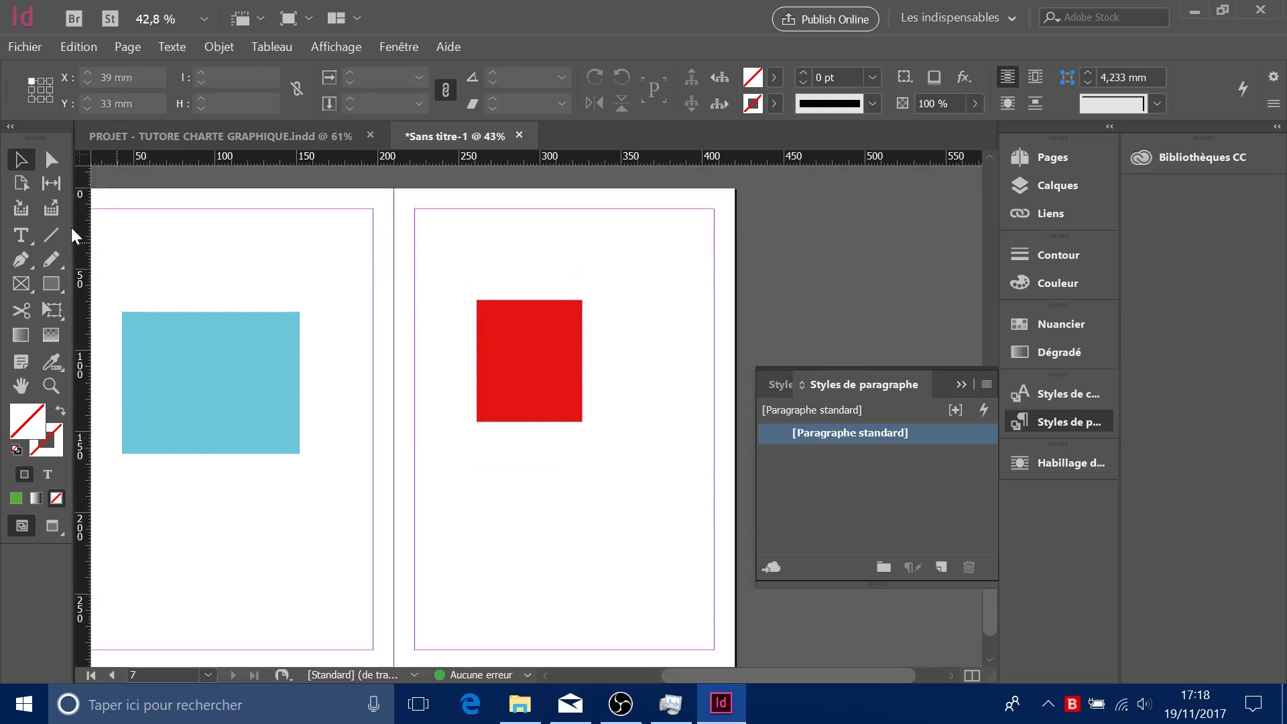
pyautogui.click(33, 234)
pyautogui.moveTo(465, 471); pyautogui.dragTo(695, 587)
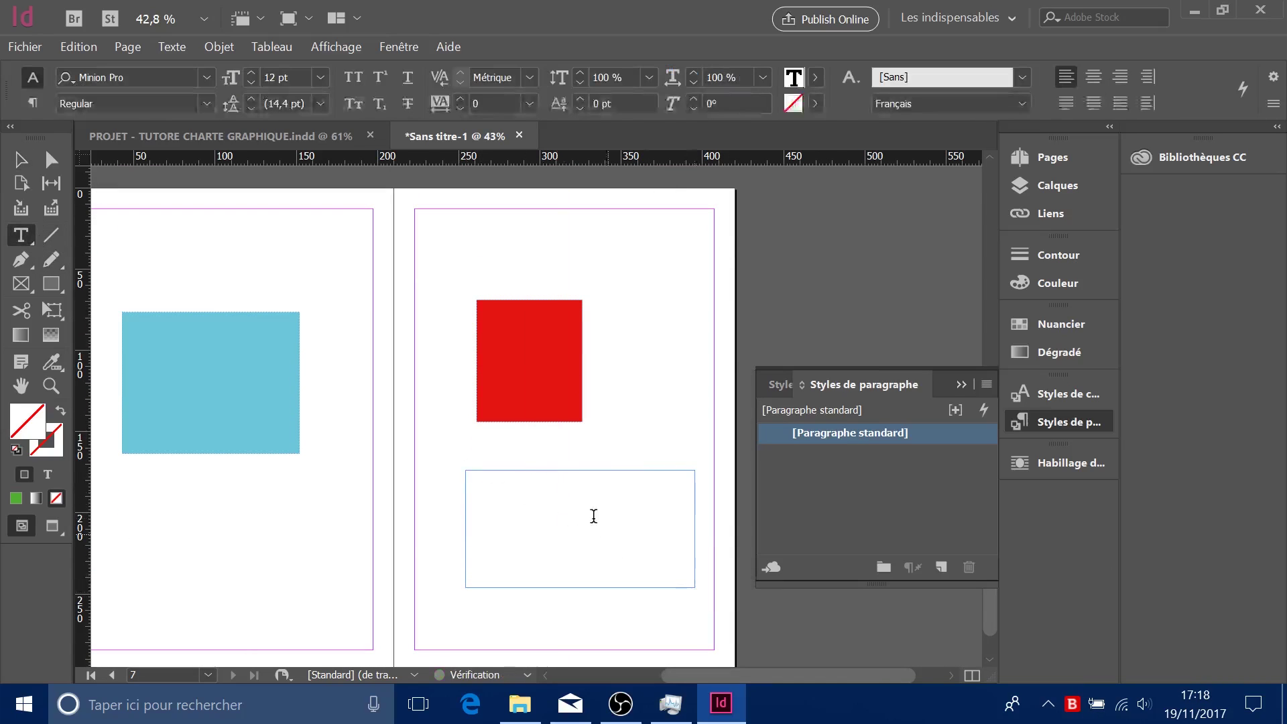
# - Fill the new text frame on page 7 with placeholder text
pyautogui.click(120, 47)
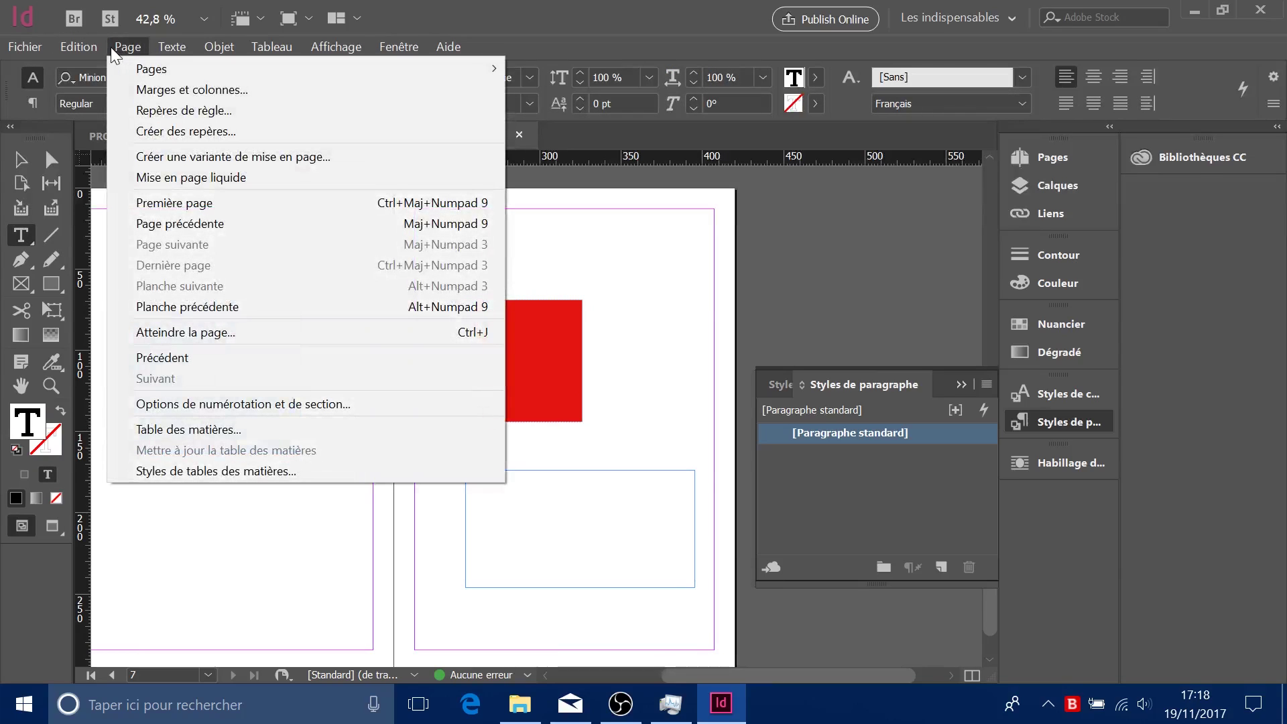
pyautogui.moveTo(171, 47)
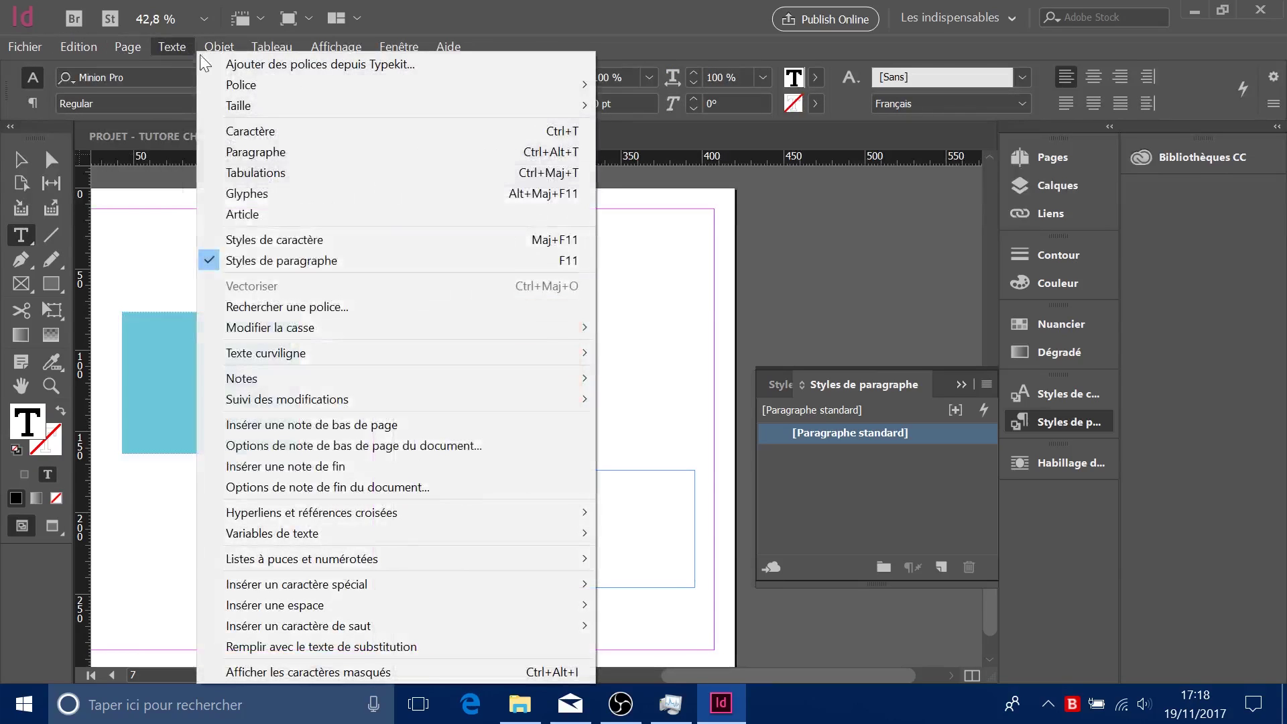
pyautogui.click(321, 646)
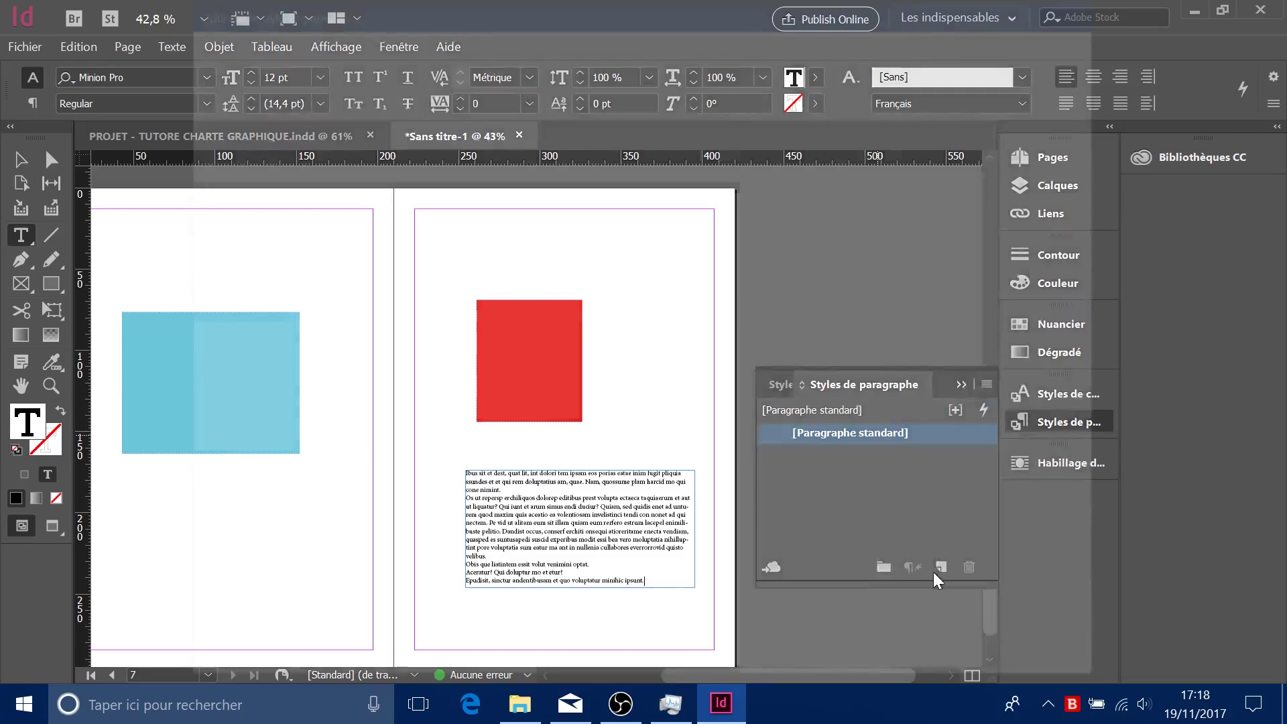
# - Look through the general options and basic character formats of the [Paragraphe standard] style without changing them
pyautogui.doubleClick(941, 569)
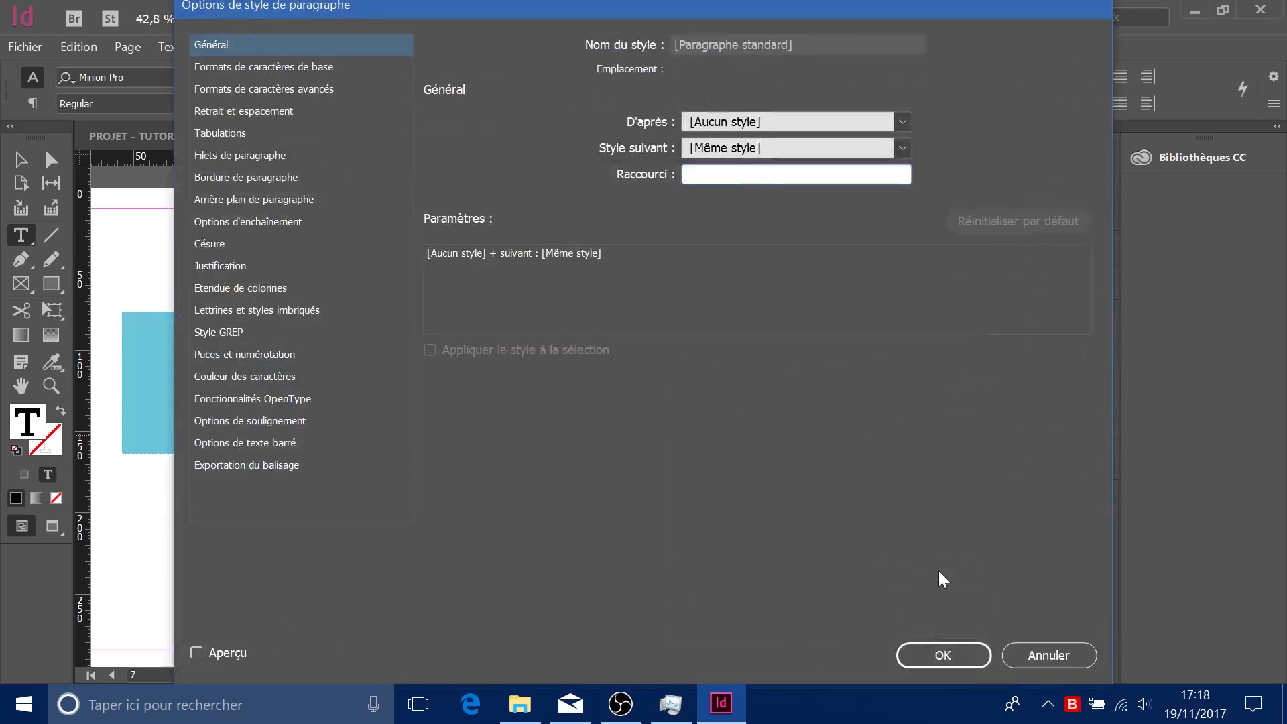
pyautogui.moveTo(1063, 10)
pyautogui.mouseDown()
pyautogui.moveTo(1044, 29)
pyautogui.moveTo(1054, 12)
pyautogui.moveTo(1063, 22)
pyautogui.mouseUp()
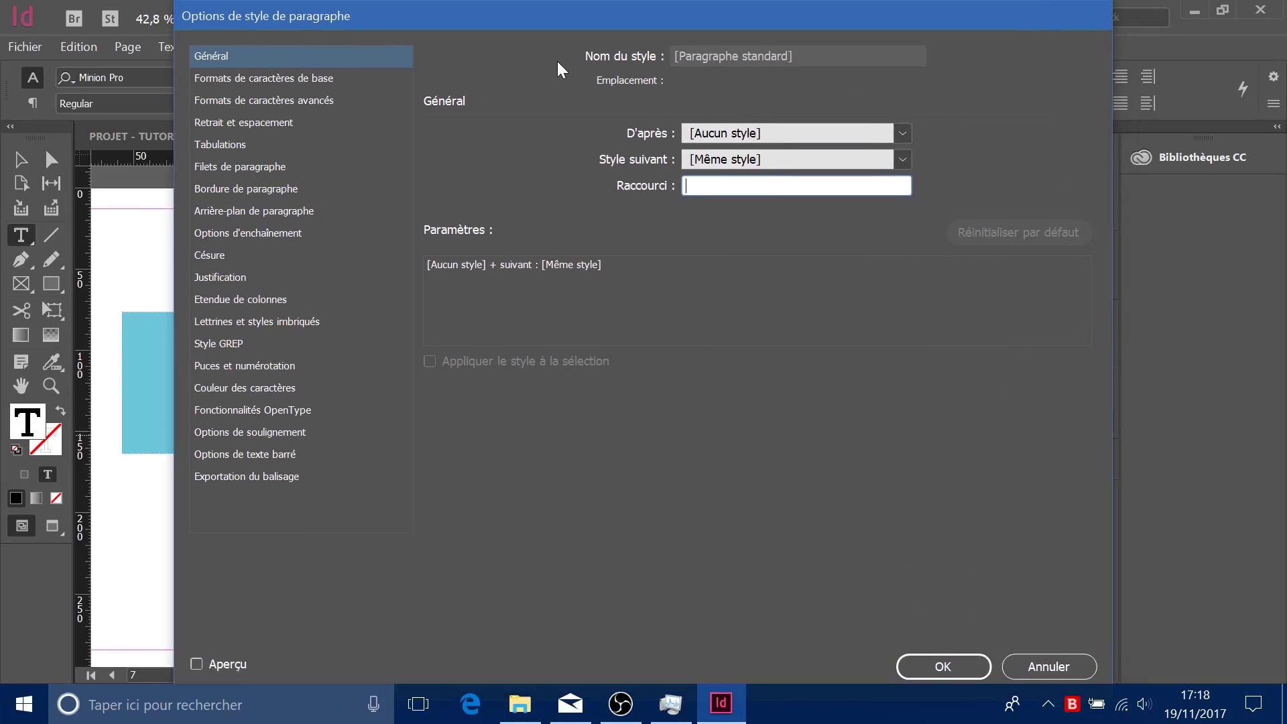
pyautogui.click(256, 79)
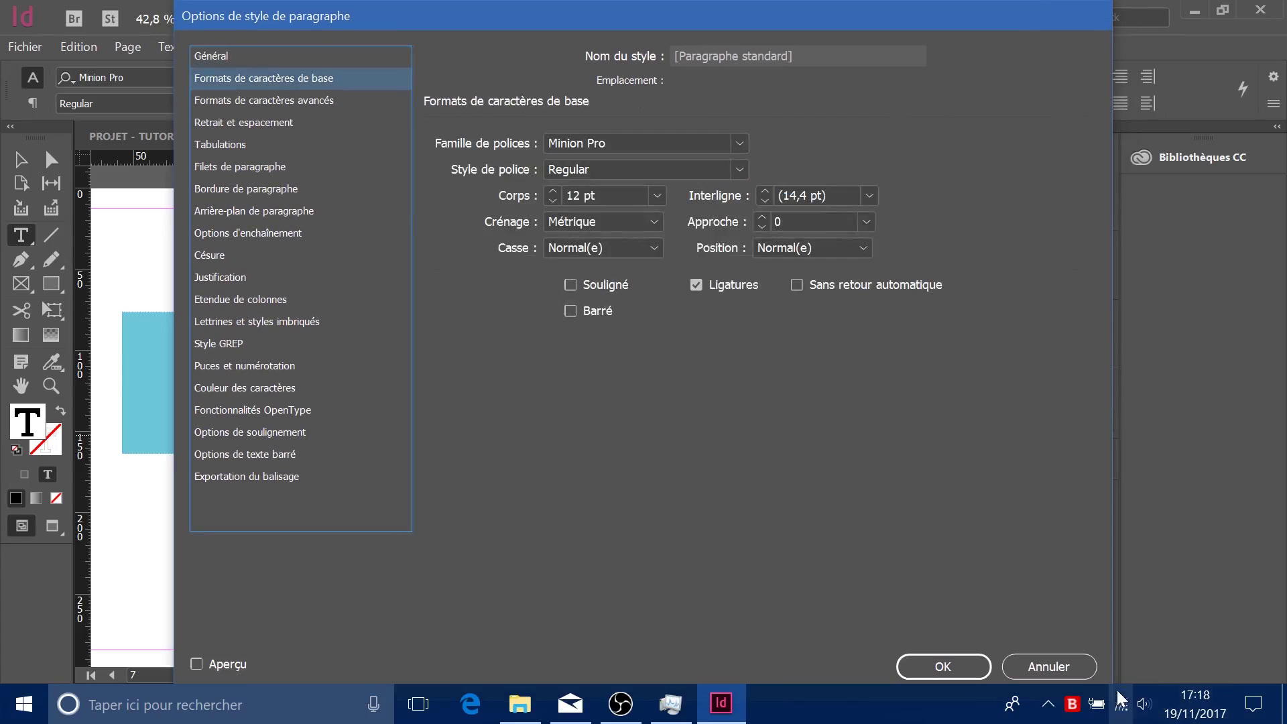
pyautogui.click(1083, 665)
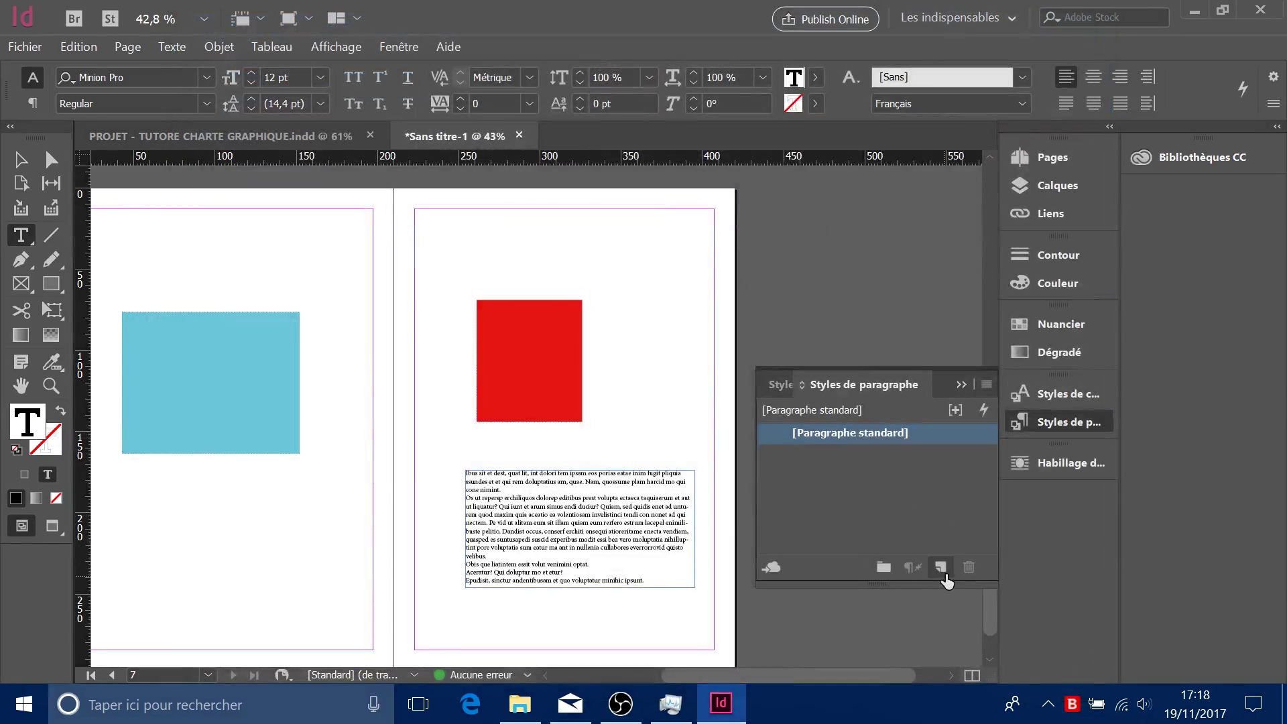
# - Create a new paragraph style and name it Test in its options
pyautogui.click(941, 567)
pyautogui.click(980, 461)
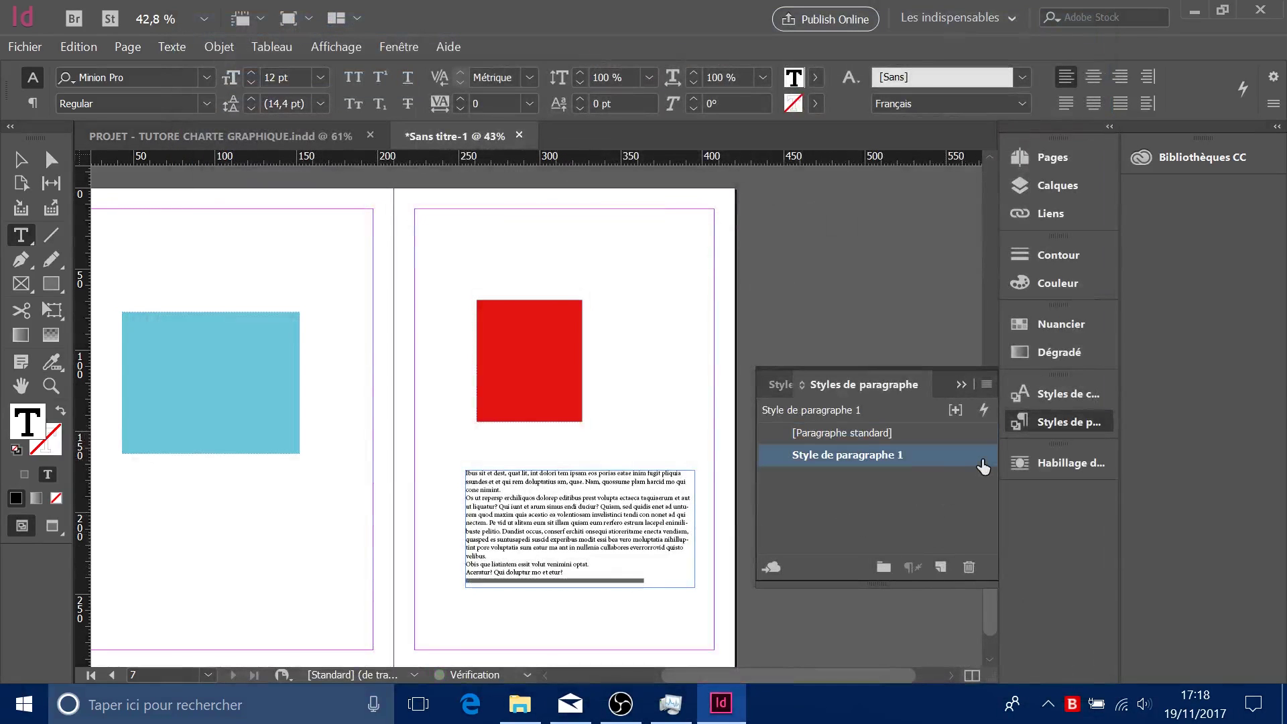
pyautogui.doubleClick(980, 461)
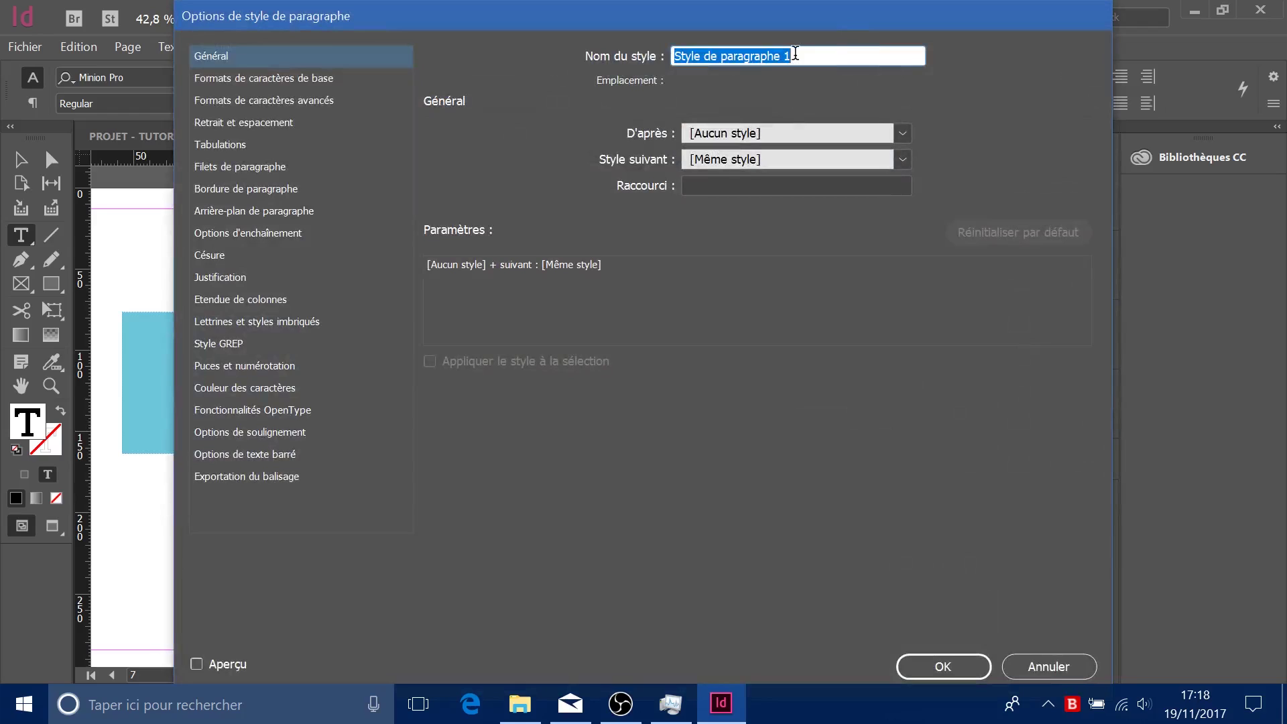
pyautogui.write('Test')
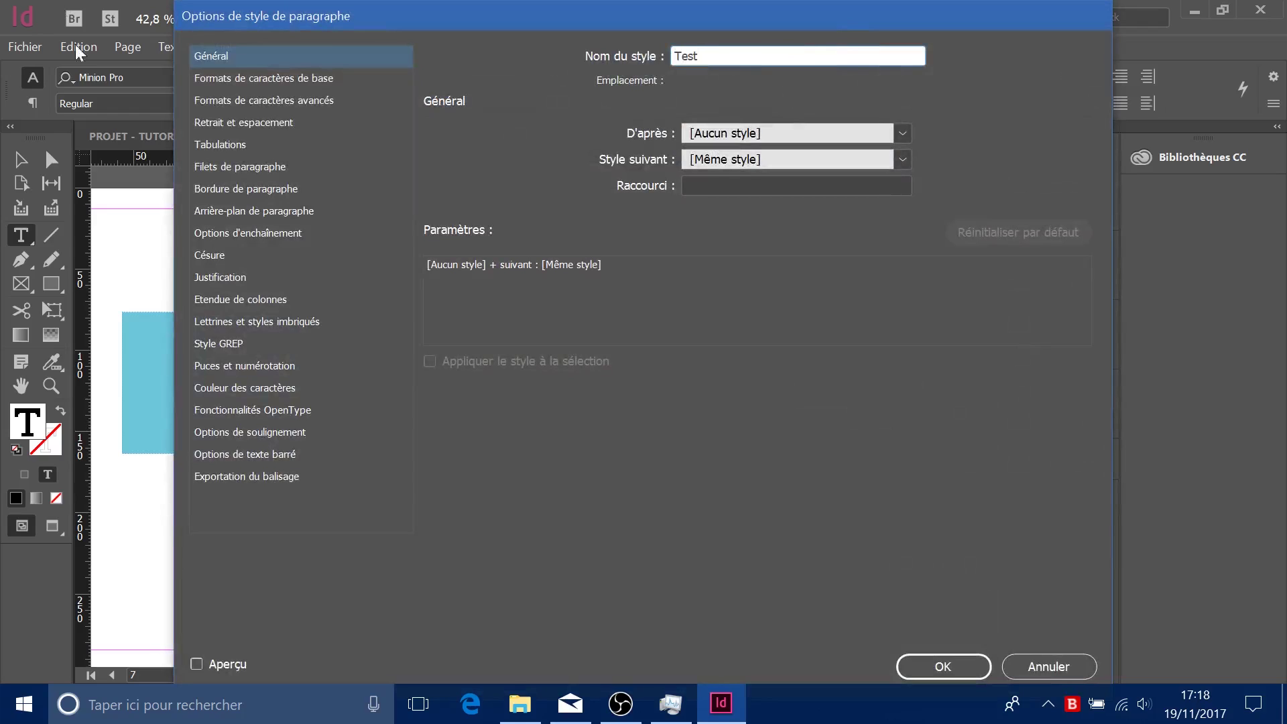
# - Set the Test style's font family to Myriad Pro and its size to 14 pt
pyautogui.click(316, 81)
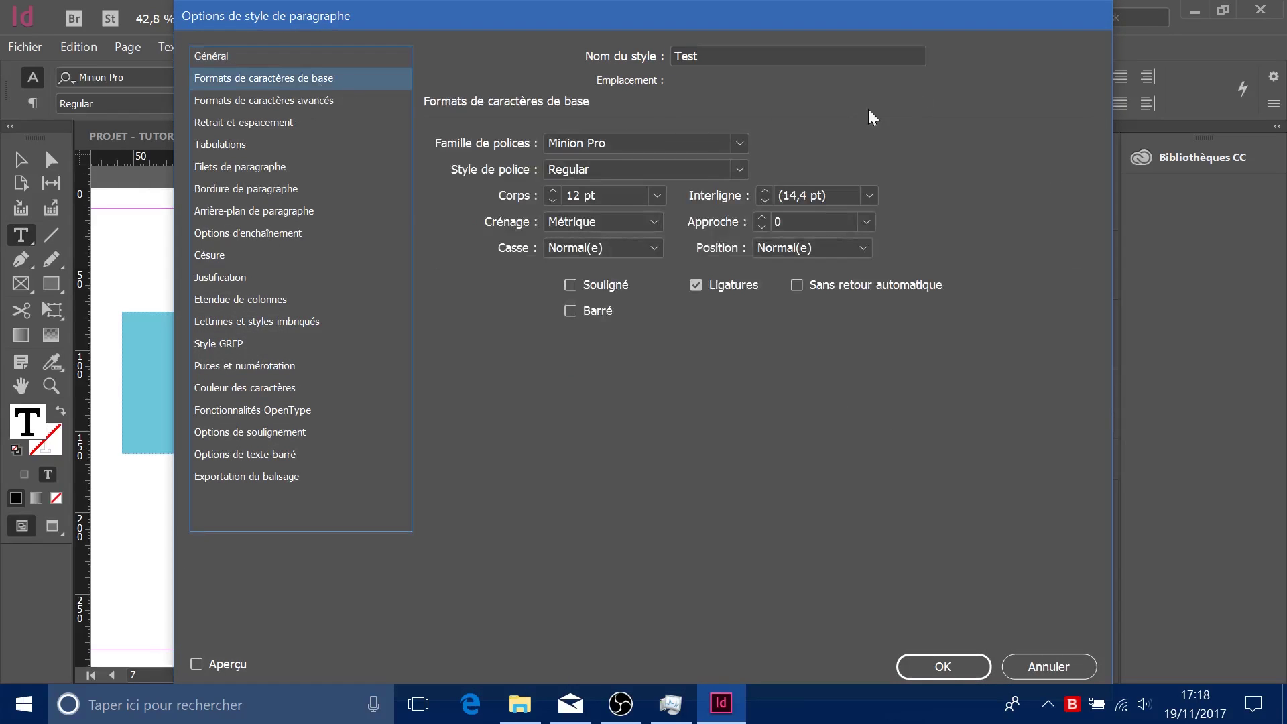
pyautogui.click(739, 143)
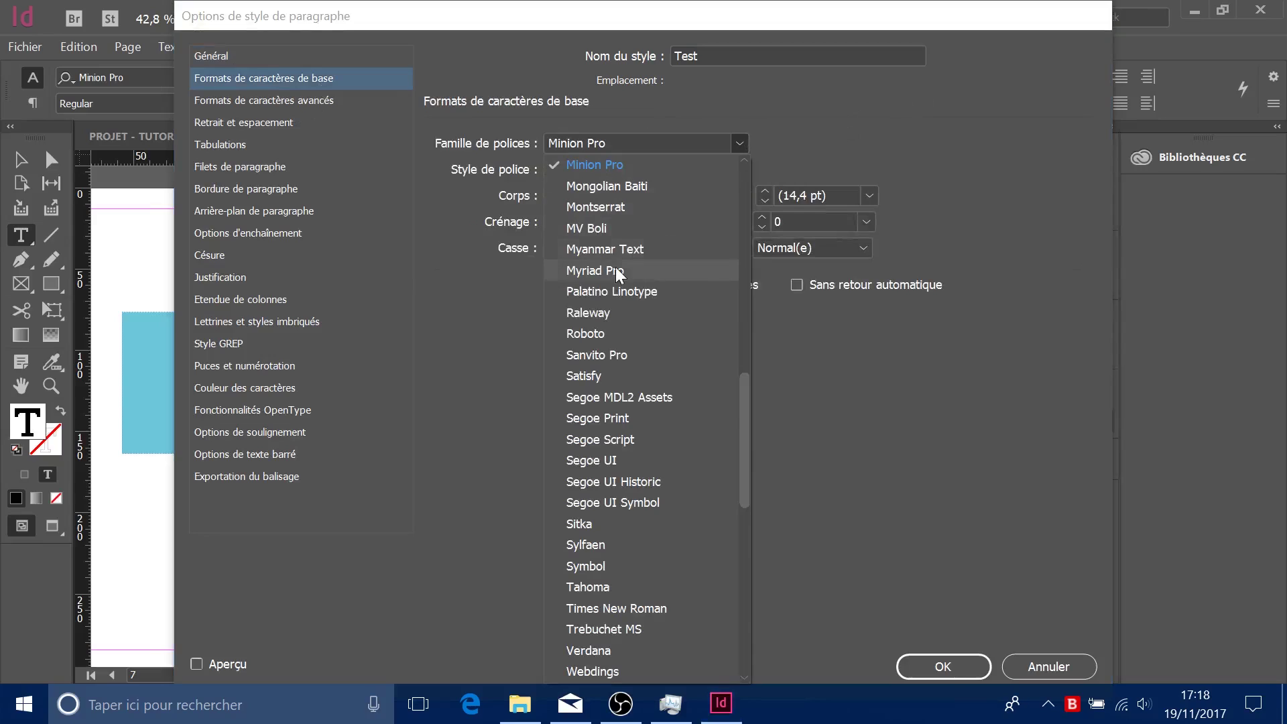
pyautogui.click(619, 271)
pyautogui.click(743, 170)
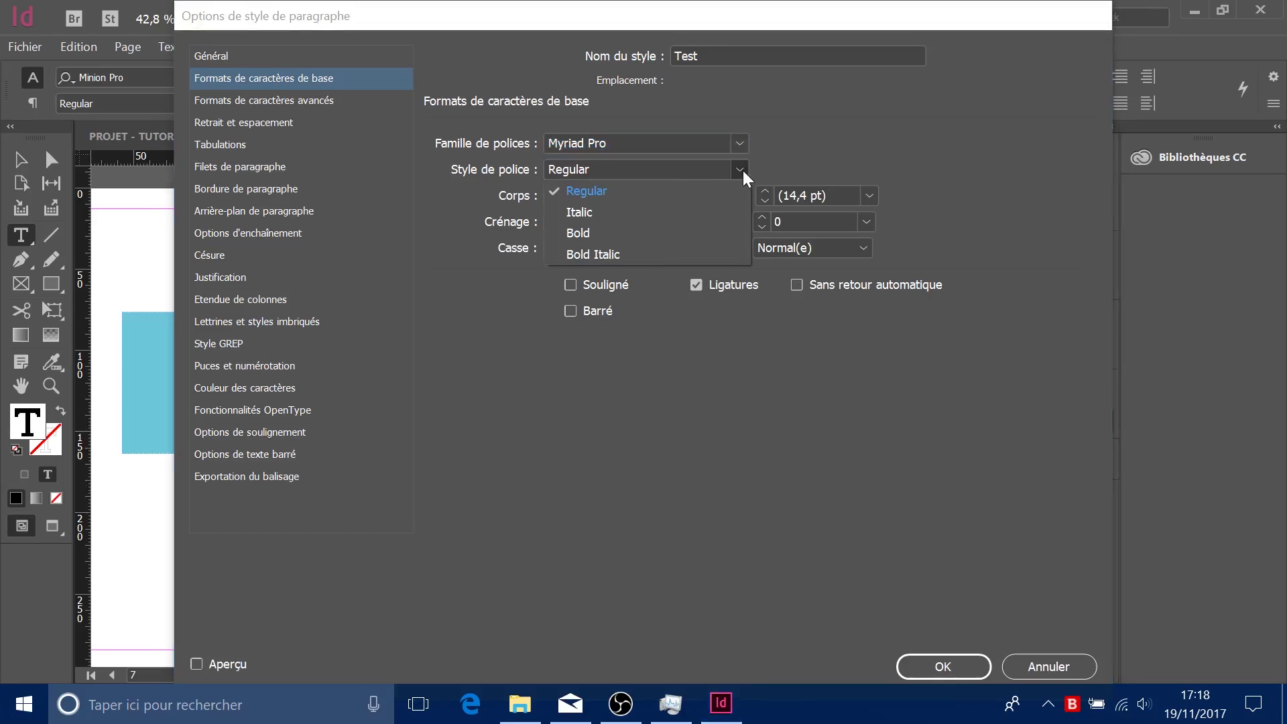
pyautogui.click(677, 196)
pyautogui.click(651, 196)
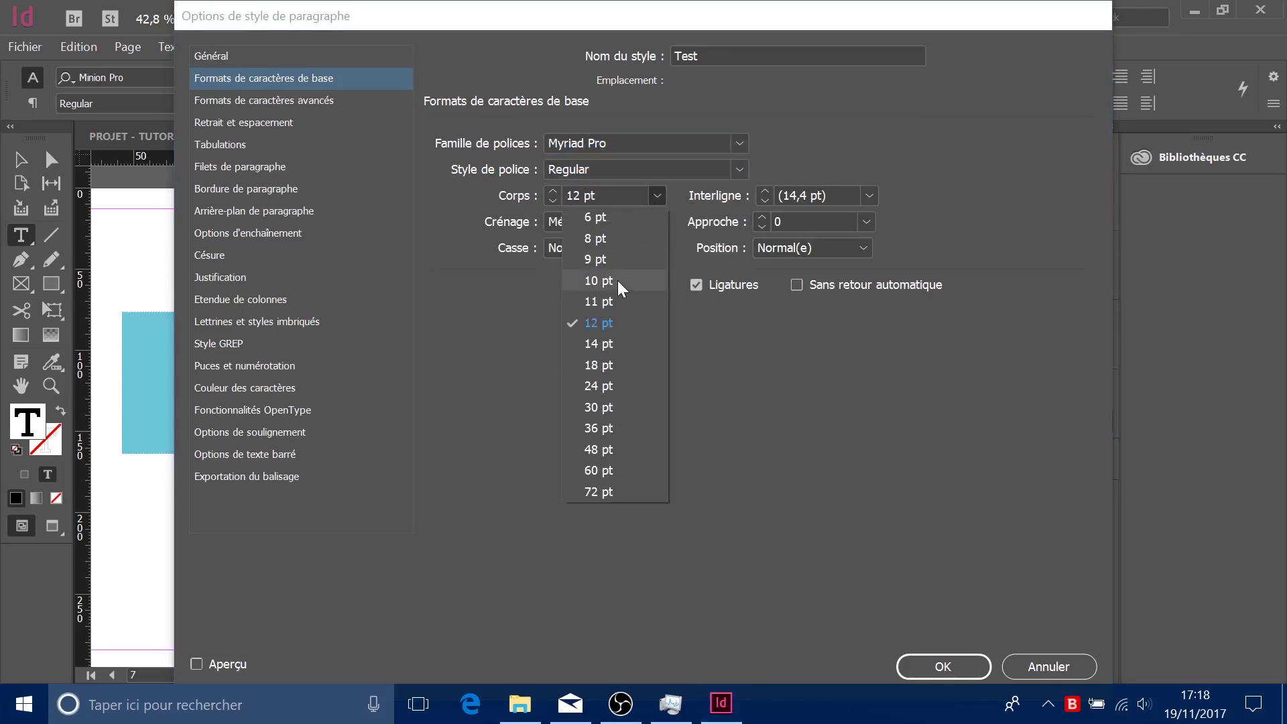
pyautogui.click(647, 341)
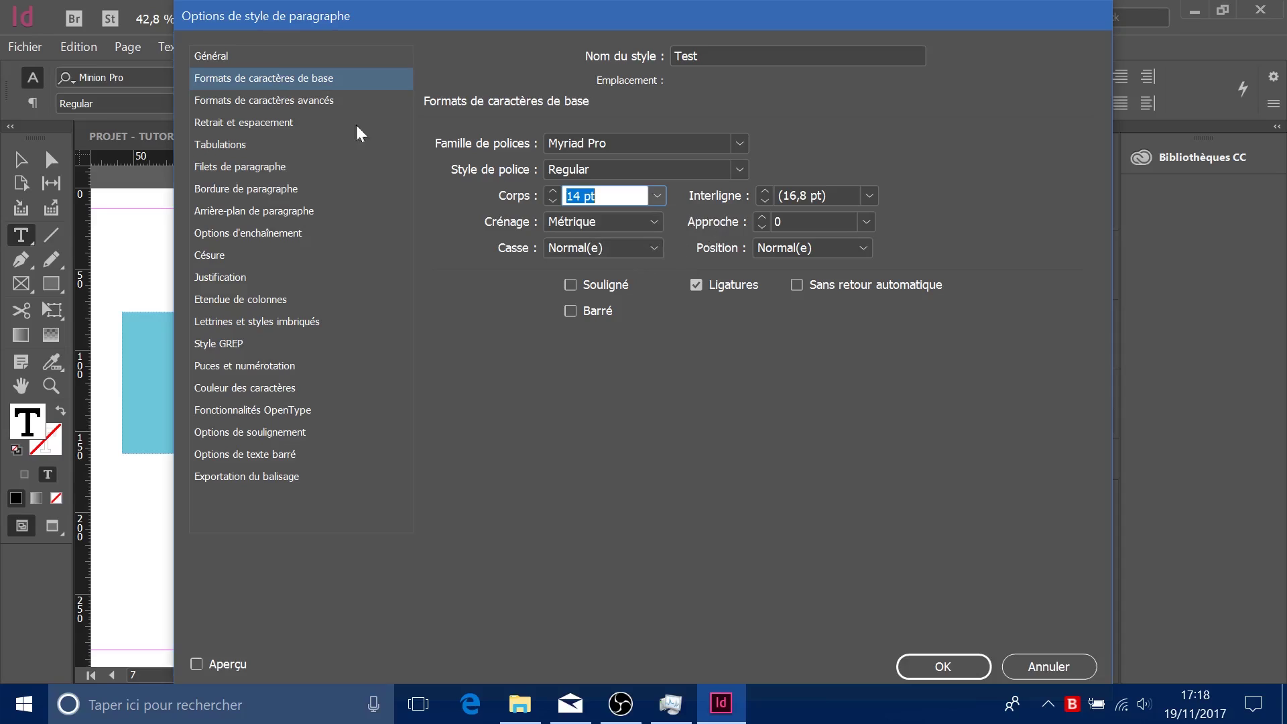
# - Set the Test style's paragraph alignment to Centrer
pyautogui.click(207, 101)
pyautogui.click(240, 122)
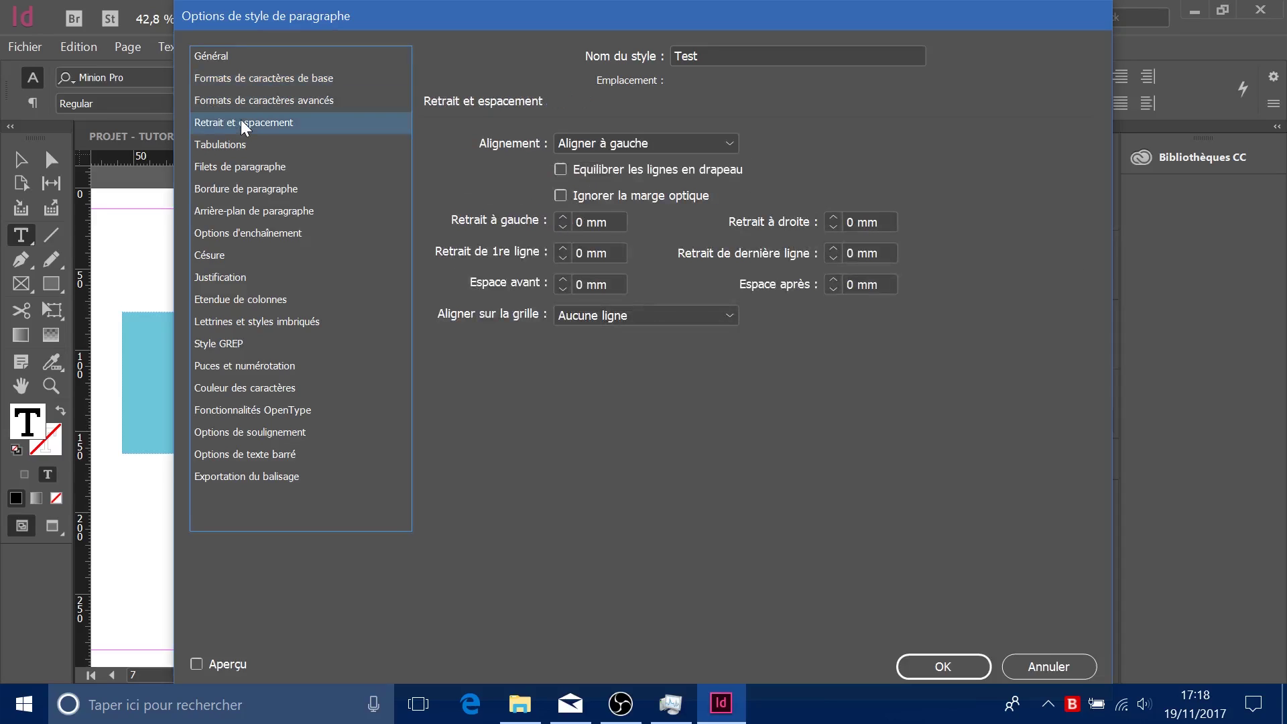
pyautogui.click(651, 143)
pyautogui.click(624, 182)
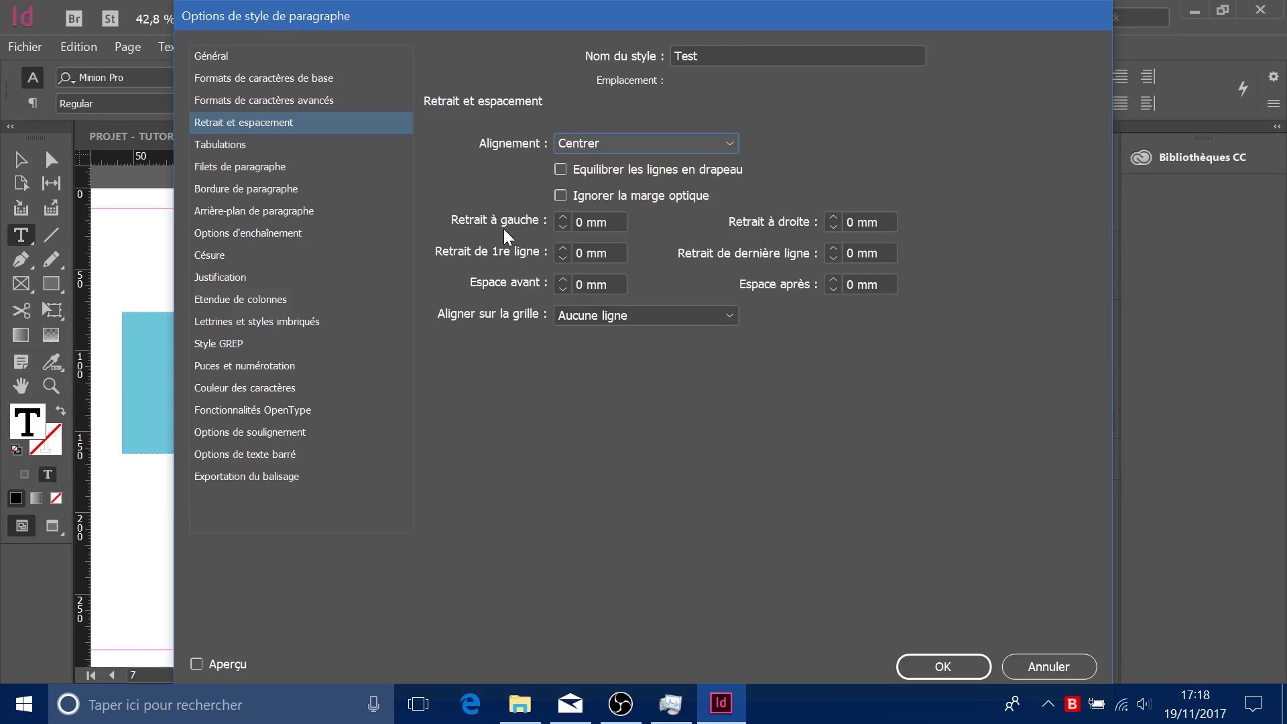
# - Enable paragraph shading for the Test style with colour C=100 M=90 J=10 N=0 and rounded corners, and save the style
pyautogui.click(245, 209)
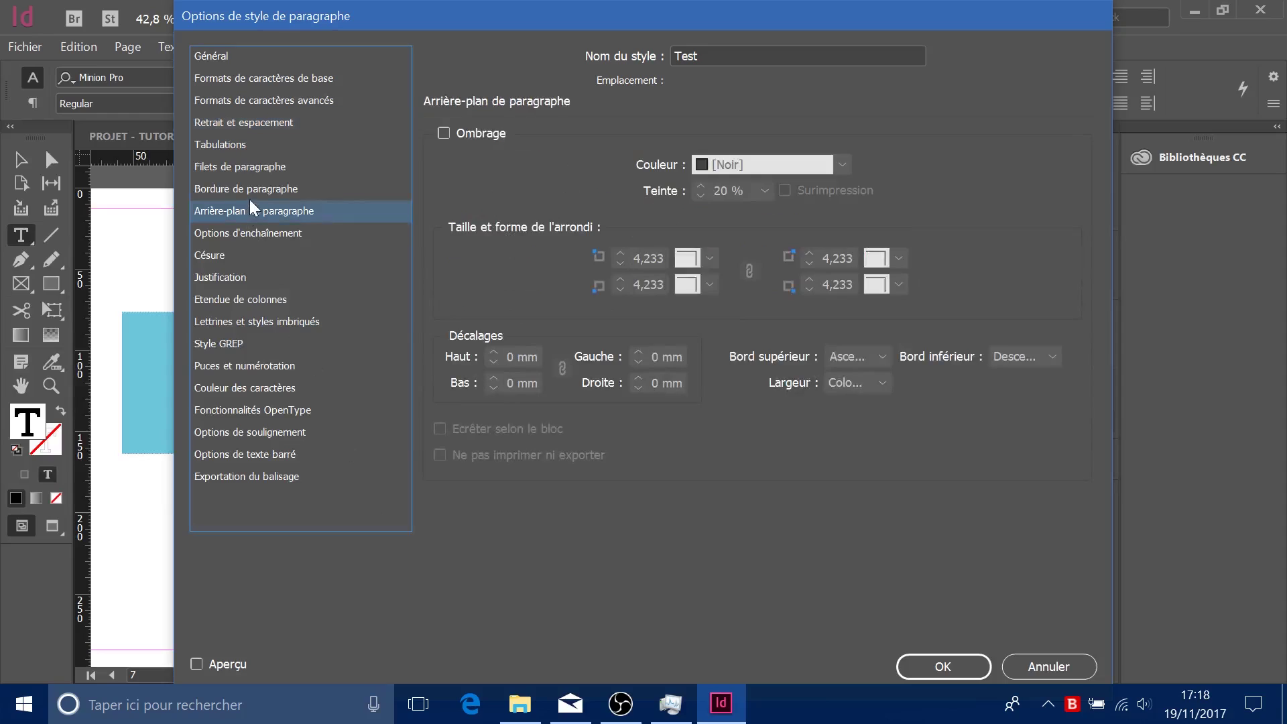
pyautogui.click(483, 133)
pyautogui.click(842, 165)
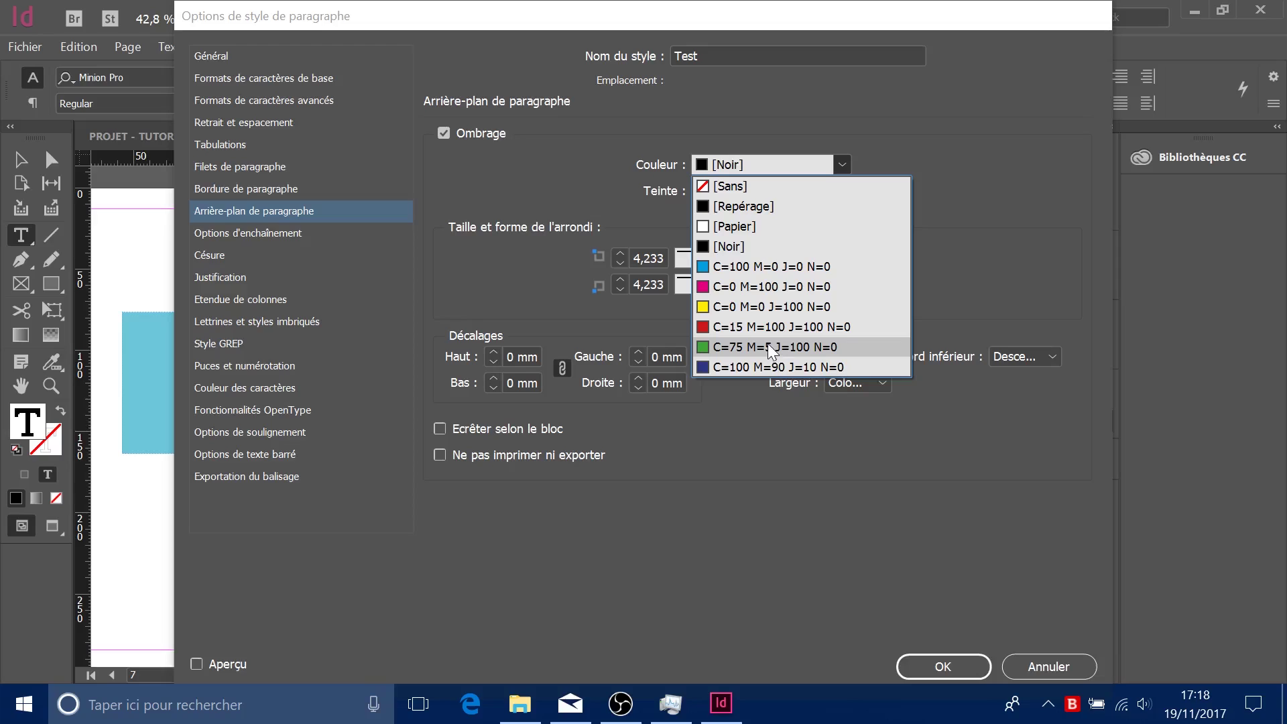
pyautogui.click(775, 367)
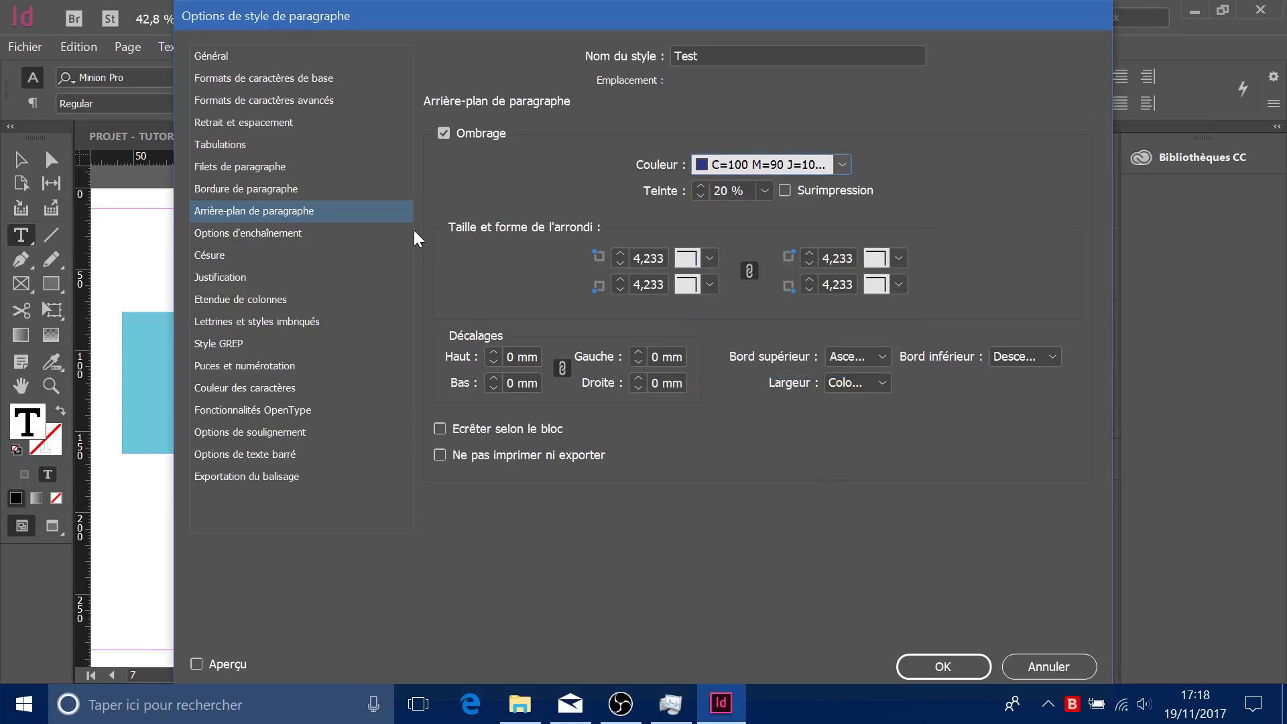
pyautogui.click(711, 264)
pyautogui.click(717, 385)
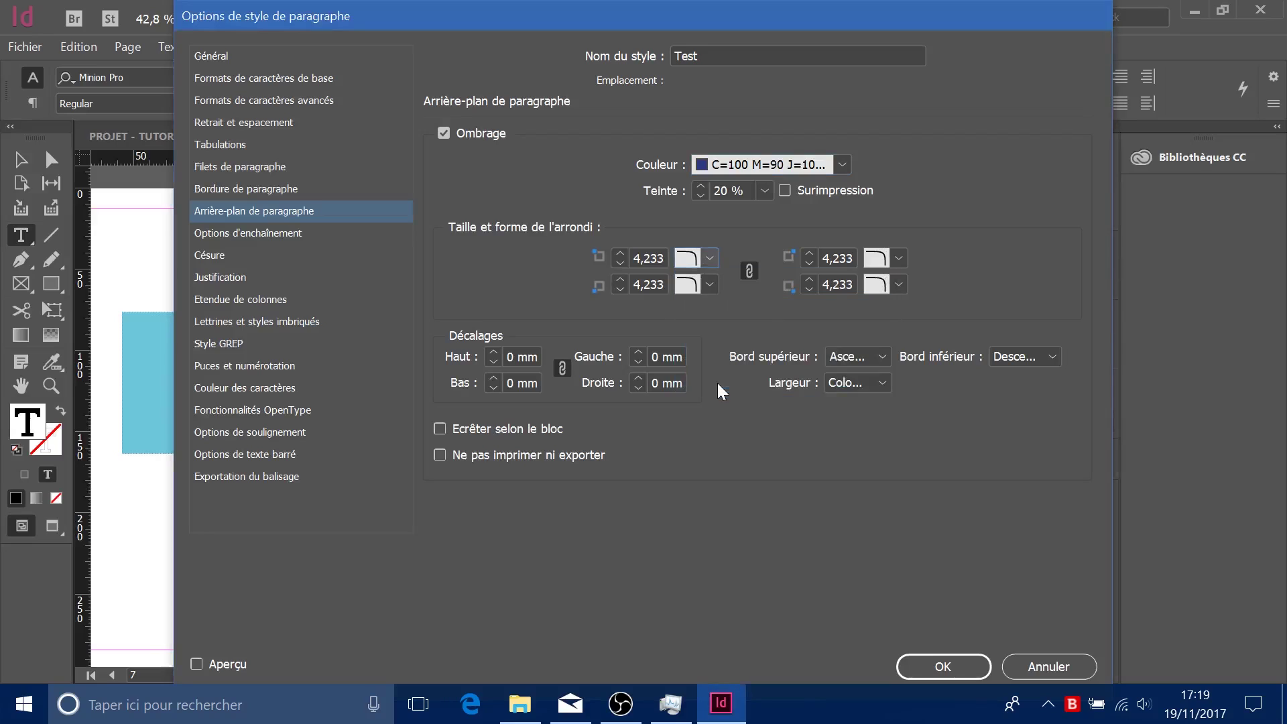
pyautogui.click(946, 665)
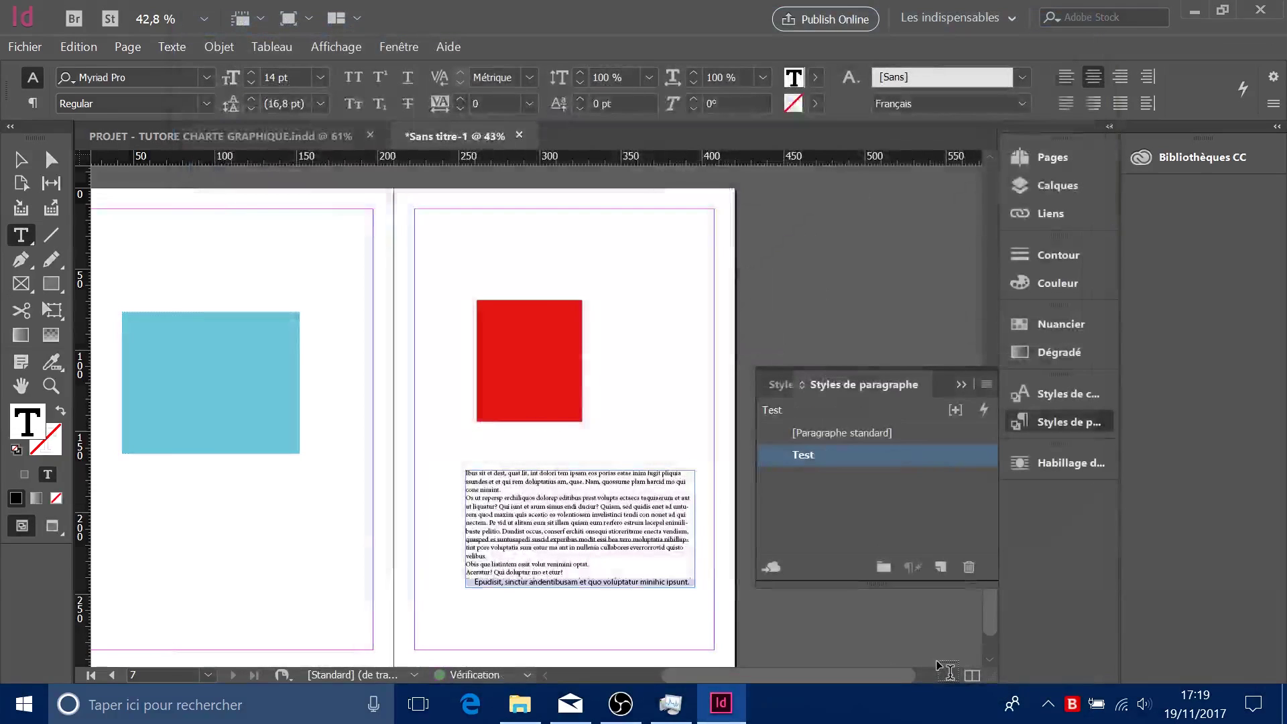
# - Apply the Test style to the first paragraph of the text frame on page 7
pyautogui.scroll(-1, 612, 501)
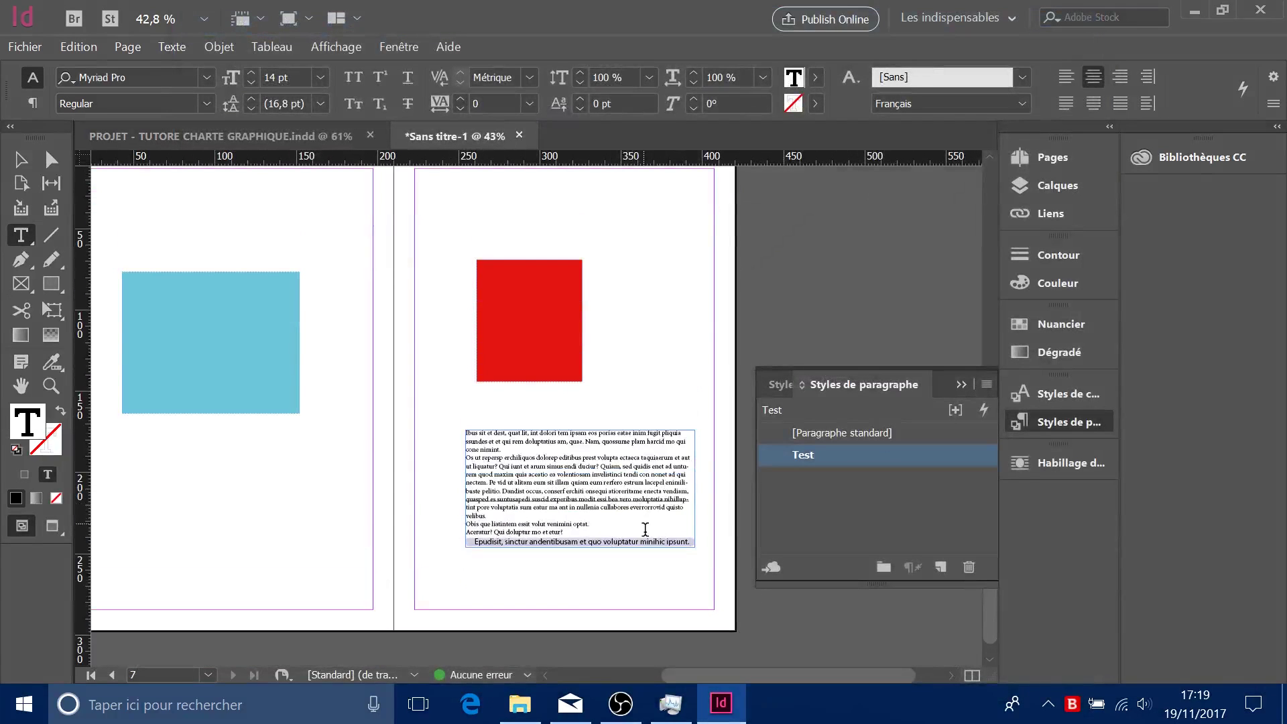
pyautogui.click(645, 534)
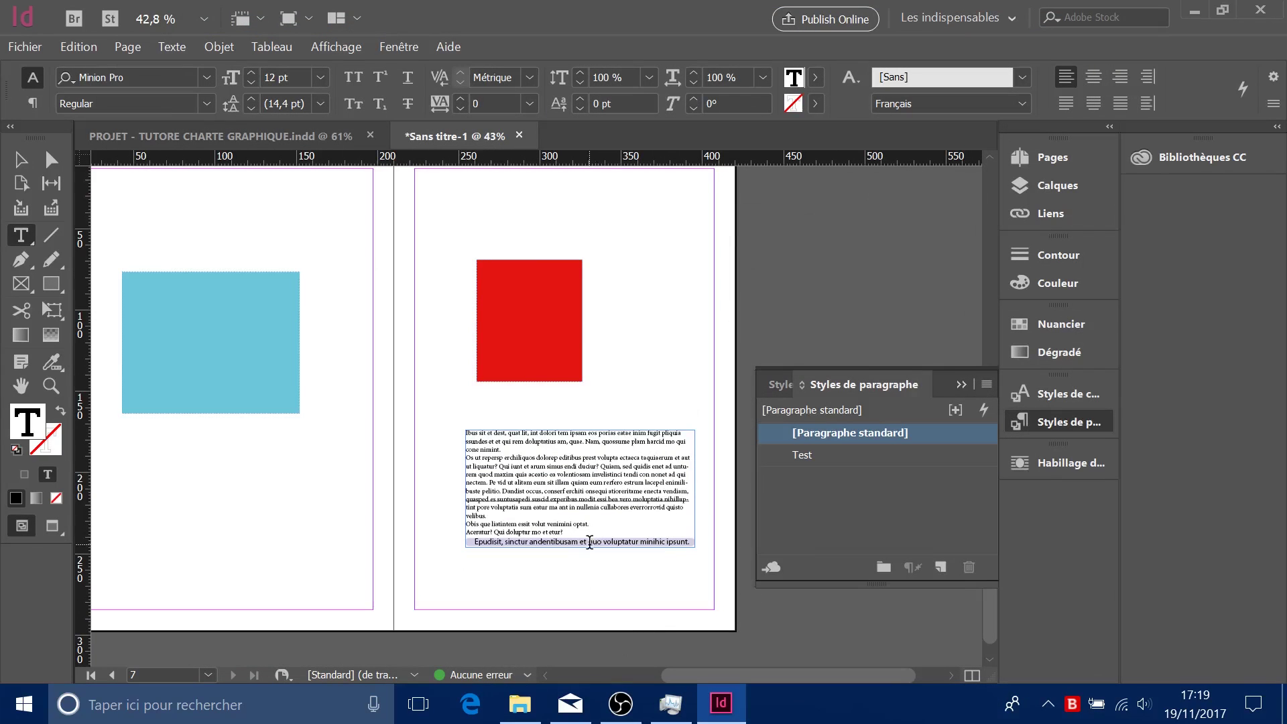
pyautogui.click(640, 547)
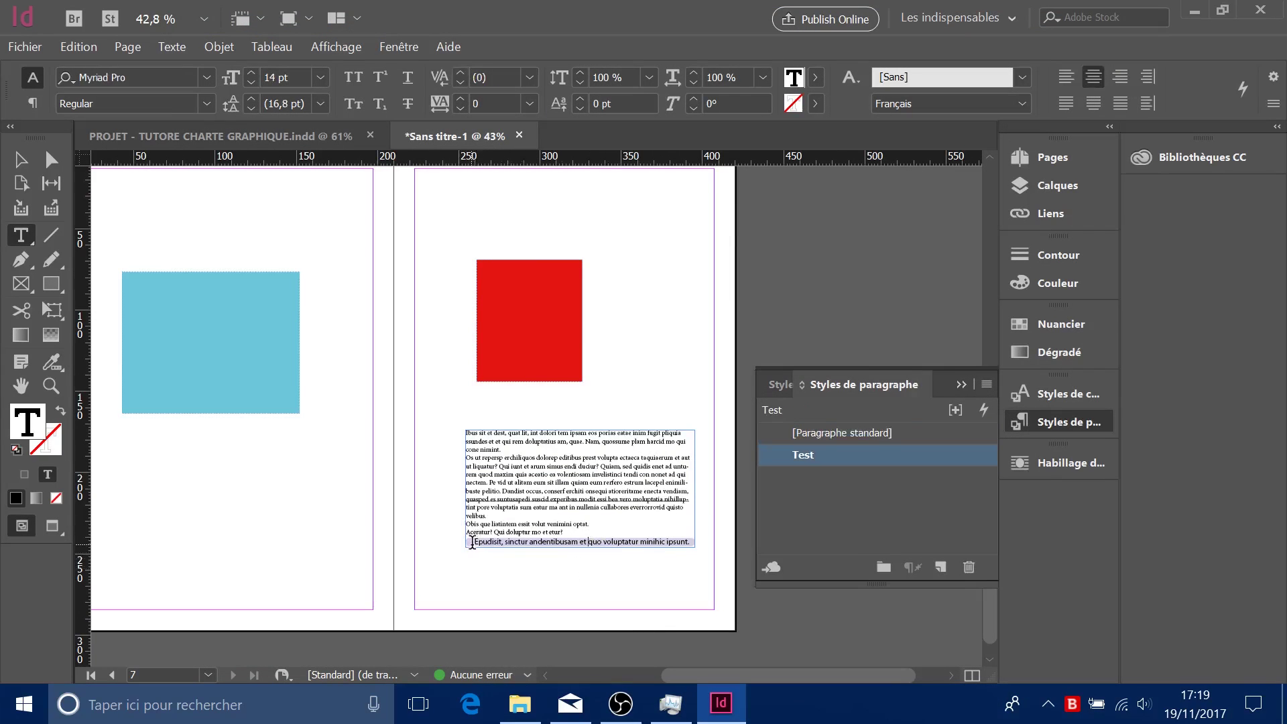
pyautogui.moveTo(473, 542); pyautogui.dragTo(597, 553)
pyautogui.click(669, 541)
pyautogui.click(590, 466)
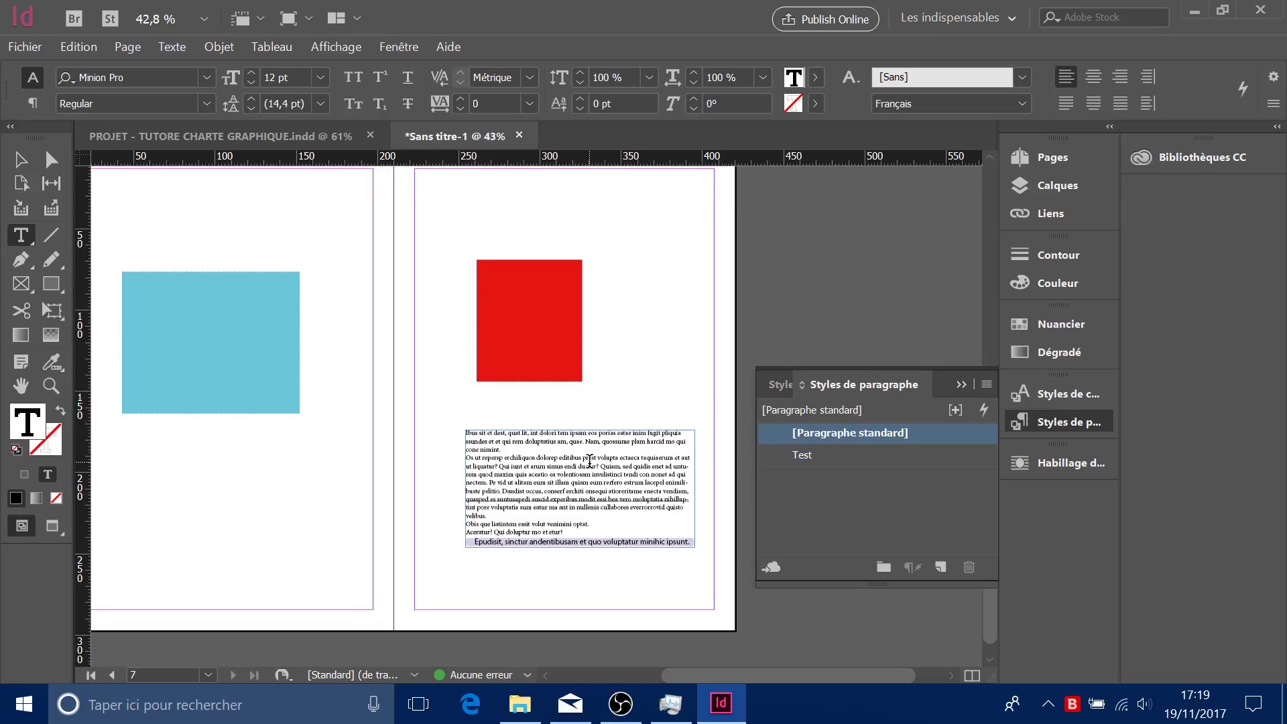
pyautogui.click(555, 436)
pyautogui.click(889, 461)
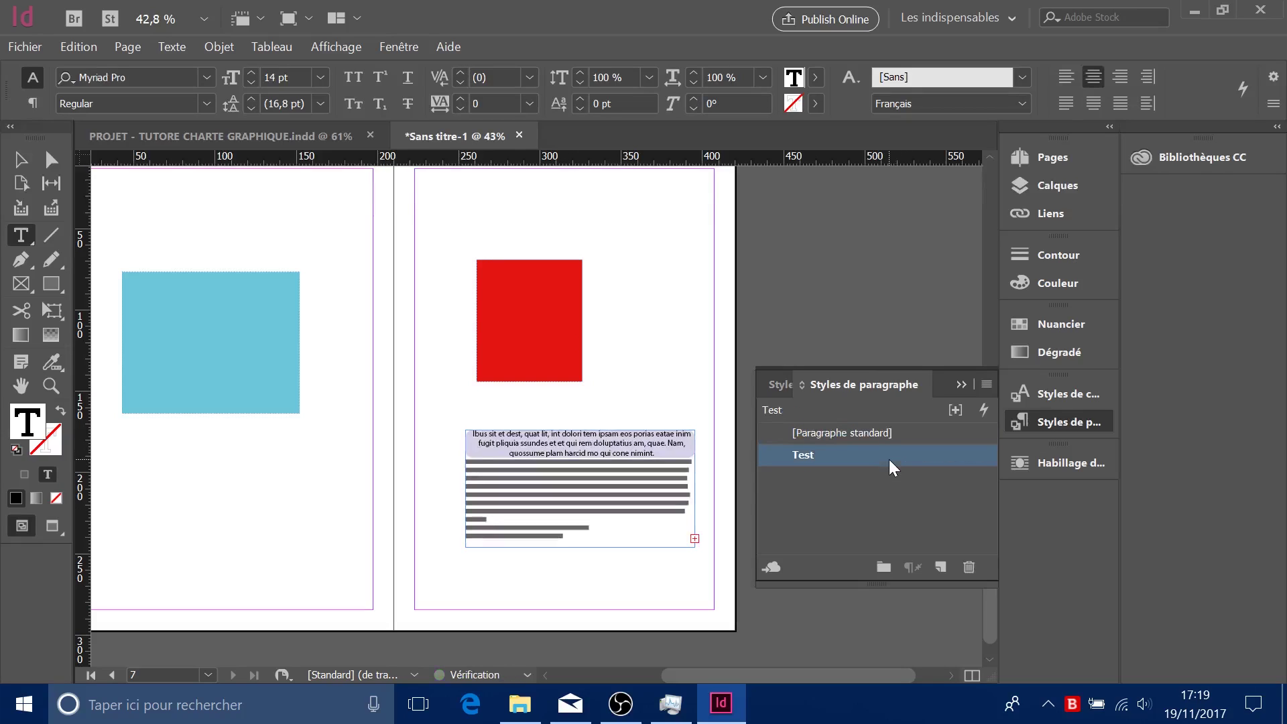
# - Lengthen the text frame to about 129.5 mm high and place it just below the red rectangle, at about X 247 mm, Y 152 mm
pyautogui.scroll(3, 754, 451)
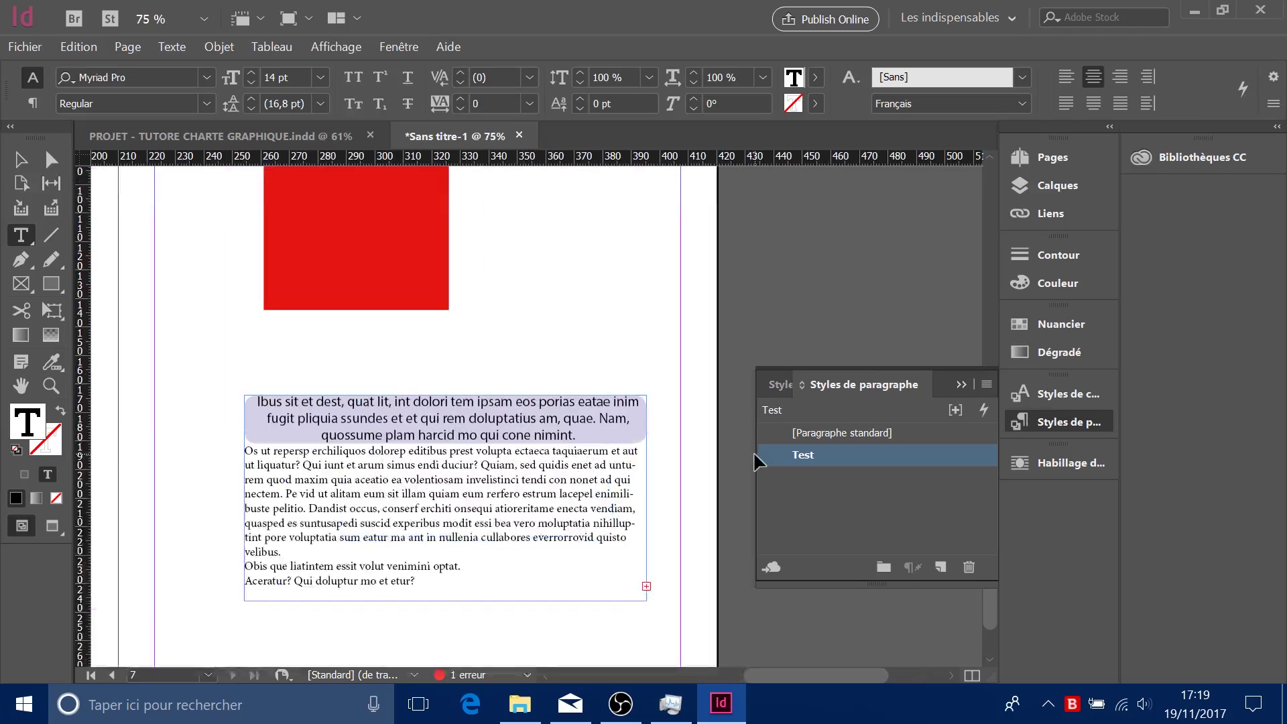
pyautogui.click(27, 168)
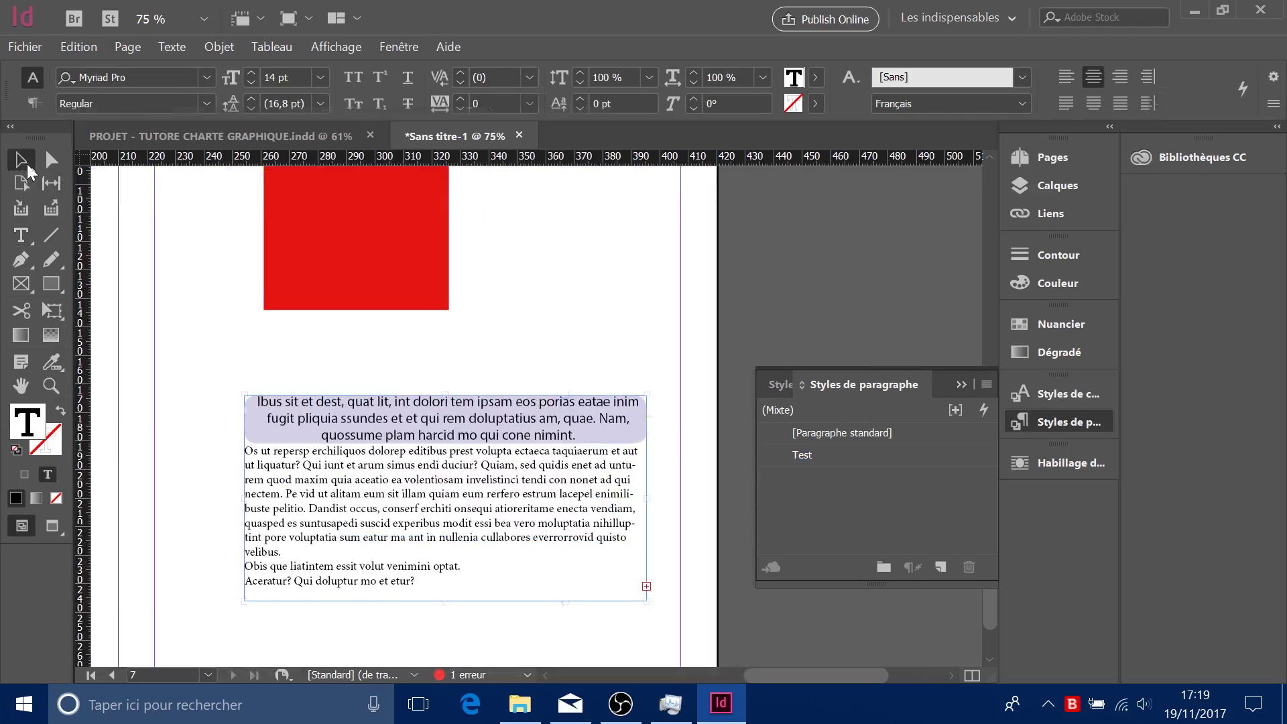
pyautogui.moveTo(373, 456); pyautogui.dragTo(324, 285)
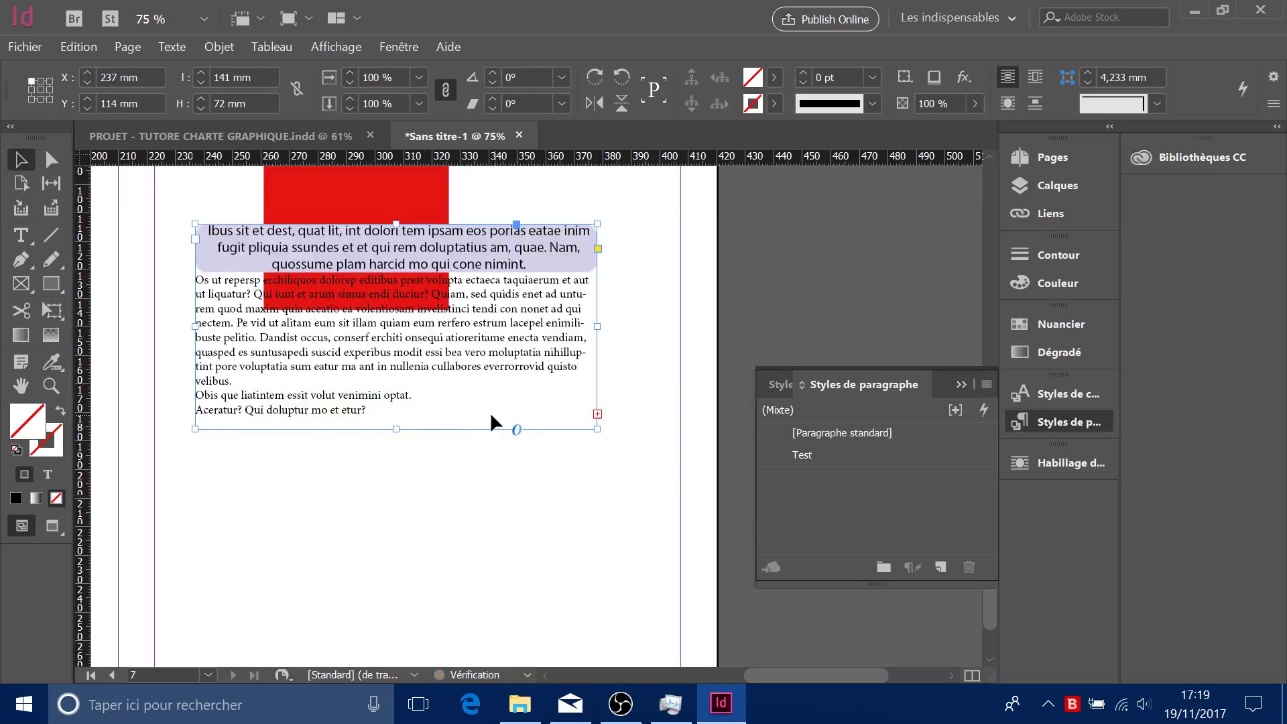
pyautogui.moveTo(397, 429); pyautogui.dragTo(384, 593)
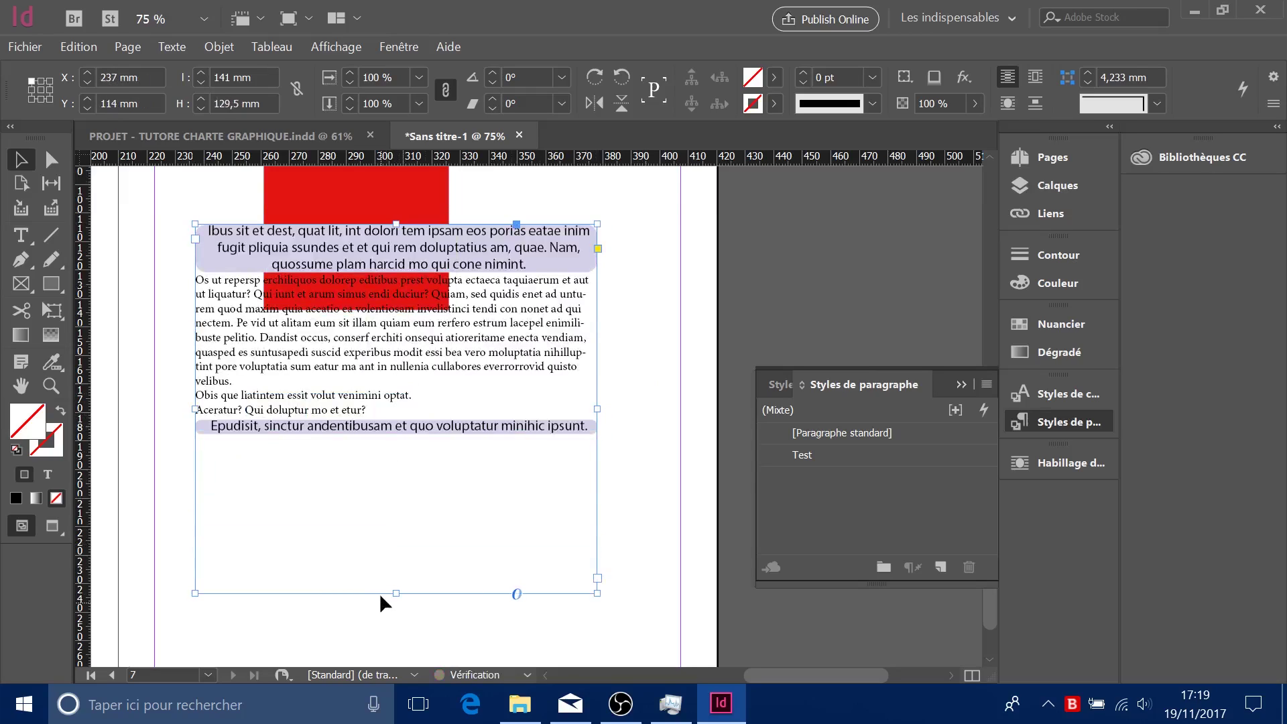
pyautogui.moveTo(457, 272); pyautogui.dragTo(486, 380)
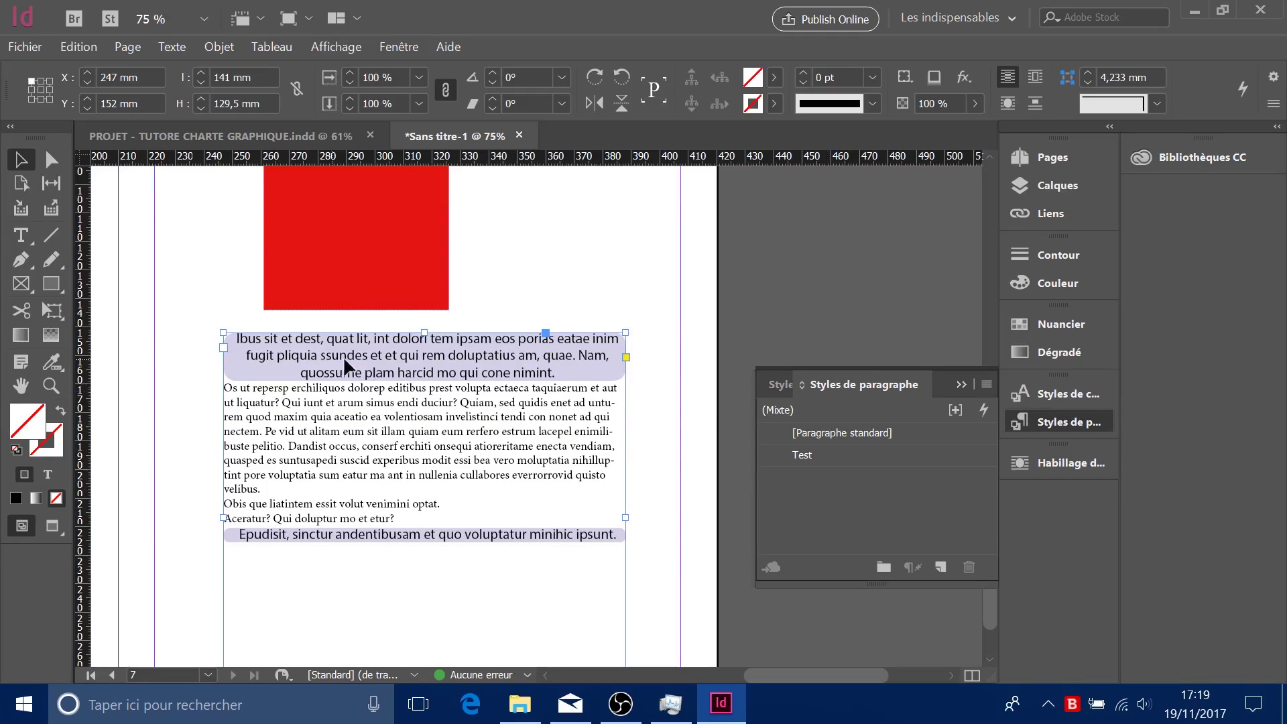
# - Switch the first paragraph between the [Paragraphe standard] and Test styles twice, ending on Test
pyautogui.doubleClick(398, 349)
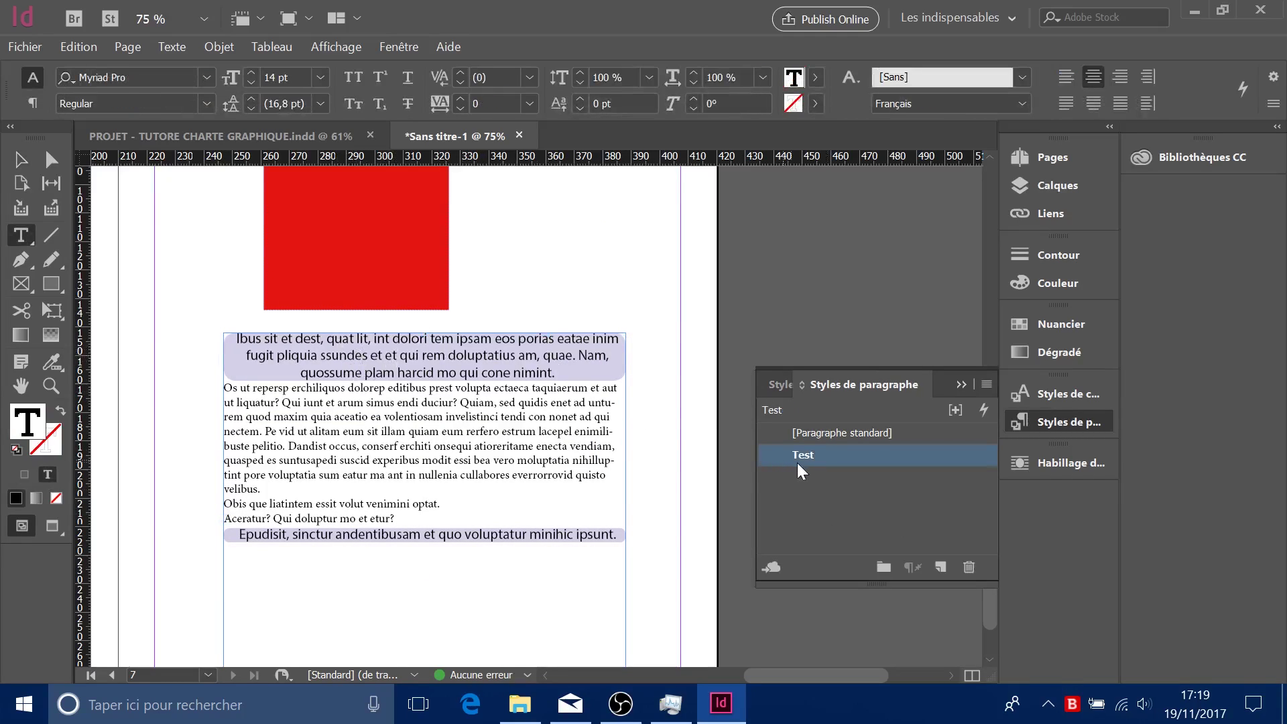
pyautogui.click(813, 433)
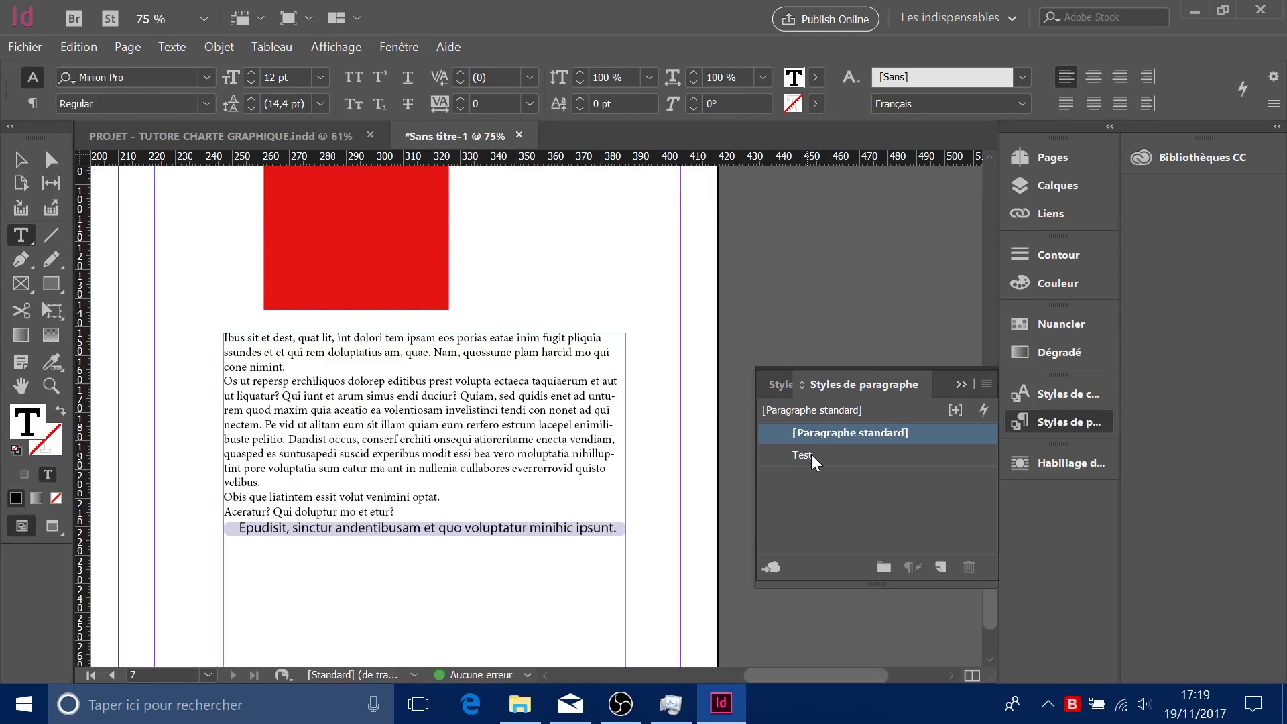
pyautogui.click(811, 456)
pyautogui.click(815, 433)
pyautogui.click(814, 449)
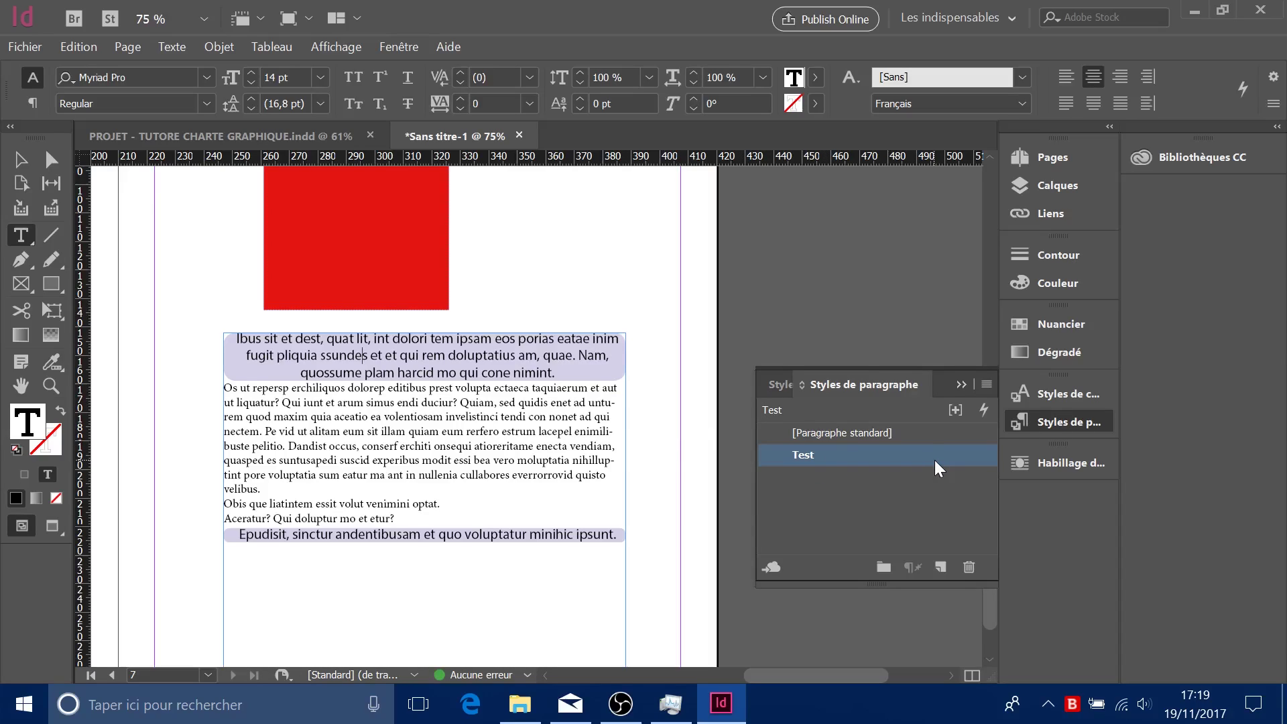
# - Try the Test style on the second paragraph and undo it
pyautogui.click(527, 388)
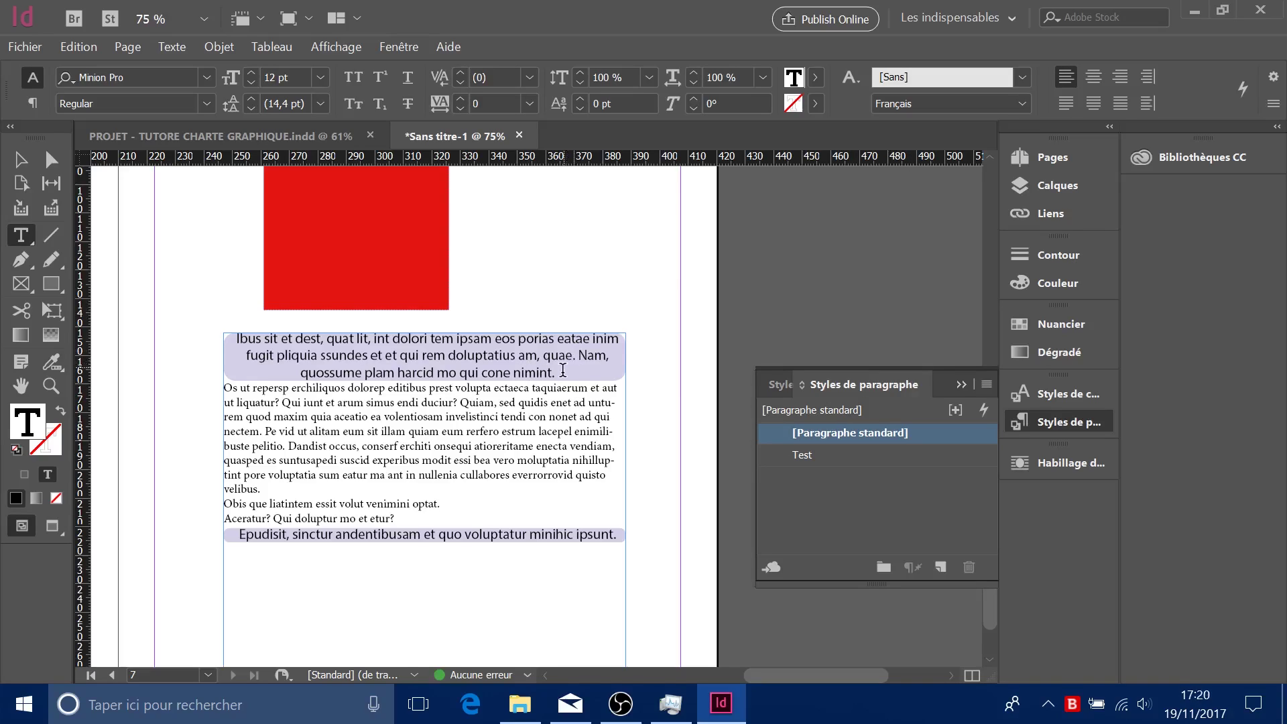
pyautogui.click(977, 461)
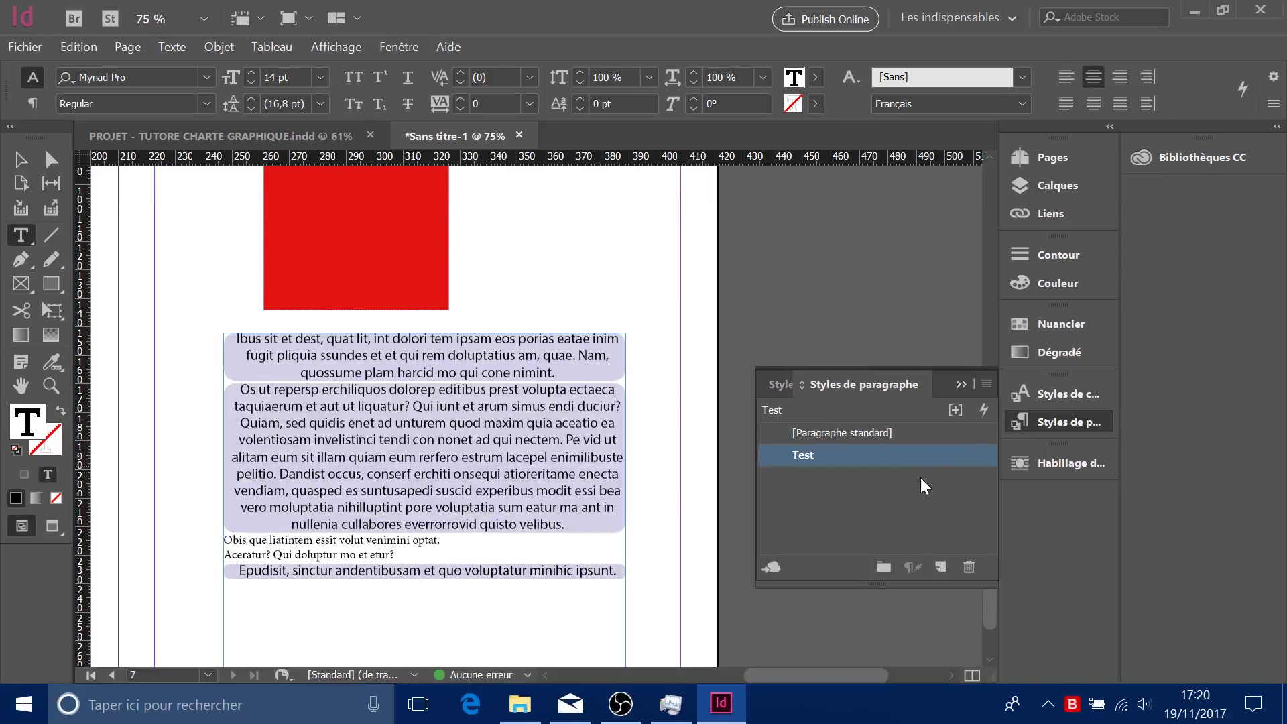
pyautogui.hotkey('ctrl', 'z')
# - Set the font size of the whole first paragraph to 10 pt, overriding its Test style
pyautogui.click(629, 362)
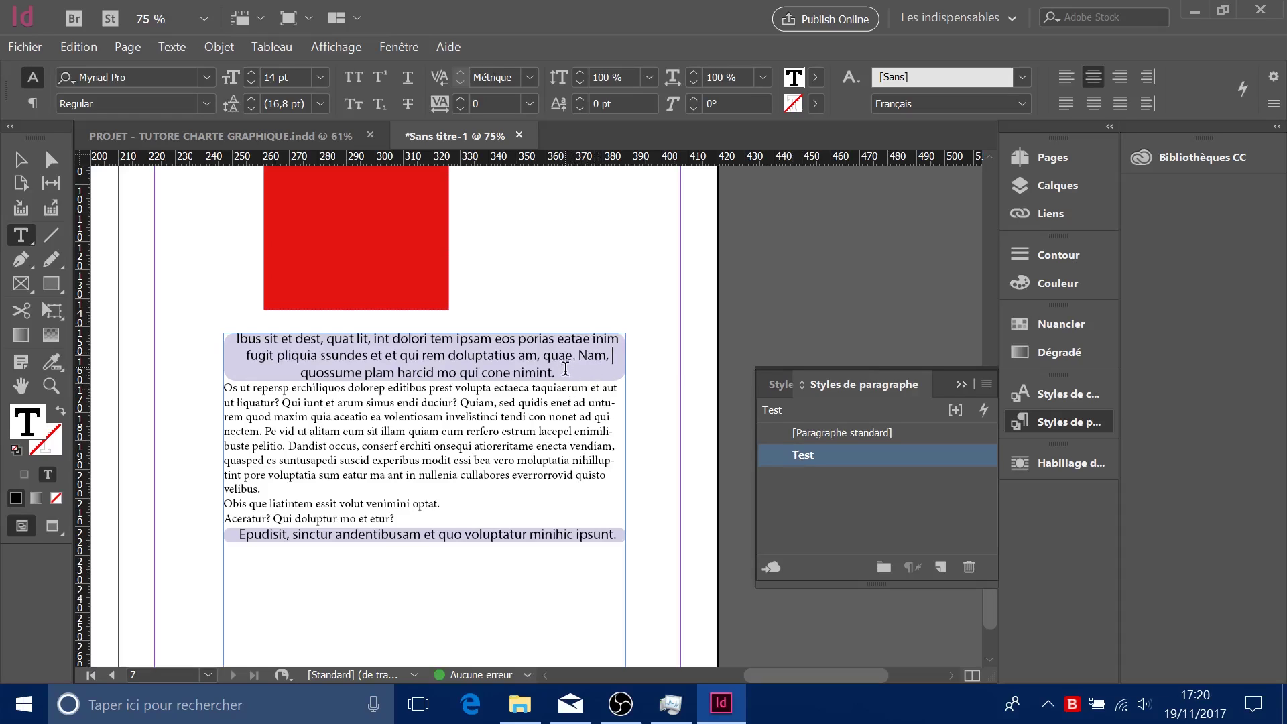
pyautogui.moveTo(565, 370); pyautogui.dragTo(107, 325)
pyautogui.click(321, 77)
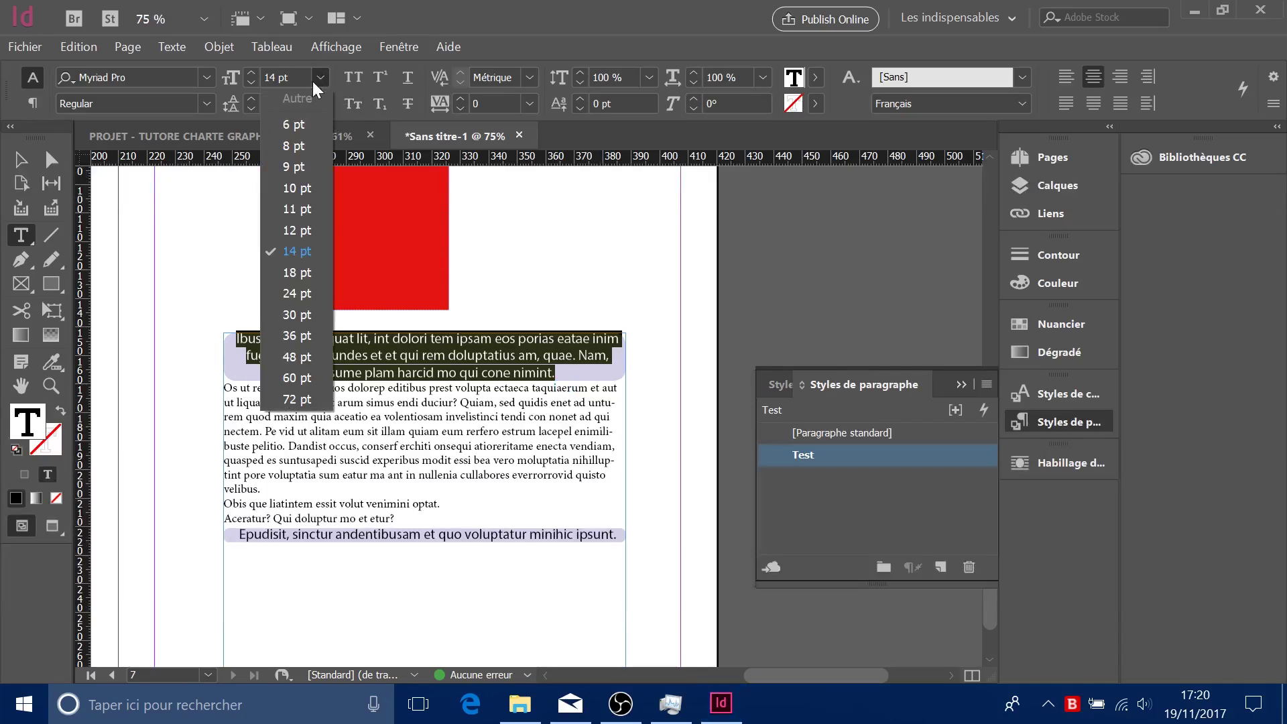
pyautogui.click(303, 192)
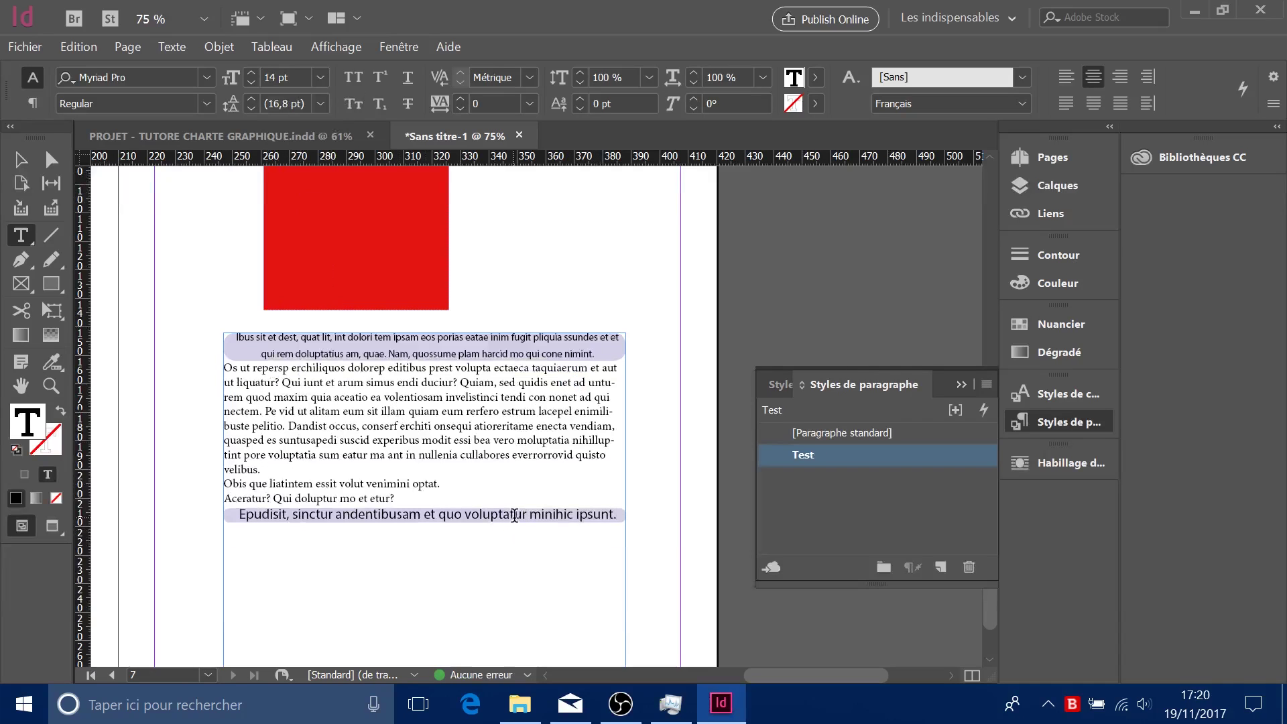
# - Check the first paragraph's style override, the list of character styles, and the style used by the paragraphs below
pyautogui.moveTo(515, 514); pyautogui.dragTo(219, 468)
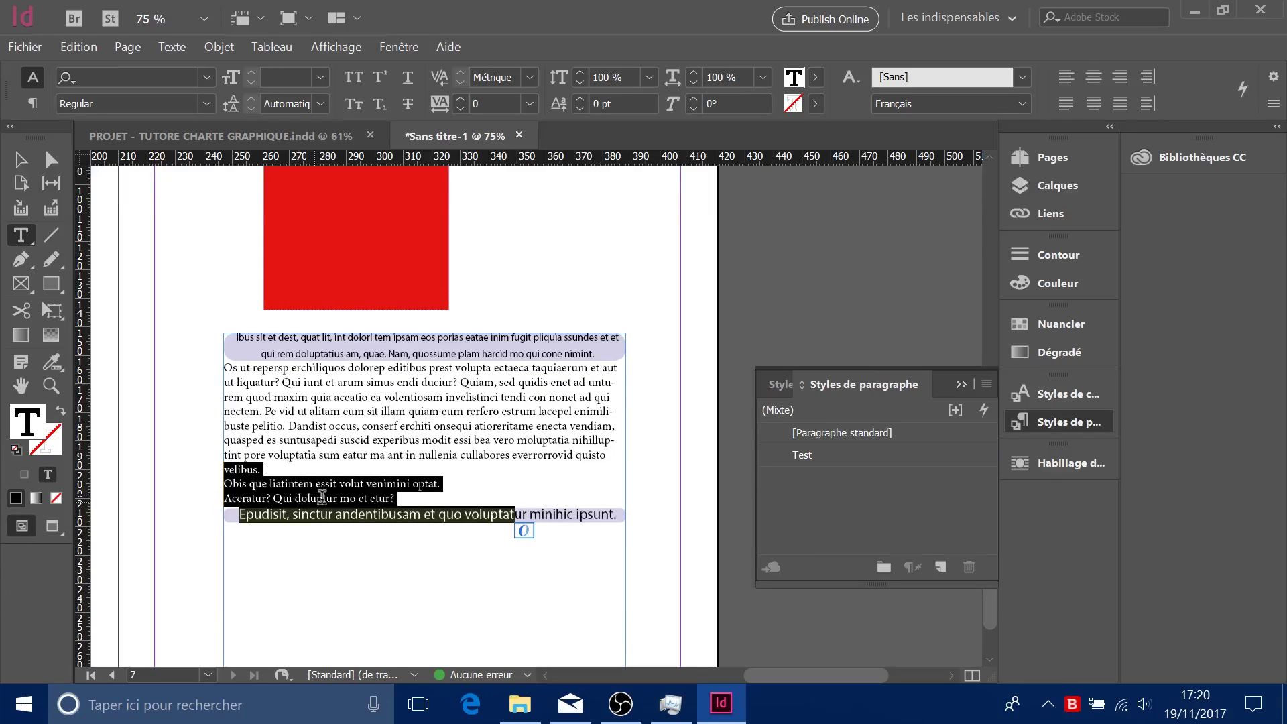
pyautogui.click(350, 346)
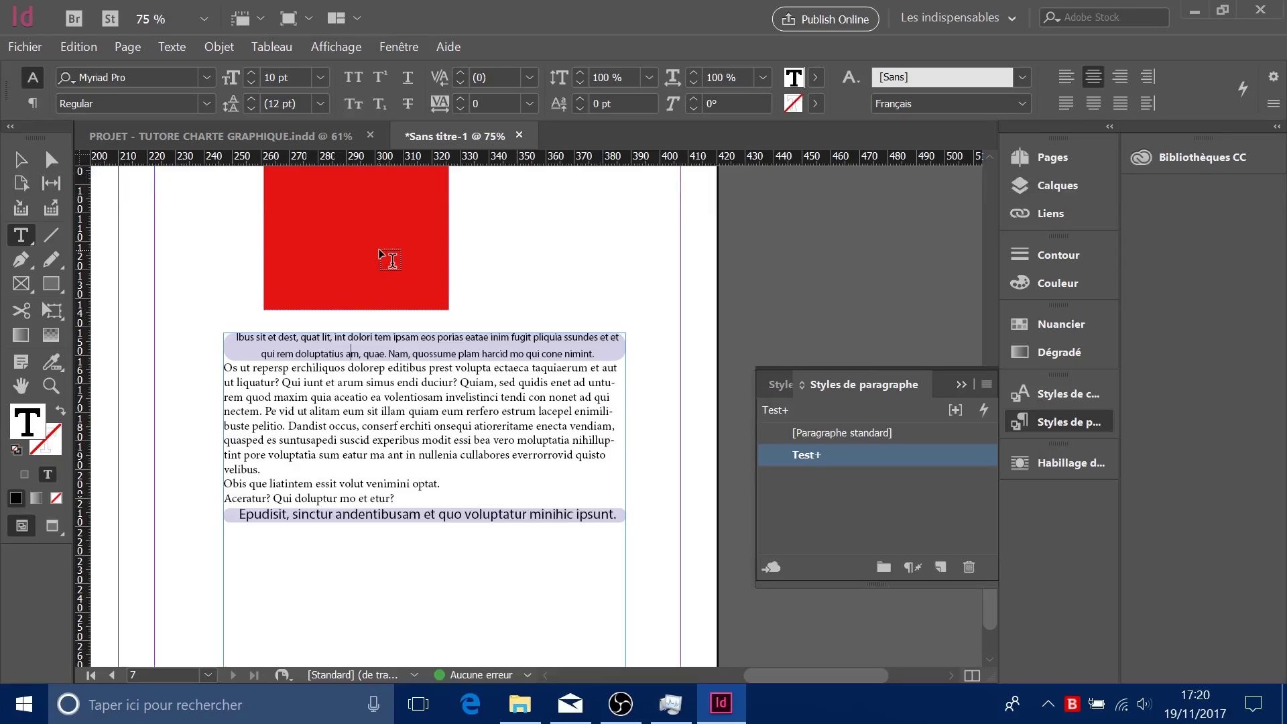
pyautogui.click(777, 384)
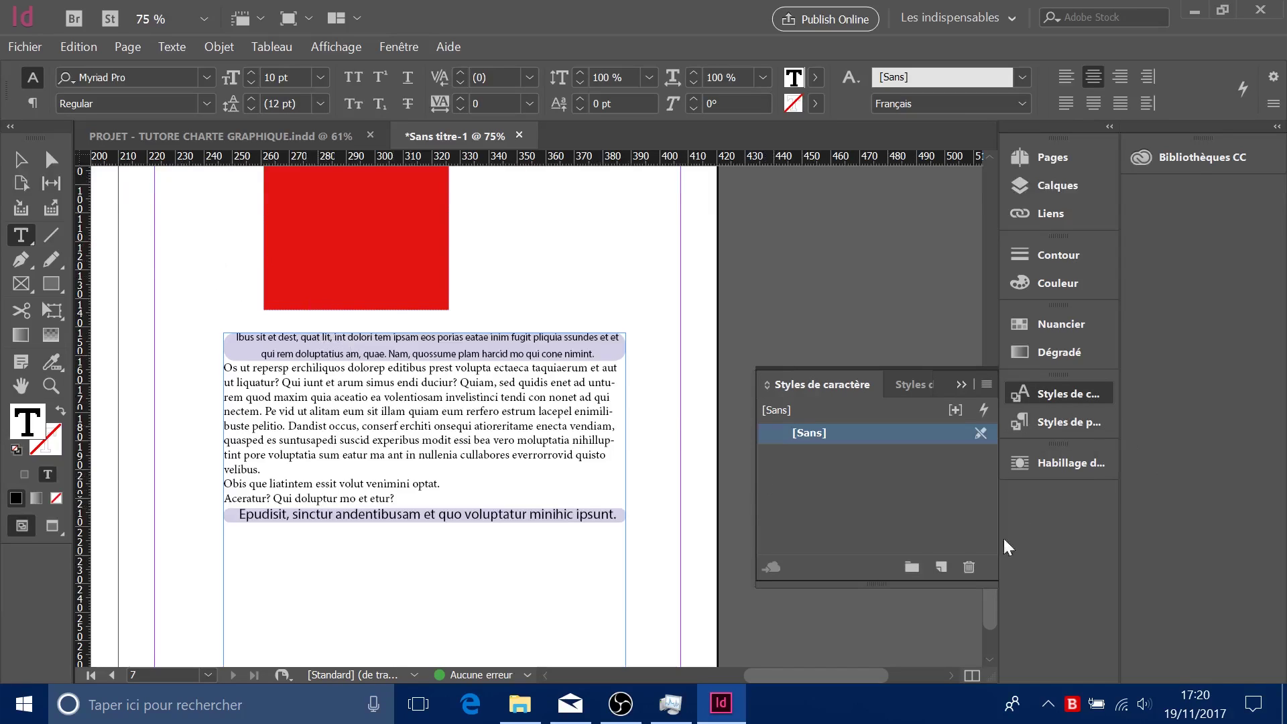
pyautogui.click(900, 381)
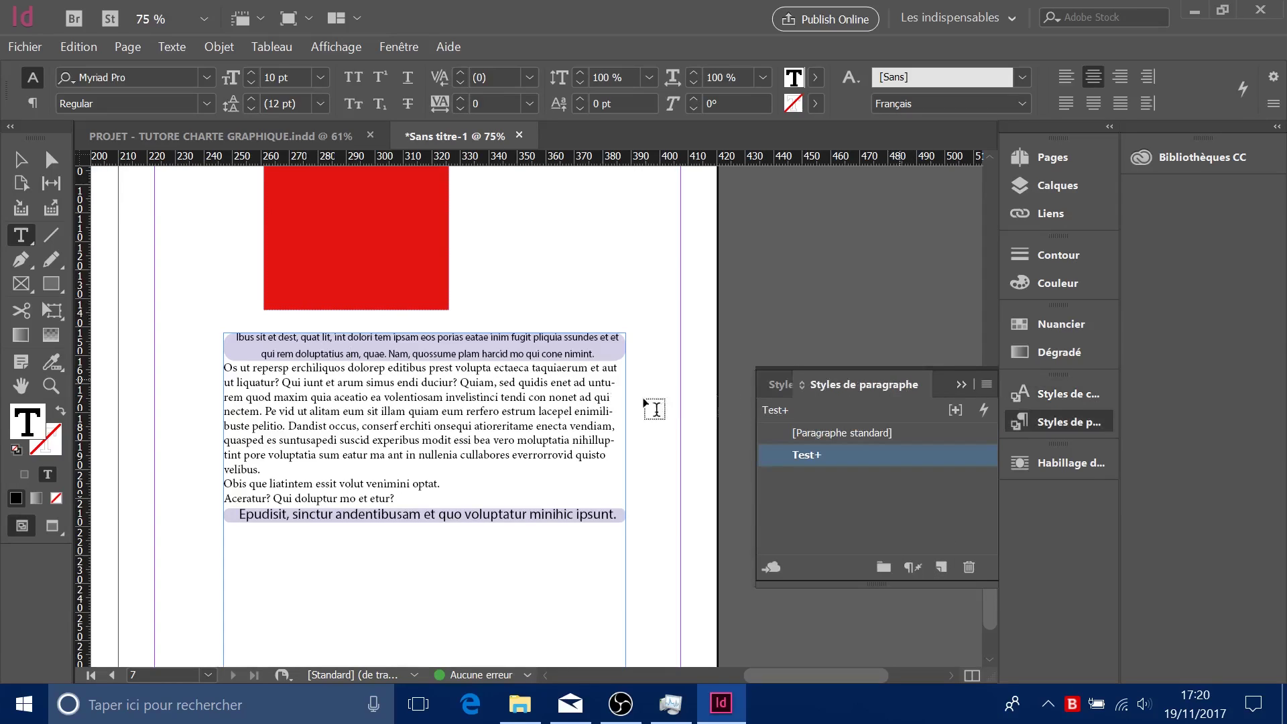
pyautogui.click(527, 491)
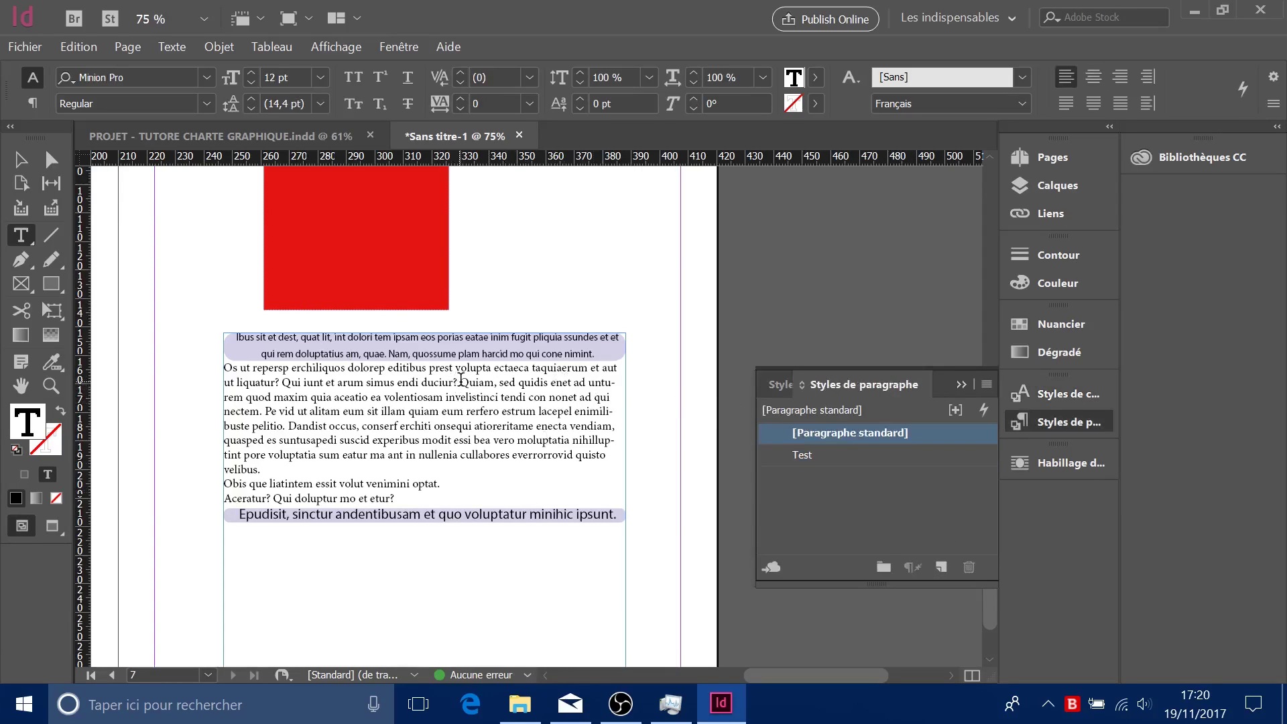
# - Try the Test paragraph style on the "Obis que liatintem" paragraph, add and remove a line break after it, and undo the style
pyautogui.moveTo(224, 483); pyautogui.dragTo(247, 483)
pyautogui.click(872, 457)
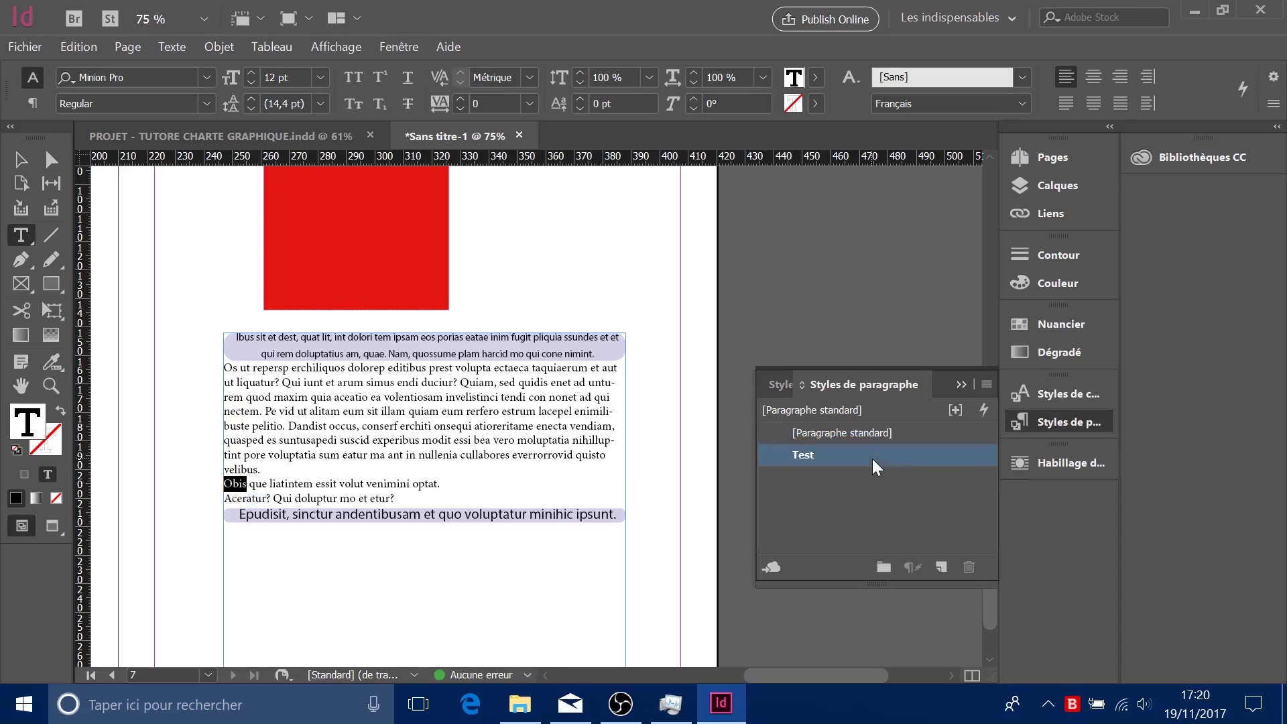
pyautogui.click(359, 493)
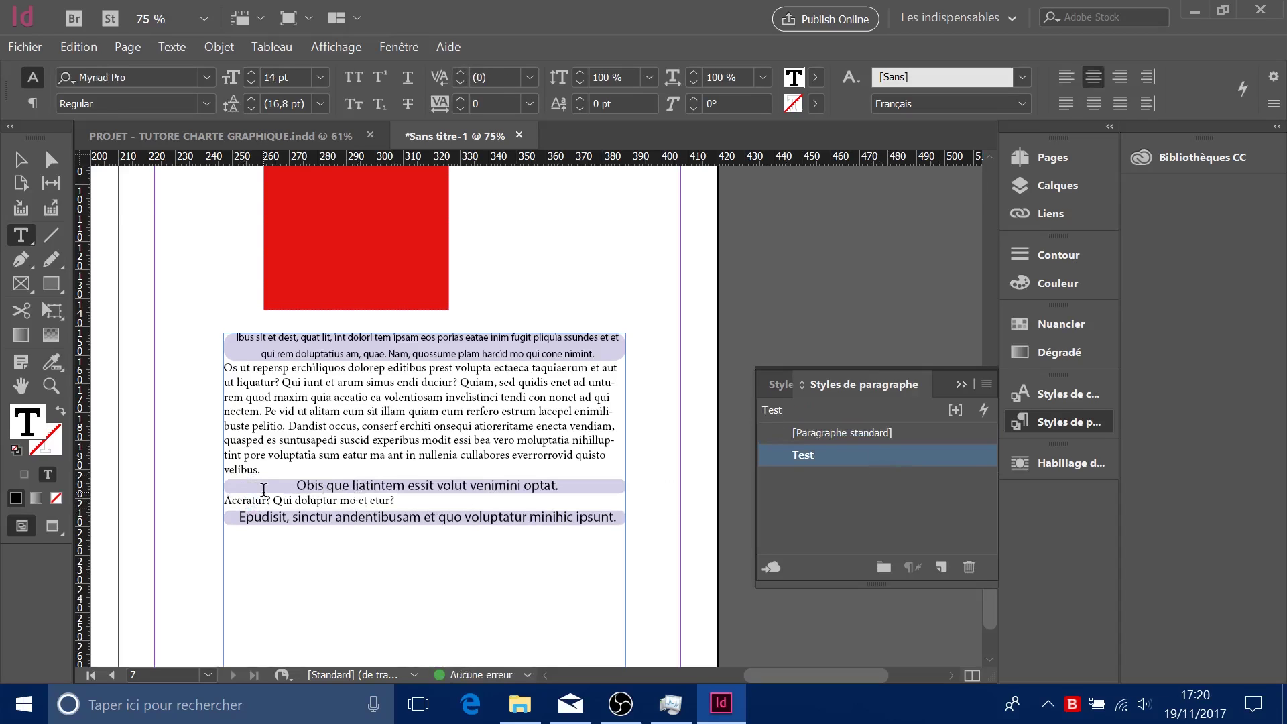
pyautogui.click(562, 496)
pyautogui.press('Return')
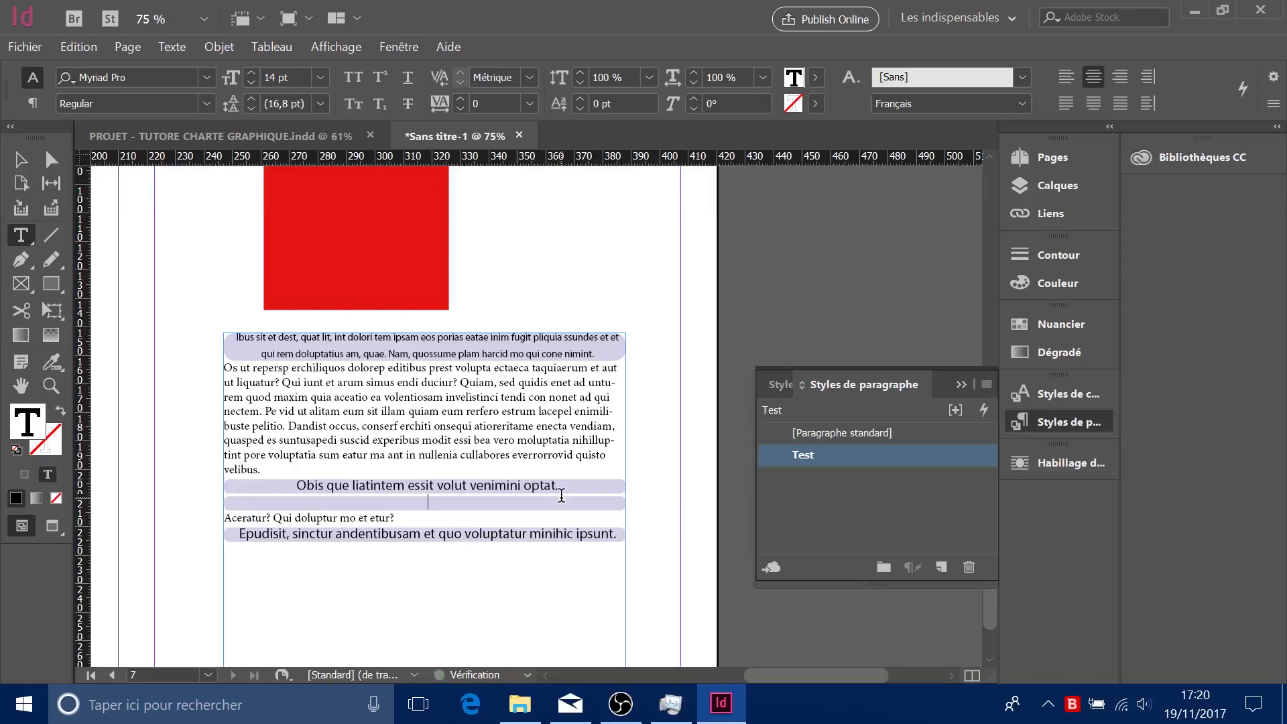
pyautogui.press('BackSpace')
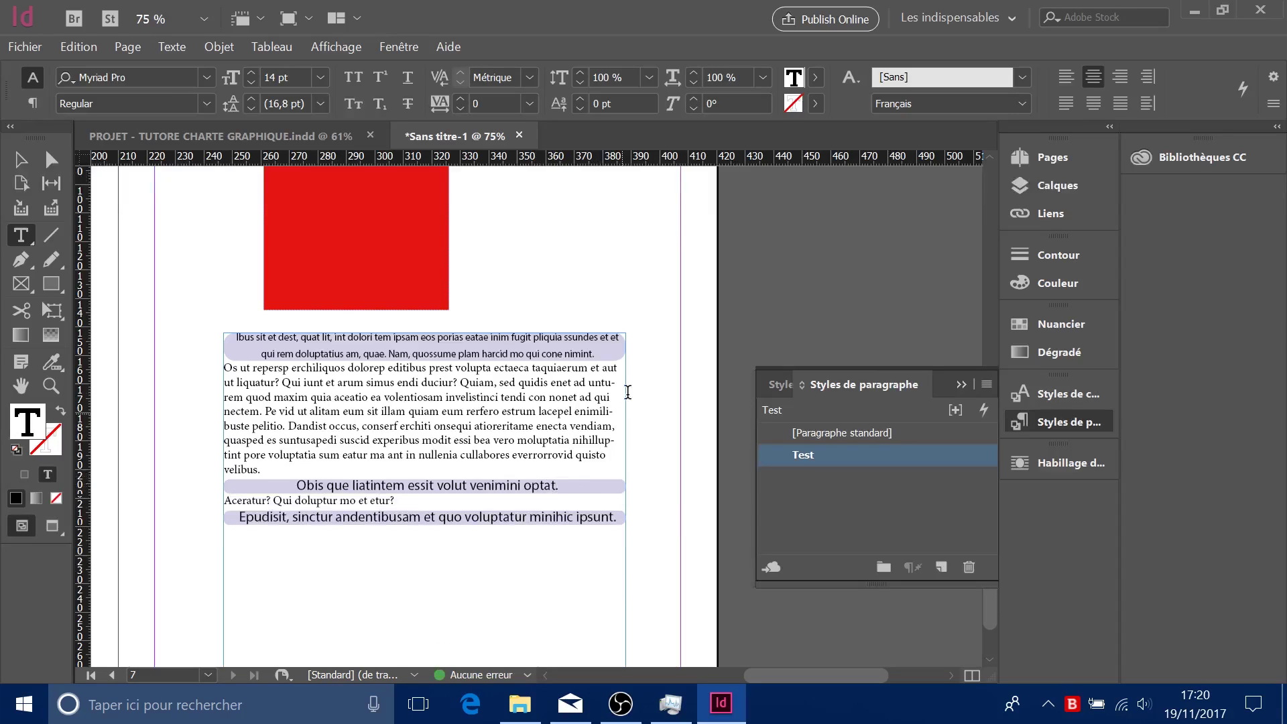
pyautogui.click(526, 435)
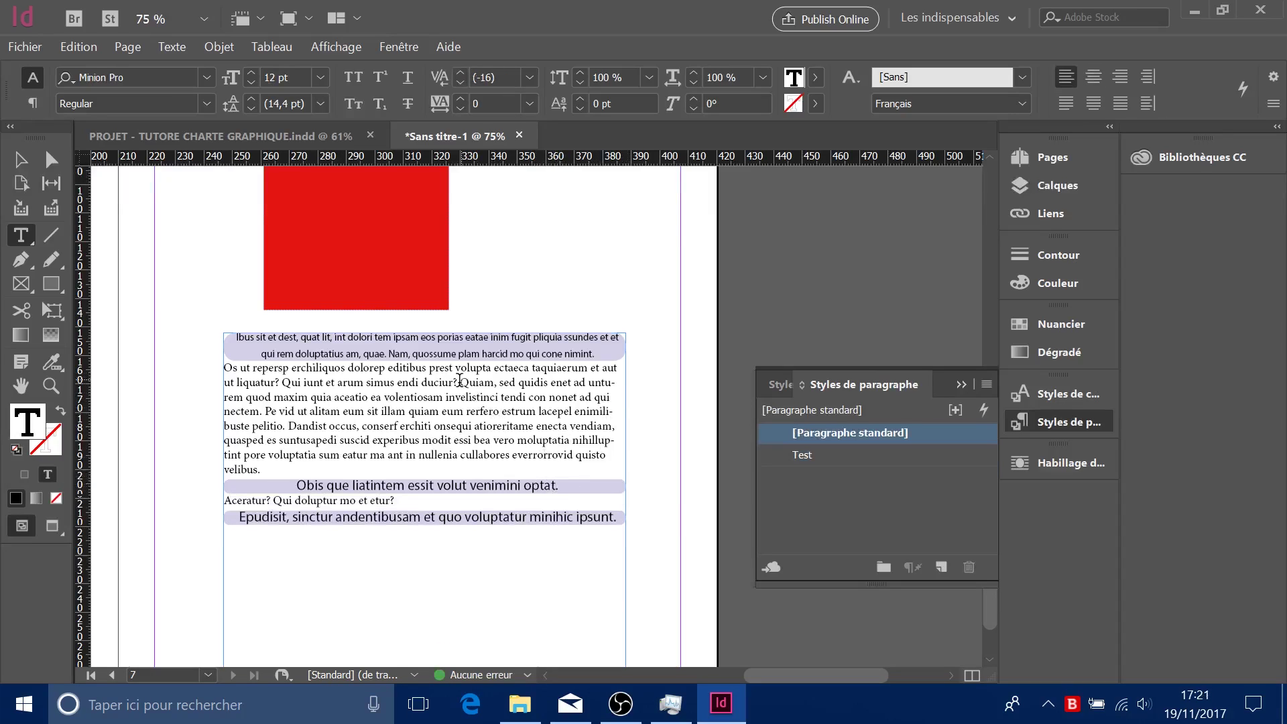
pyautogui.click(317, 484)
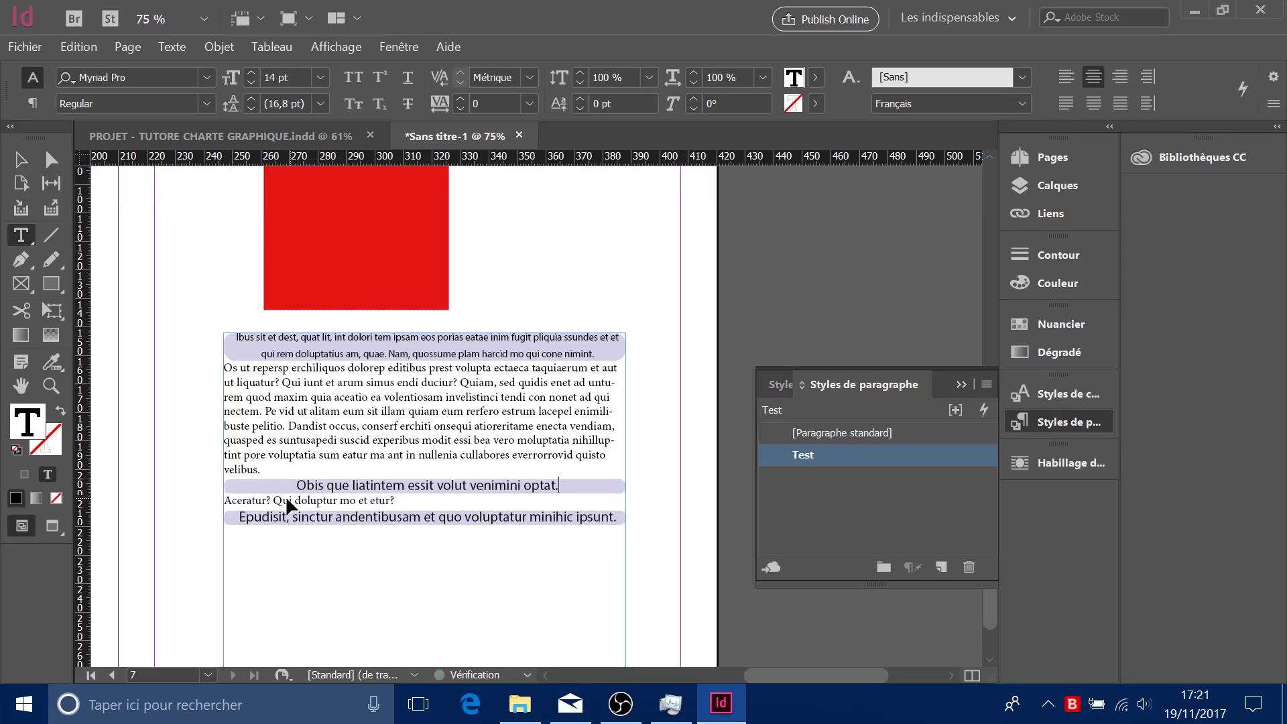
pyautogui.hotkey('ctrl', 'z')
pyautogui.press('Right')
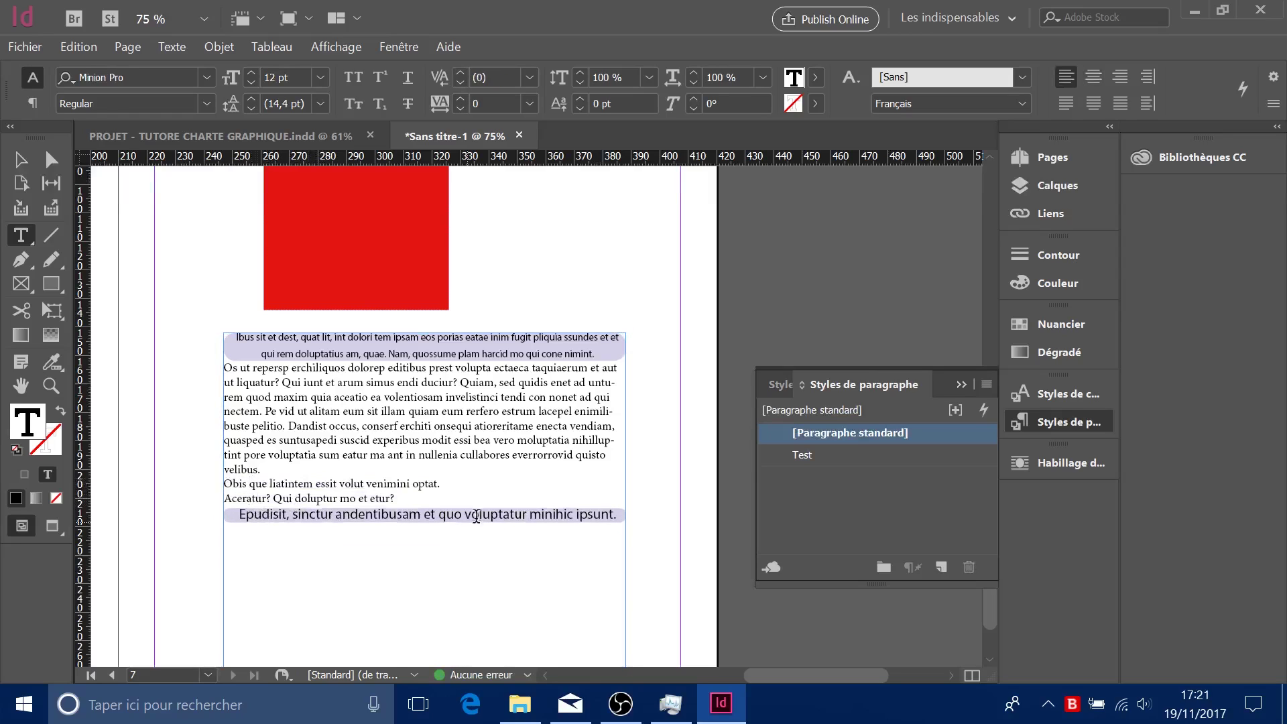
# - Try splitting the paragraph after "Obis" and choosing the Test paragraph style, and undo both
pyautogui.press('Return')
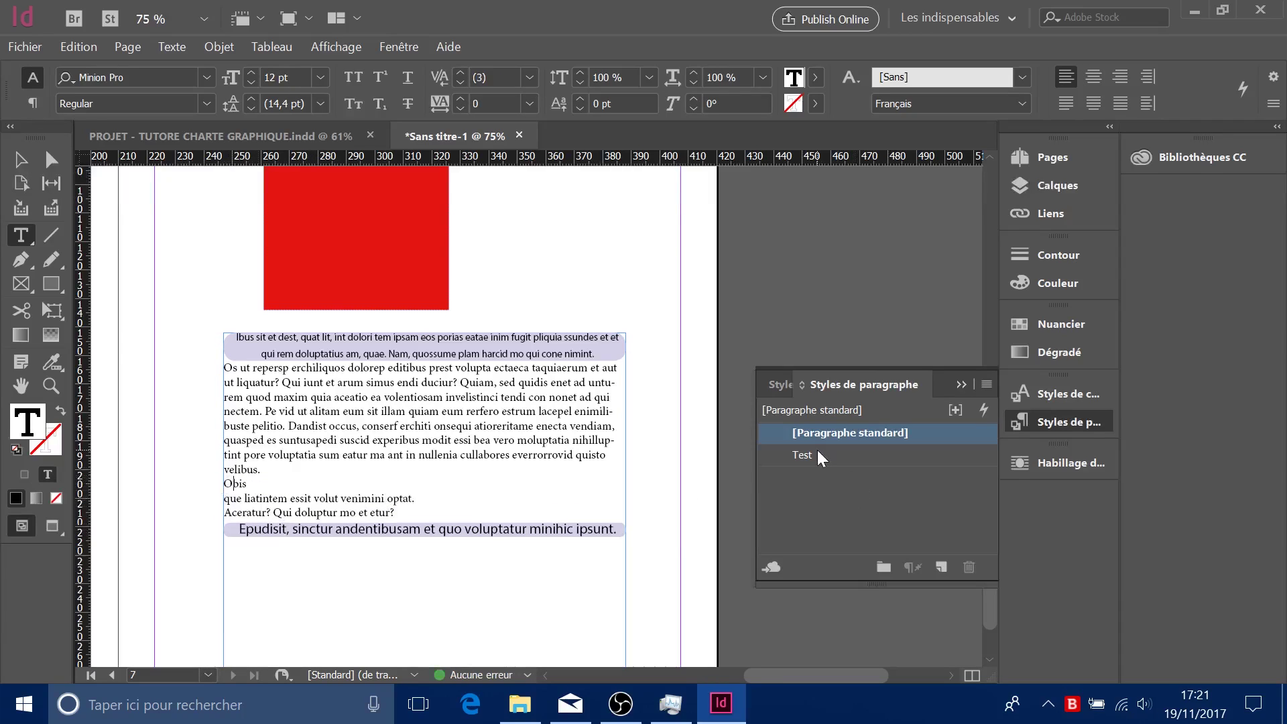
pyautogui.click(819, 454)
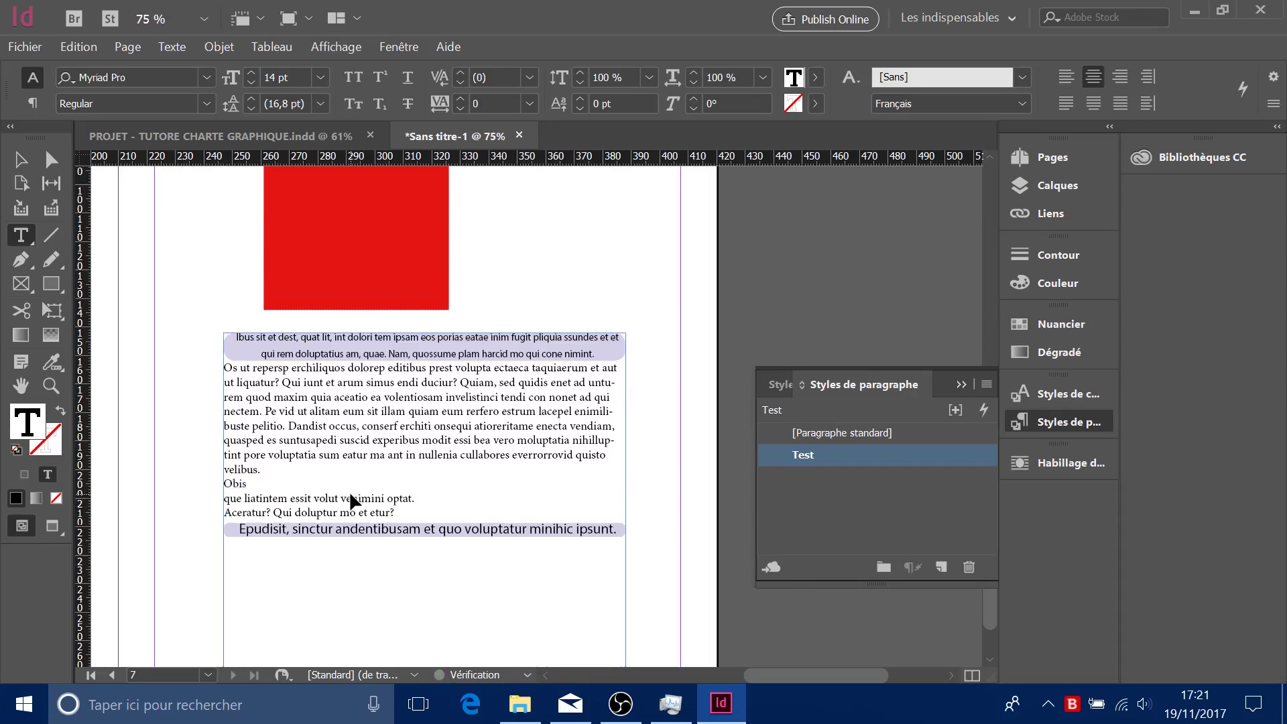
pyautogui.hotkey('ctrl', 'z')
pyautogui.hotkey('ctrl', 'z')
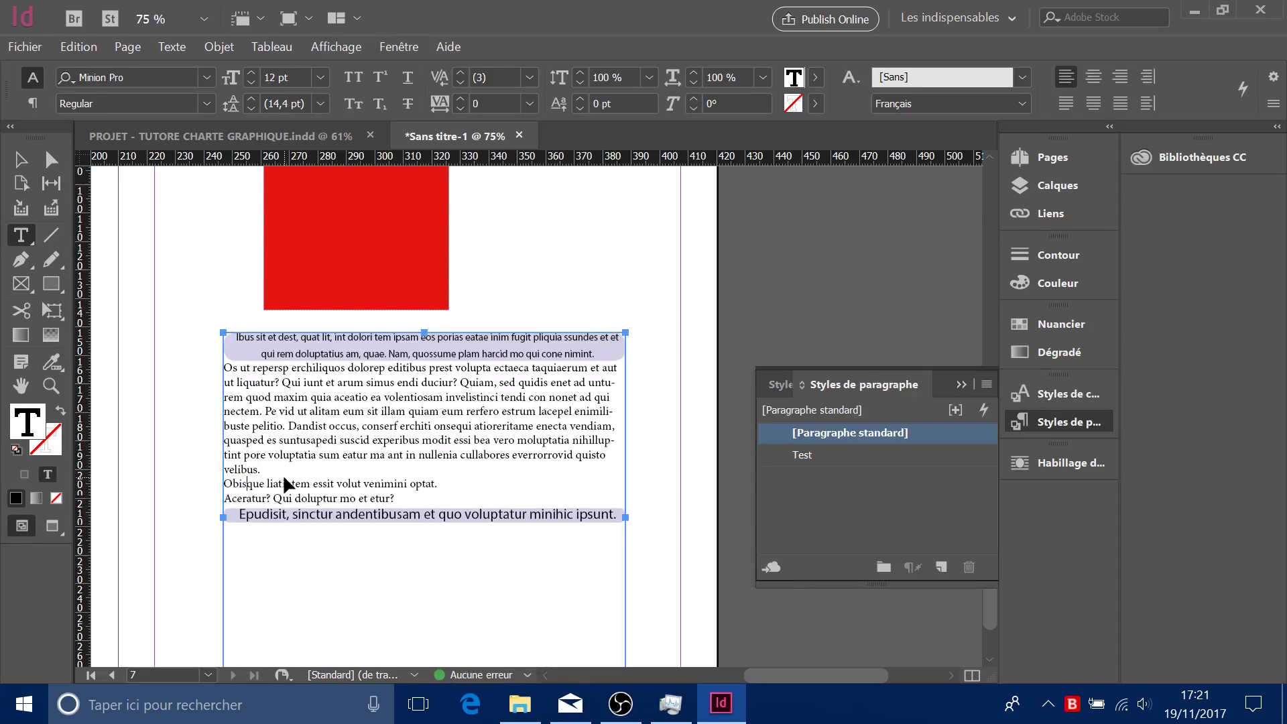
# - Create a character style for the word "Obis" and name it Test
pyautogui.doubleClick(235, 483)
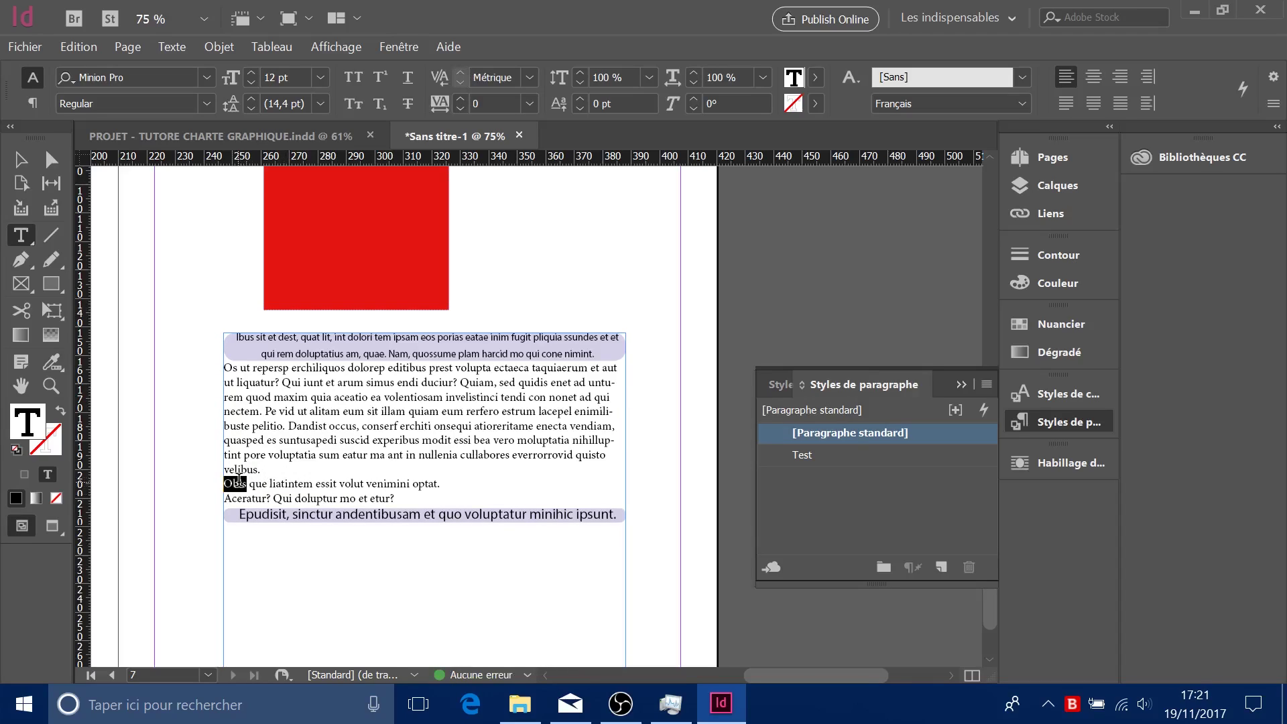
pyautogui.click(779, 390)
pyautogui.click(942, 567)
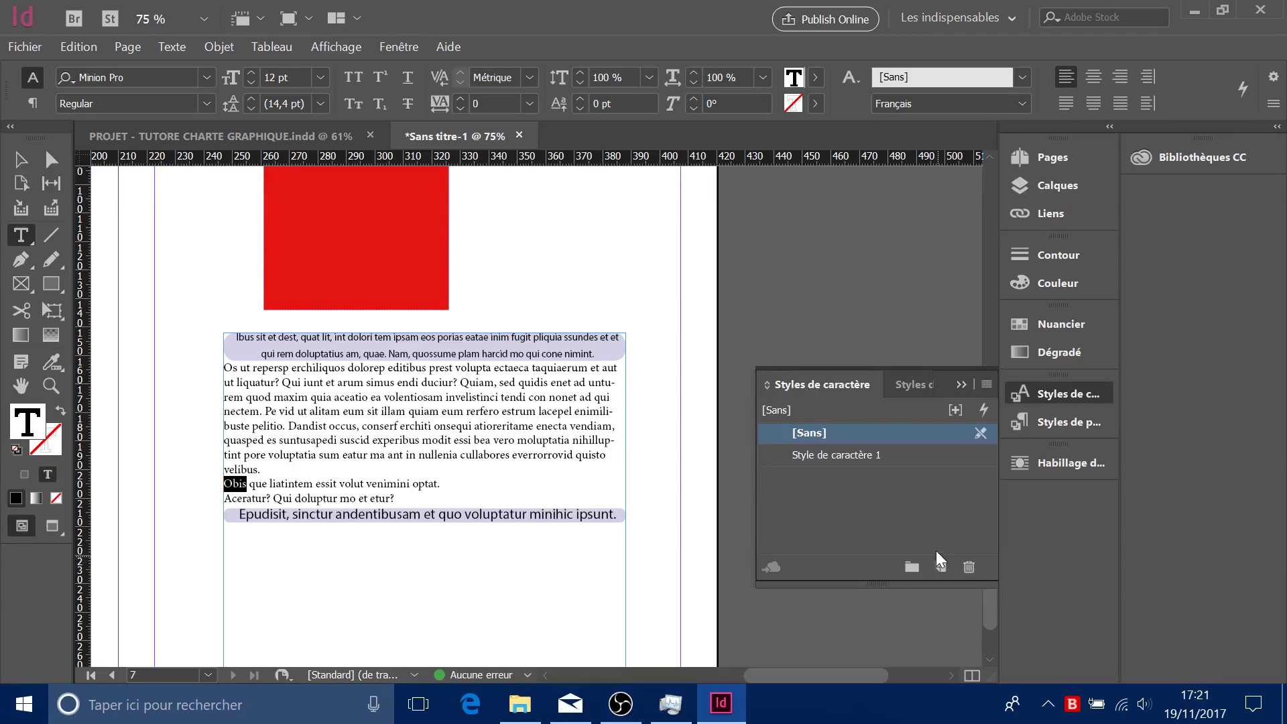
pyautogui.click(922, 455)
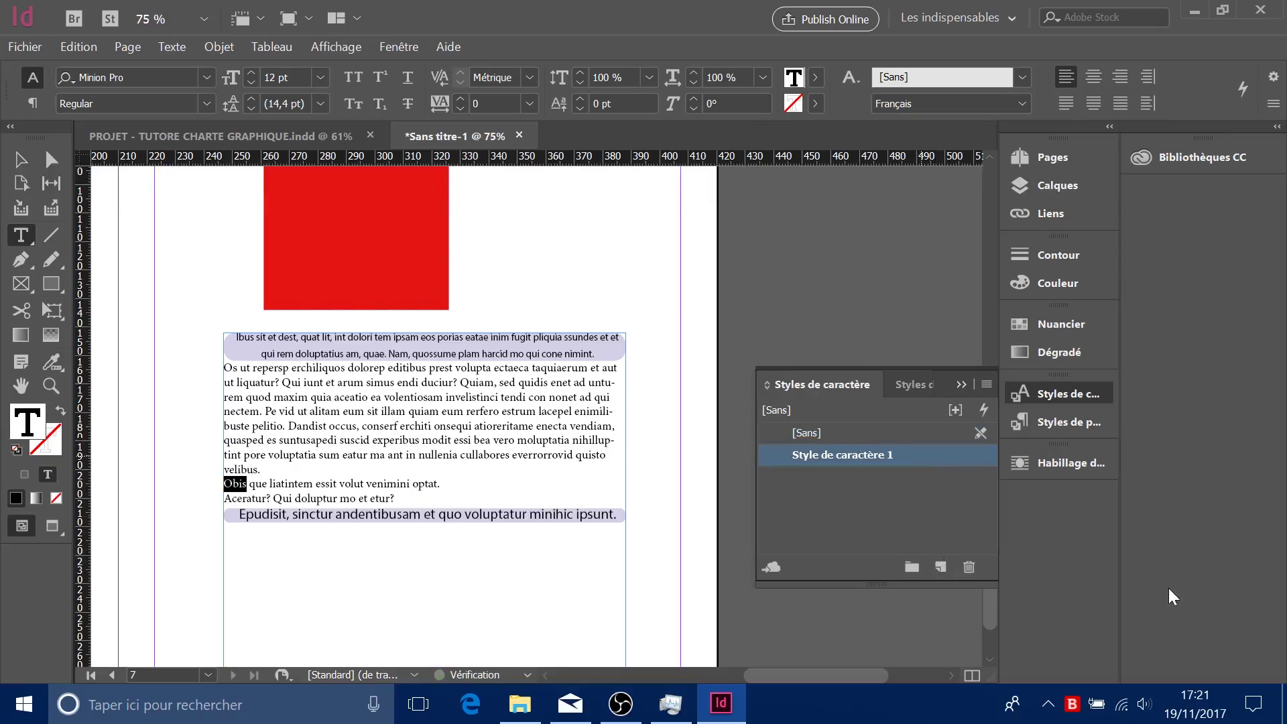
pyautogui.doubleClick(952, 455)
pyautogui.write('Te')
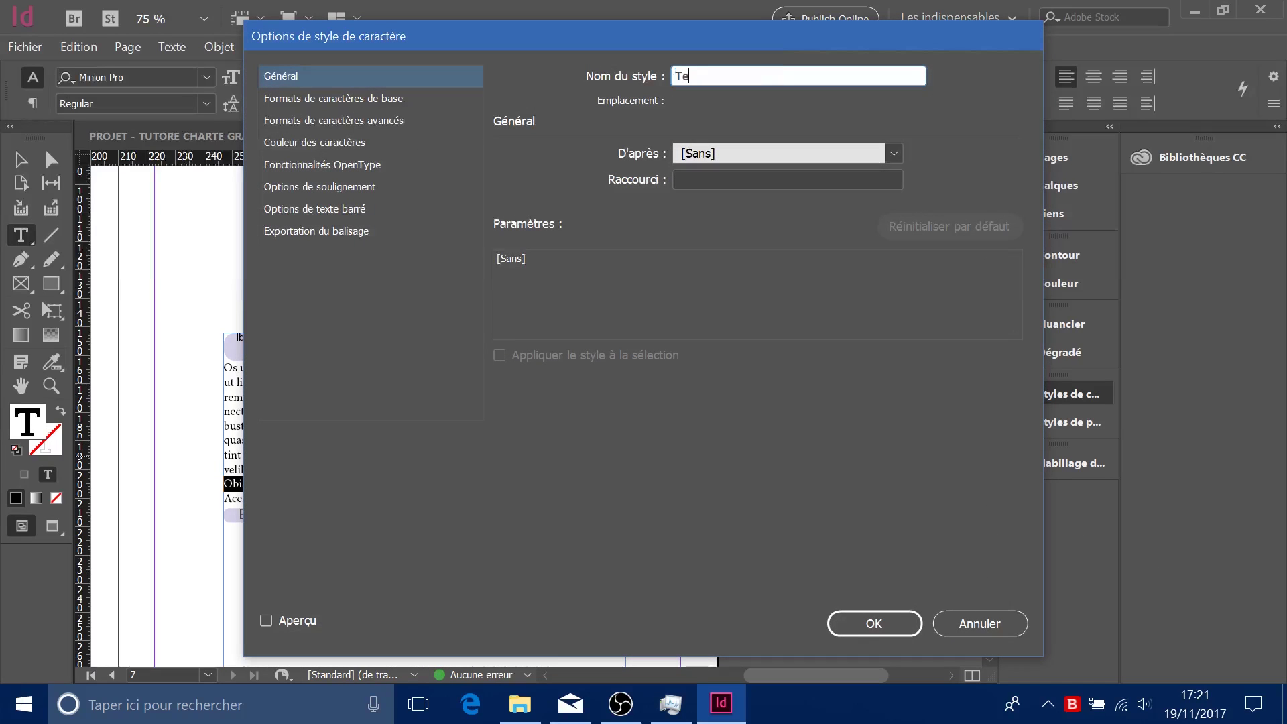
pyautogui.write('st')
# - Turn on underlining in the Test character style with the preview enabled, and save the style options
pyautogui.click(283, 99)
pyautogui.click(277, 119)
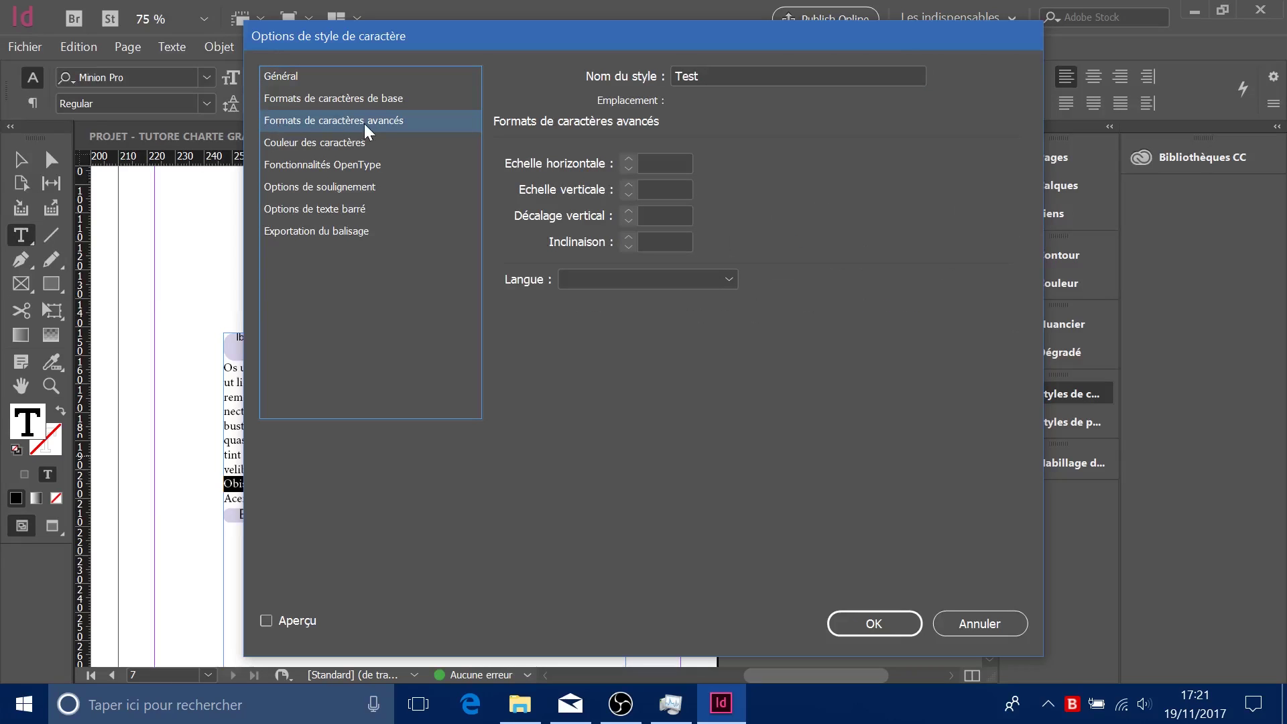
pyautogui.click(356, 143)
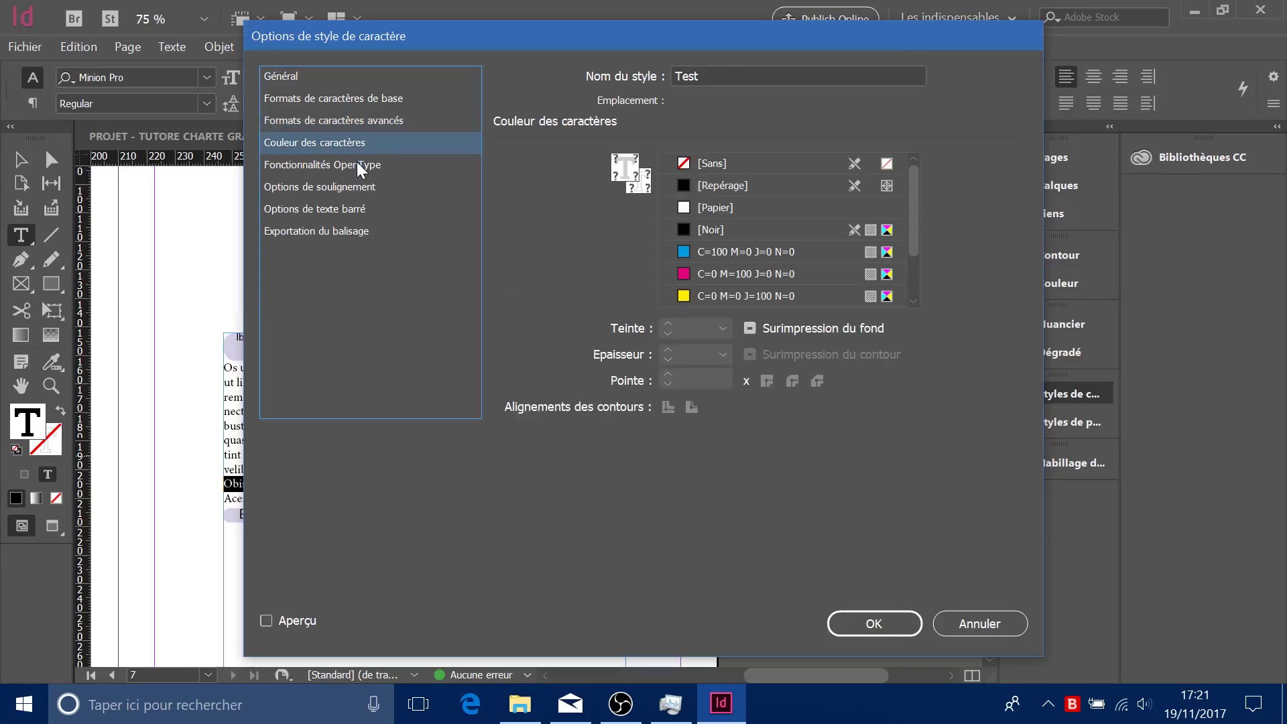
pyautogui.click(356, 166)
pyautogui.click(369, 187)
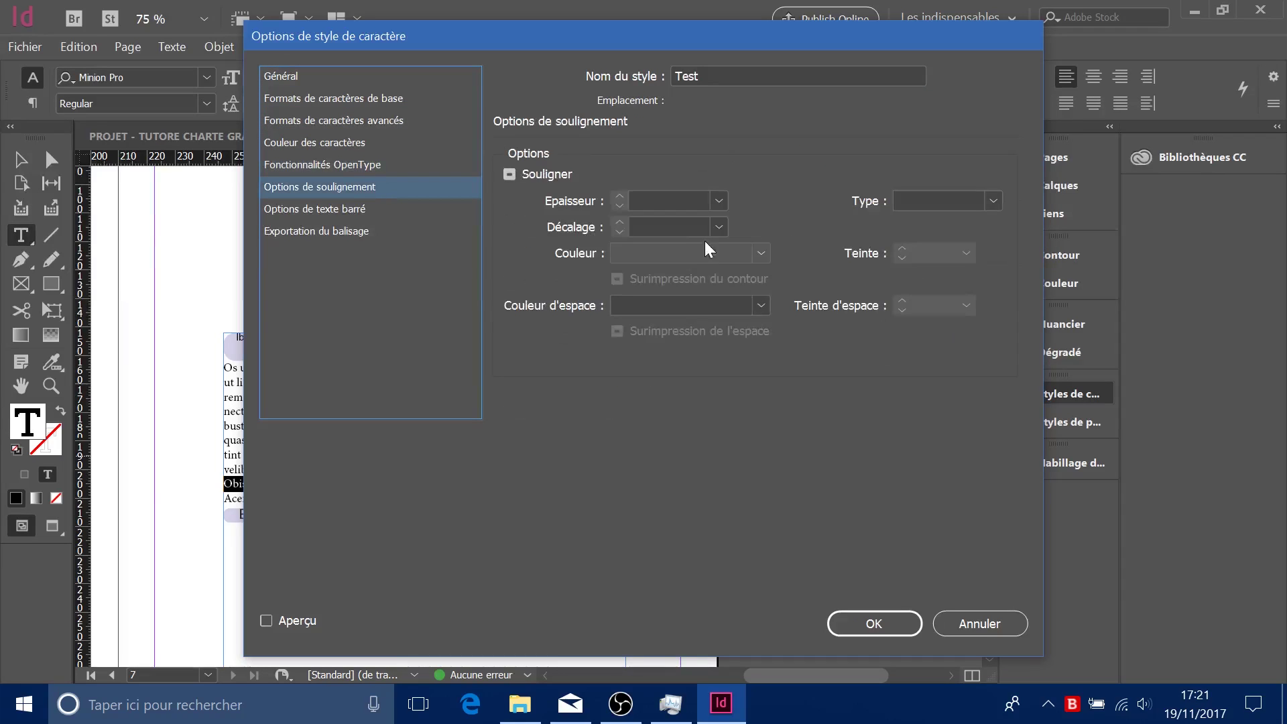
pyautogui.click(507, 174)
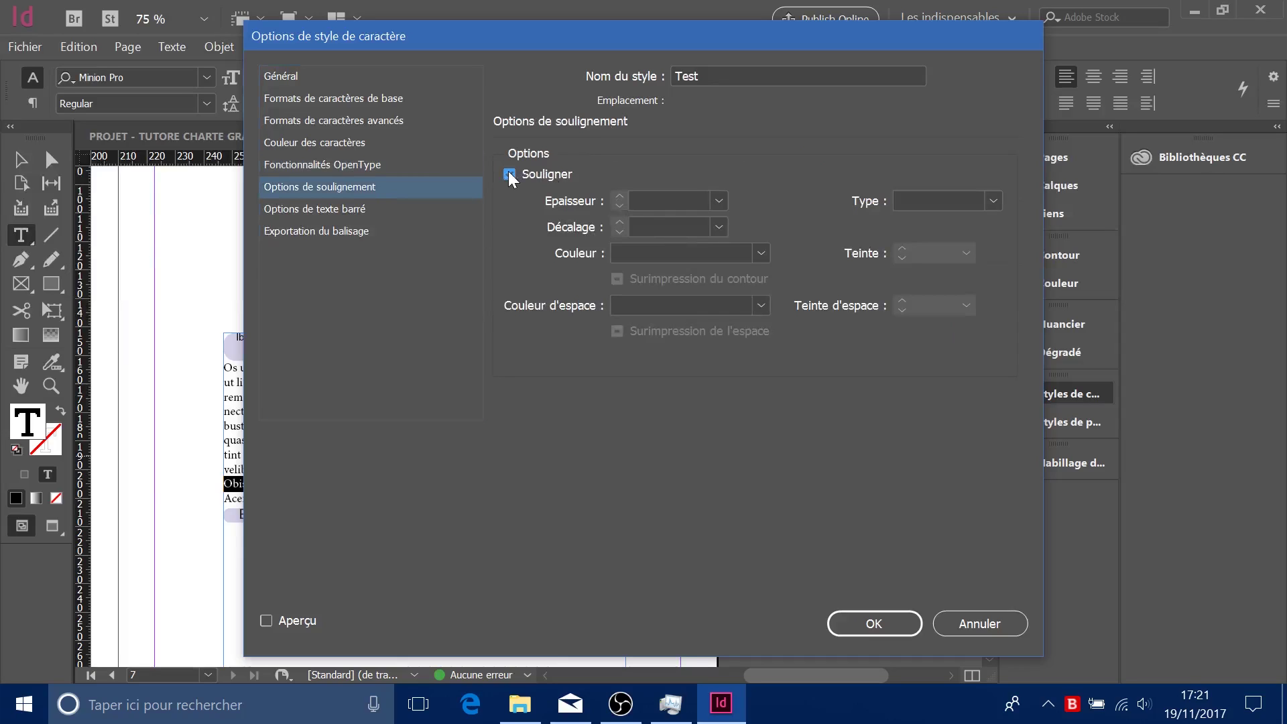
pyautogui.moveTo(554, 35); pyautogui.dragTo(949, 31)
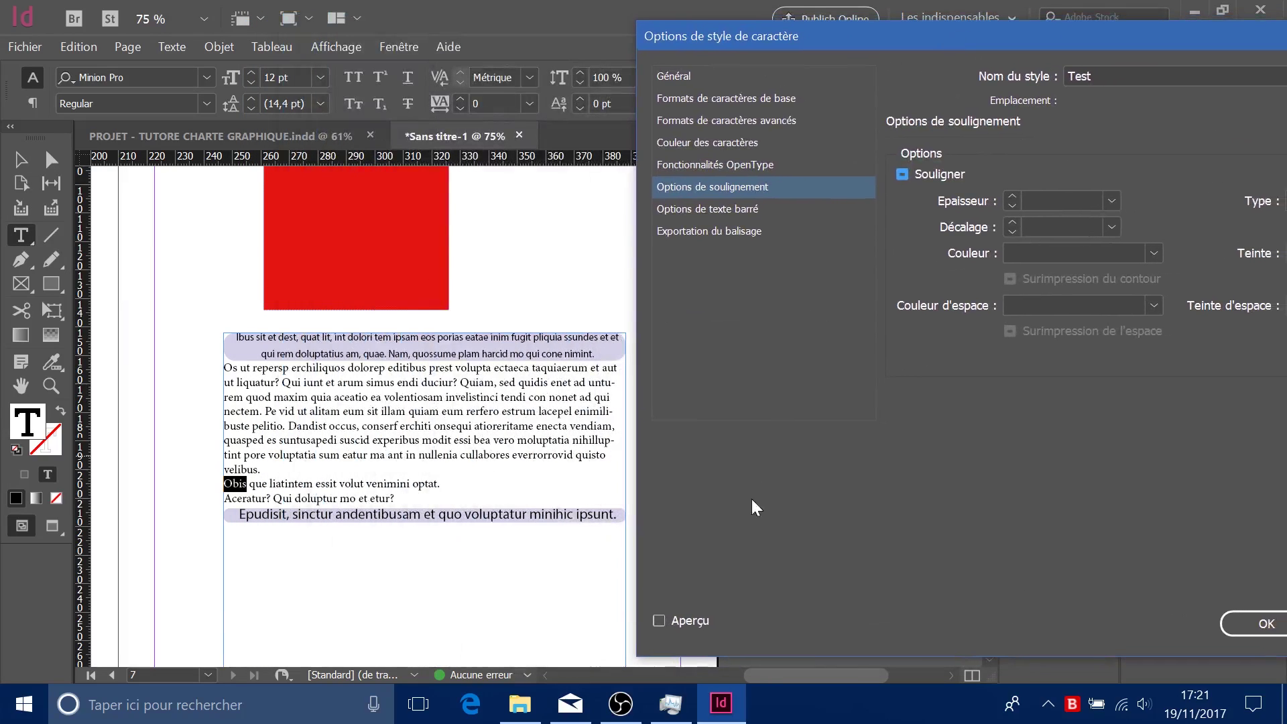
pyautogui.click(660, 621)
pyautogui.click(902, 175)
pyautogui.moveTo(943, 34); pyautogui.dragTo(709, 29)
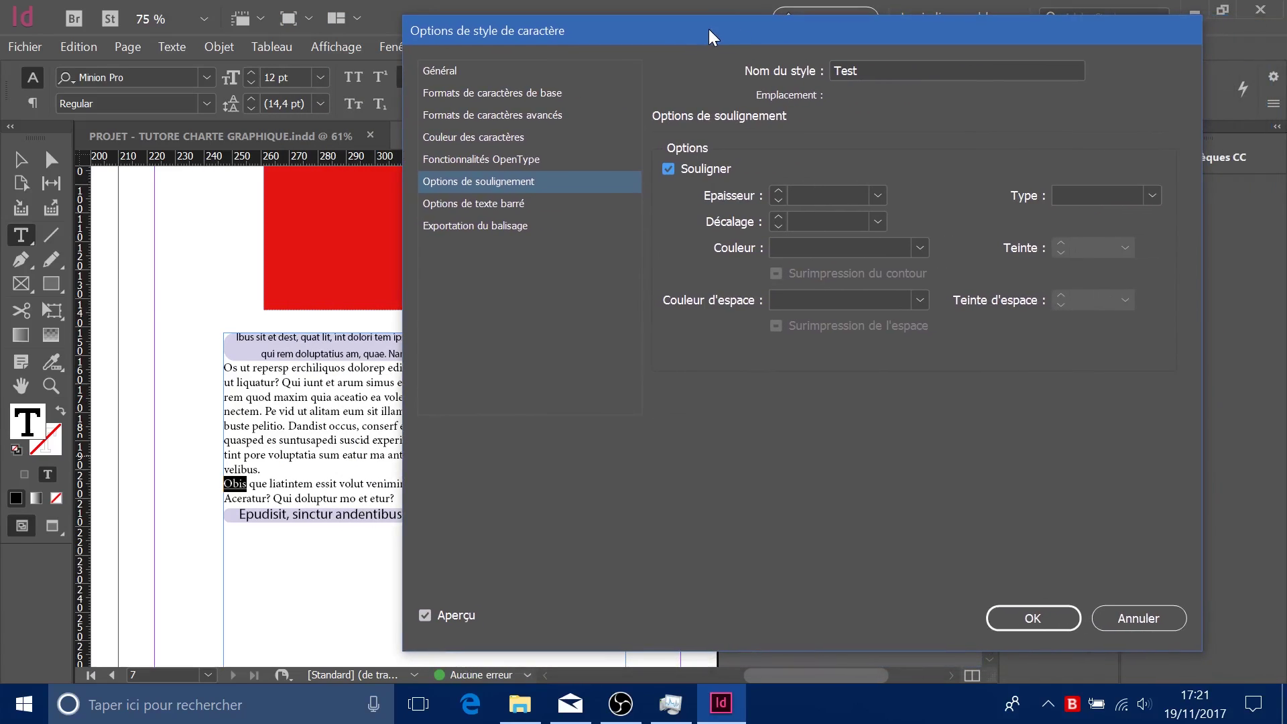
pyautogui.click(1020, 618)
# - Apply the Test paragraph style to the line "que liatintem essit volut venimini optat." following the underlined word "Obis"
pyautogui.click(263, 411)
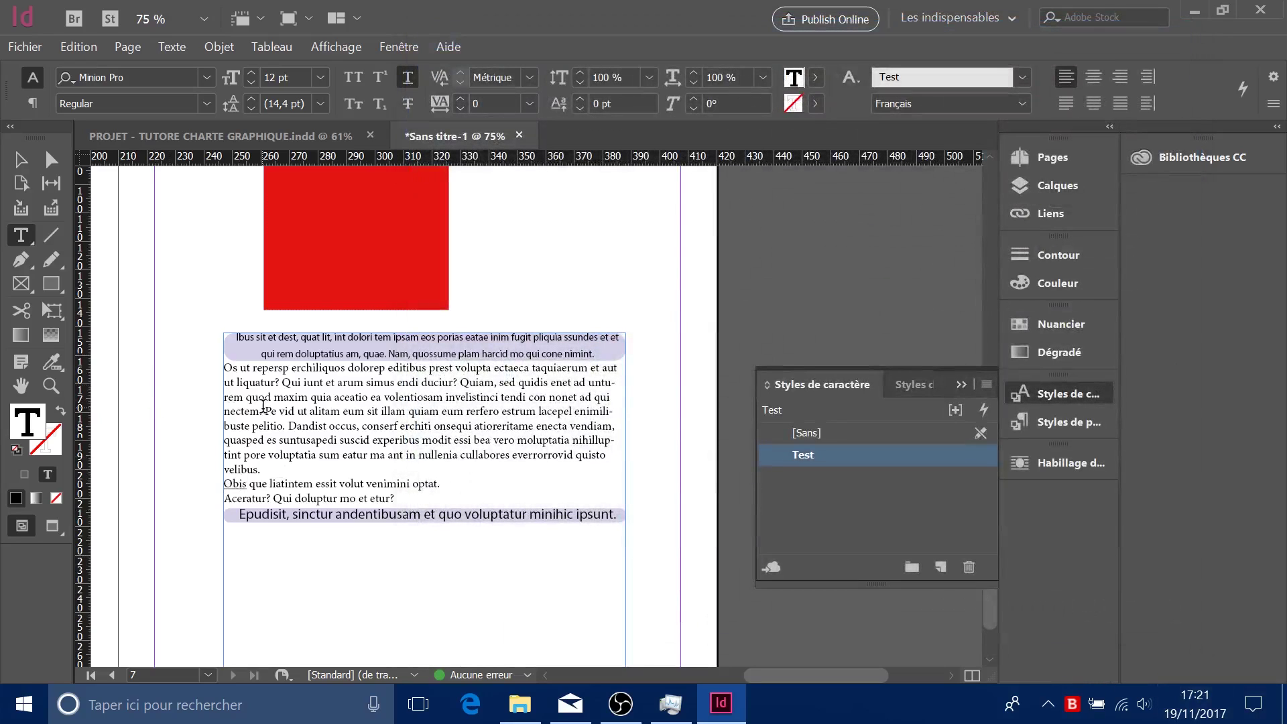
pyautogui.click(239, 484)
pyautogui.moveTo(246, 483); pyautogui.dragTo(226, 485)
pyautogui.click(226, 498)
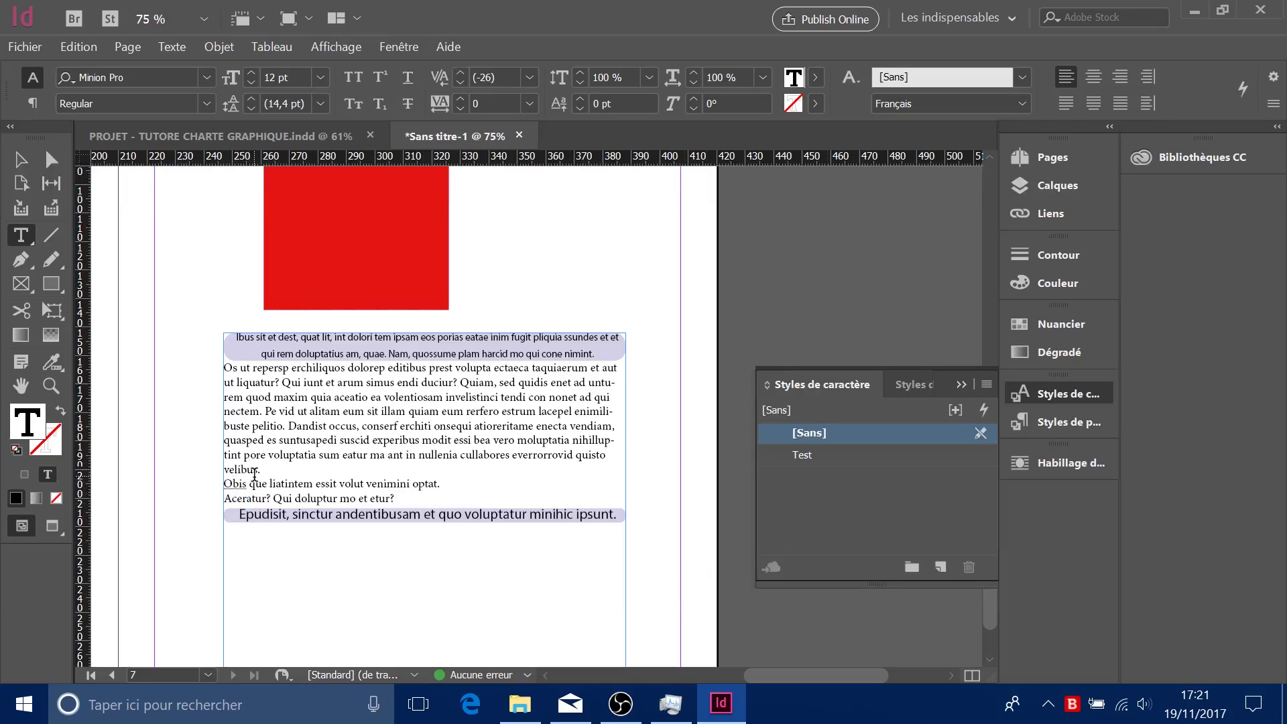
pyautogui.moveTo(247, 486); pyautogui.dragTo(509, 474)
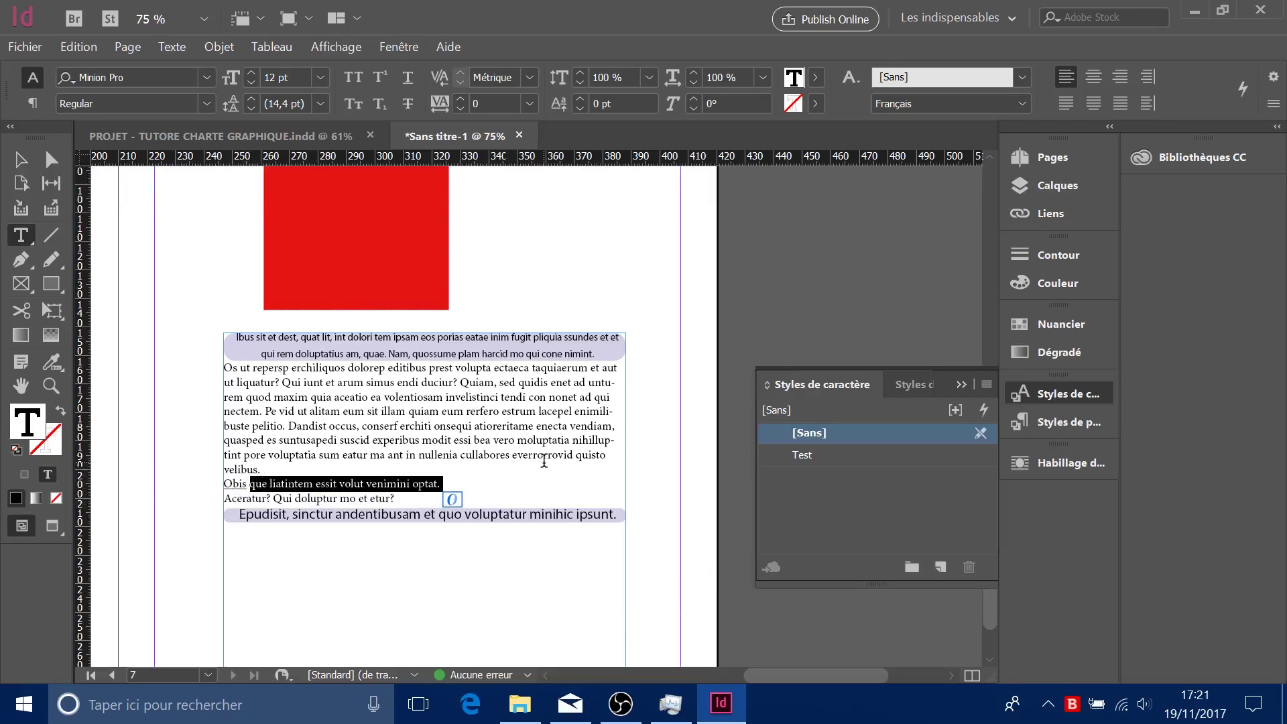
pyautogui.click(921, 374)
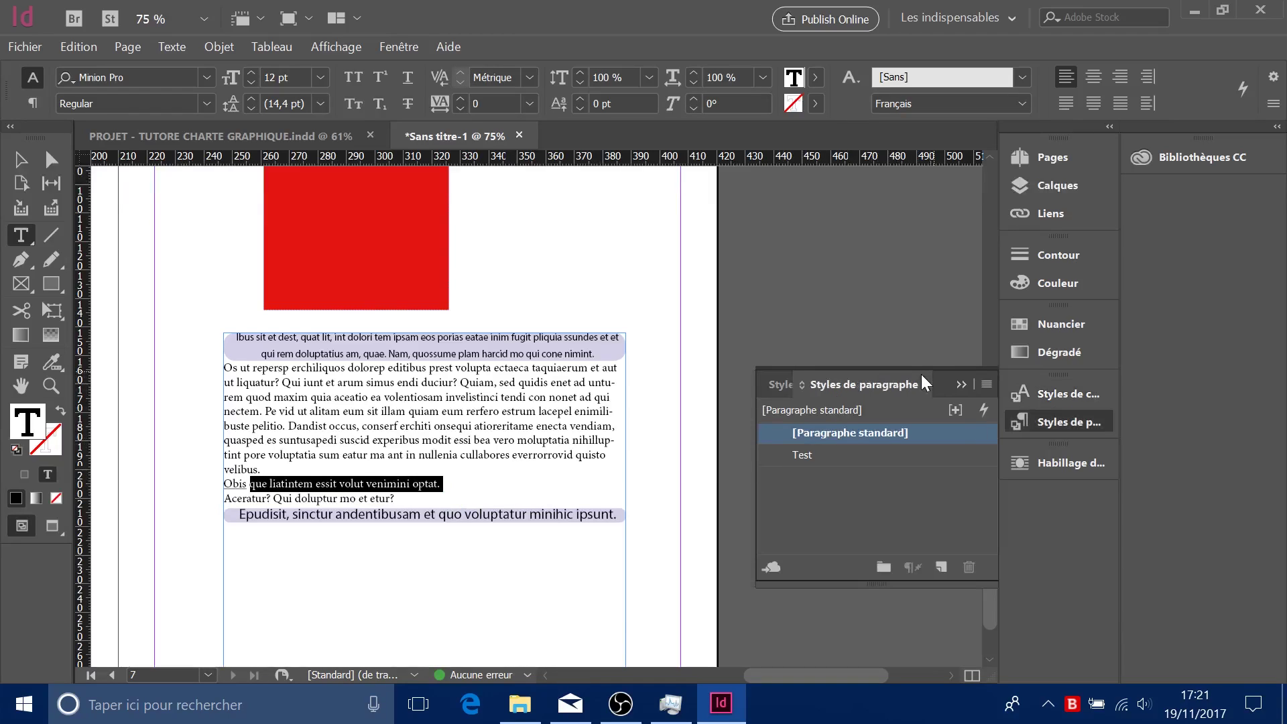
pyautogui.click(836, 455)
pyautogui.click(324, 475)
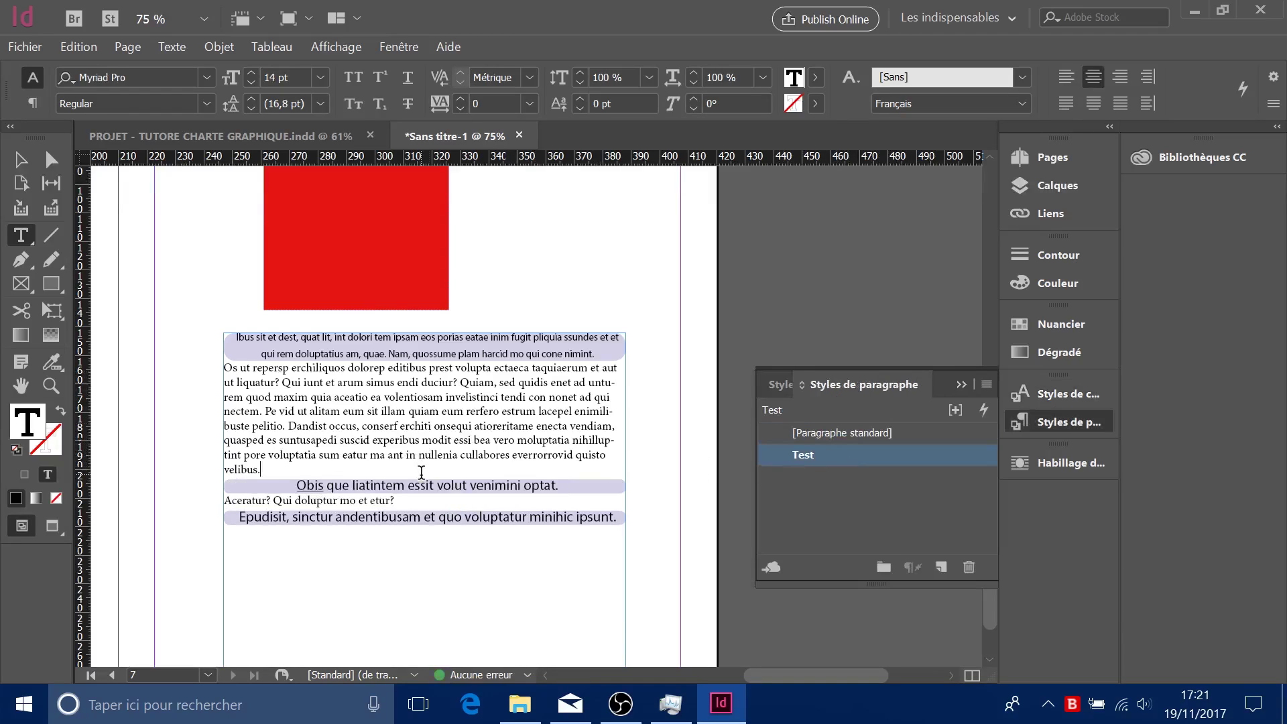
# - Compare the paragraph style and the character style applied to the word "Obis"
pyautogui.moveTo(295, 484); pyautogui.dragTo(562, 487)
pyautogui.click(528, 493)
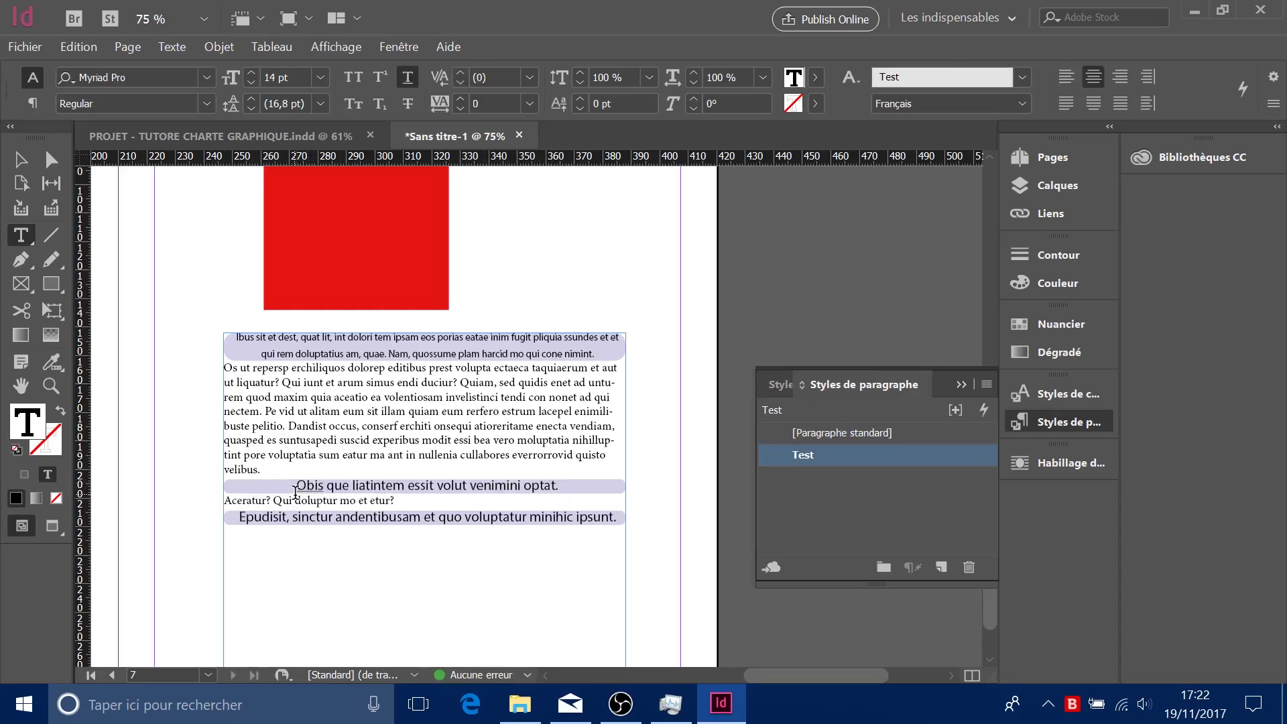
pyautogui.moveTo(294, 500)
pyautogui.mouseDown()
pyautogui.moveTo(296, 486)
pyautogui.moveTo(320, 491)
pyautogui.moveTo(294, 484)
pyautogui.mouseUp()
pyautogui.click(320, 492)
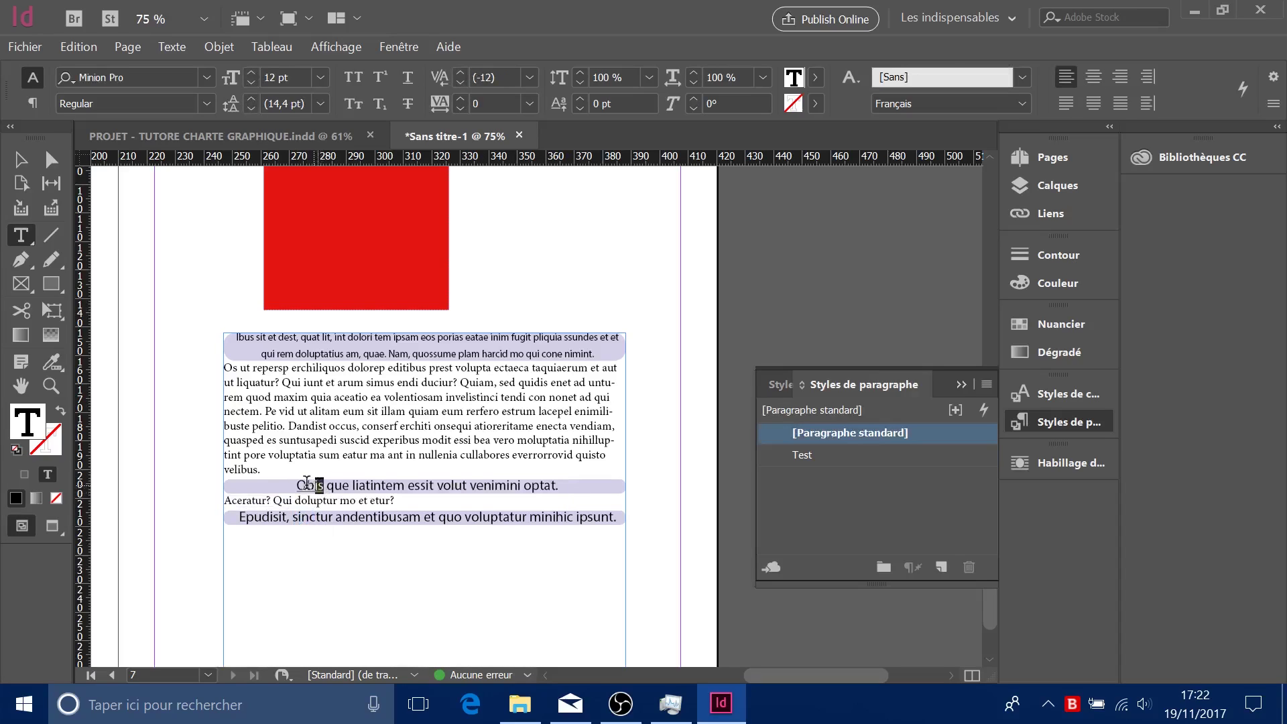
pyautogui.click(777, 385)
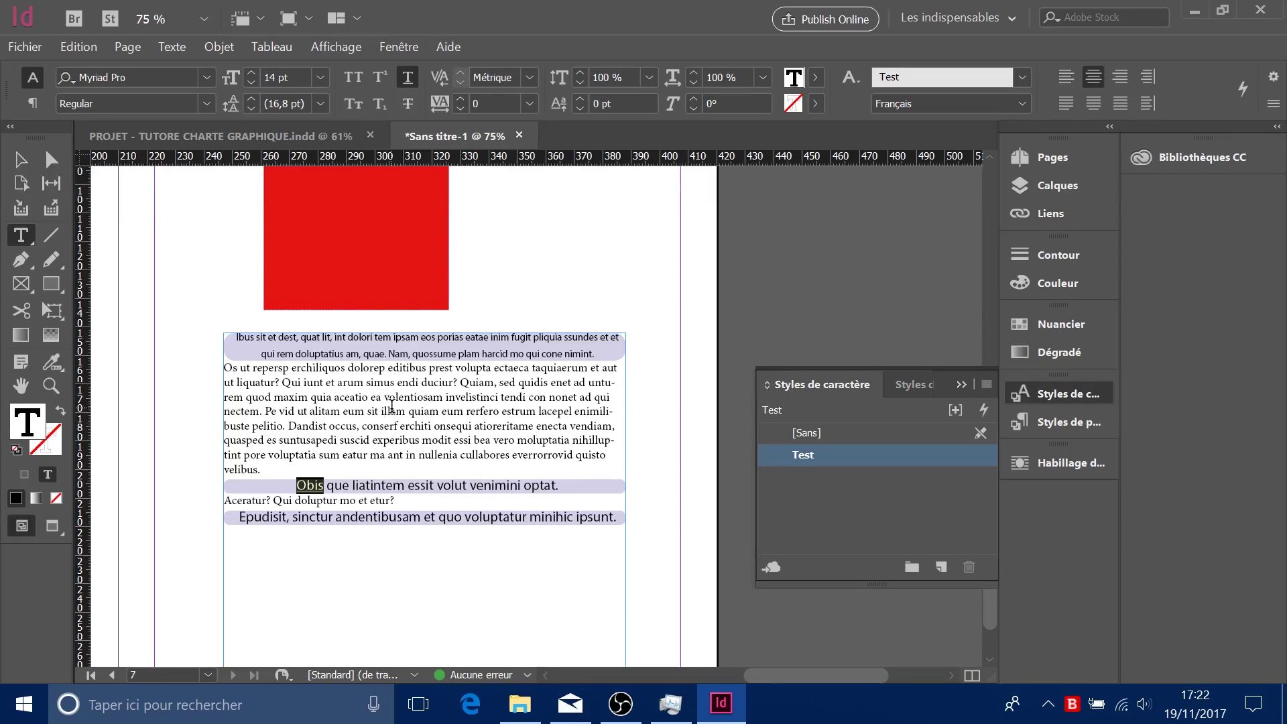
pyautogui.click(430, 437)
# - Bring the billiard-ball JPEG from File Explorer's Téléchargements folder into the InDesign page, placing it over the text at about 76 × 51 mm
pyautogui.click(1048, 472)
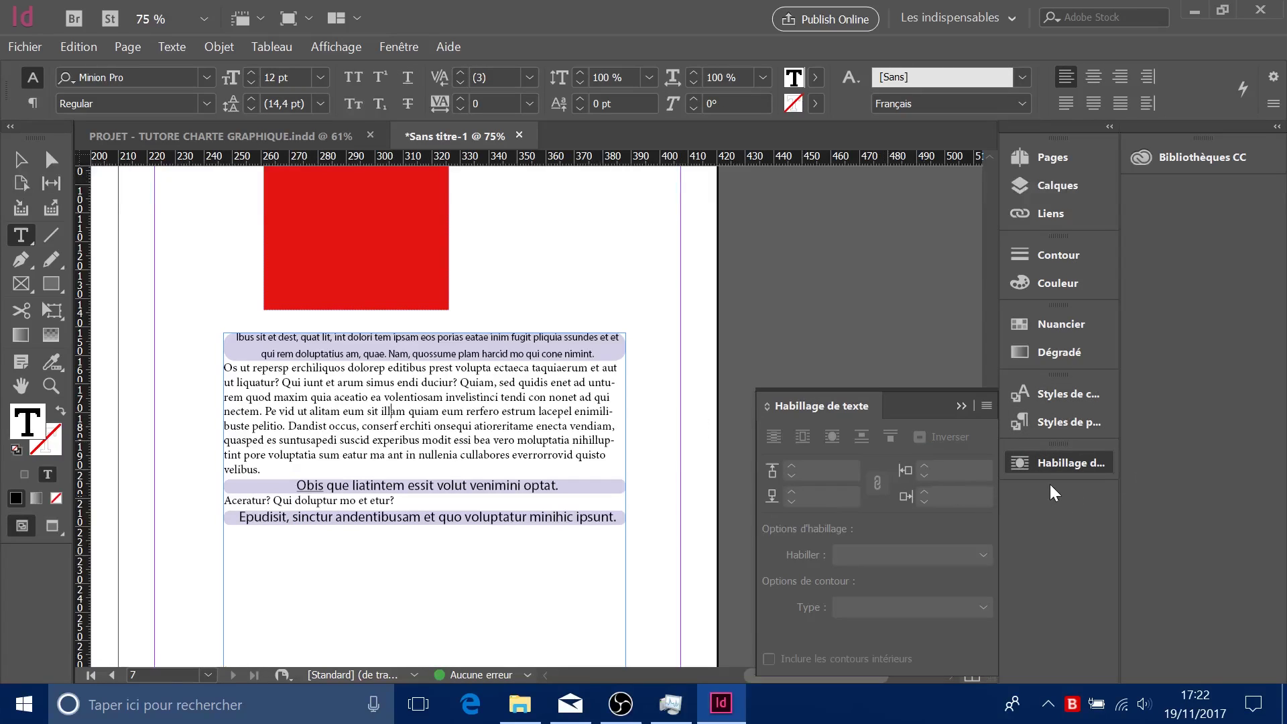
pyautogui.click(520, 704)
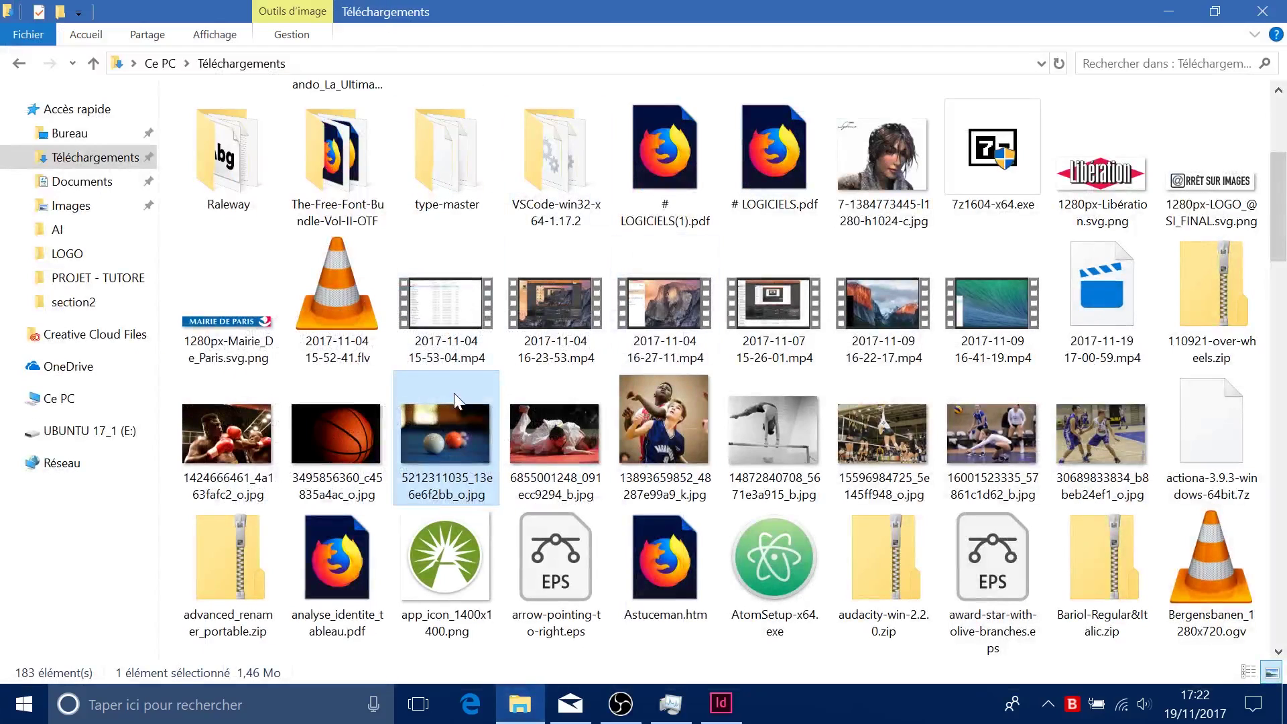
pyautogui.moveTo(453, 393); pyautogui.dragTo(600, 467)
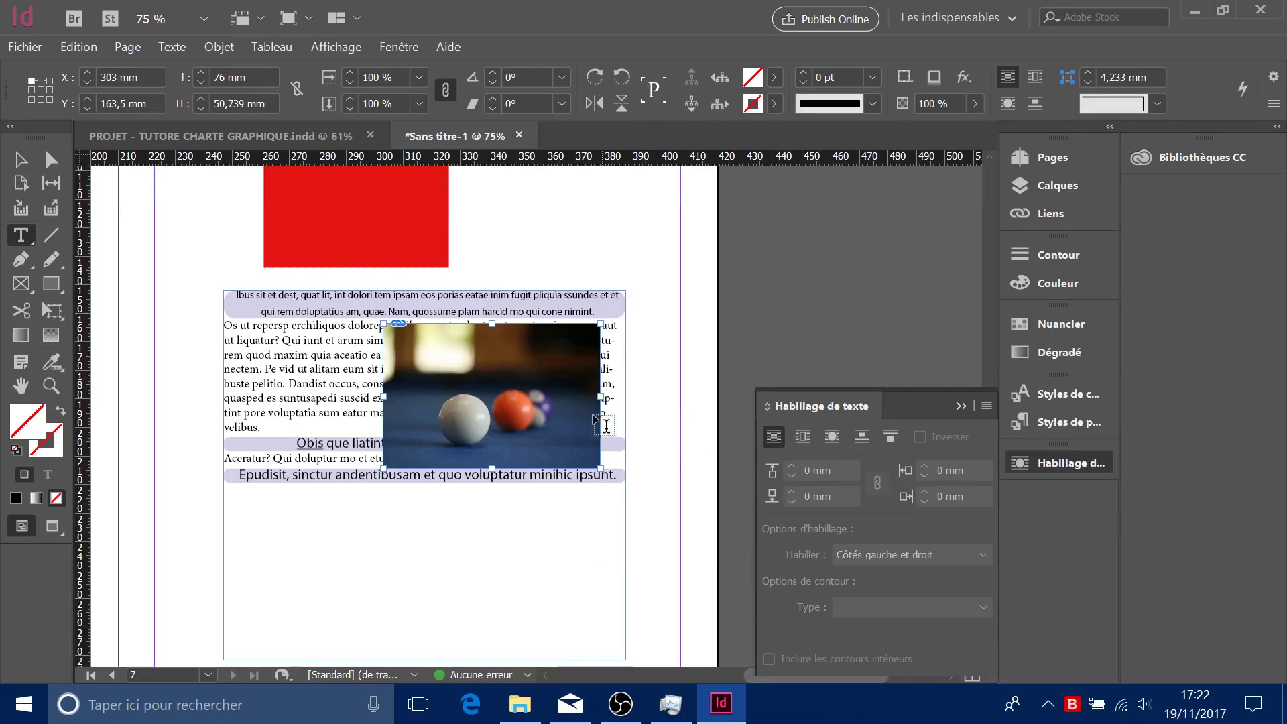
# - Try the different text wrap modes on the billiard-ball image, ending with wrapping around its bounding box on both sides
pyautogui.click(21, 159)
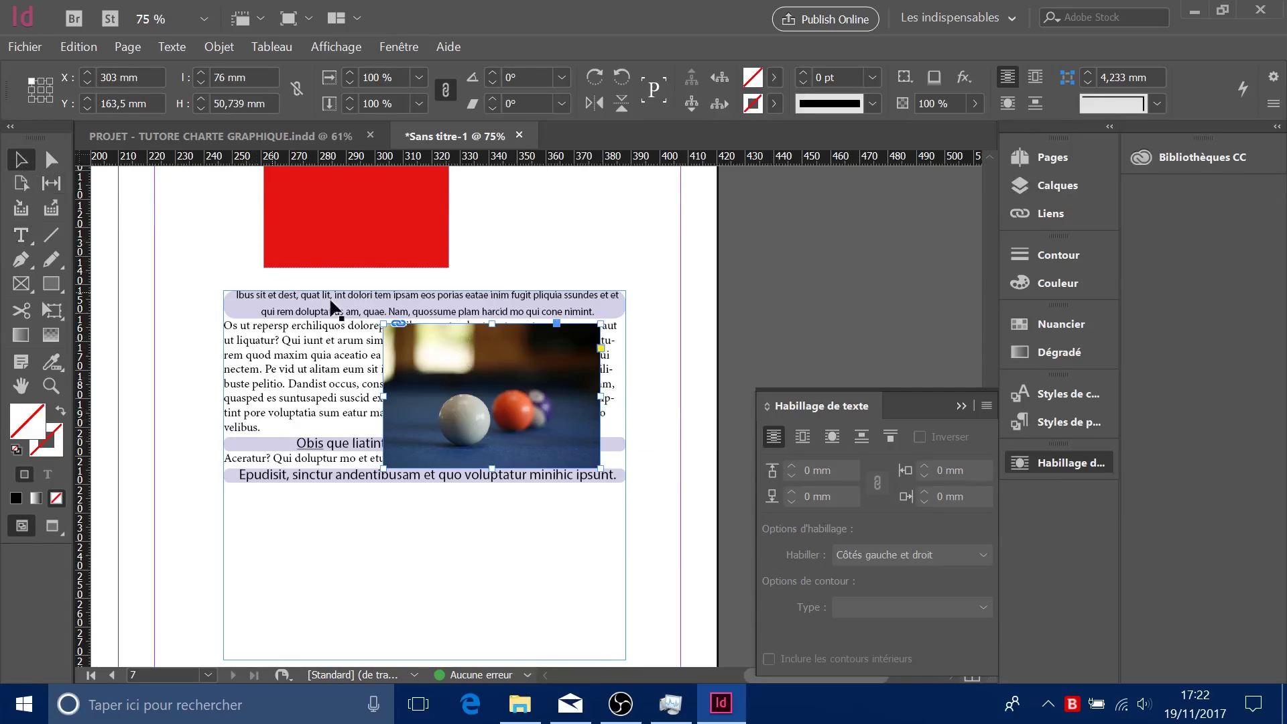
pyautogui.click(803, 436)
pyautogui.click(831, 436)
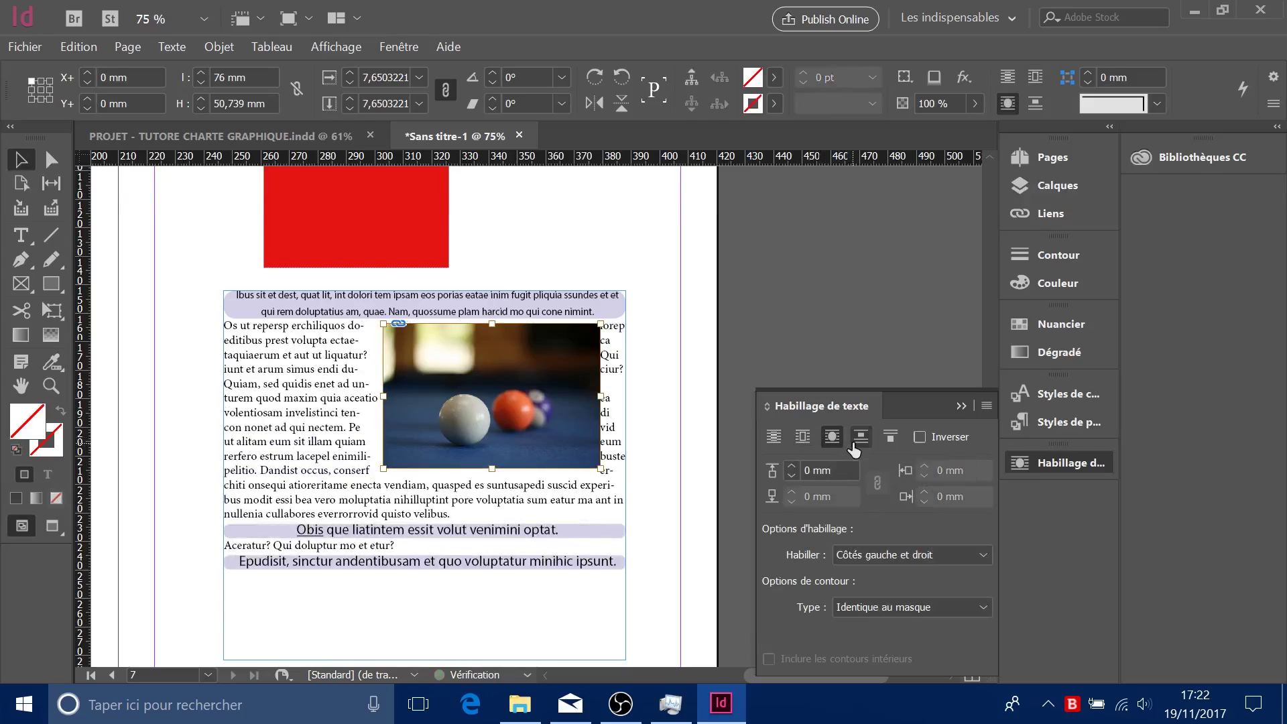
pyautogui.click(862, 436)
pyautogui.click(890, 437)
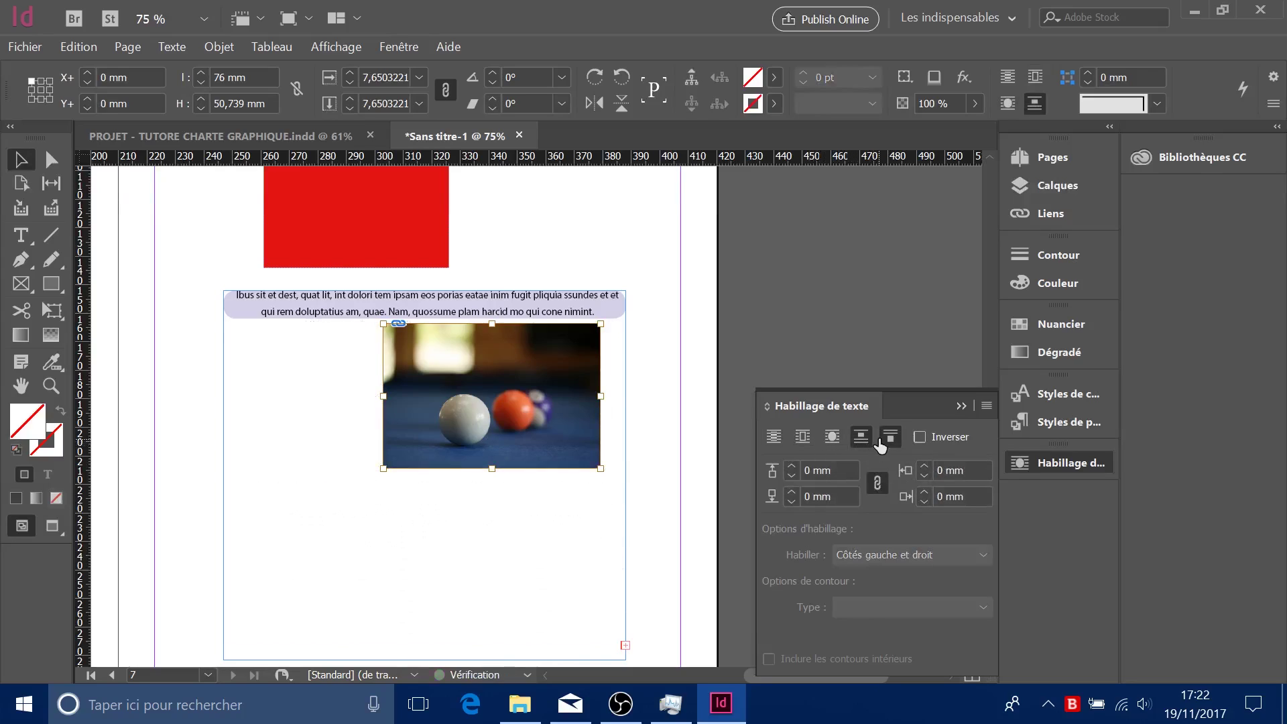
pyautogui.click(803, 436)
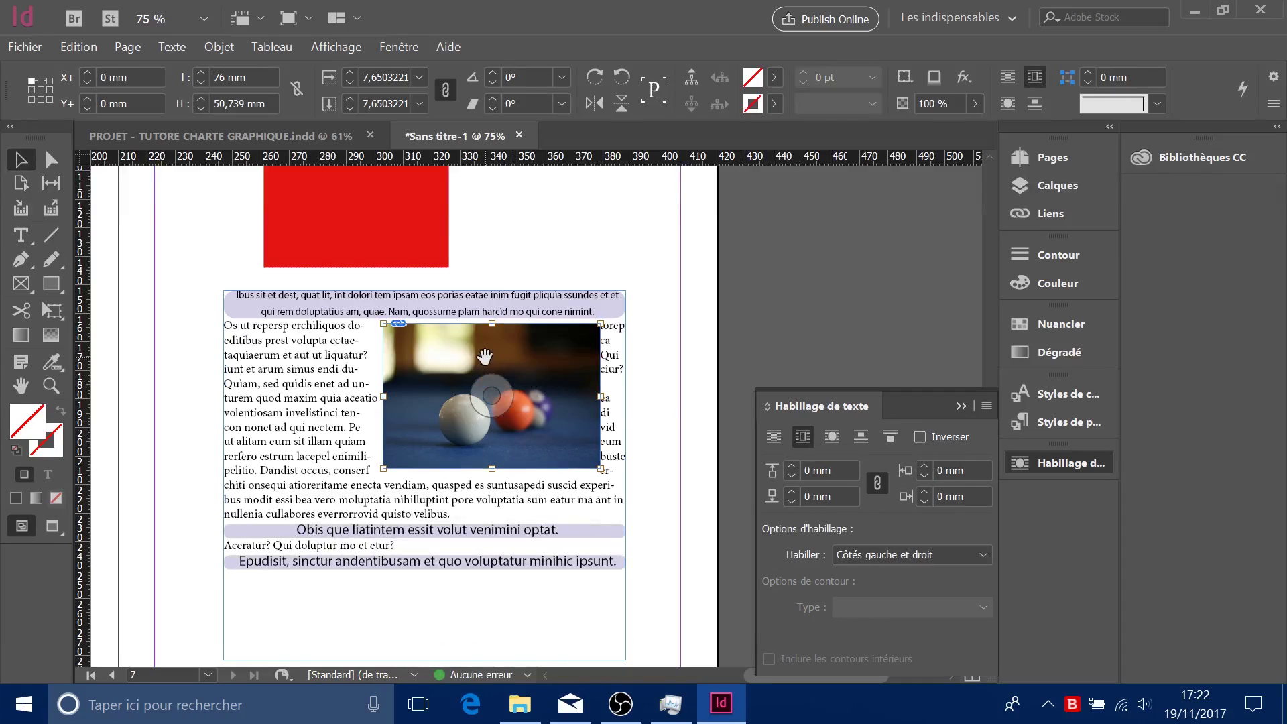
# - Move the billiard-ball image to about X 299 mm, Y 163 mm, keeping its text wrap around the bounding box
pyautogui.click(664, 309)
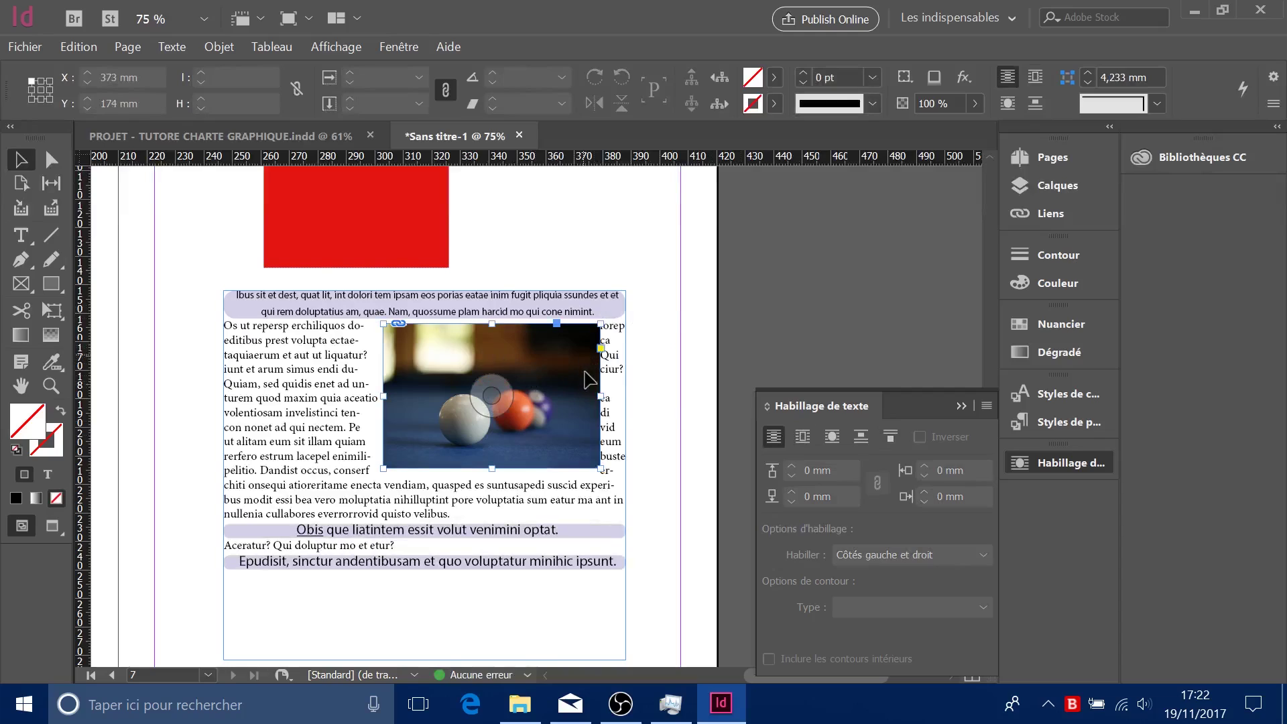
pyautogui.moveTo(592, 385); pyautogui.dragTo(582, 392)
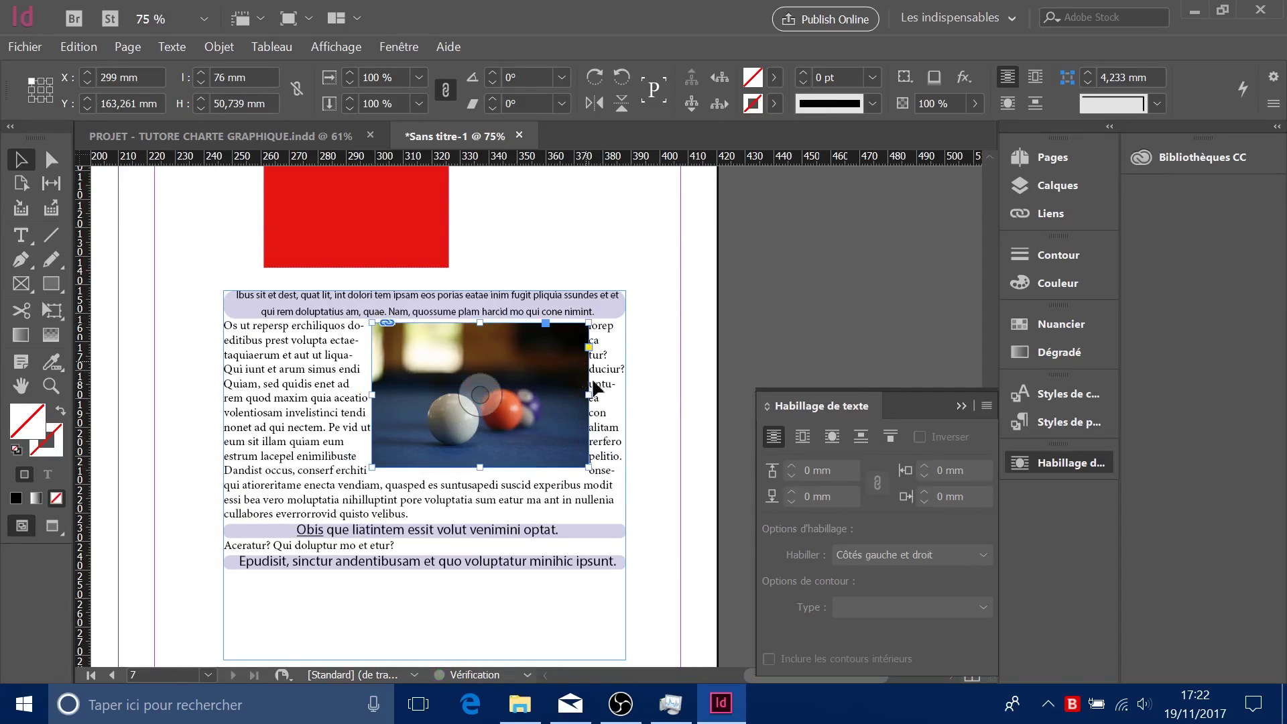
pyautogui.click(803, 437)
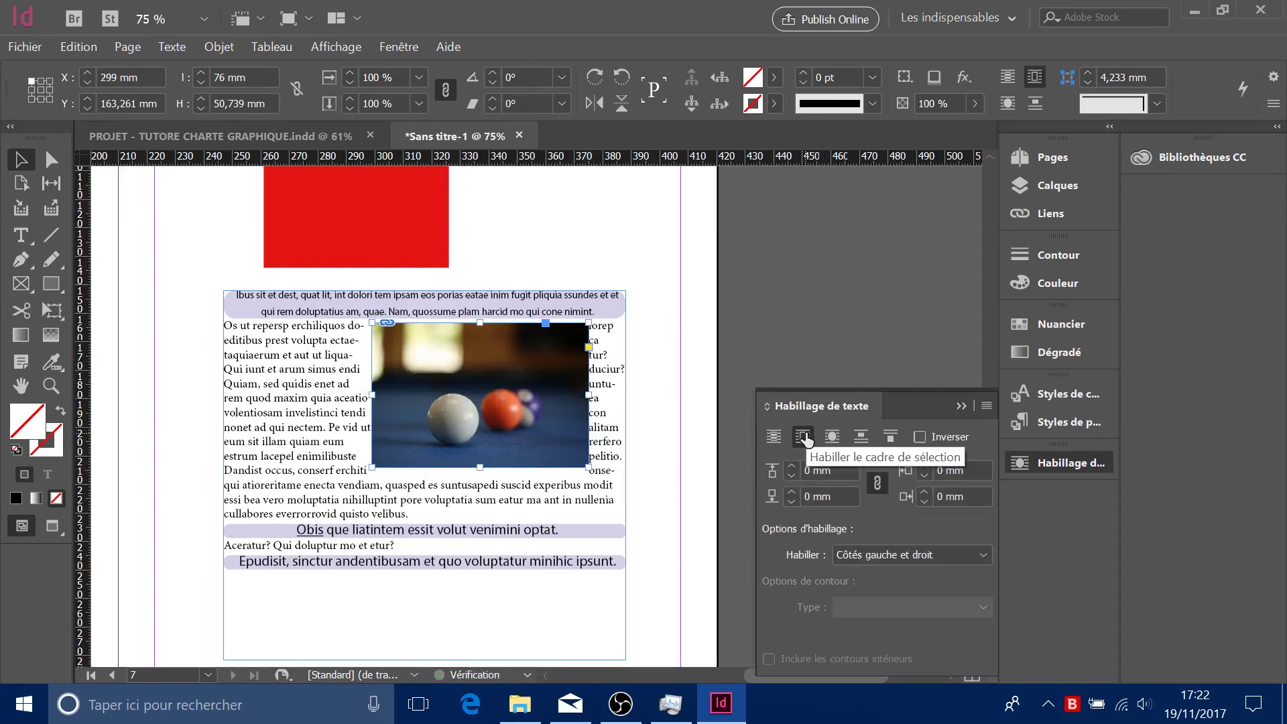
pyautogui.click(629, 361)
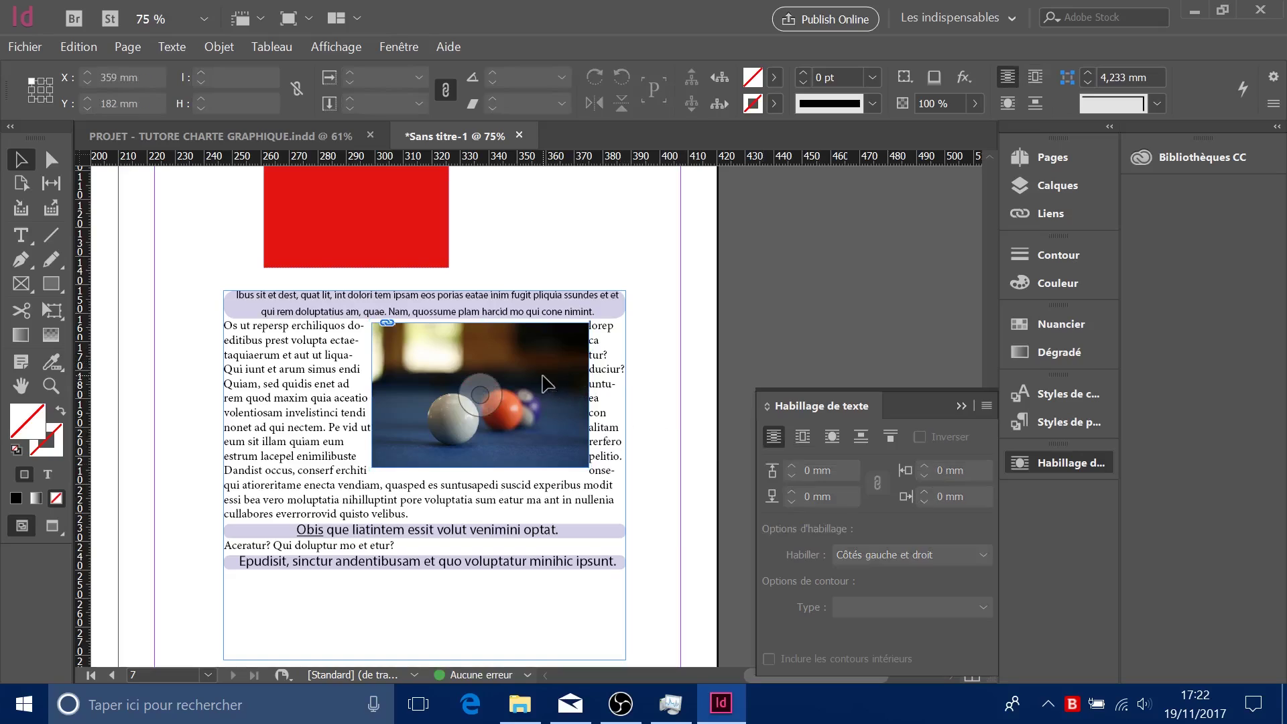
pyautogui.click(481, 395)
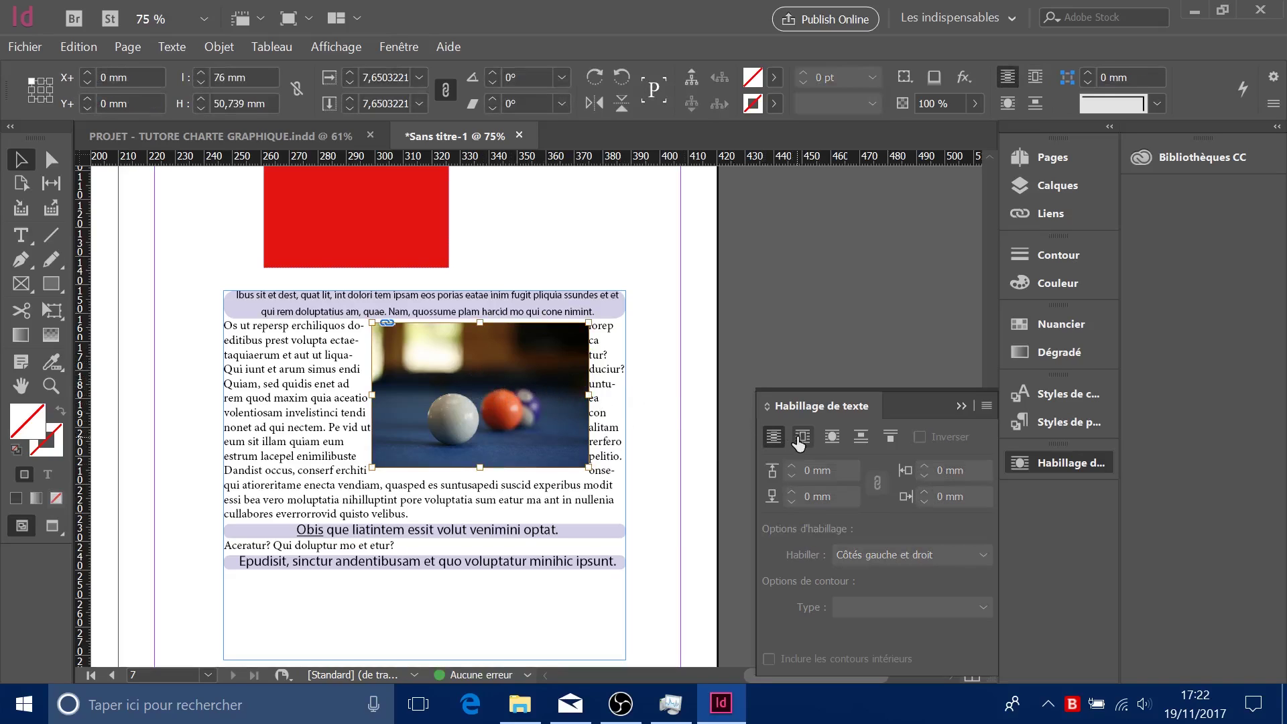
pyautogui.click(649, 364)
pyautogui.click(557, 362)
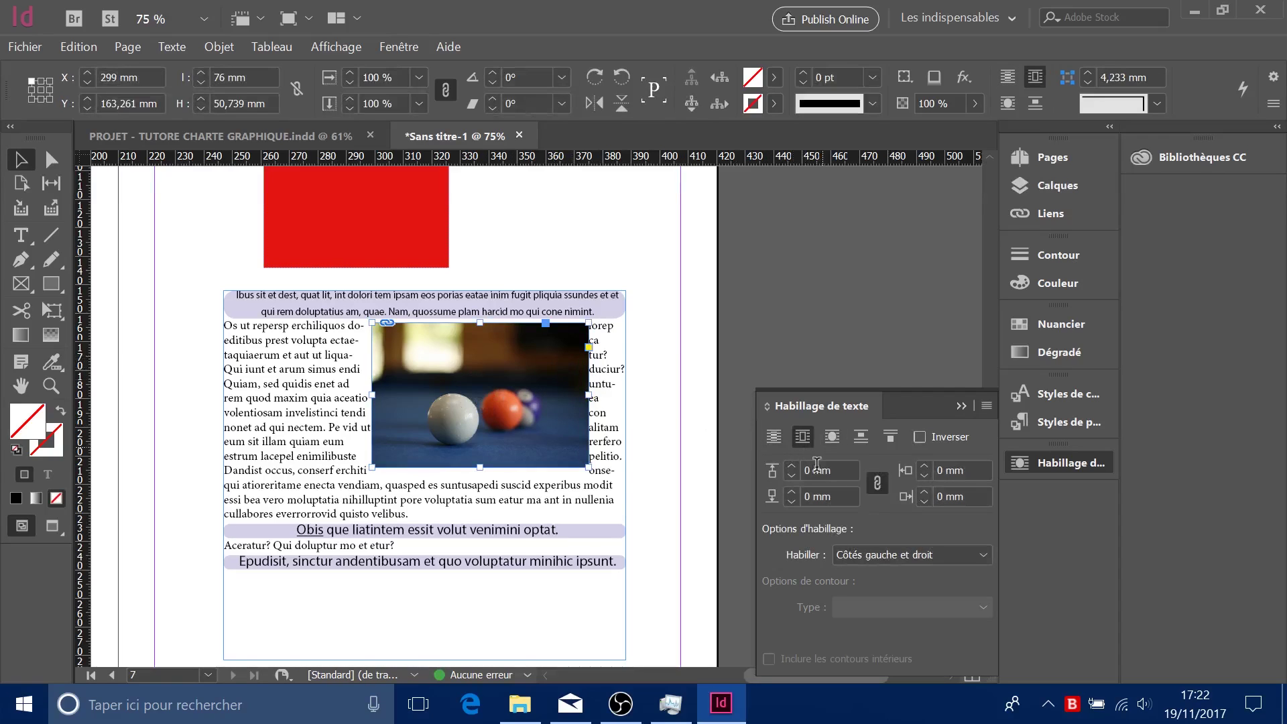
# - Set the billiard-ball image's text wrap offset to 5 mm on all four sides
pyautogui.click(791, 469)
pyautogui.click(791, 469)
pyautogui.click(791, 469)
pyautogui.click(791, 470)
pyautogui.click(791, 469)
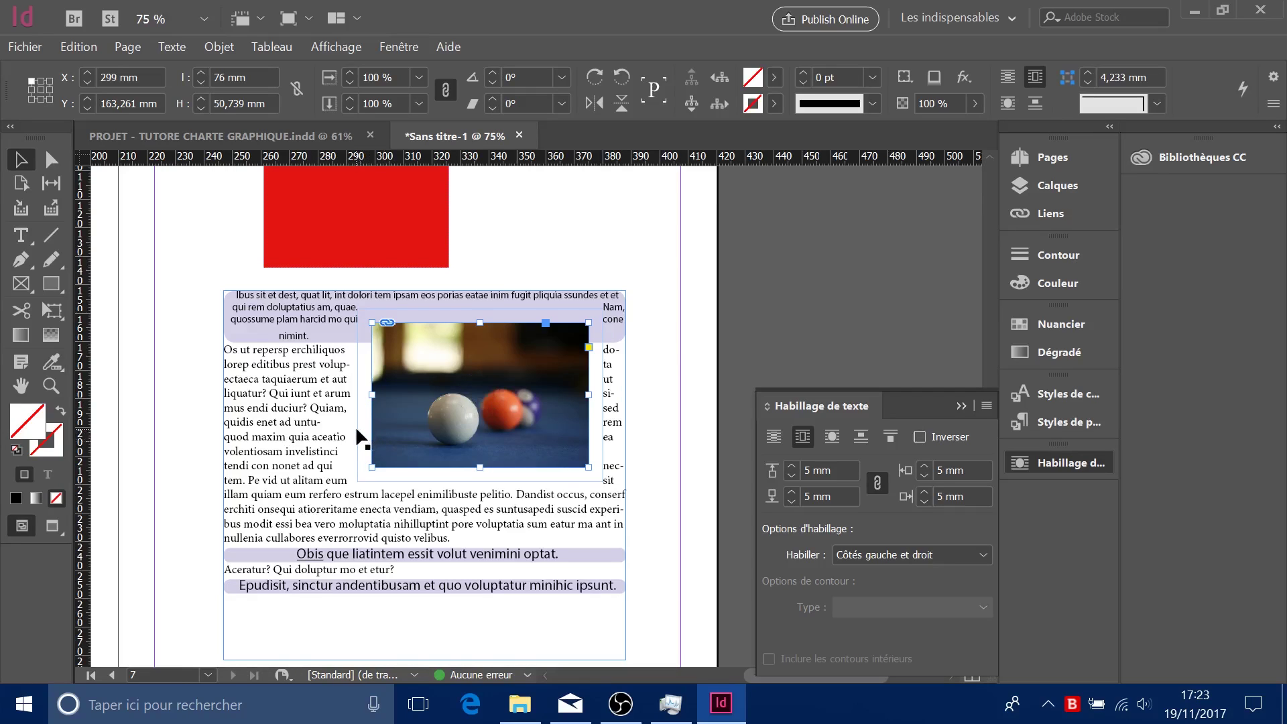
# - Try a text wrap offset of 10 mm around the image, and return it to 5 mm on all sides
pyautogui.click(791, 468)
pyautogui.click(791, 468)
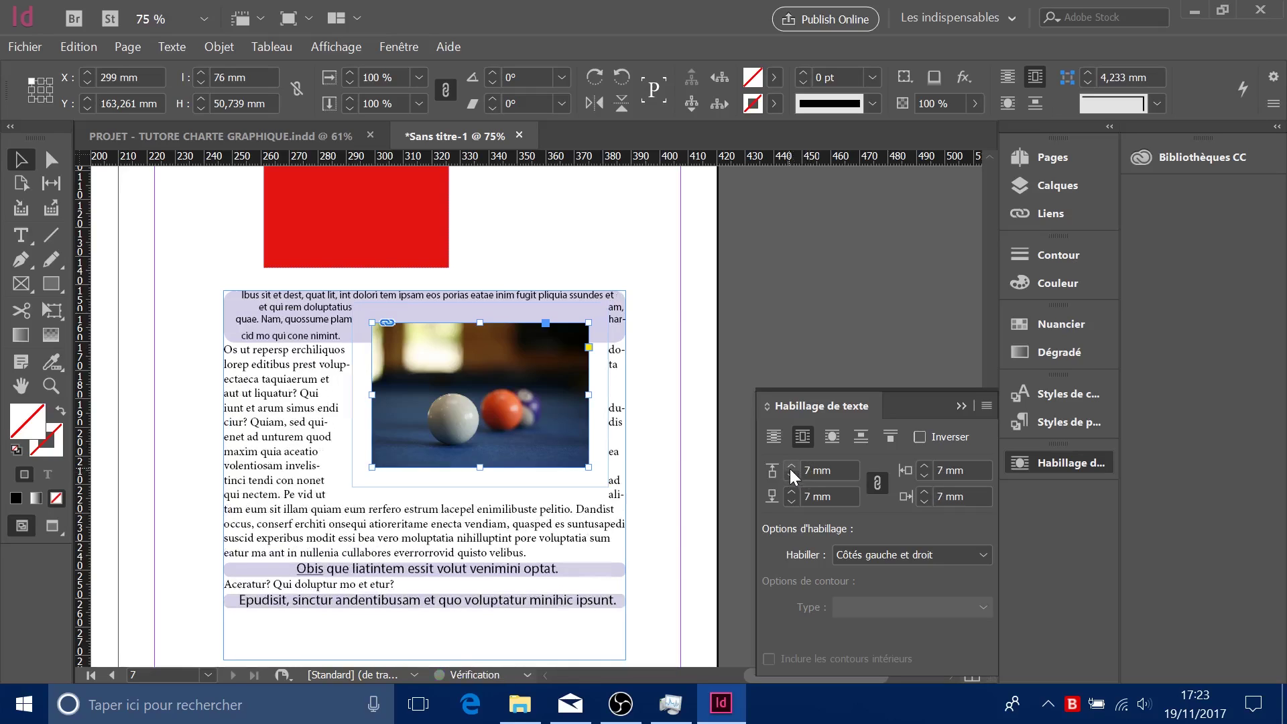
pyautogui.click(791, 468)
pyautogui.click(791, 467)
pyautogui.click(790, 467)
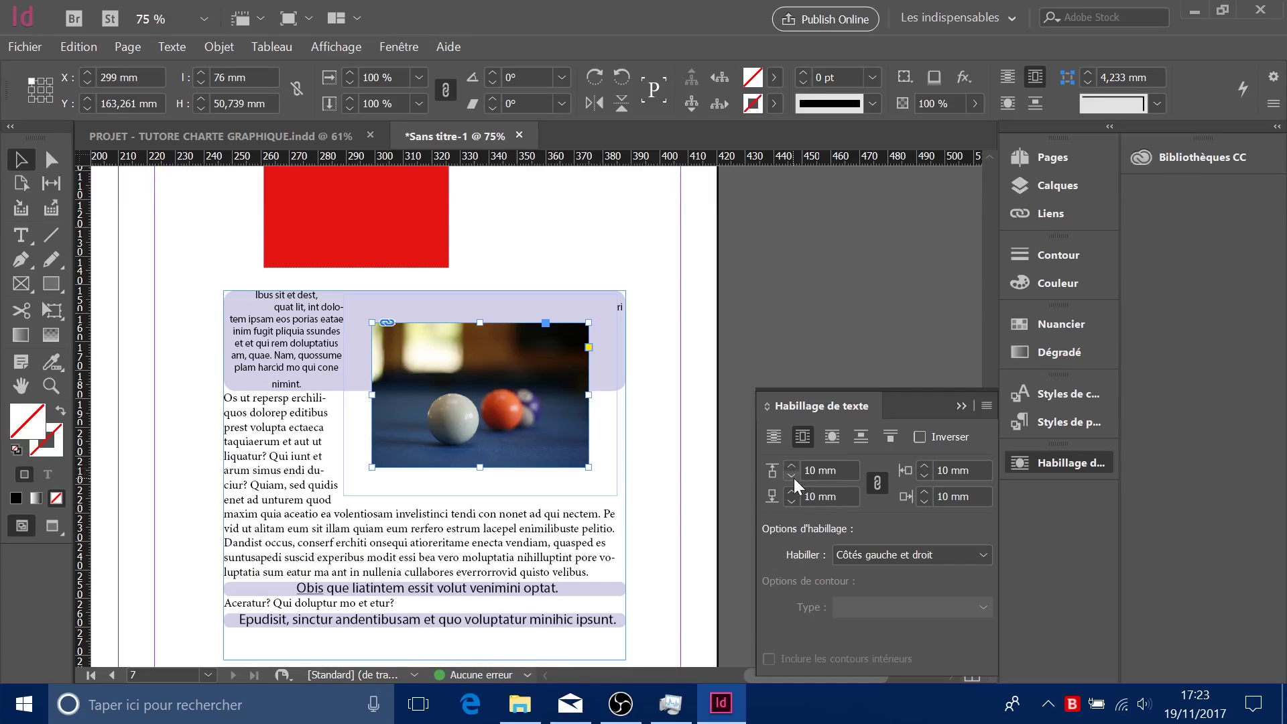
pyautogui.click(792, 476)
pyautogui.click(793, 476)
pyautogui.click(794, 477)
pyautogui.click(794, 477)
pyautogui.click(793, 478)
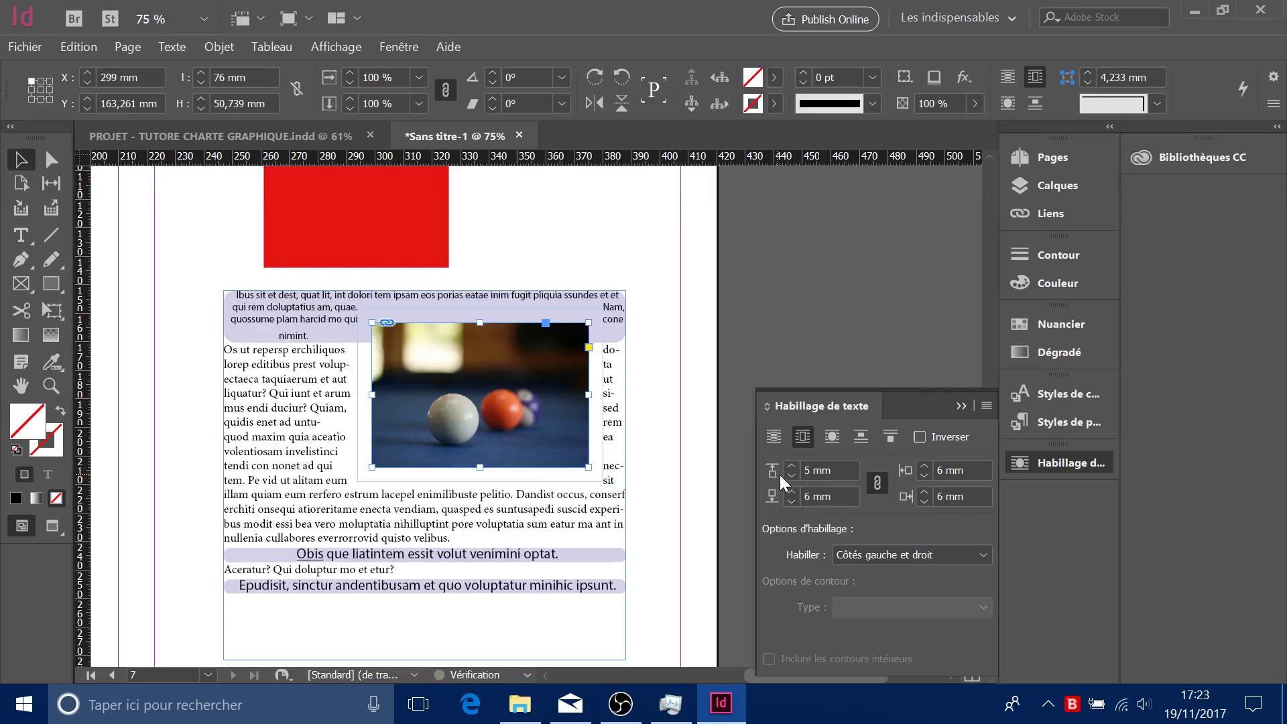
# - Look at the choices for which sides the text wraps, and at the colours and themes in the CC library
pyautogui.click(856, 553)
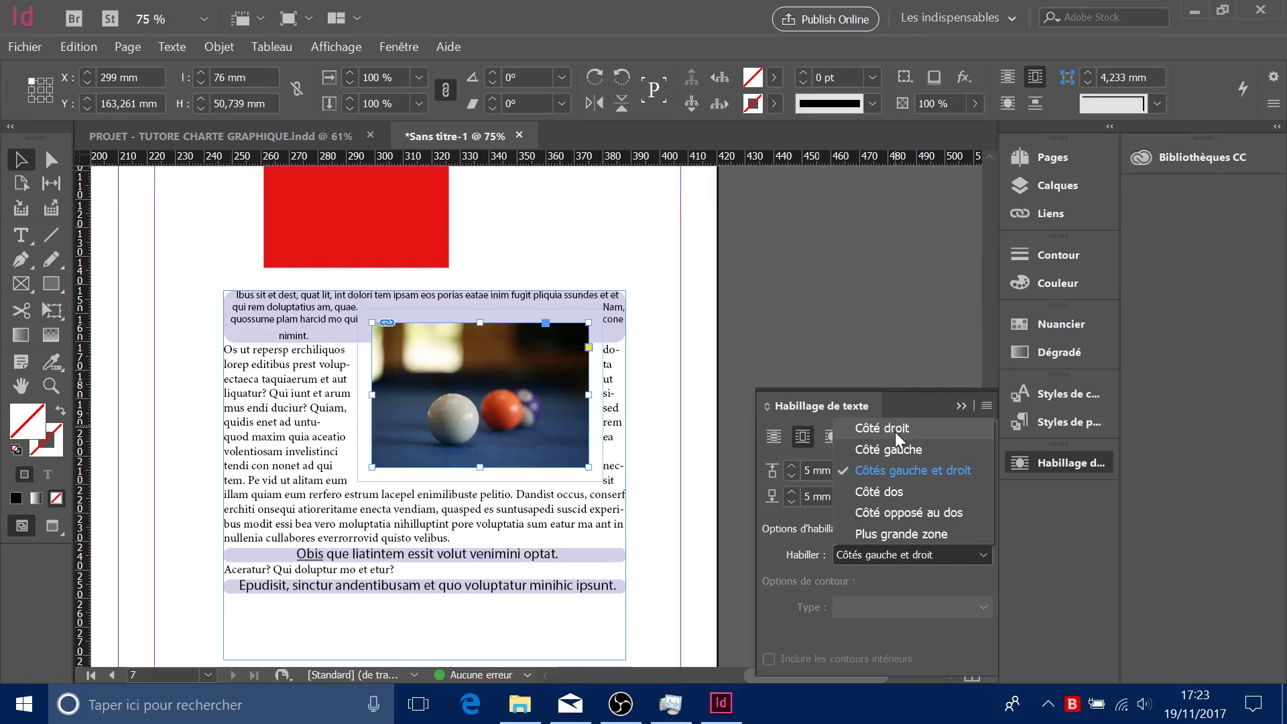
pyautogui.click(899, 552)
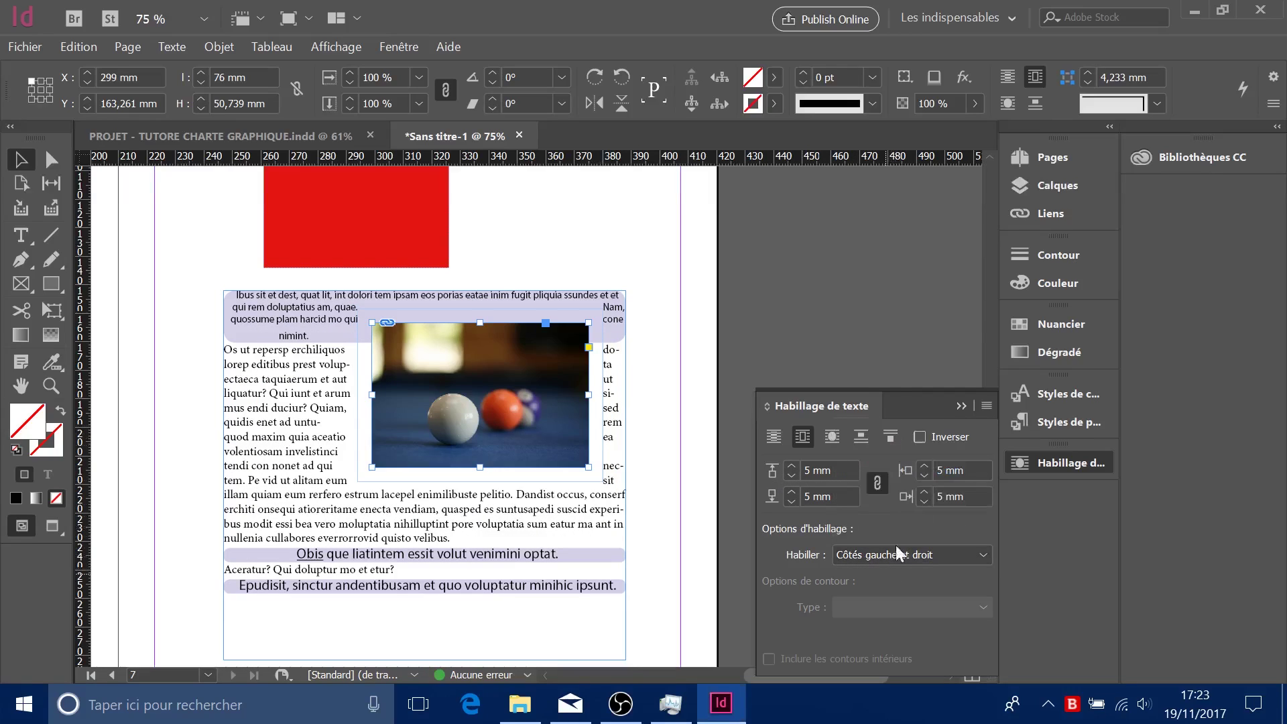
pyautogui.click(960, 407)
pyautogui.click(1167, 159)
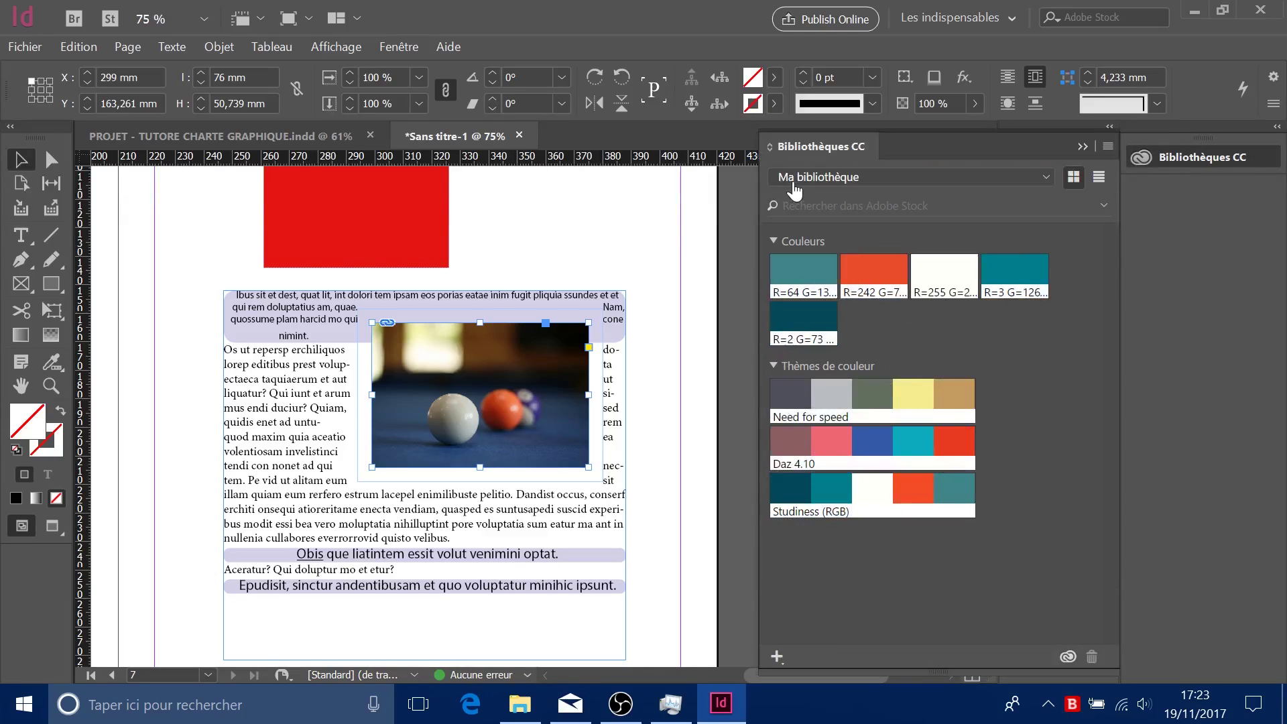
pyautogui.click(1193, 150)
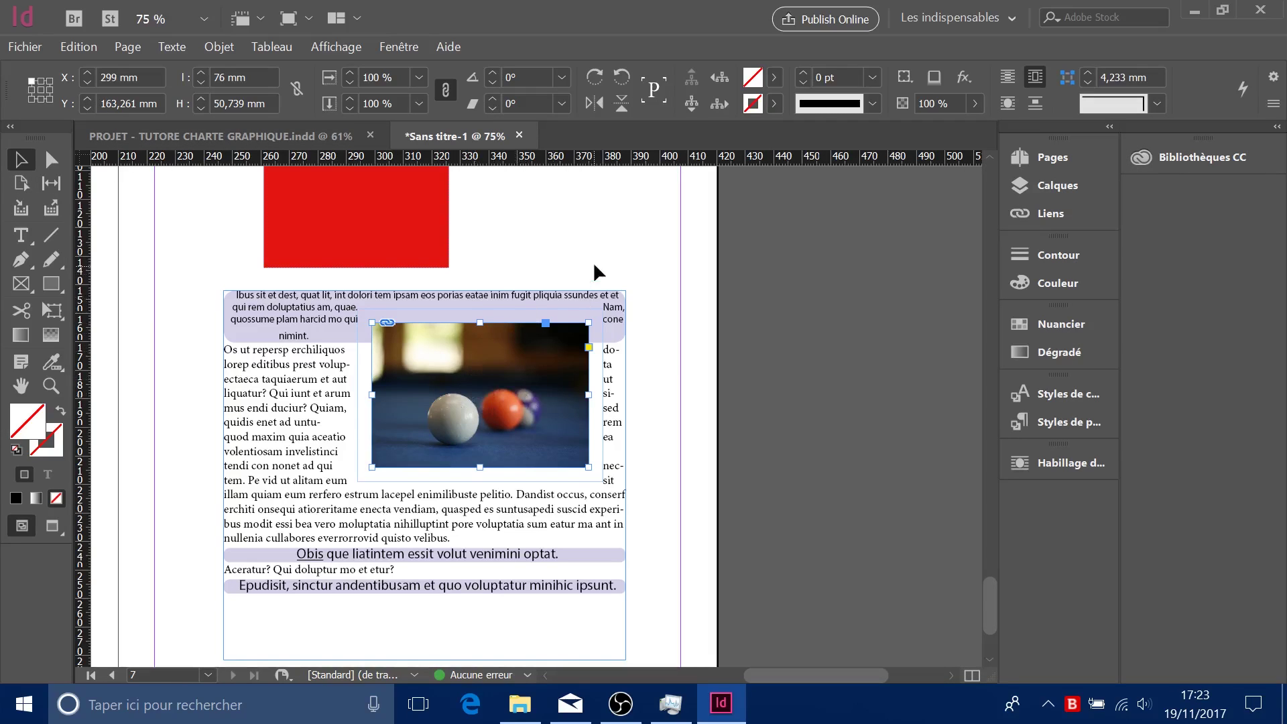
# - Delete the billiard-ball image from the page
pyautogui.press('Delete')
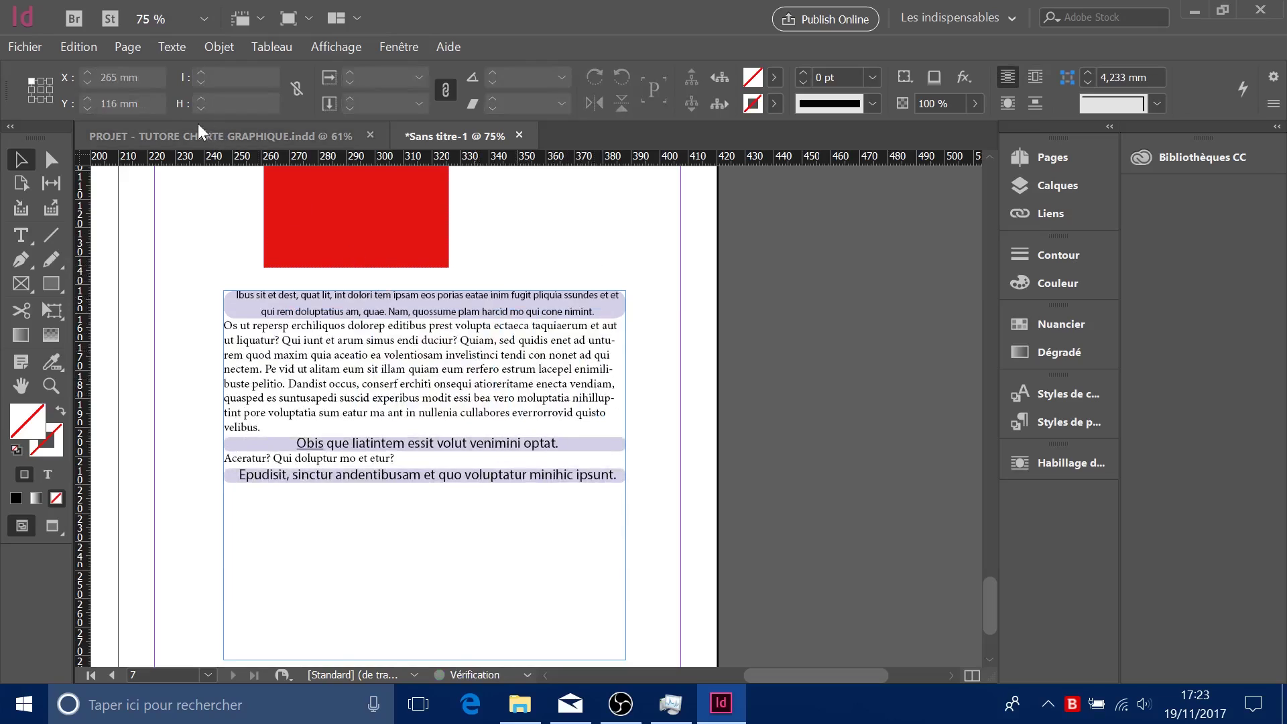
# - Review the page management commands and the Margins and Columns settings without changing anything
pyautogui.click(117, 43)
pyautogui.moveTo(163, 74)
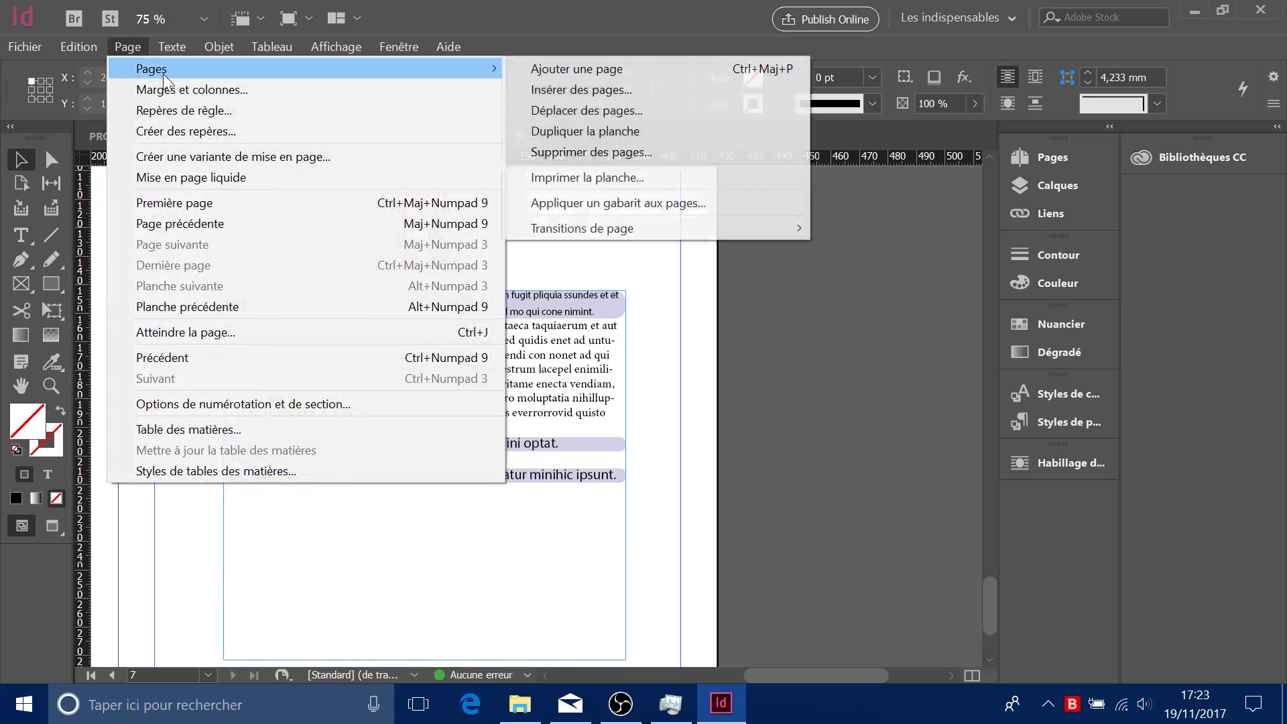
pyautogui.click(70, 56)
pyautogui.click(87, 43)
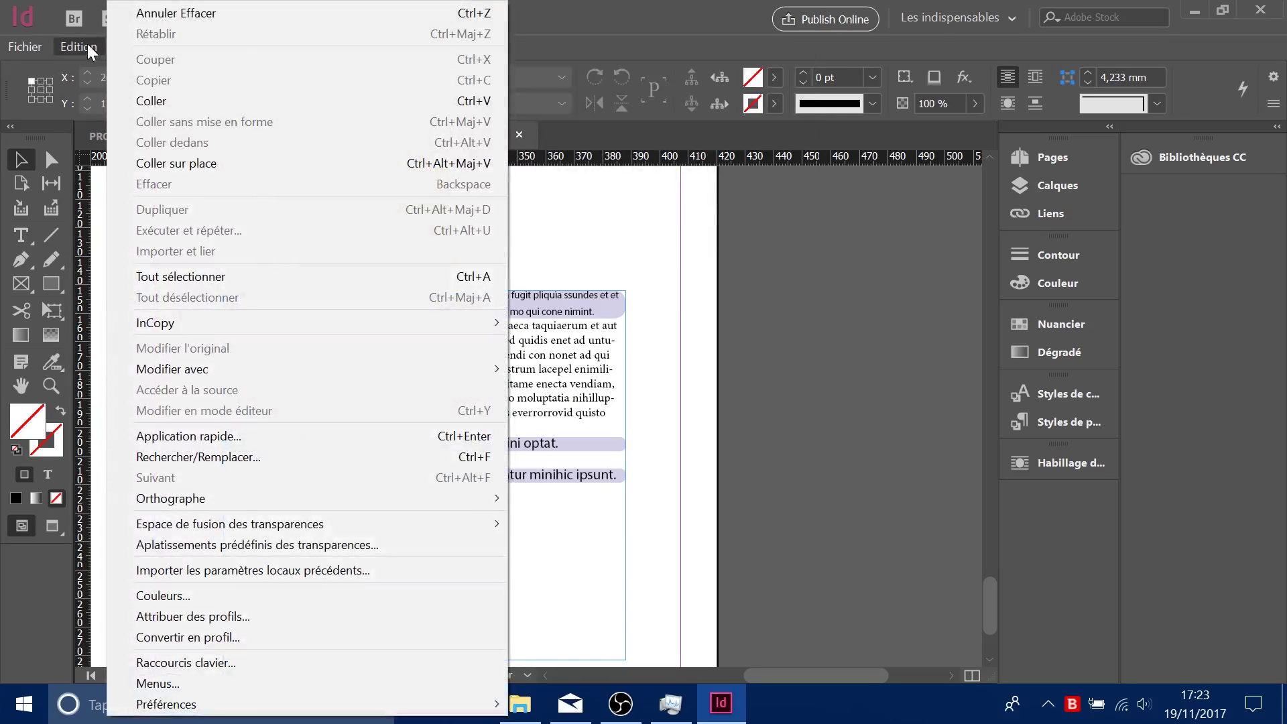
pyautogui.click(666, 236)
pyautogui.click(127, 46)
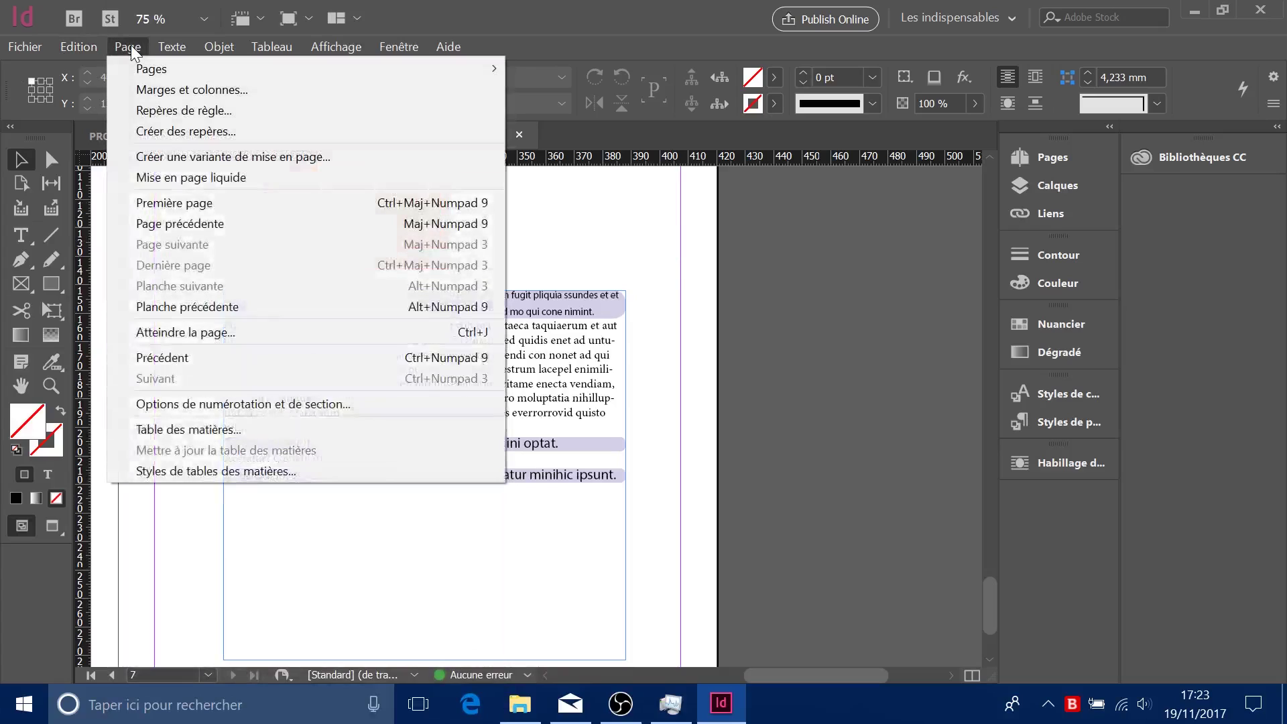
pyautogui.moveTo(151, 76)
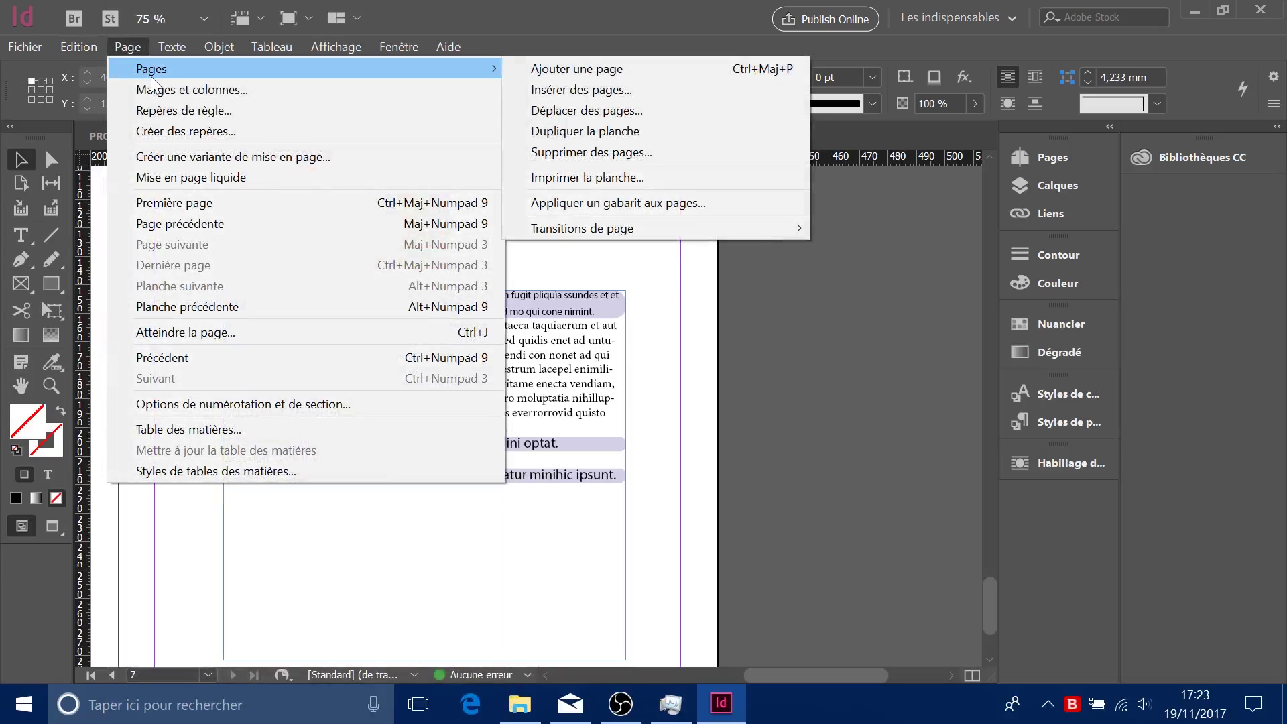
pyautogui.click(448, 90)
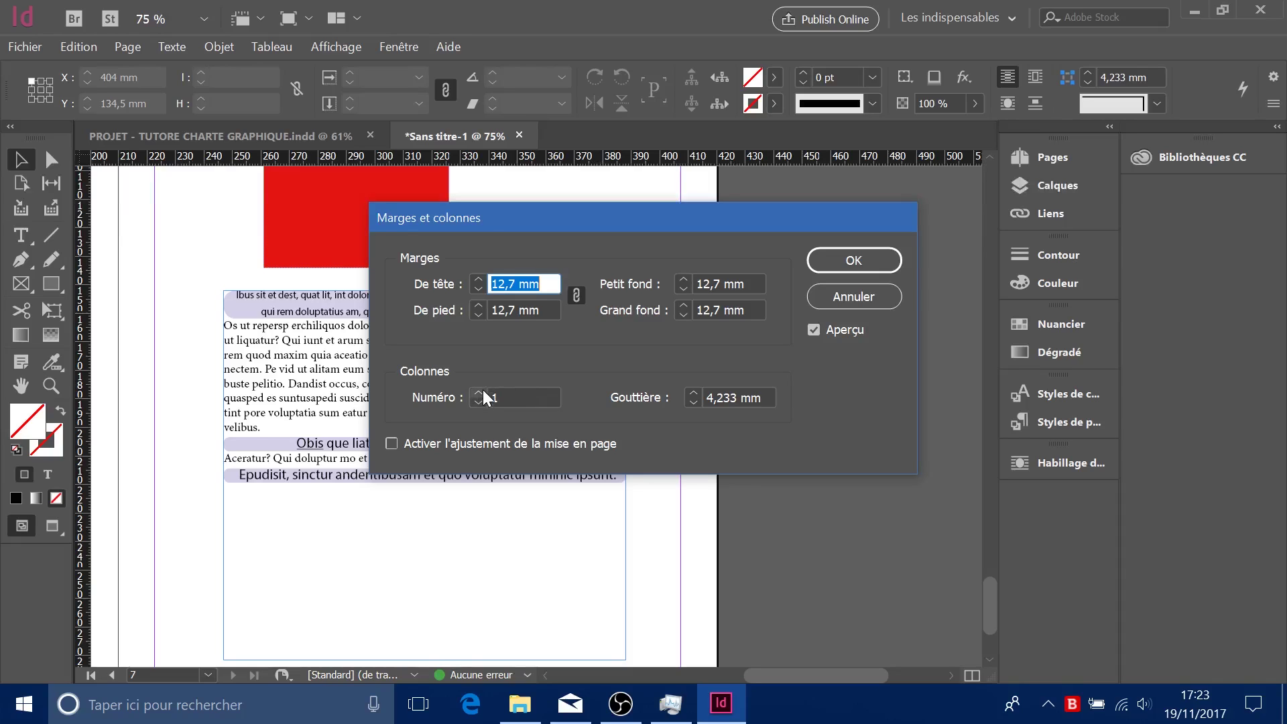
pyautogui.click(851, 295)
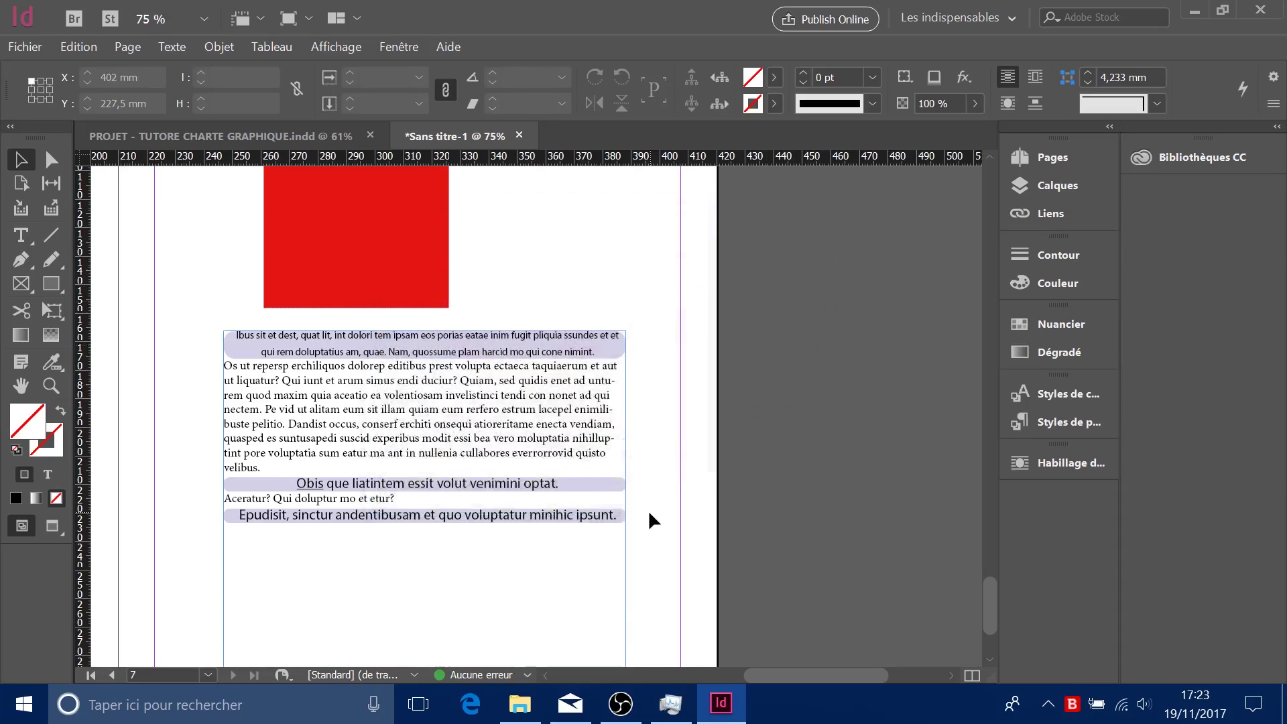
# - Examine the text commands available for the text frame, including special characters, page-number markers, text variables and break characters
pyautogui.scroll(5, 647, 509)
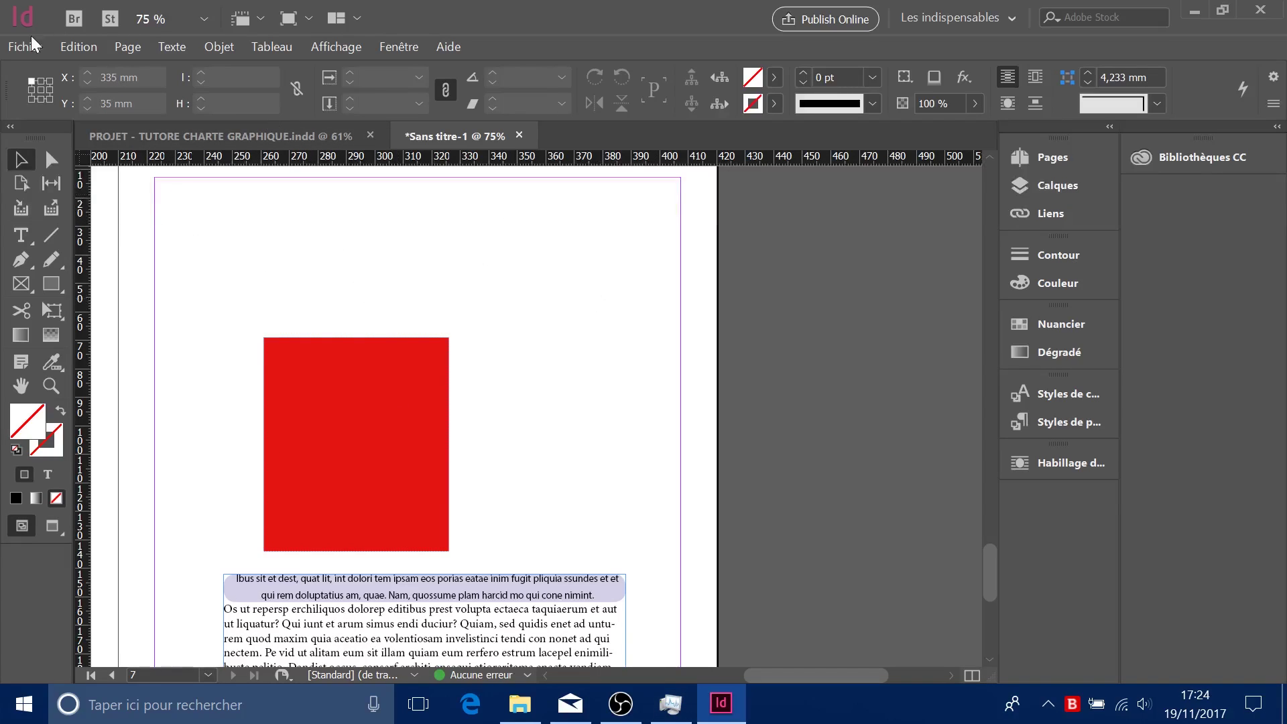
pyautogui.click(129, 46)
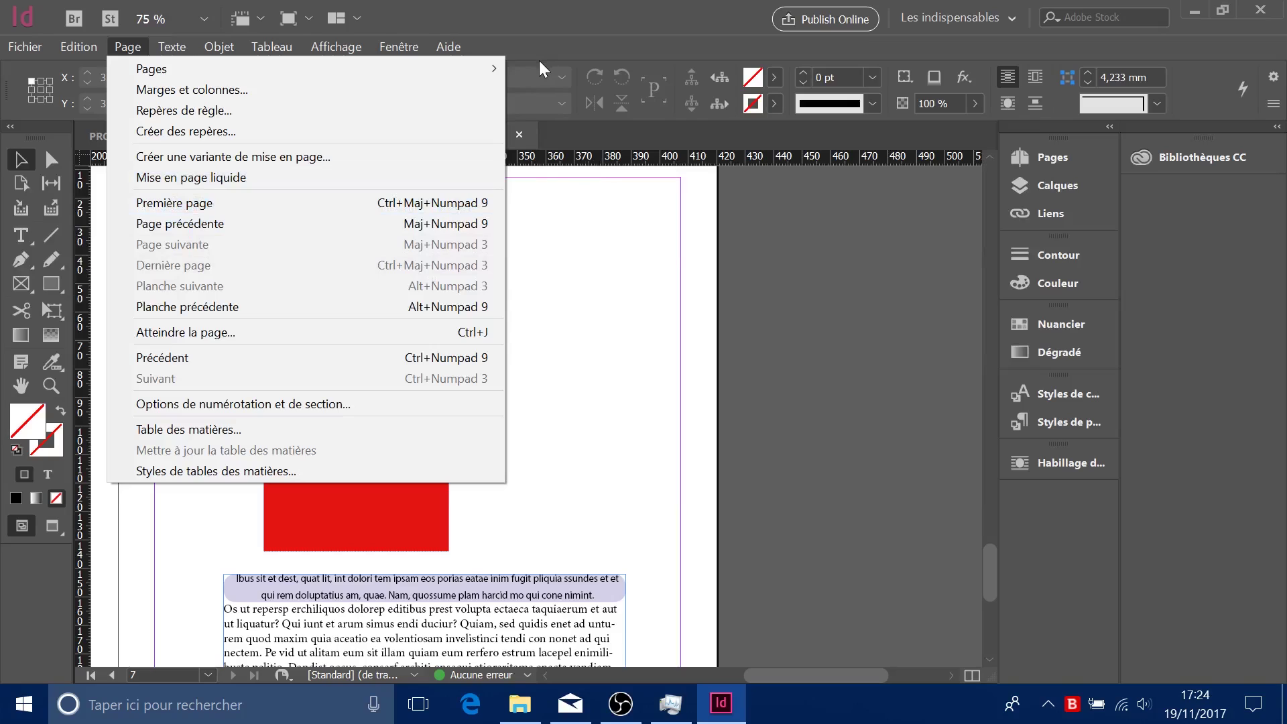
pyautogui.moveTo(162, 42)
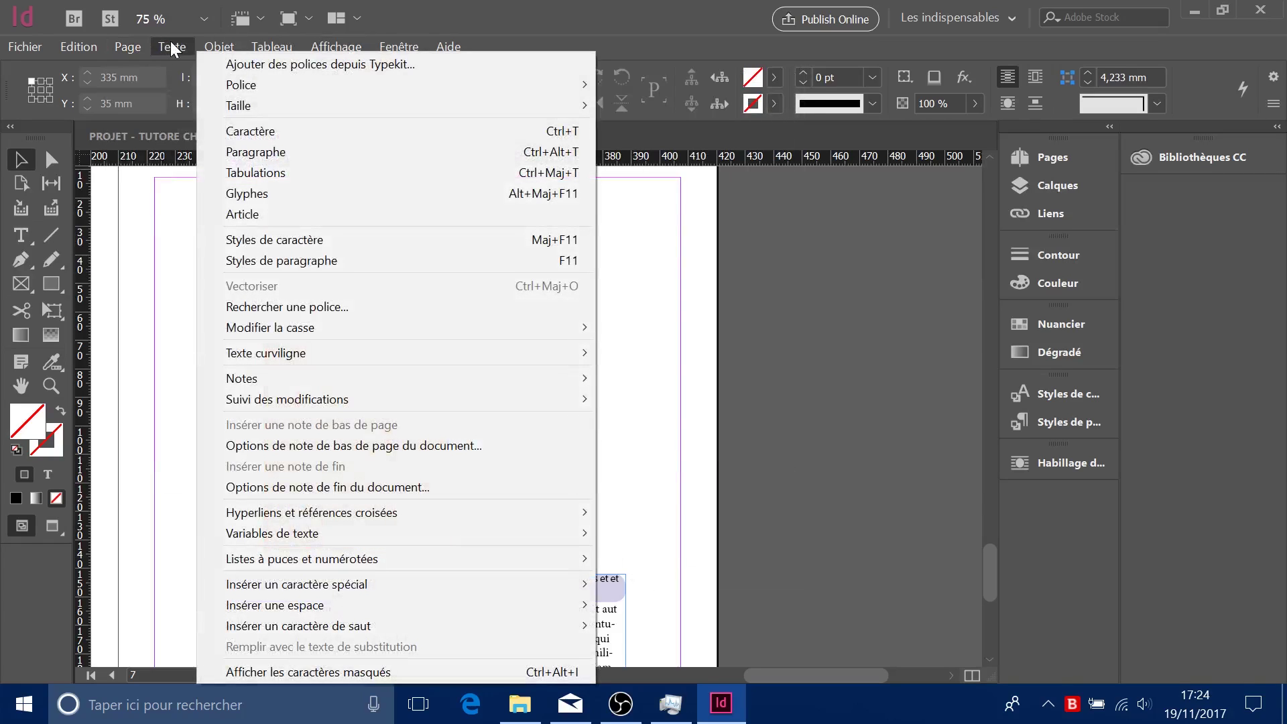
pyautogui.click(632, 534)
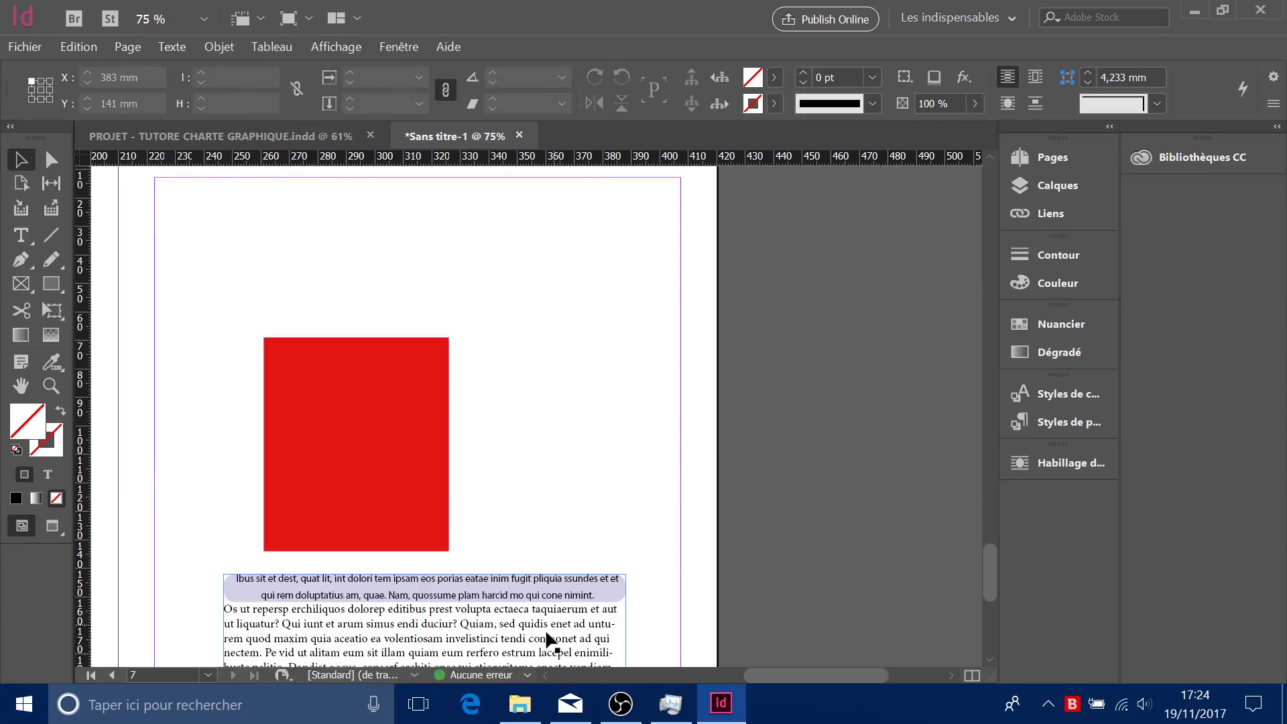
pyautogui.click(546, 630)
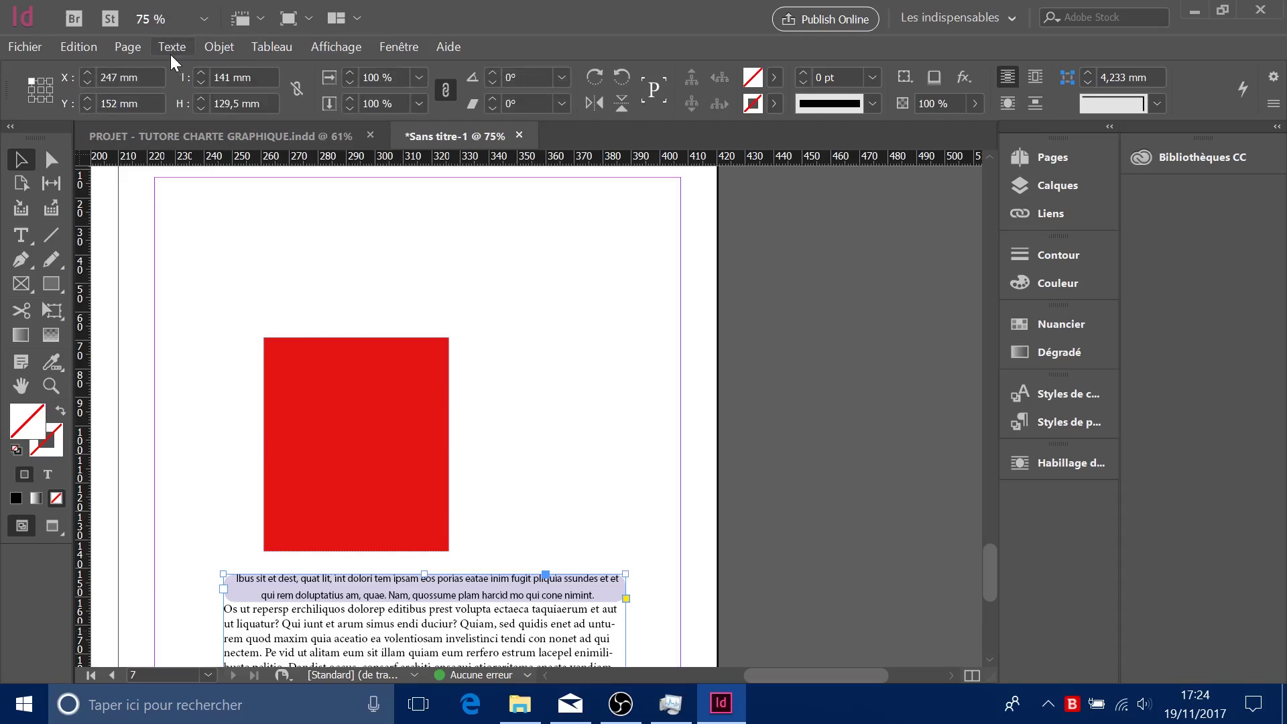
pyautogui.click(171, 55)
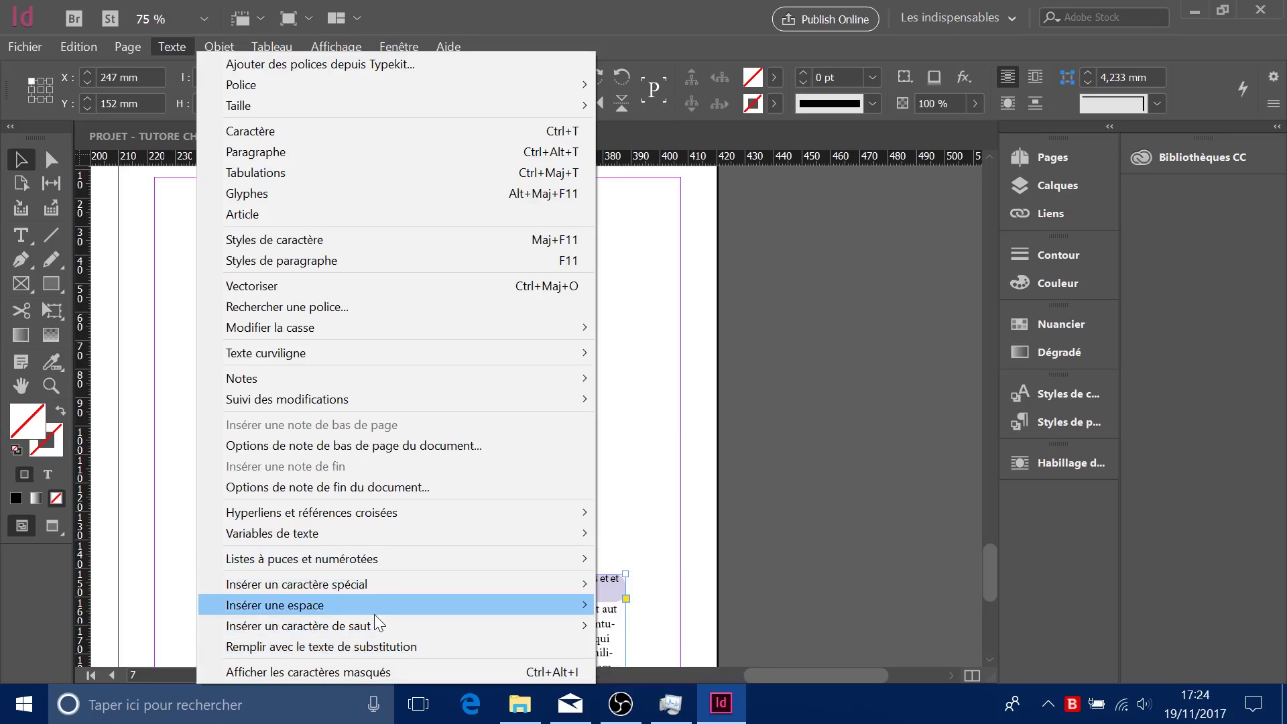
pyautogui.moveTo(373, 618)
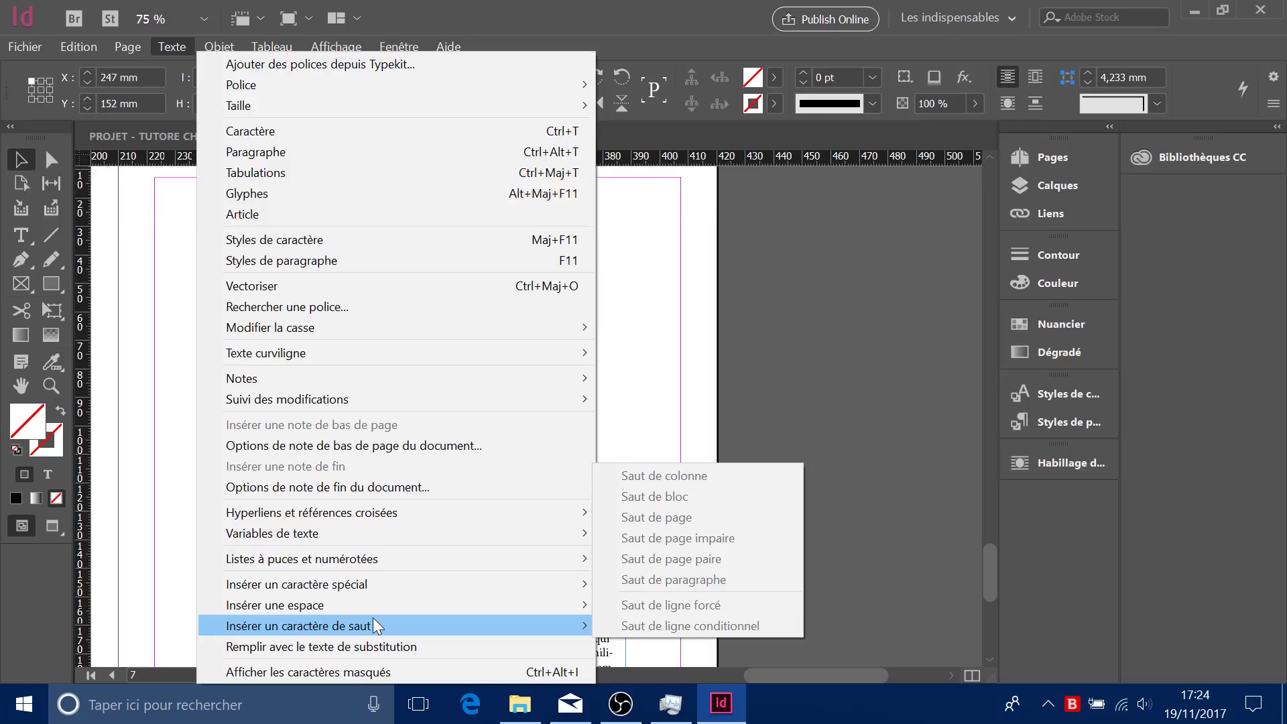
pyautogui.moveTo(397, 590)
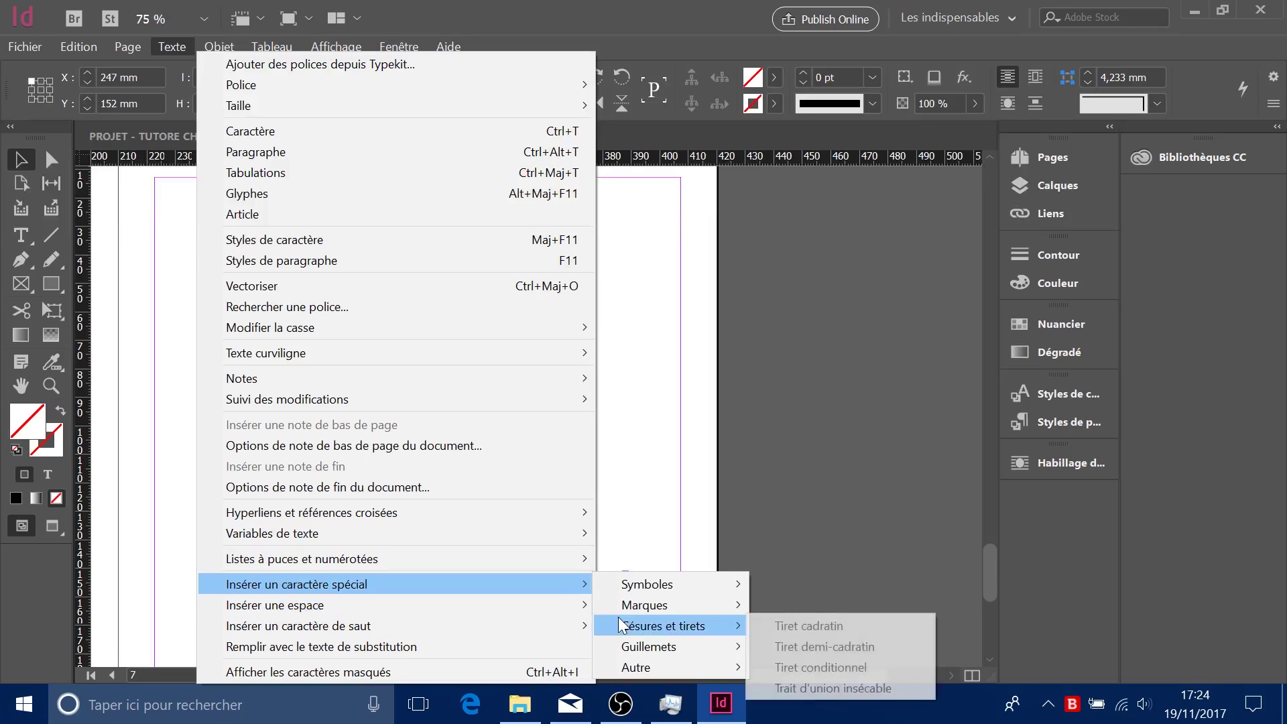
pyautogui.moveTo(619, 612)
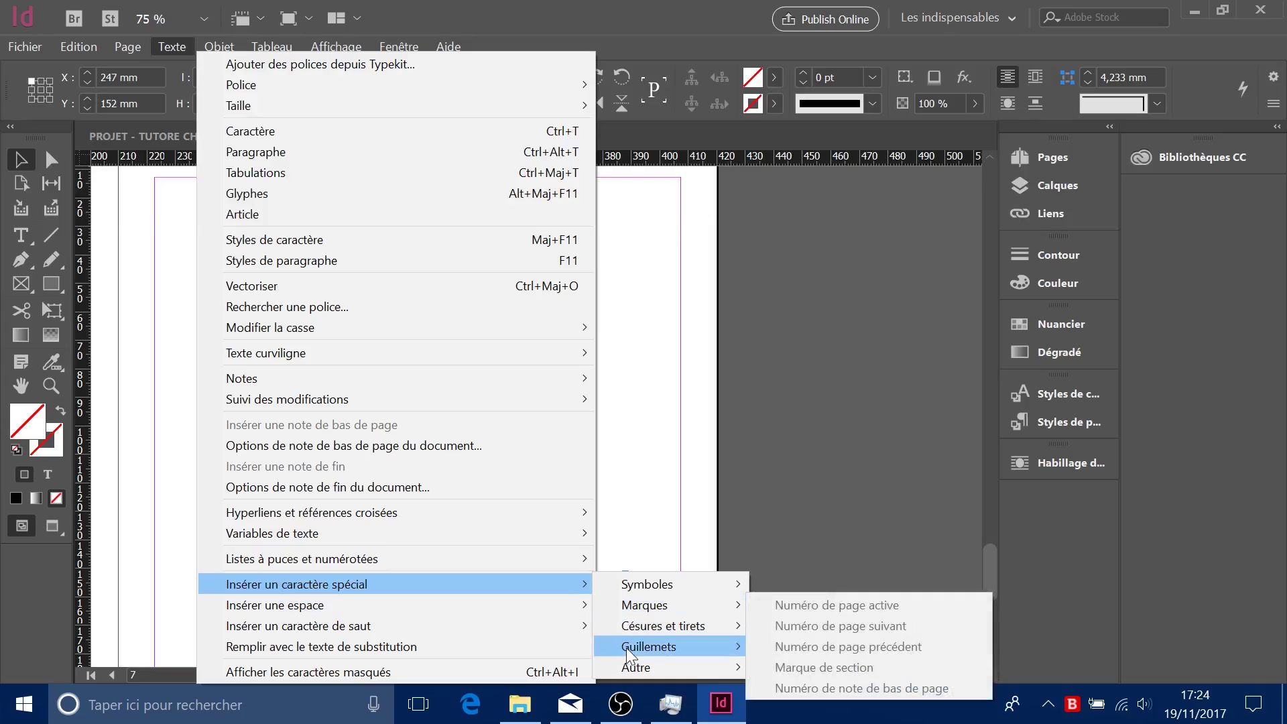
pyautogui.moveTo(626, 648)
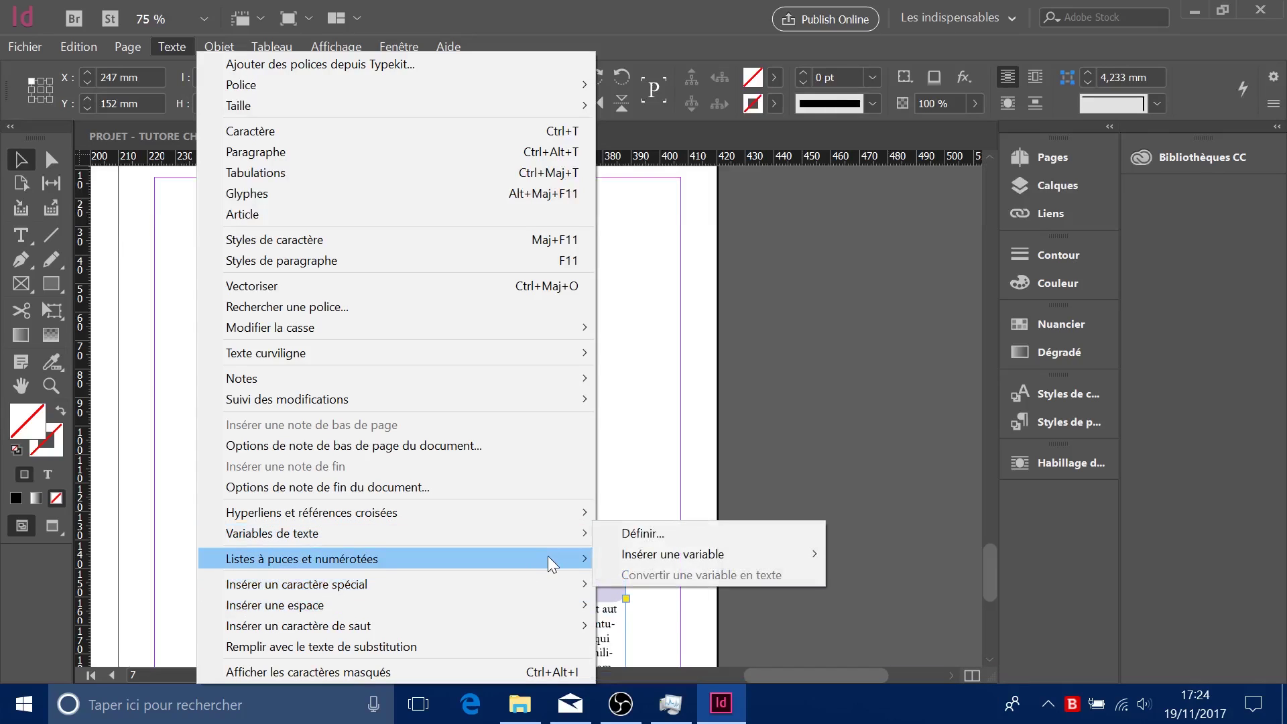
pyautogui.moveTo(543, 575)
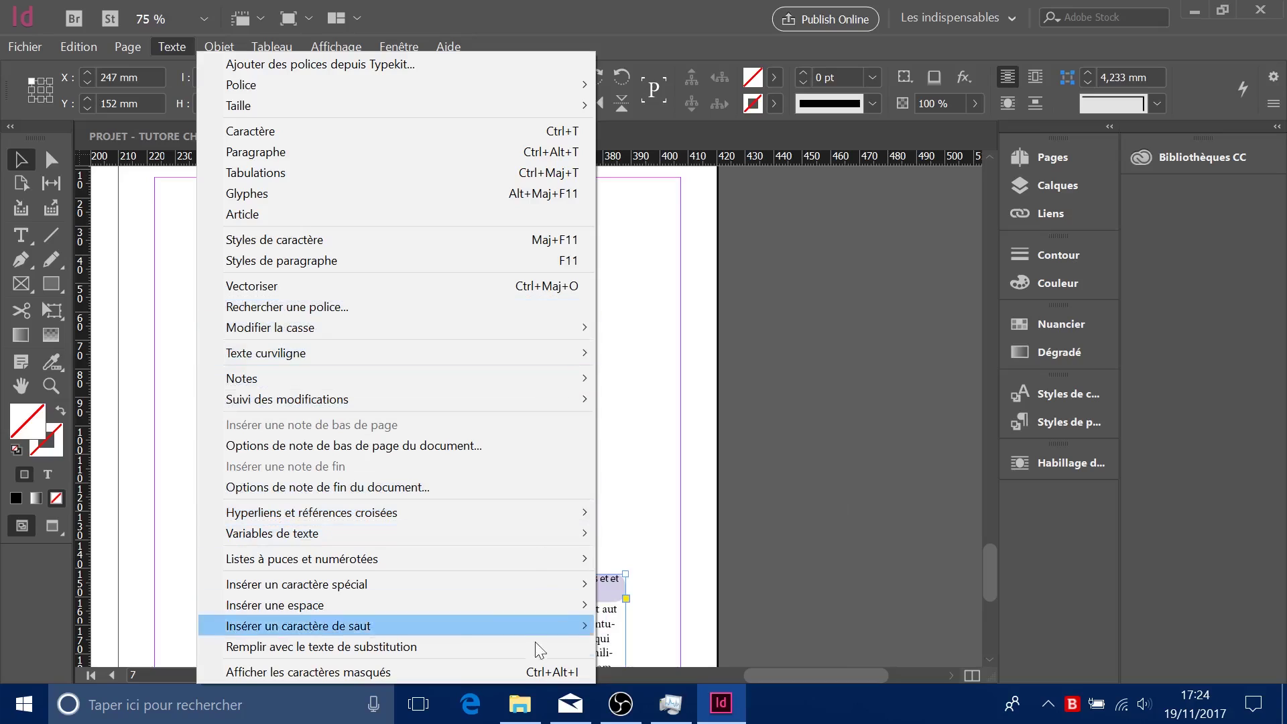
pyautogui.moveTo(525, 621)
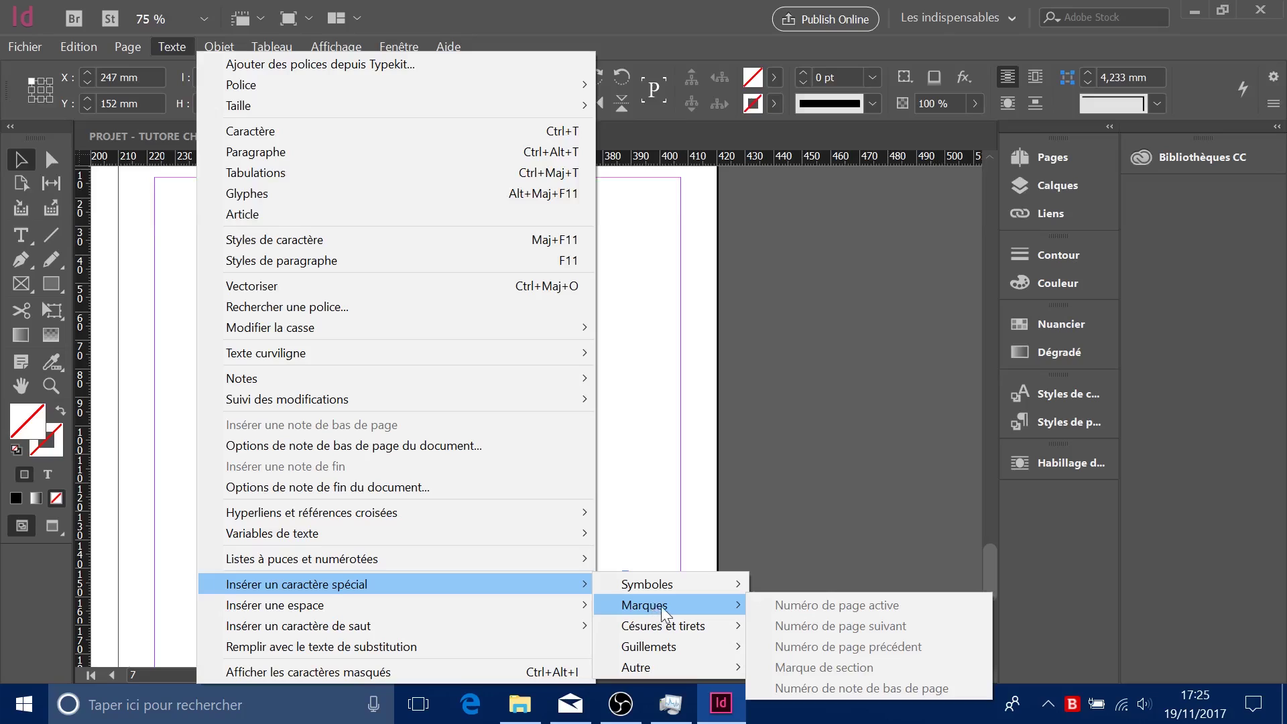
# - Open the right-hand page of the A-Gabarit master for editing, at its lower area
pyautogui.click(1044, 163)
pyautogui.doubleClick(962, 211)
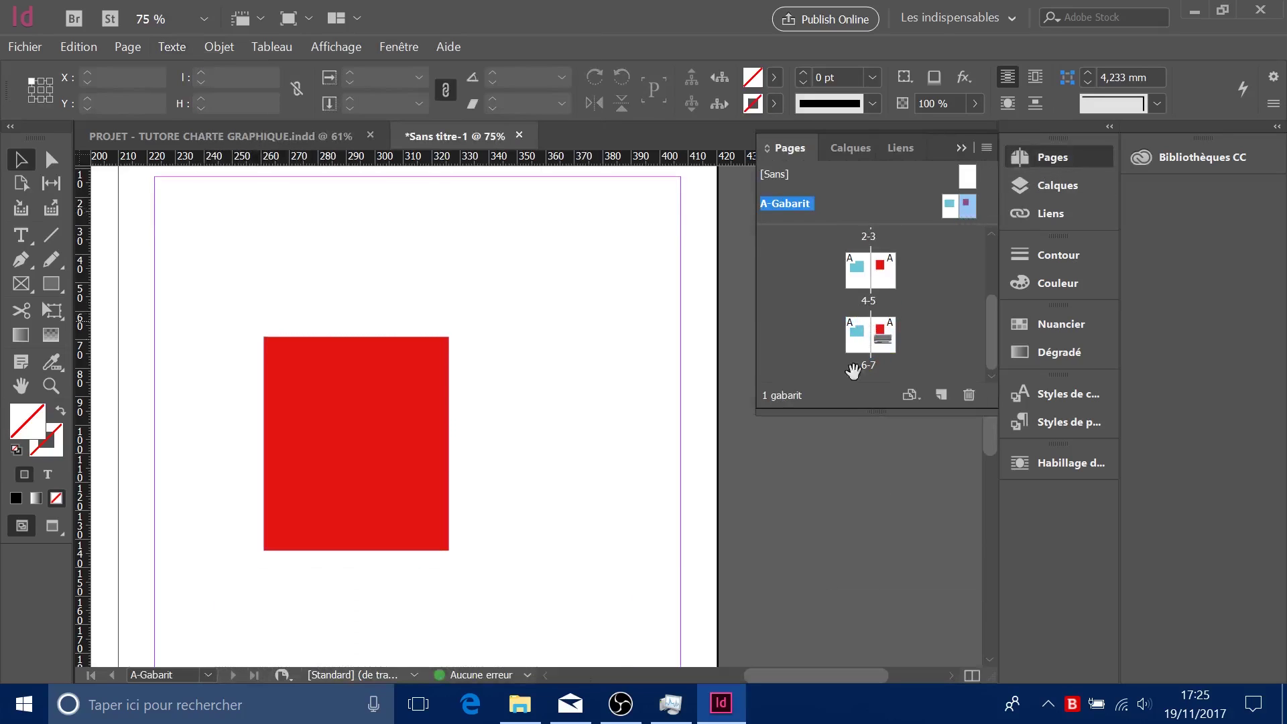
pyautogui.scroll(-6, 812, 549)
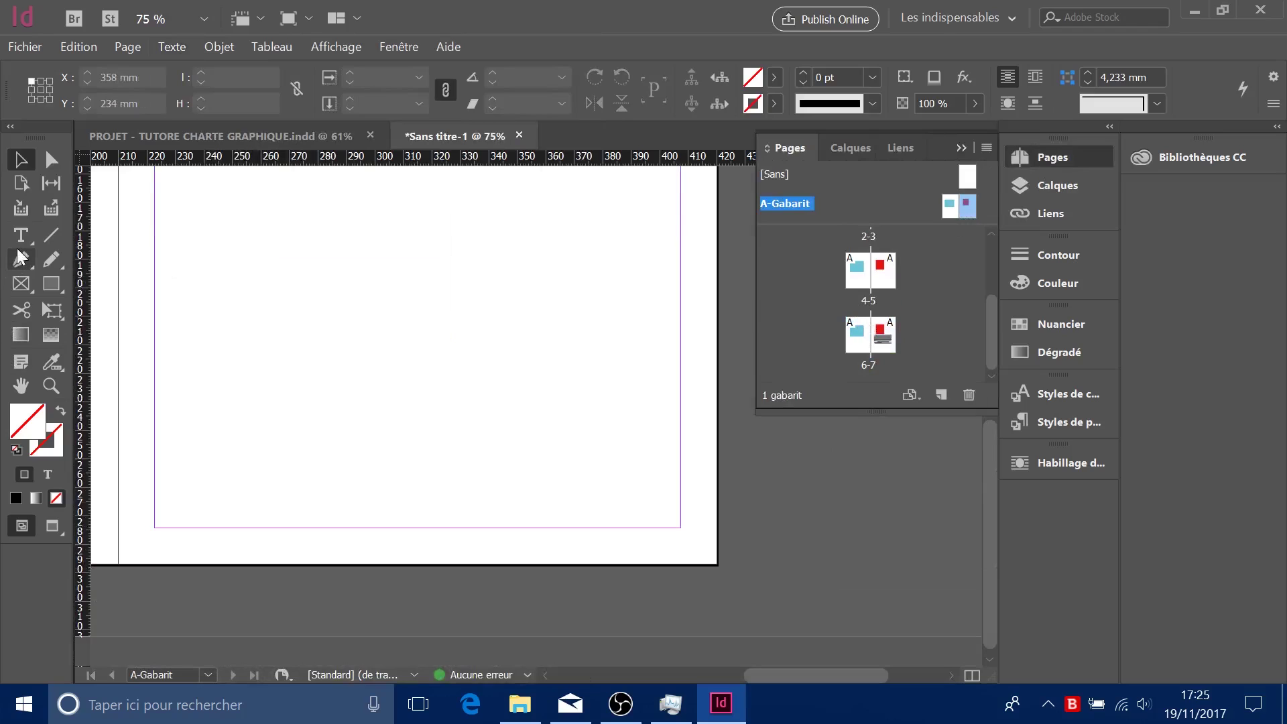
# - Add a text frame about 22 by 5.5 mm below the bottom margin near the outer corner, containing the current page number marker
pyautogui.click(21, 234)
pyautogui.moveTo(646, 536); pyautogui.dragTo(708, 551)
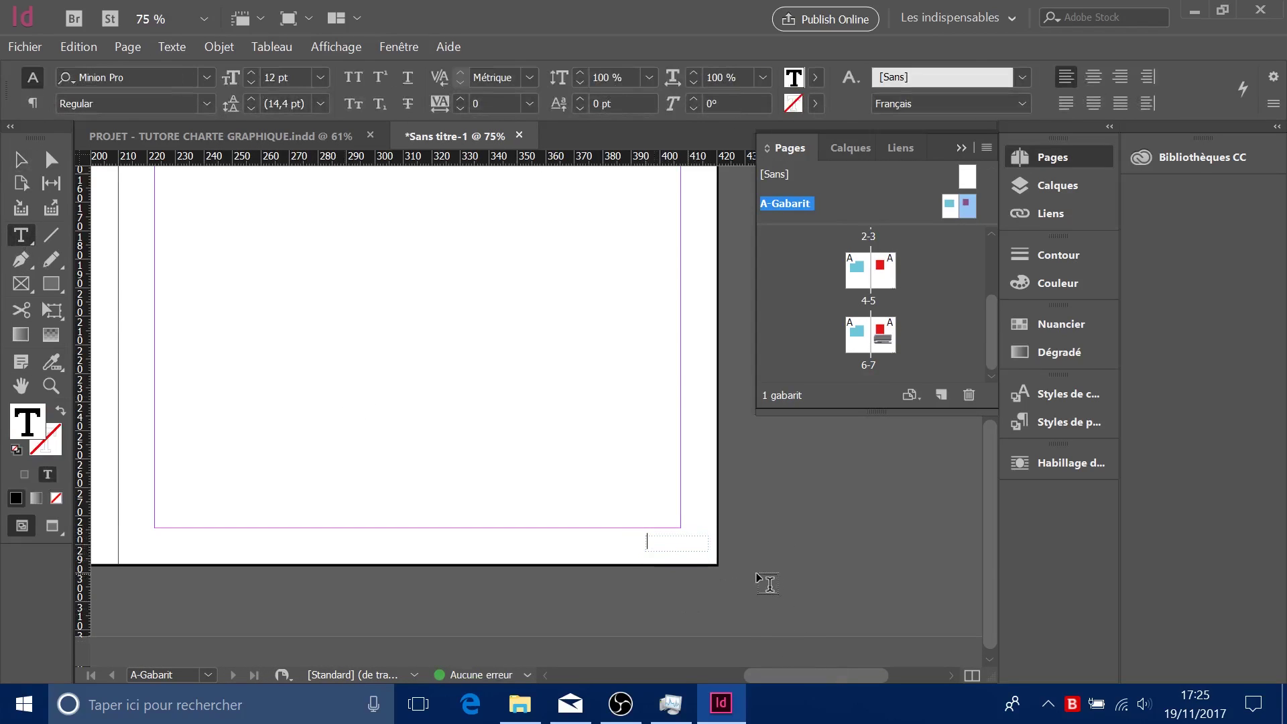
pyautogui.click(176, 47)
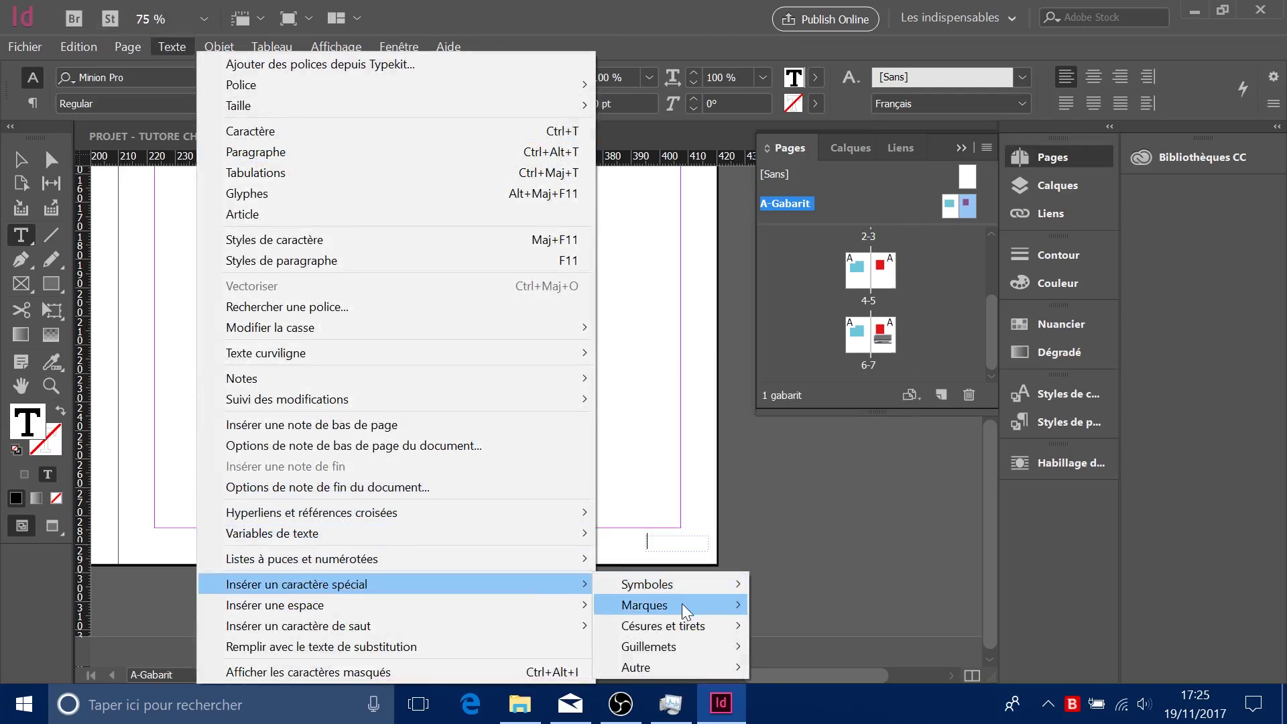
pyautogui.click(805, 604)
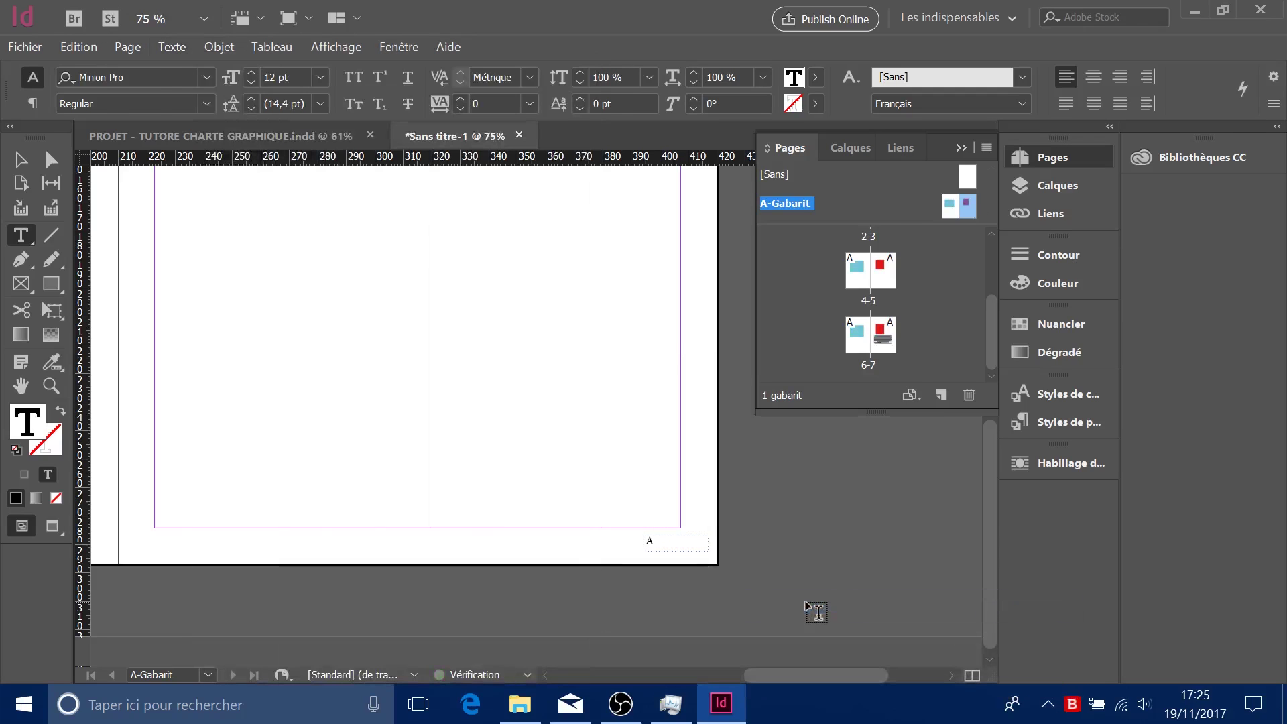
pyautogui.press('Escape')
pyautogui.doubleClick(650, 540)
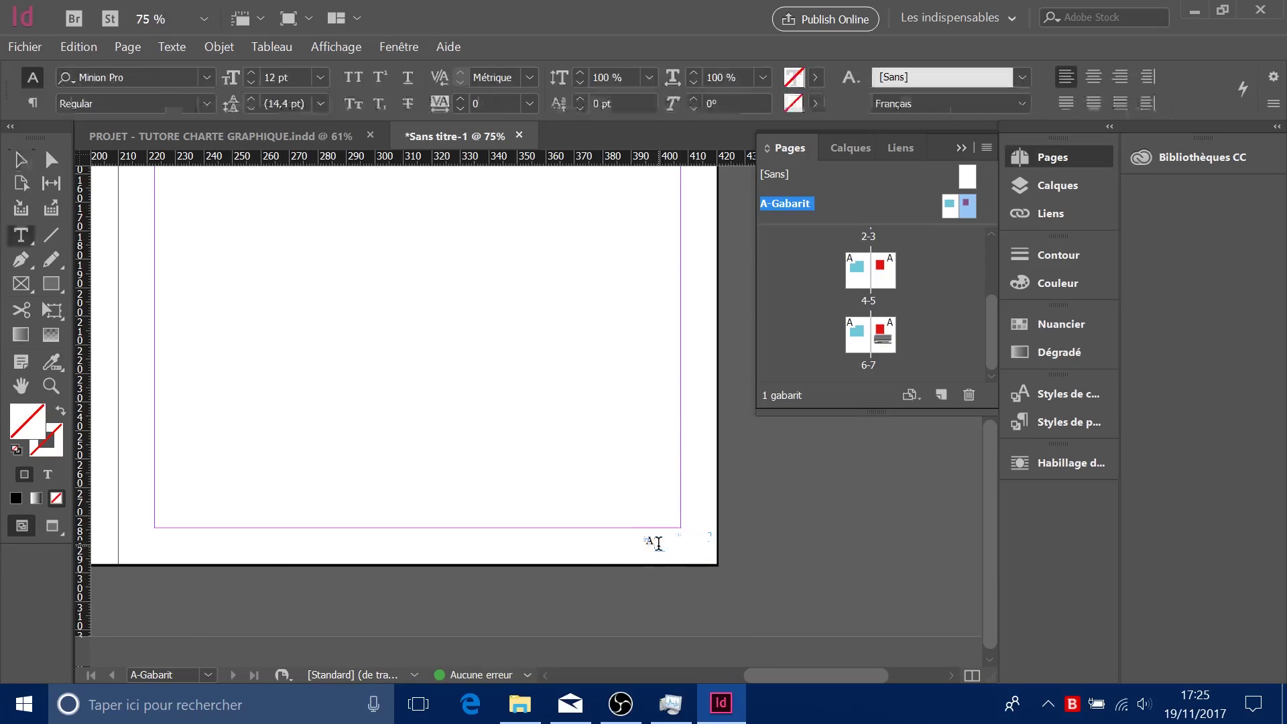
pyautogui.doubleClick(650, 540)
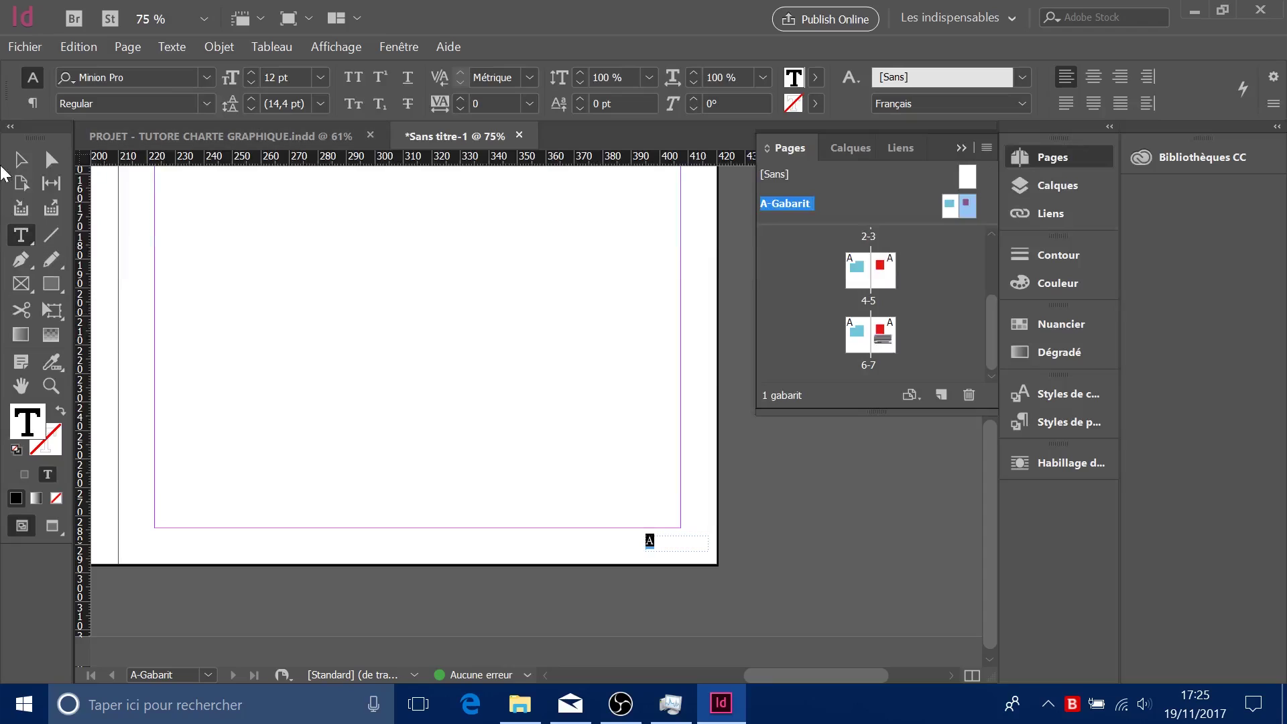
pyautogui.click(20, 159)
# - Check the automatic page numbers at the foot of document pages 5 and 7
pyautogui.doubleClick(882, 270)
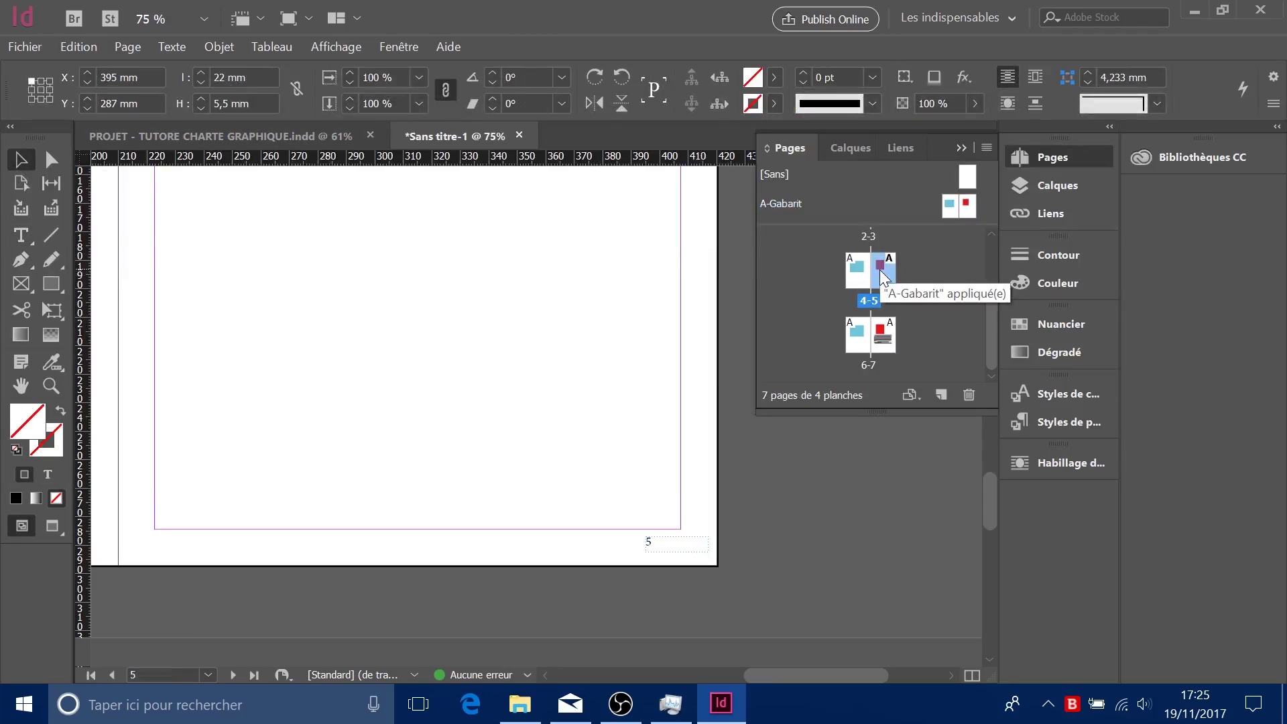
pyautogui.scroll(-8, 737, 543)
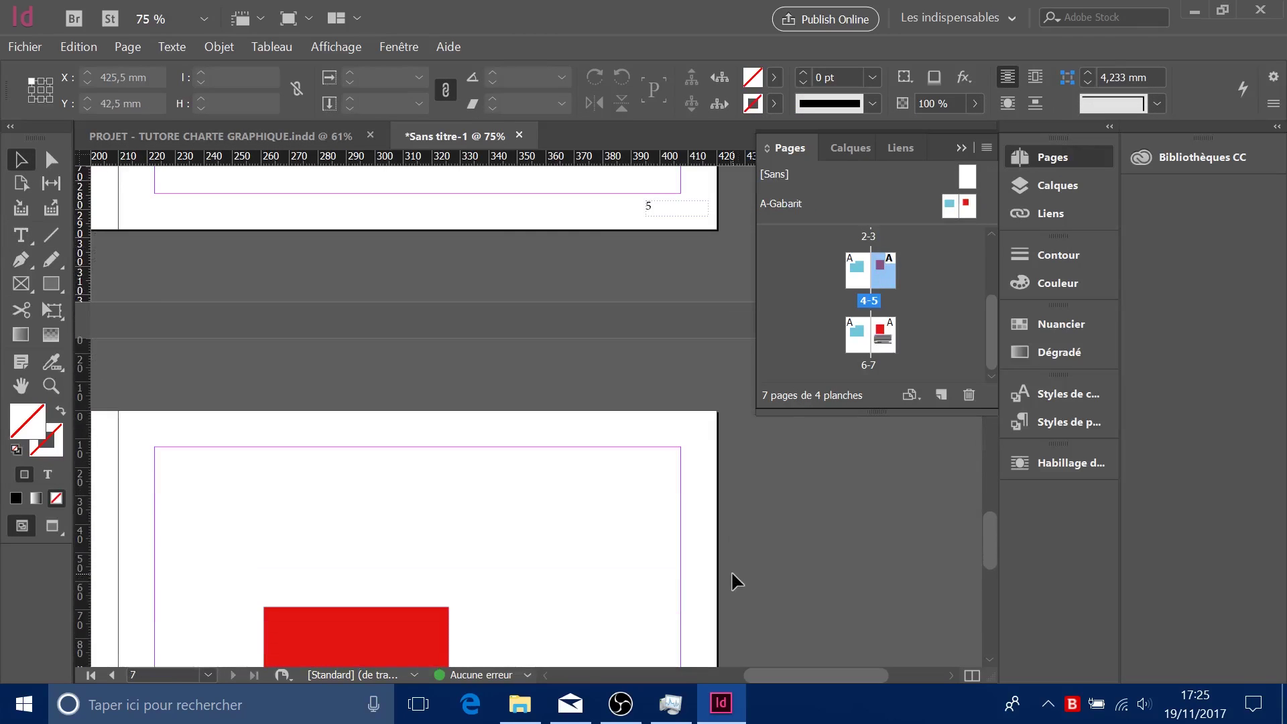
pyautogui.scroll(-6, 738, 543)
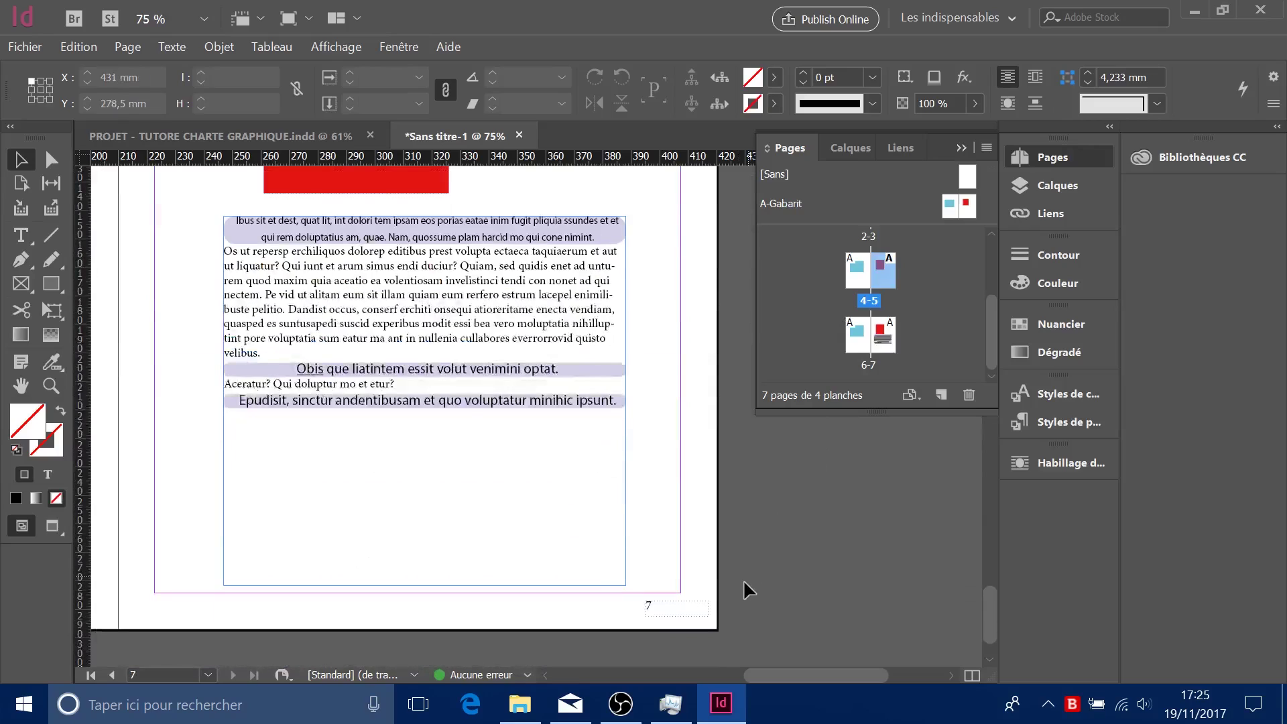
pyautogui.scroll(2, 669, 596)
pyautogui.scroll(10, 669, 593)
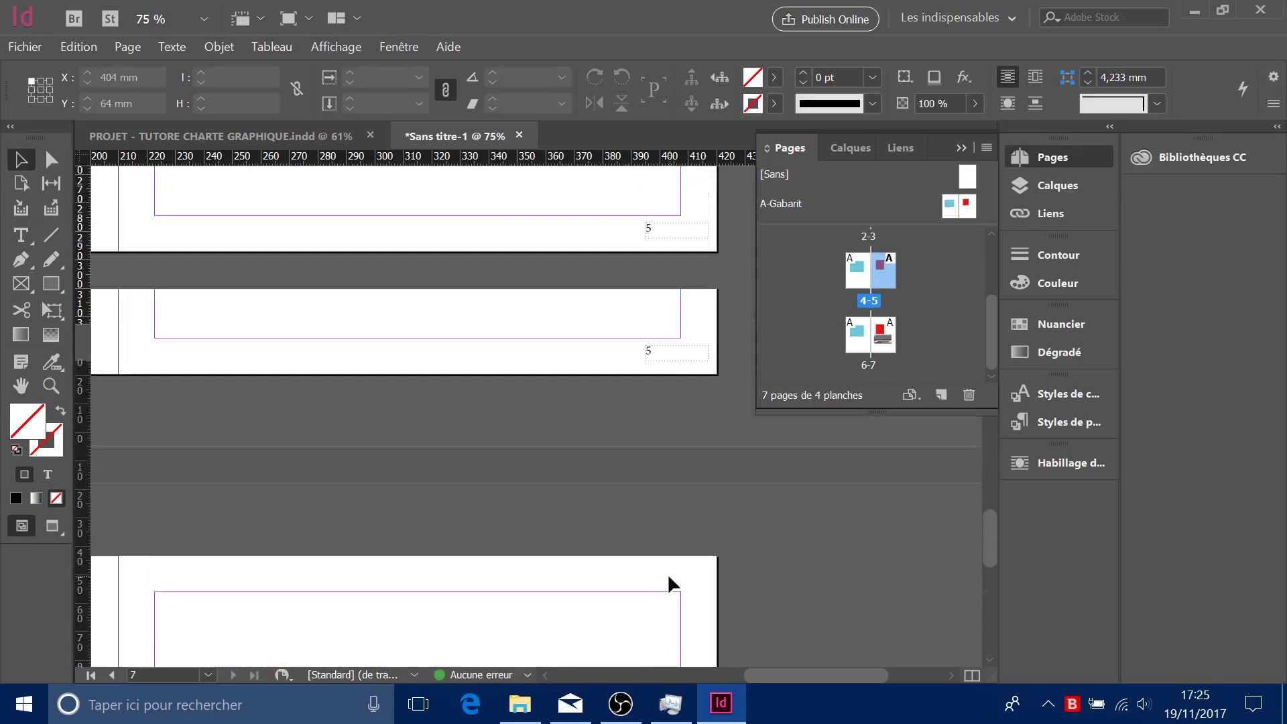
pyautogui.scroll(-8, 674, 415)
pyautogui.scroll(5, 669, 431)
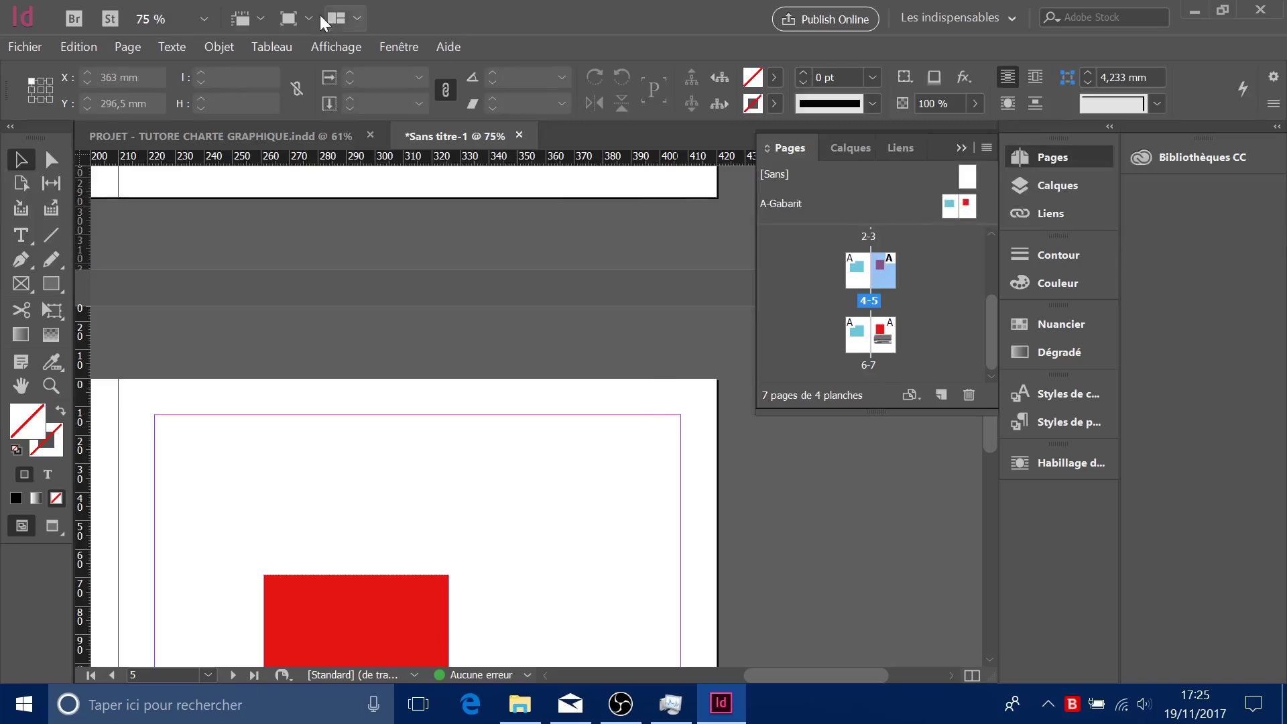
# - Examine the available text, object, table, view and window commands without running any
pyautogui.click(161, 48)
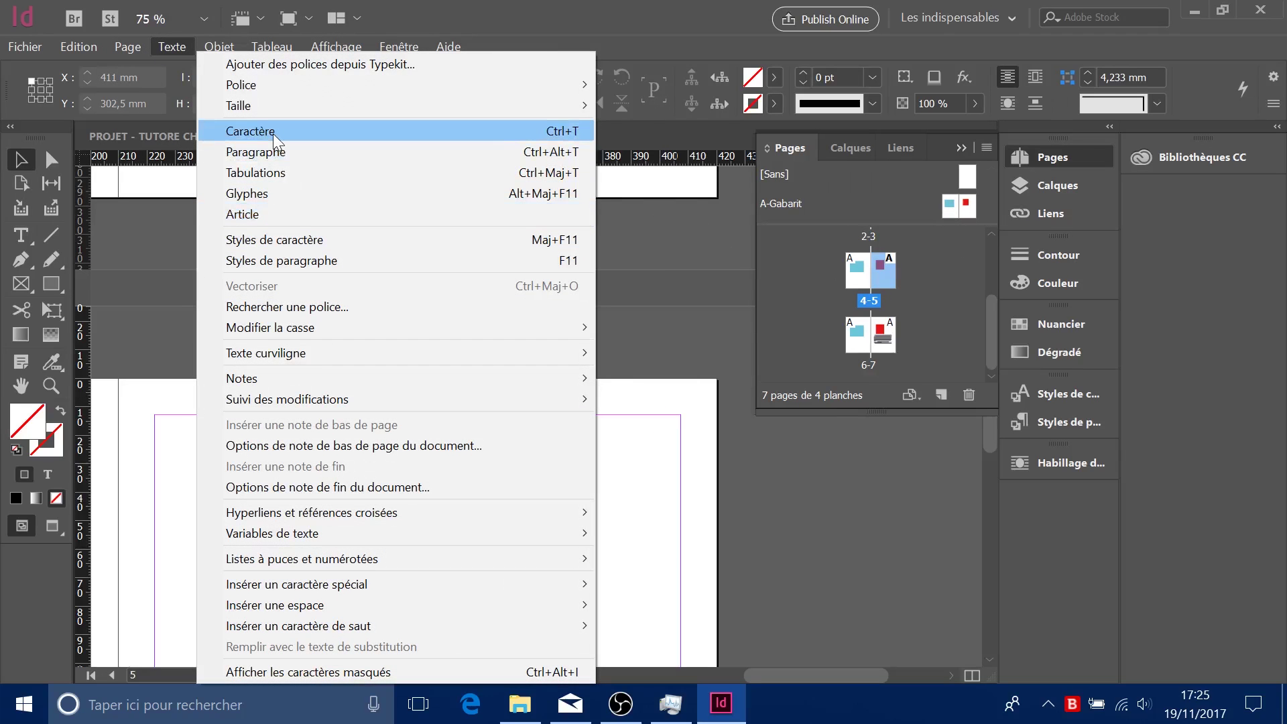
pyautogui.click(221, 47)
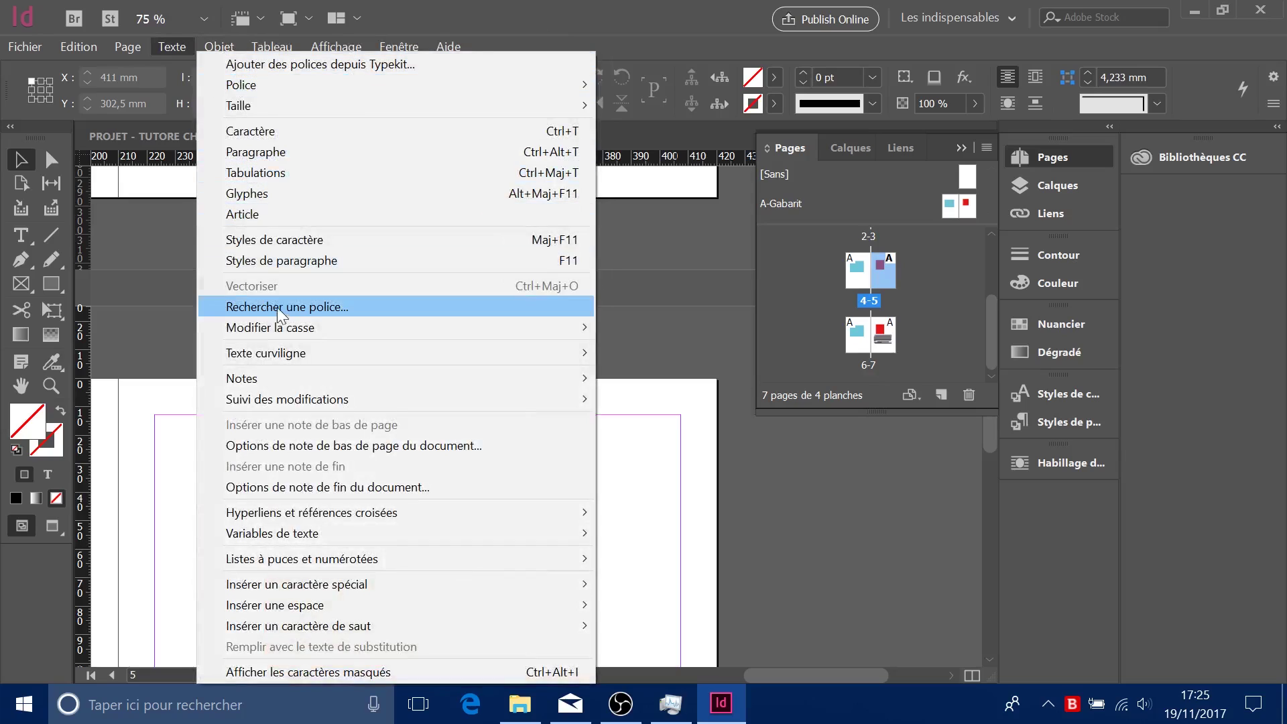
pyautogui.moveTo(221, 47)
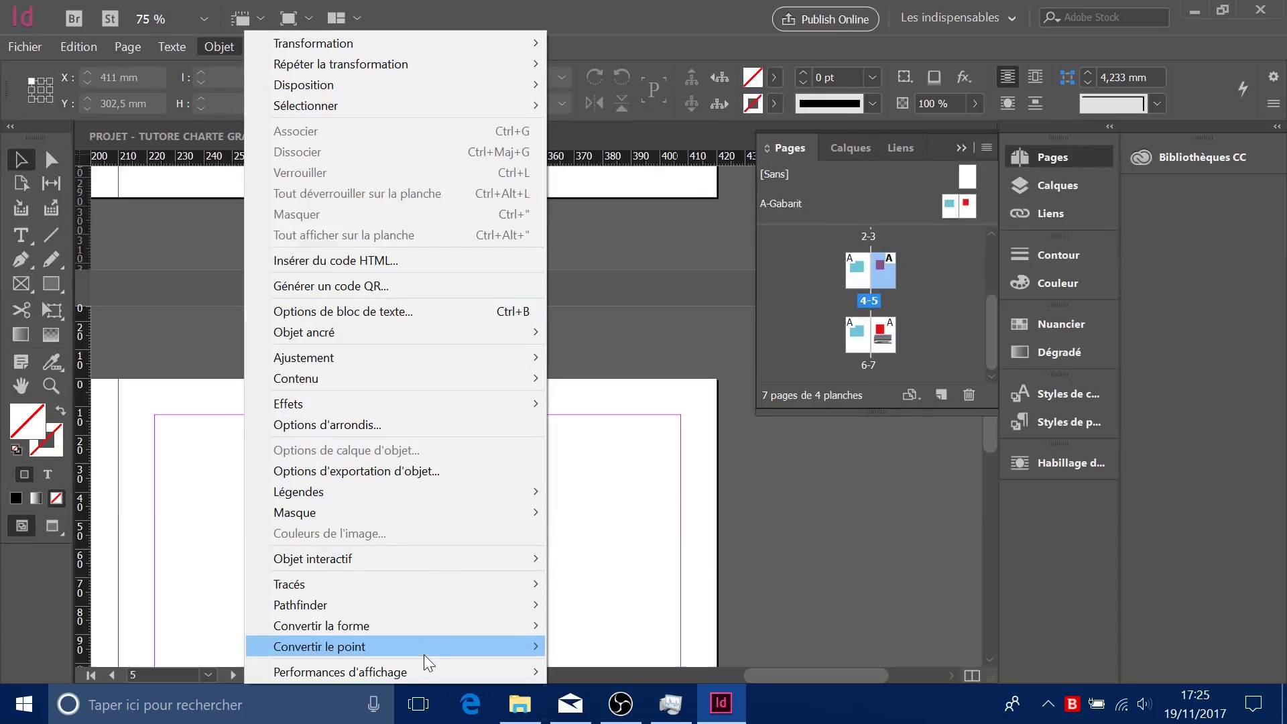
pyautogui.click(362, 8)
pyautogui.click(285, 52)
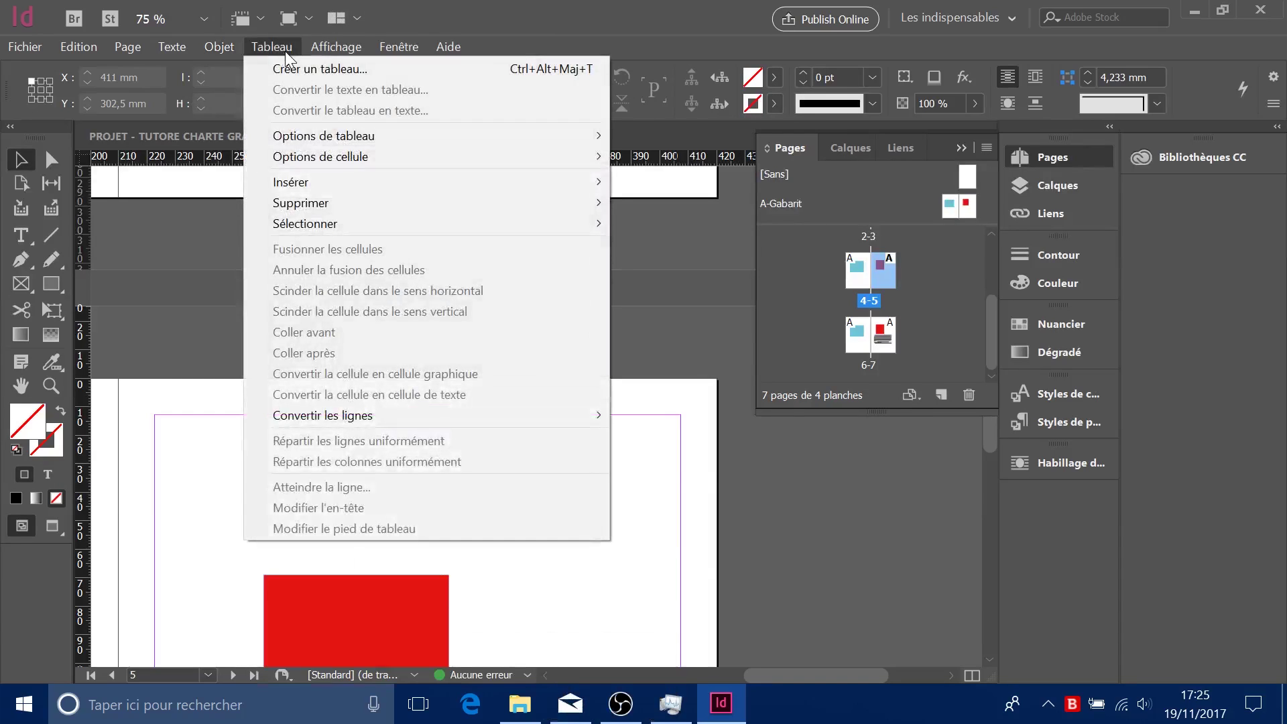
pyautogui.doubleClick(286, 52)
pyautogui.moveTo(327, 185)
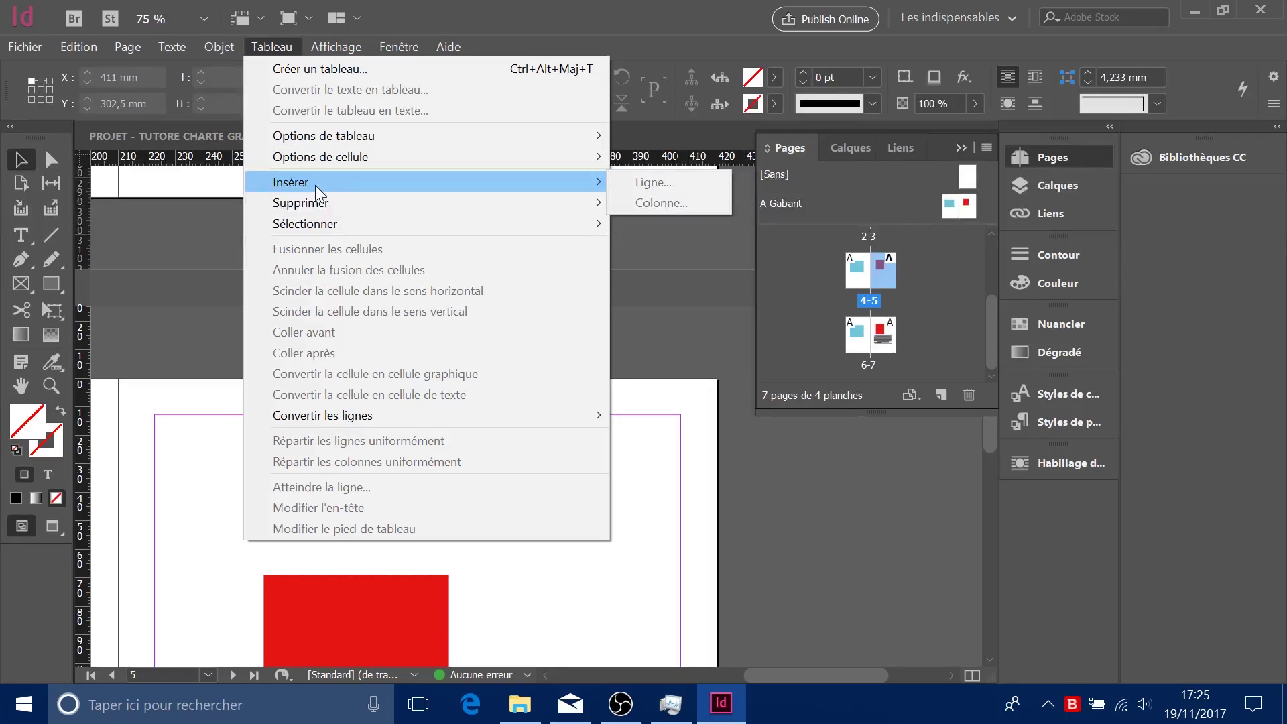
pyautogui.moveTo(336, 46)
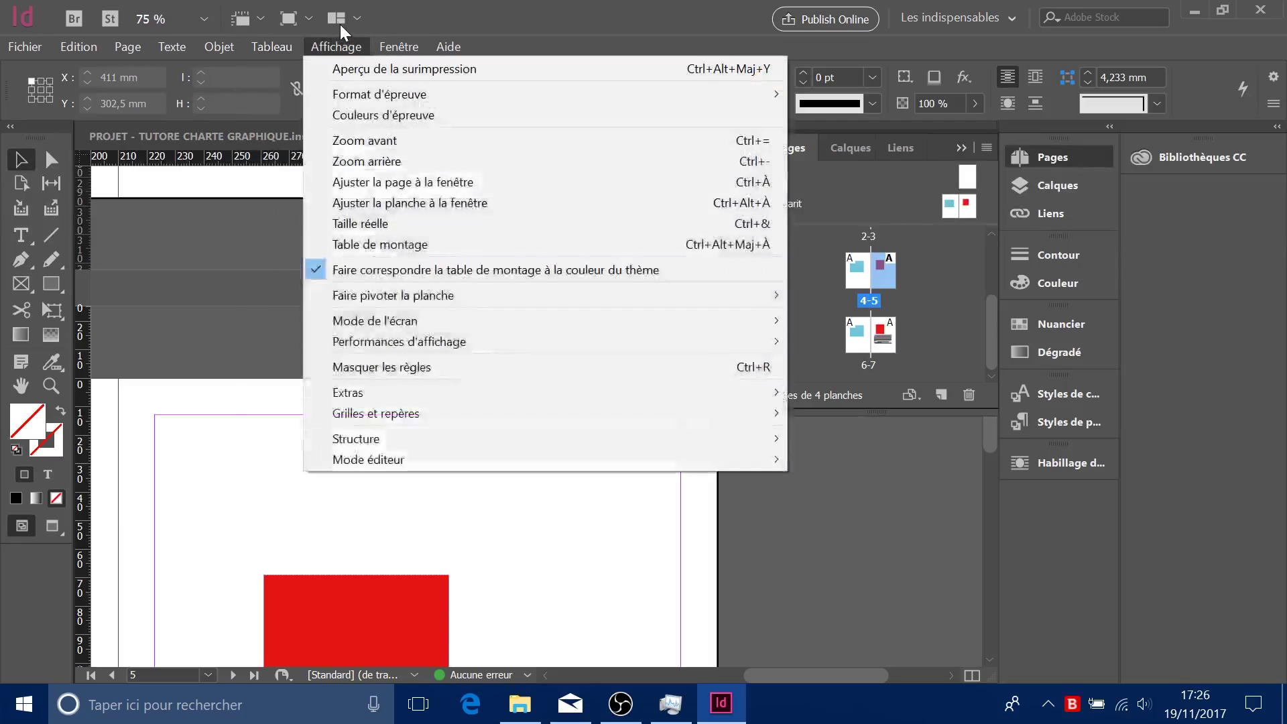
pyautogui.moveTo(387, 47)
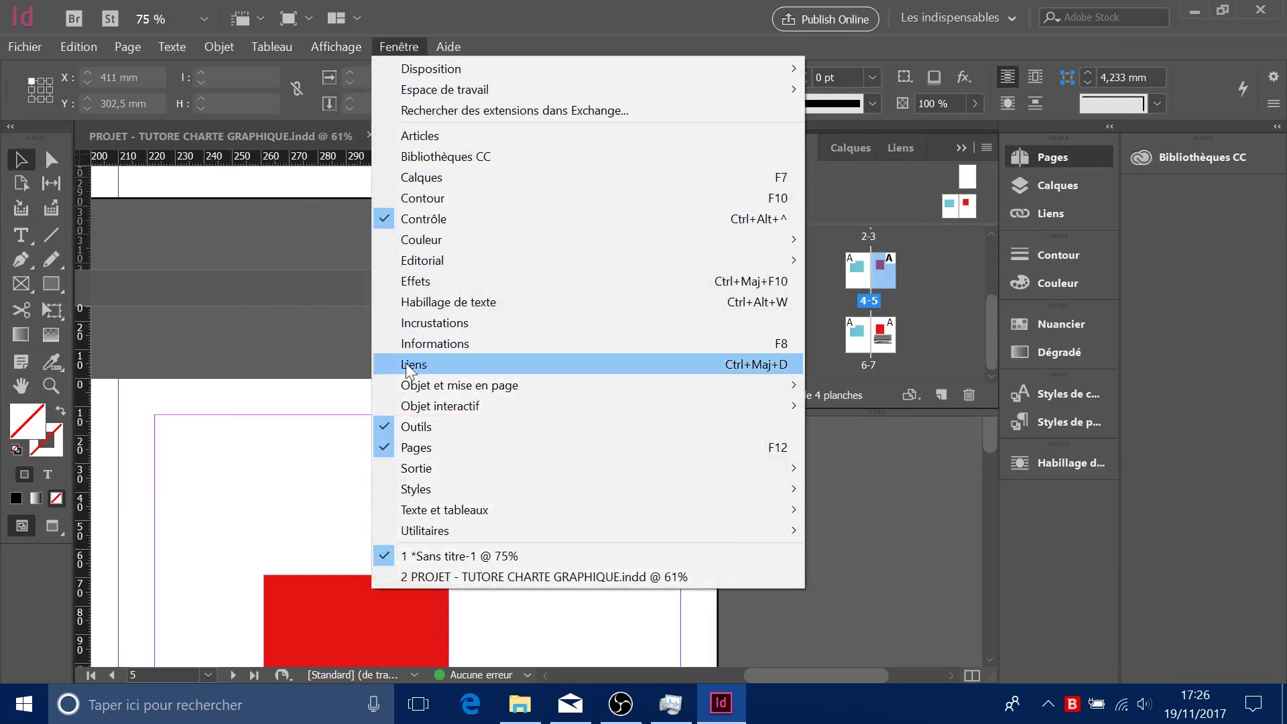
pyautogui.click(458, 29)
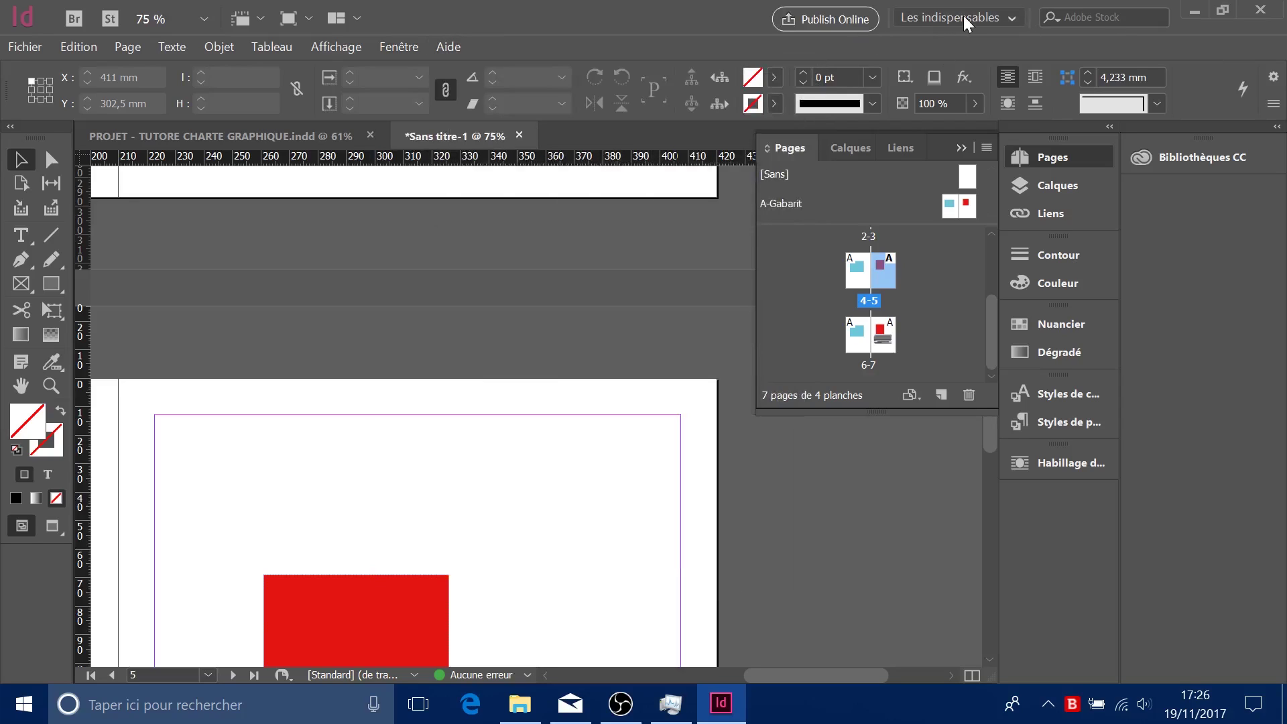
# - Collapse the page overview and return to page 1 of the document
pyautogui.scroll(10, 610, 483)
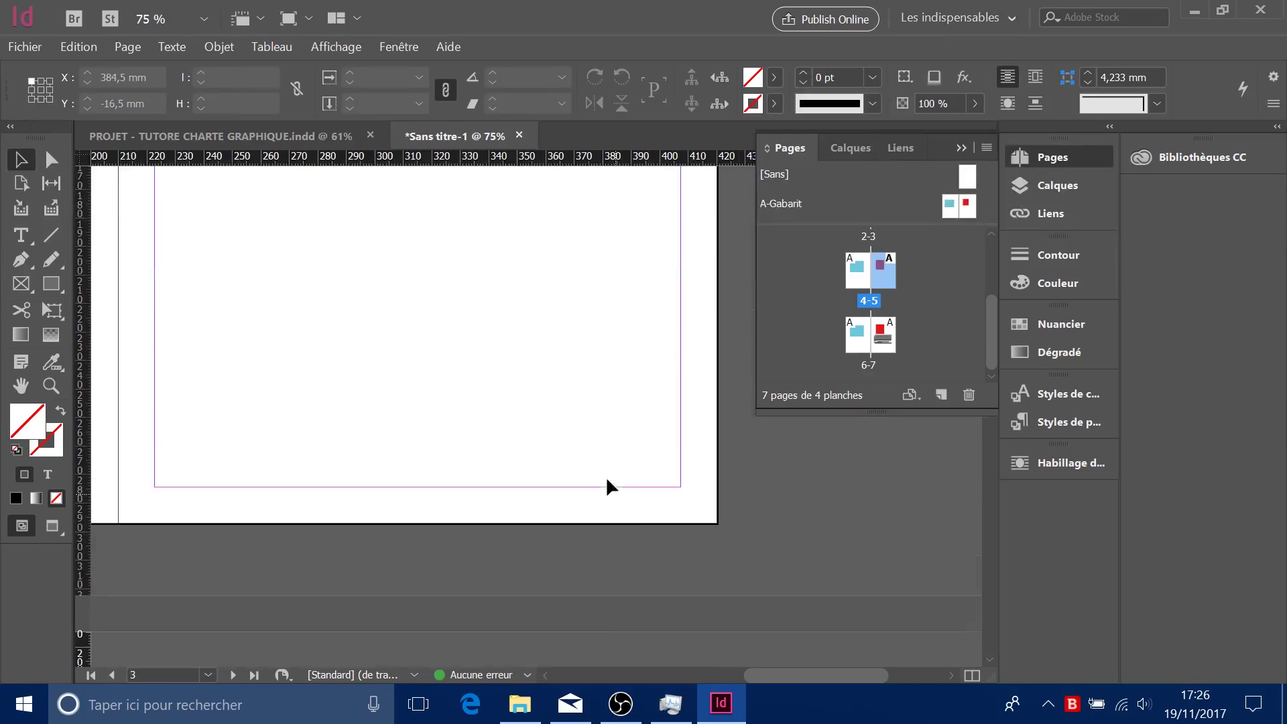
pyautogui.click(965, 150)
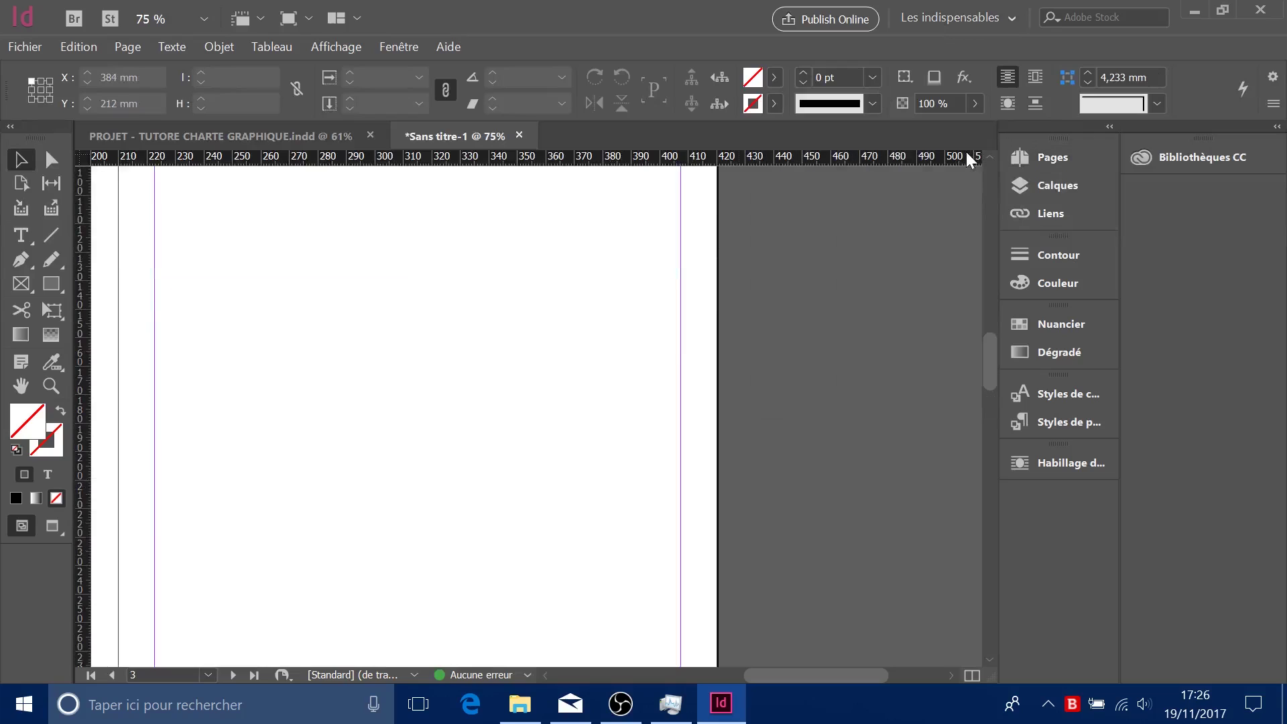
pyautogui.moveTo(991, 373); pyautogui.dragTo(1011, 195)
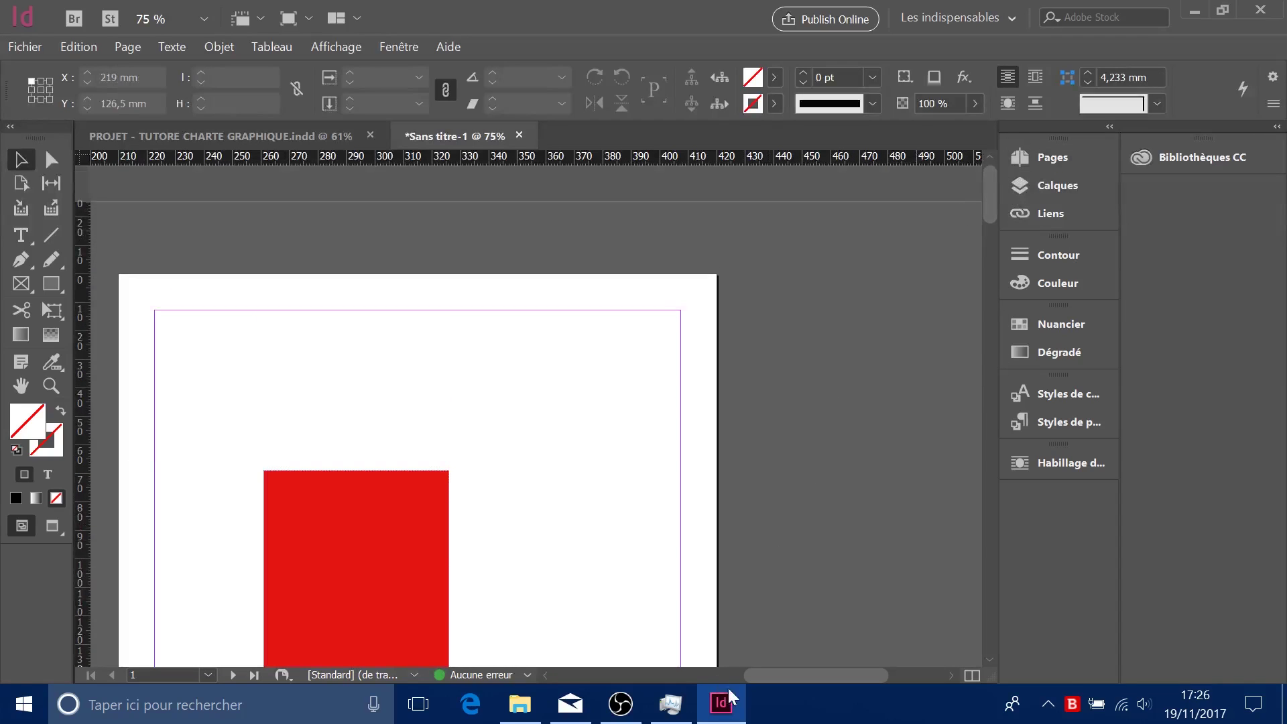
pyautogui.moveTo(765, 677); pyautogui.dragTo(720, 665)
pyautogui.scroll(-10, 634, 517)
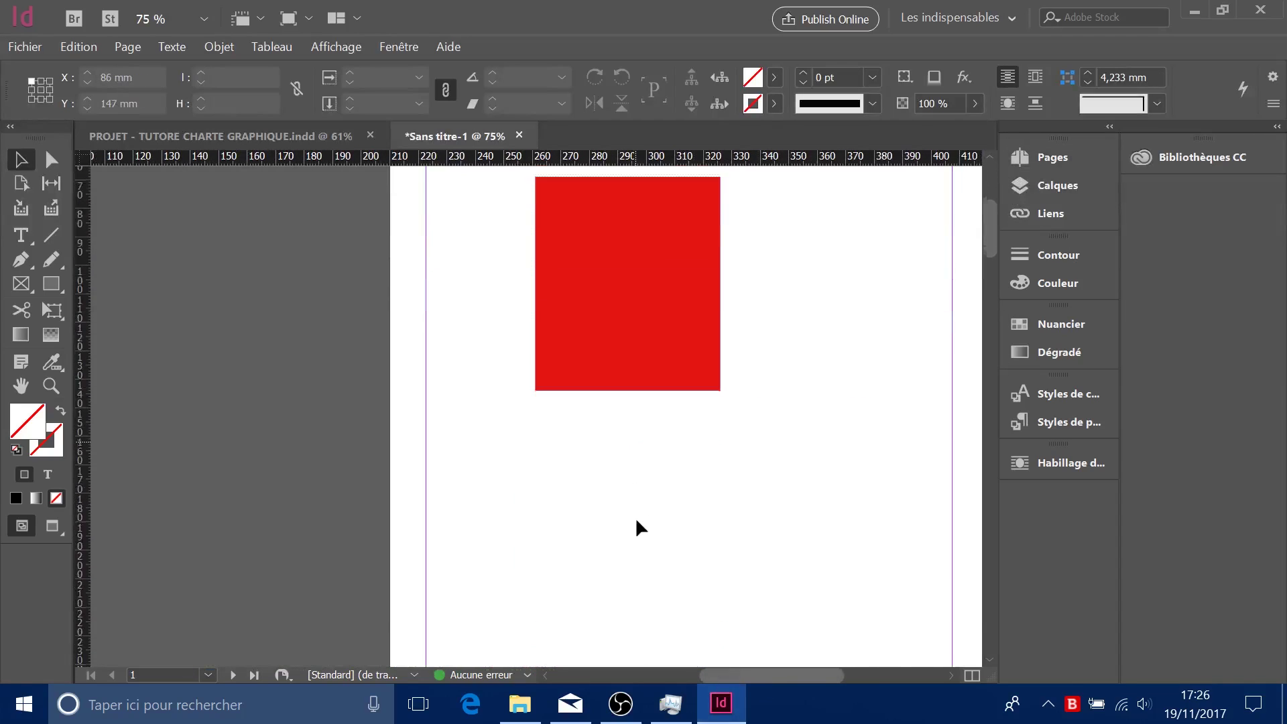
pyautogui.scroll(-8, 647, 503)
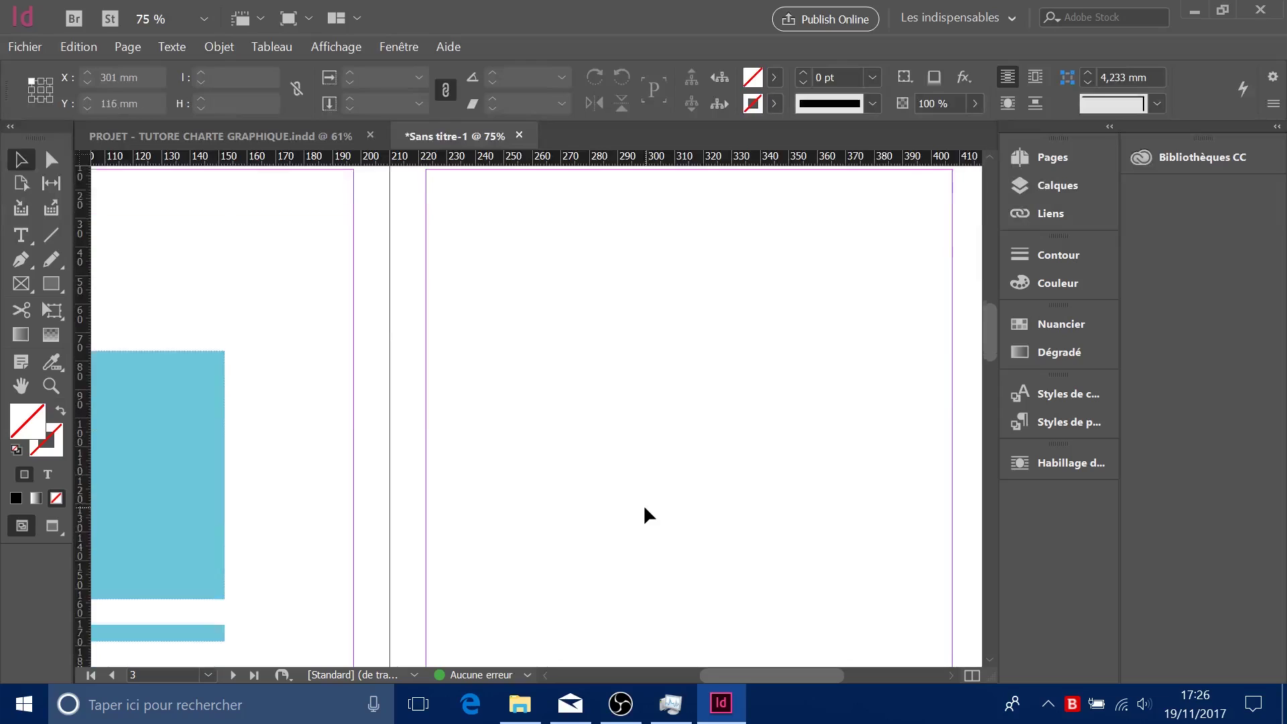
pyautogui.scroll(2, 645, 515)
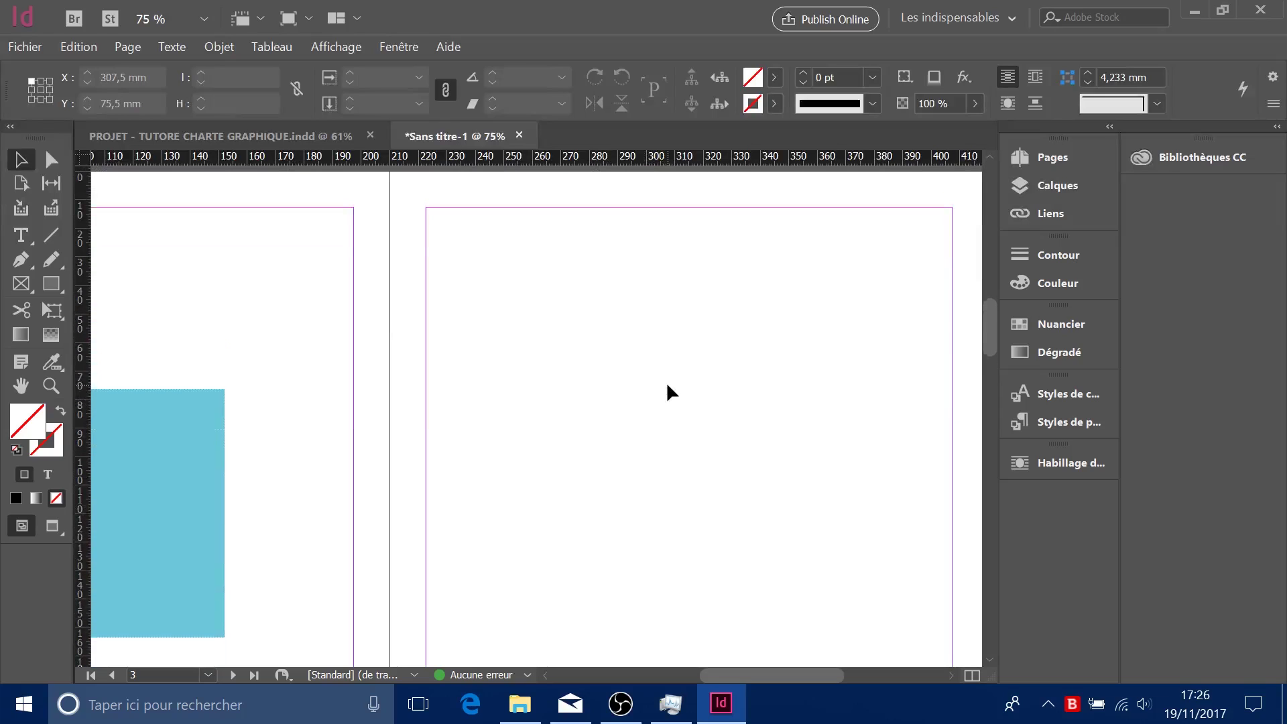
pyautogui.scroll(1, 669, 392)
pyautogui.scroll(-2, 646, 416)
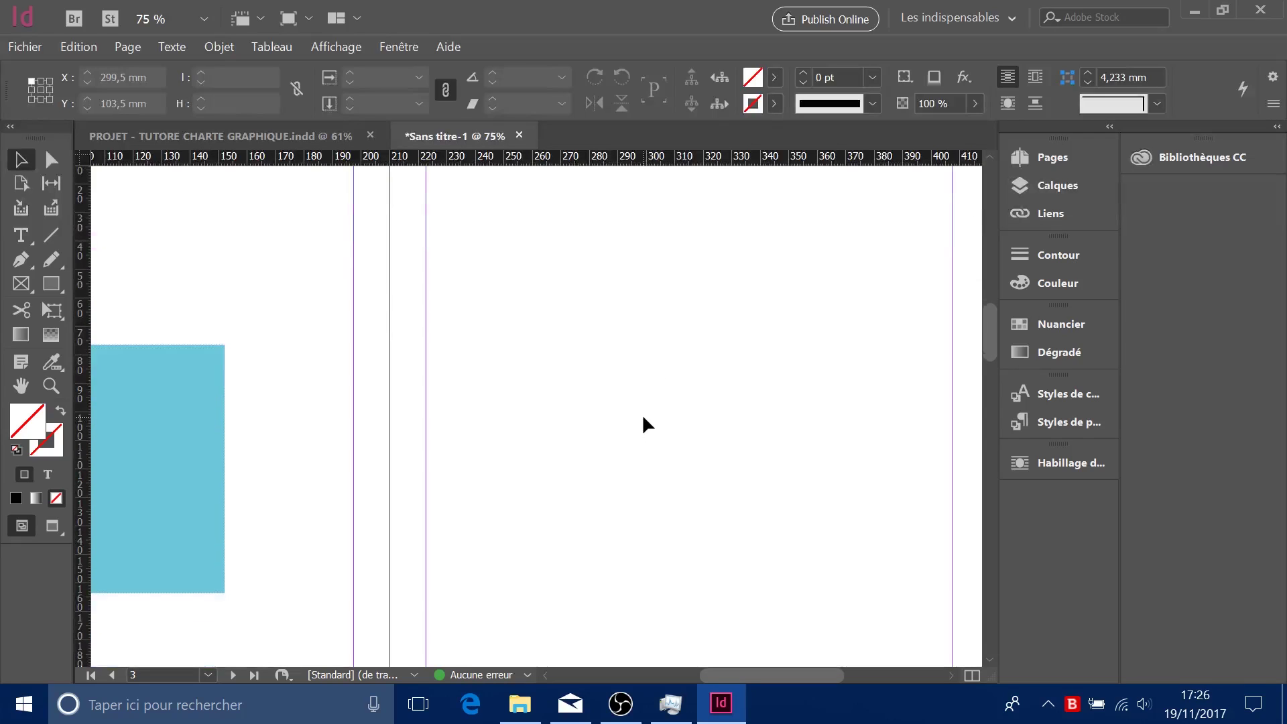
pyautogui.hscroll(2, 642, 413)
pyautogui.hscroll(-2, 644, 403)
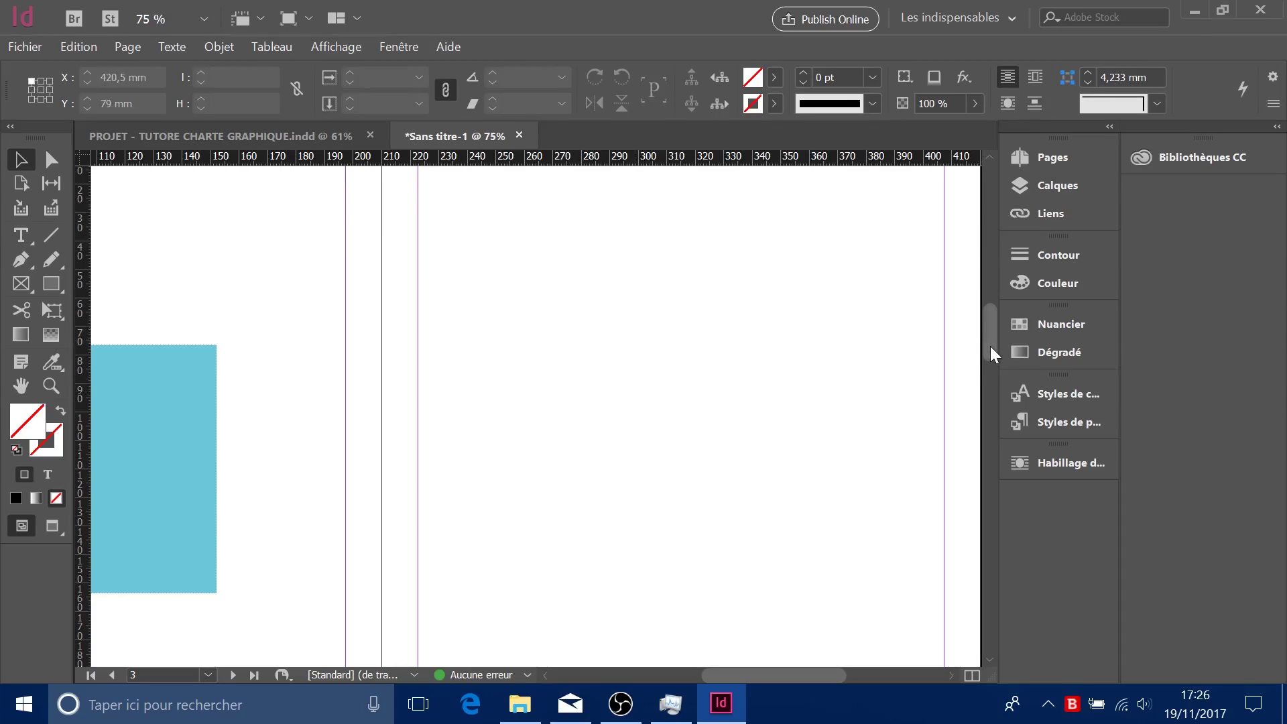
pyautogui.moveTo(620, 704)
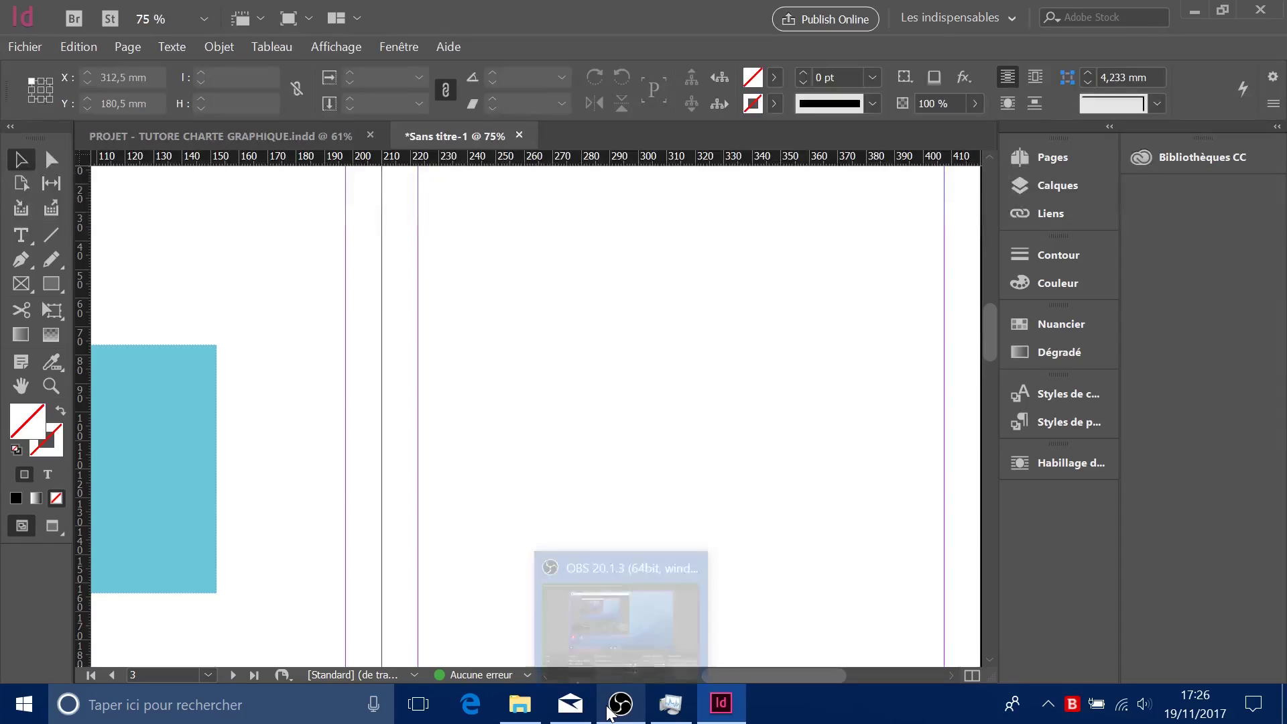